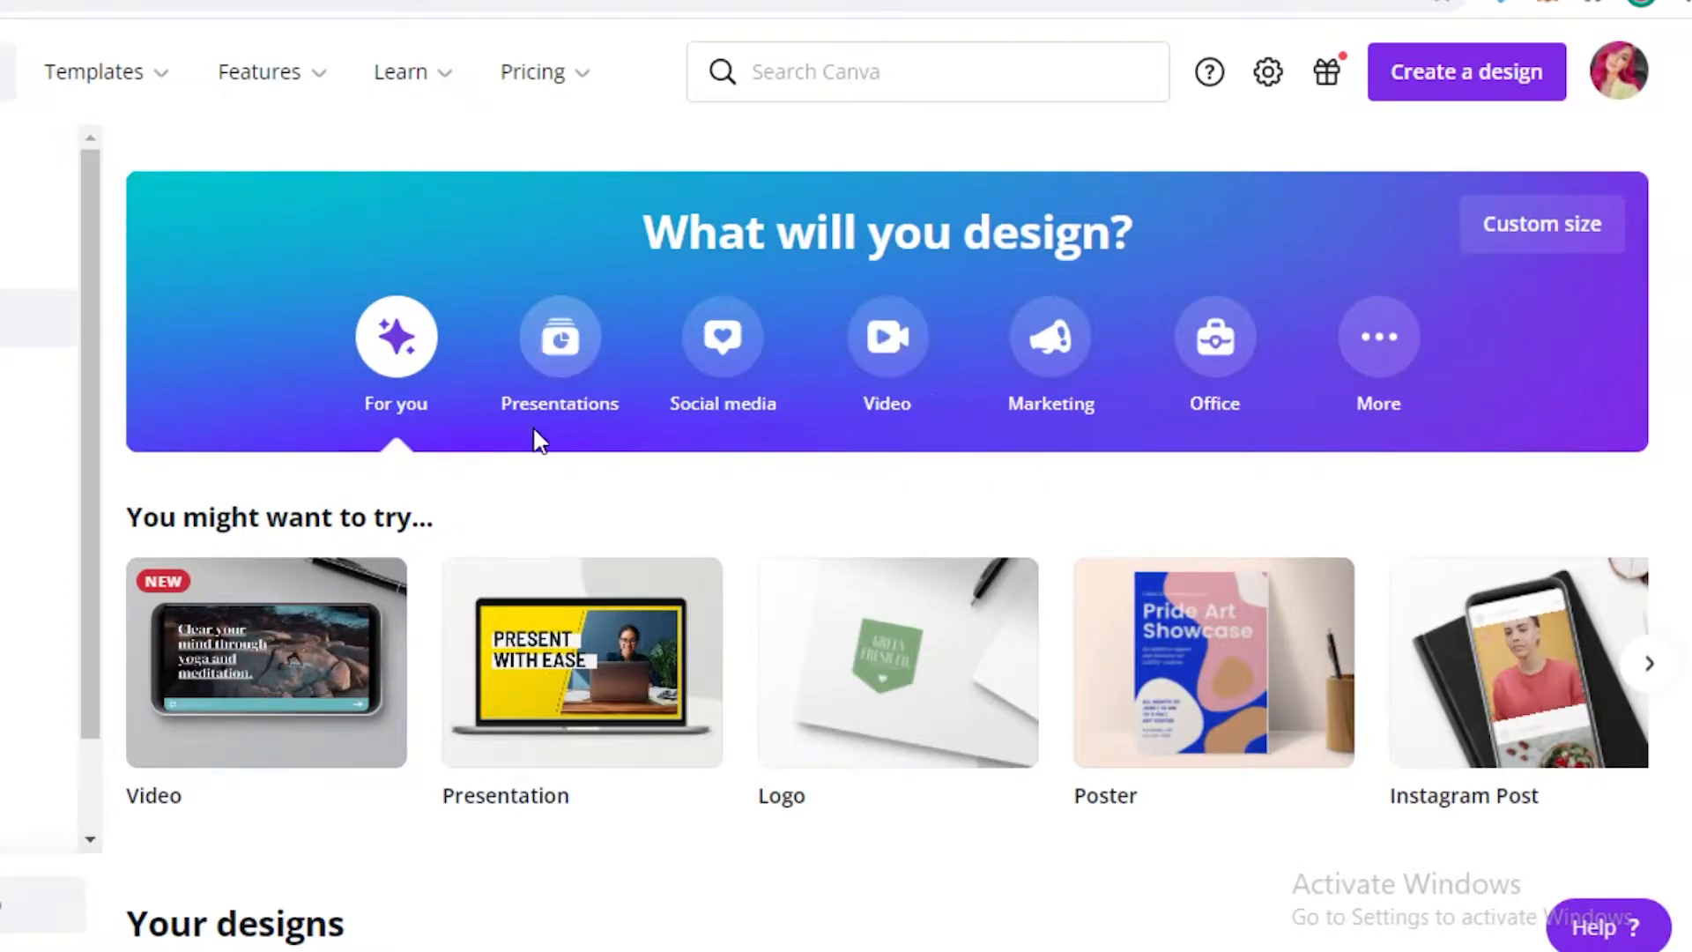
- Create a new blank design of the Presentation type
{"action": "left_click", "coordinate": [546, 361]}
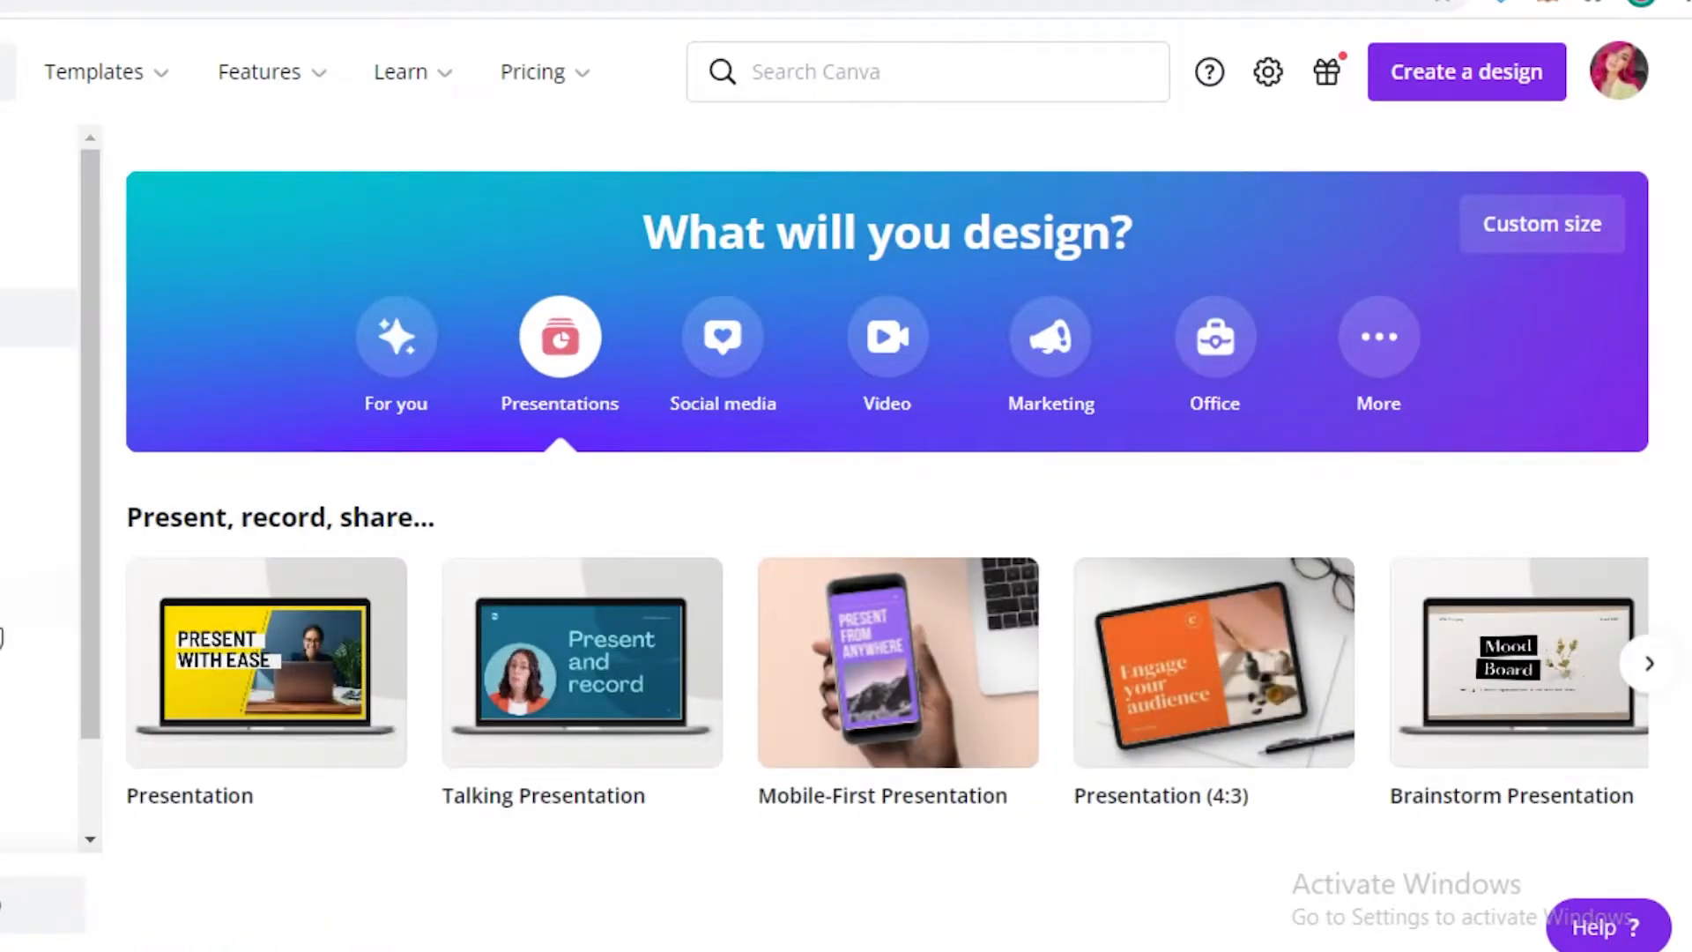
{"action": "left_click", "coordinate": [333, 662]}
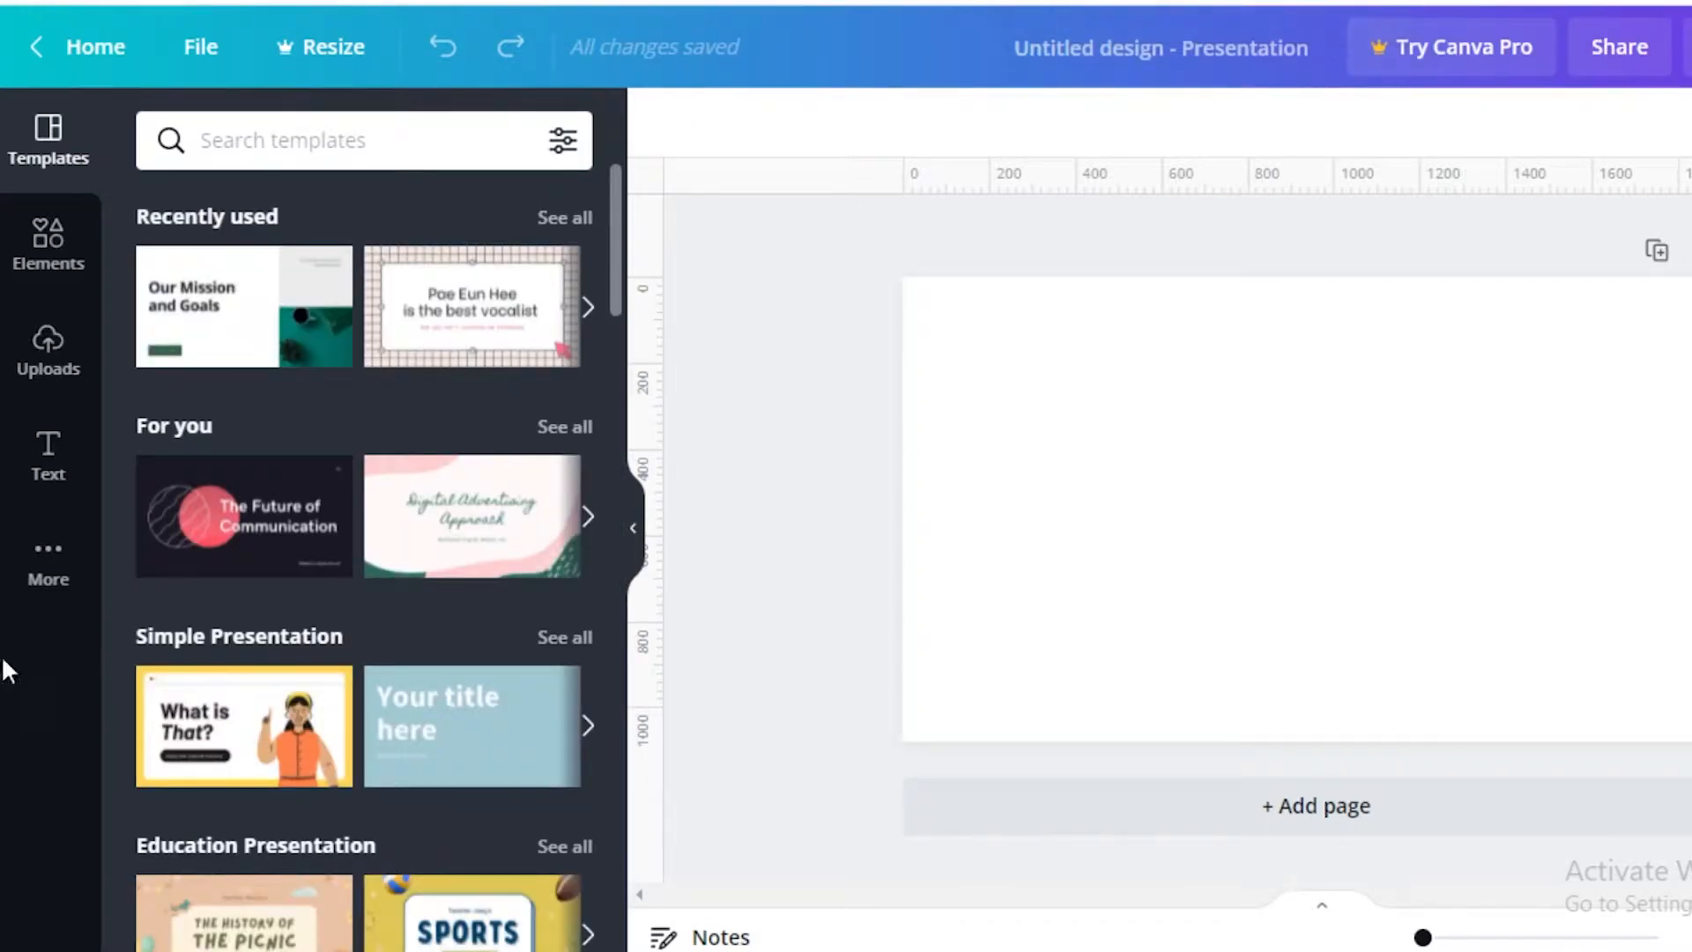
{"action": "scroll", "coordinate": [300, 482], "scroll_direction": "down", "scroll_amount": 3}
{"action": "scroll", "coordinate": [299, 482], "scroll_direction": "down", "scroll_amount": 5}
{"action": "scroll", "coordinate": [304, 436], "scroll_direction": "up", "scroll_amount": 8}
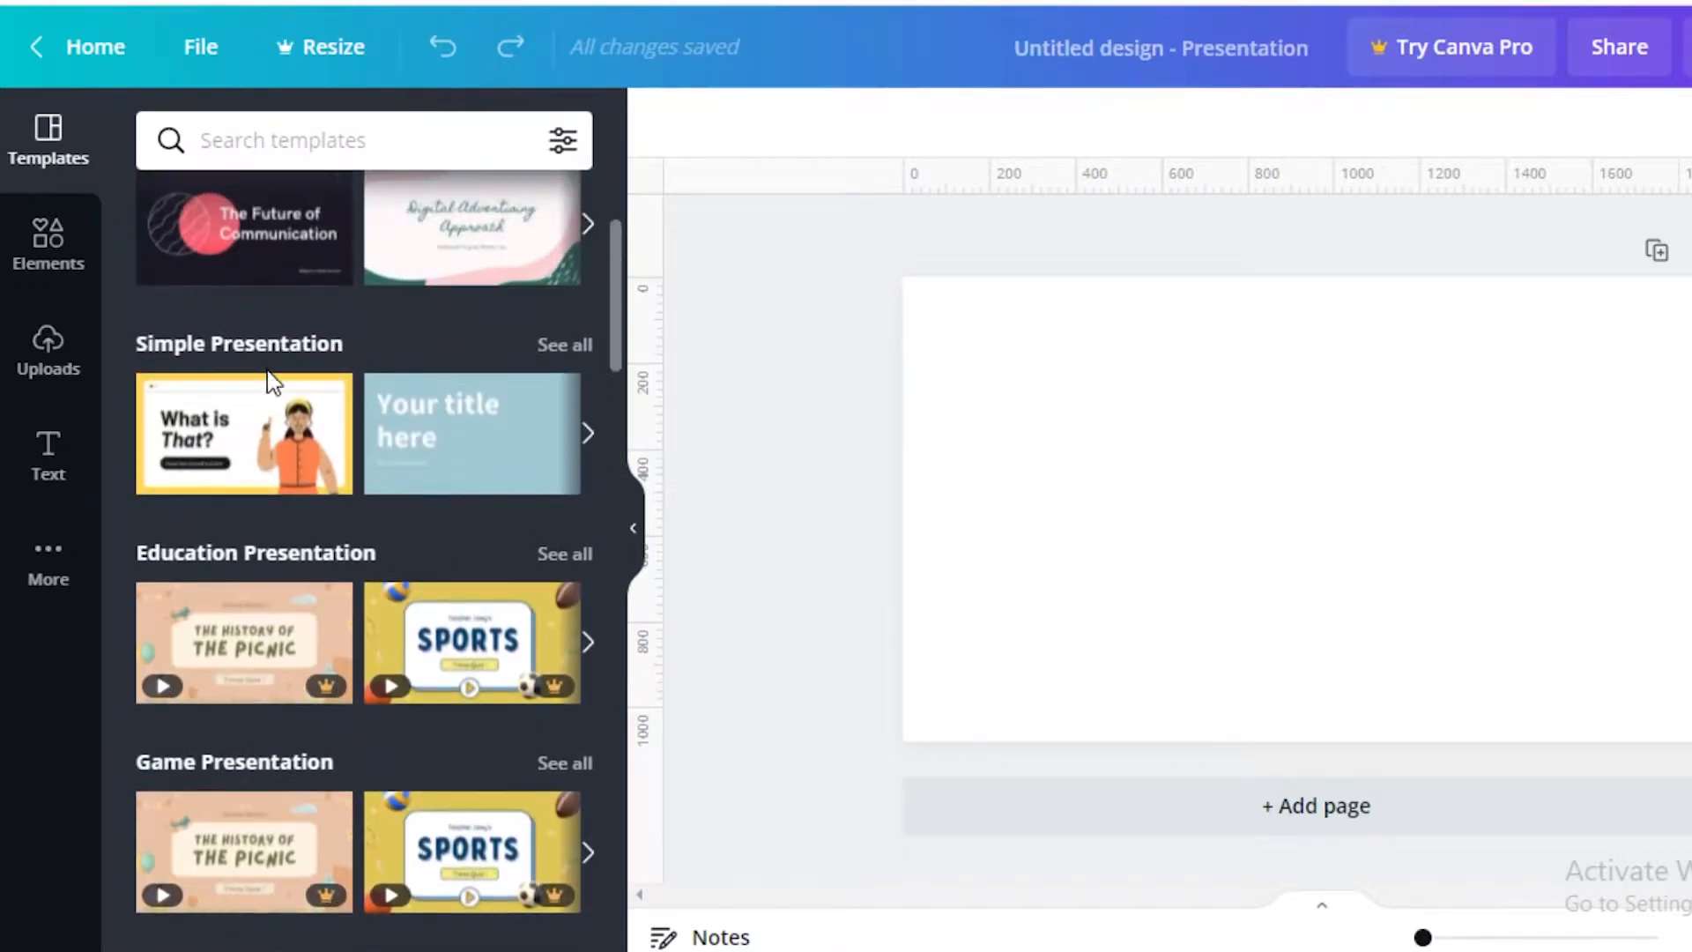
{"action": "mouse_move", "coordinate": [231, 550]}
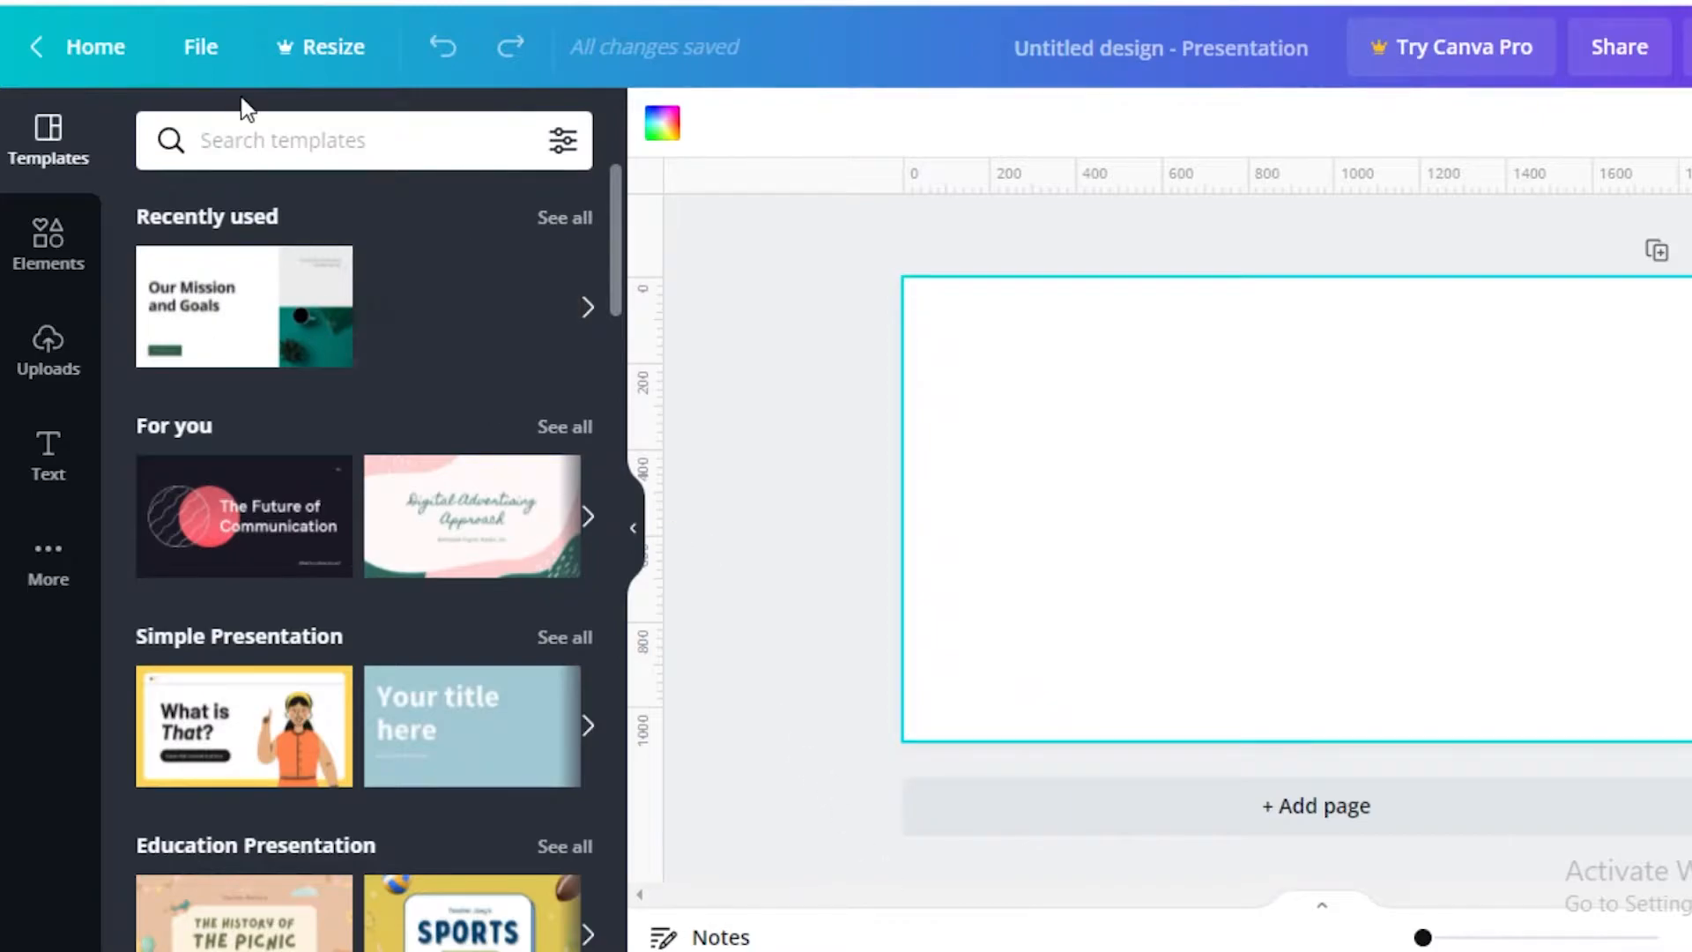
{"action": "left_click", "coordinate": [72, 258]}
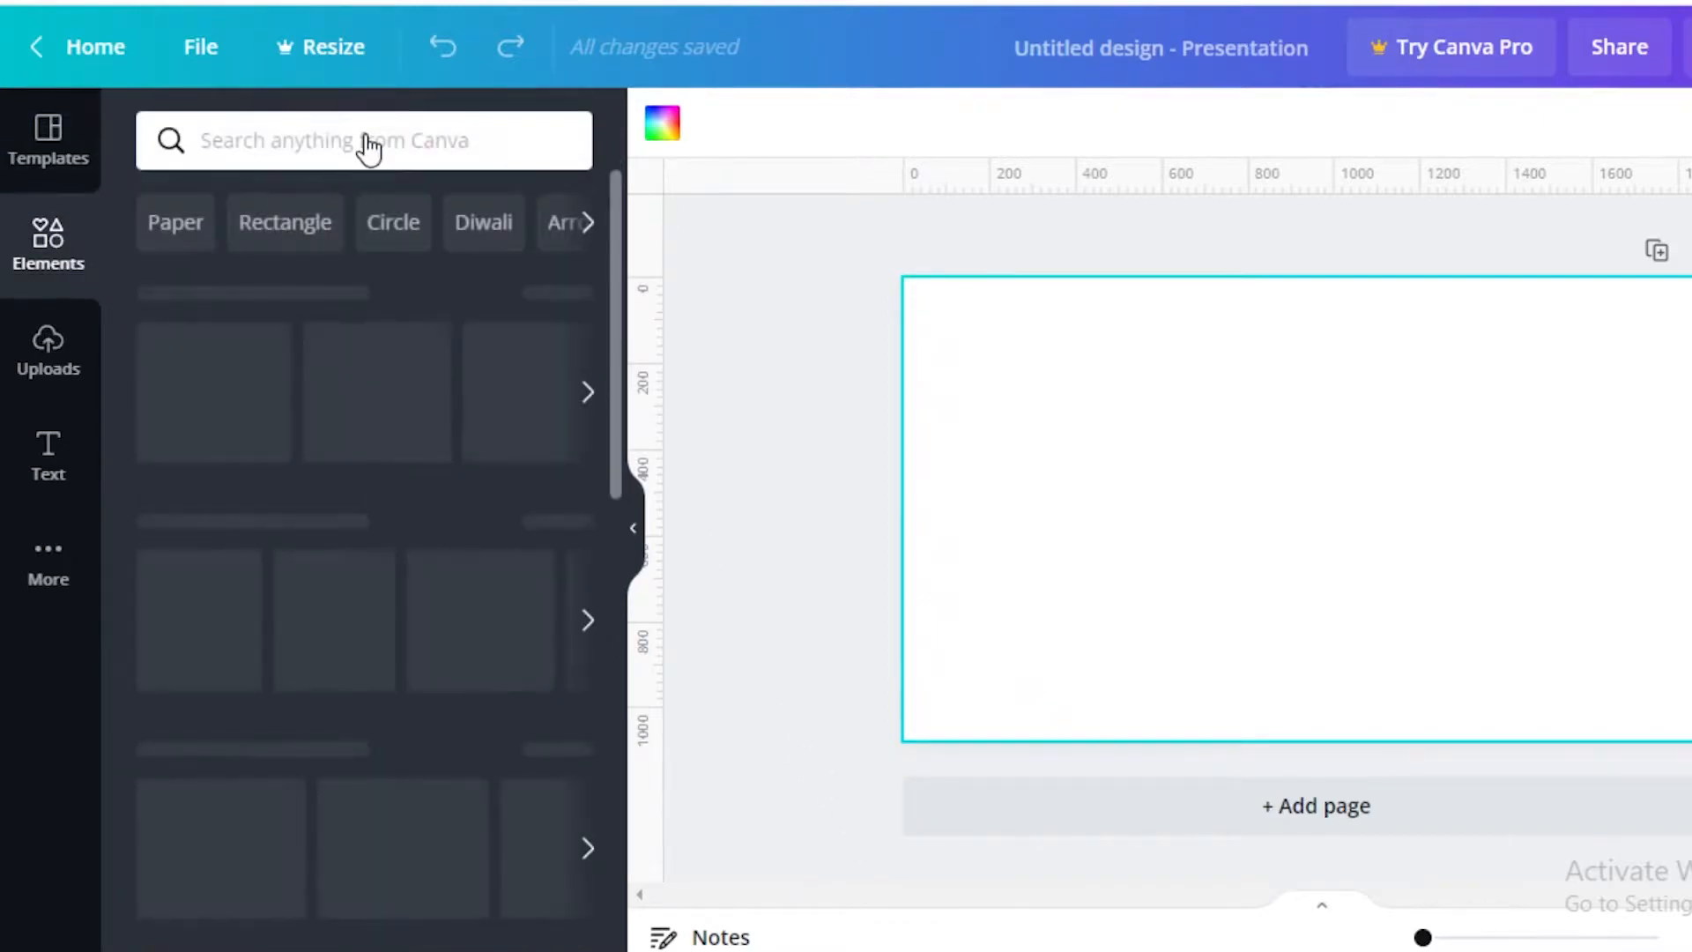
{"action": "left_click", "coordinate": [368, 139]}
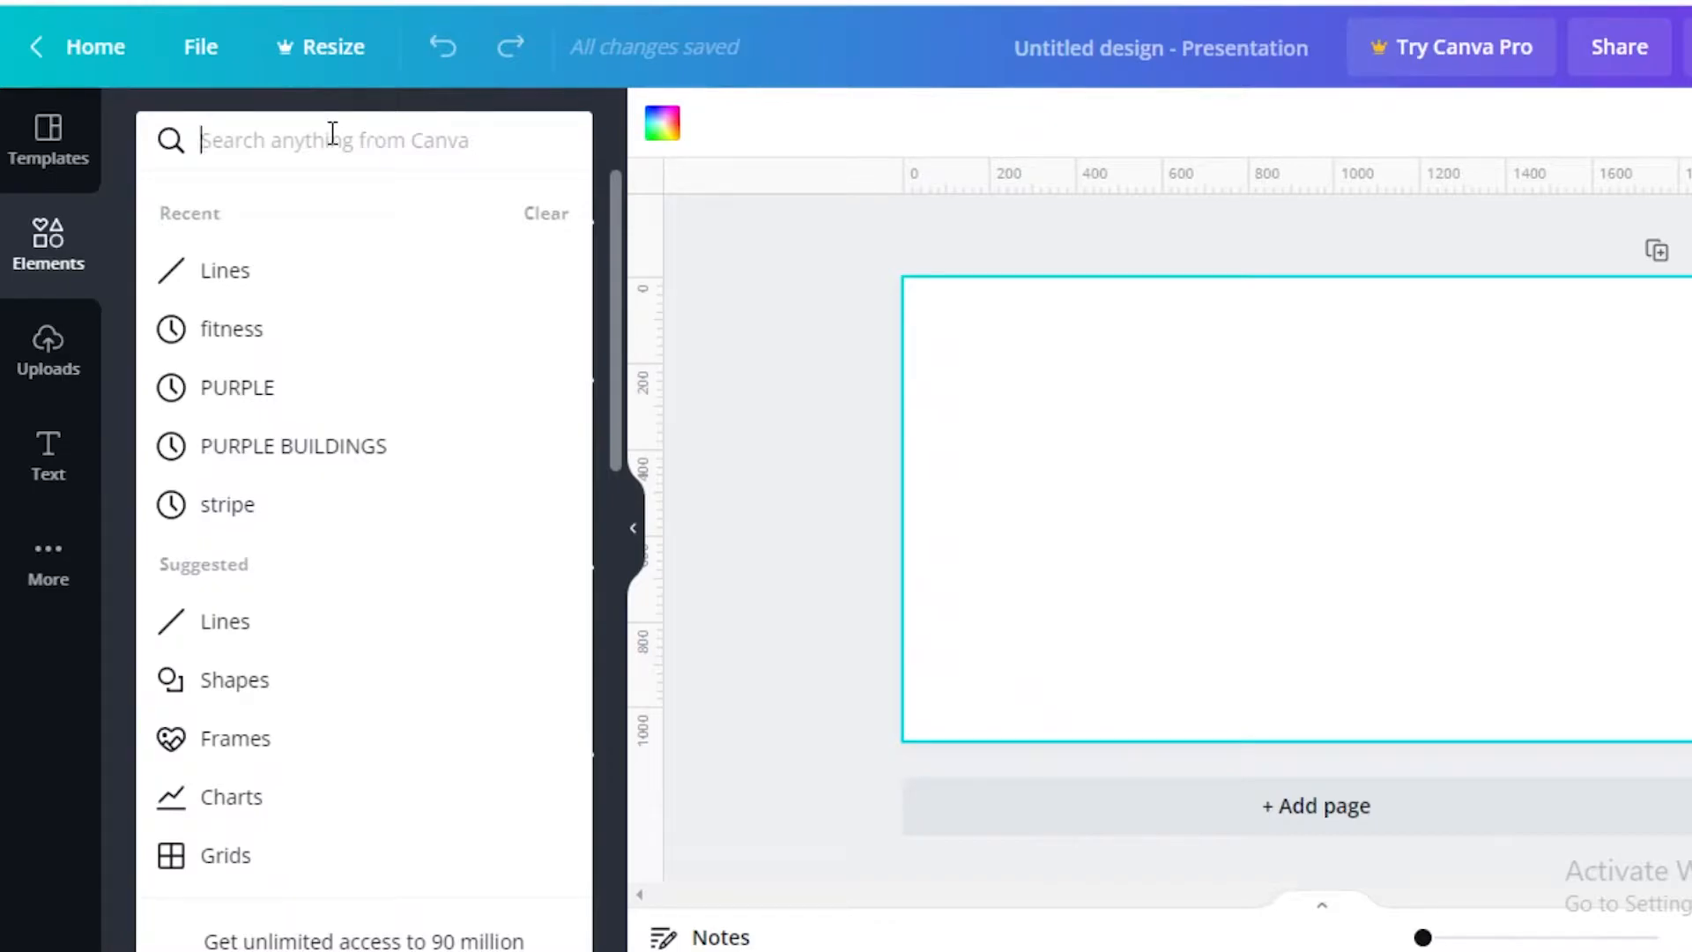
- Add the green neon "CHEERS!" text style to the page and replace its wording with "HEY WELCOME TO OUR YOUTUBE CHANNEL"
{"action": "left_click", "coordinate": [68, 448]}
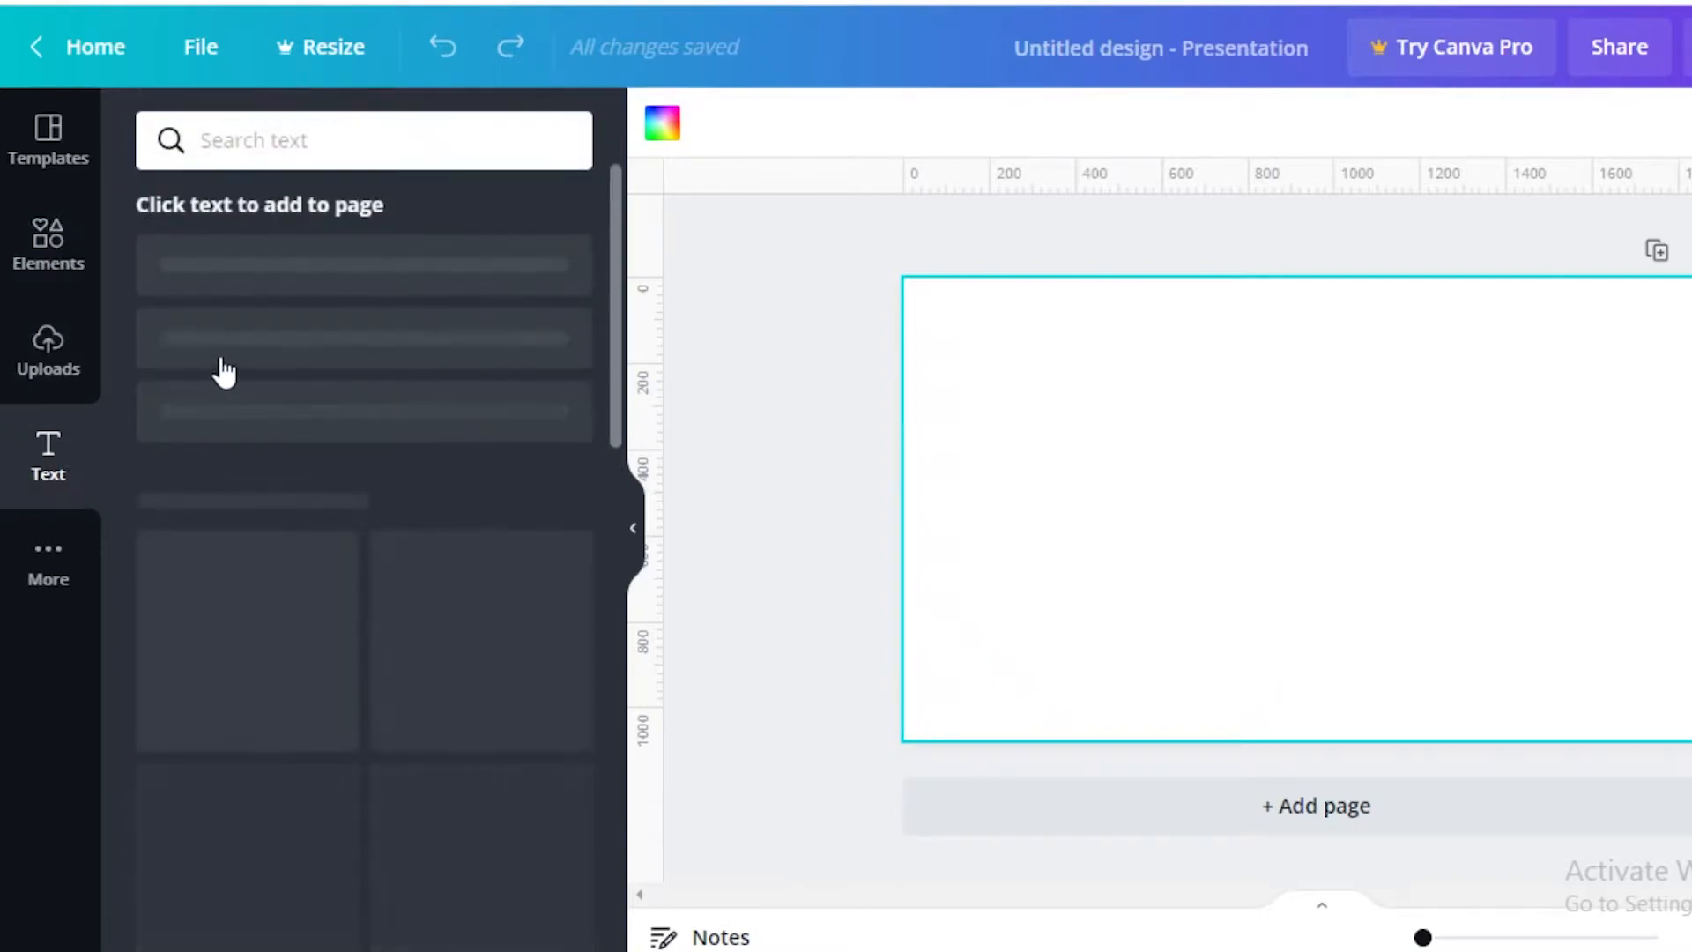
{"action": "scroll", "coordinate": [225, 493], "scroll_direction": "down", "scroll_amount": 1}
{"action": "scroll", "coordinate": [219, 523], "scroll_direction": "down", "scroll_amount": 10}
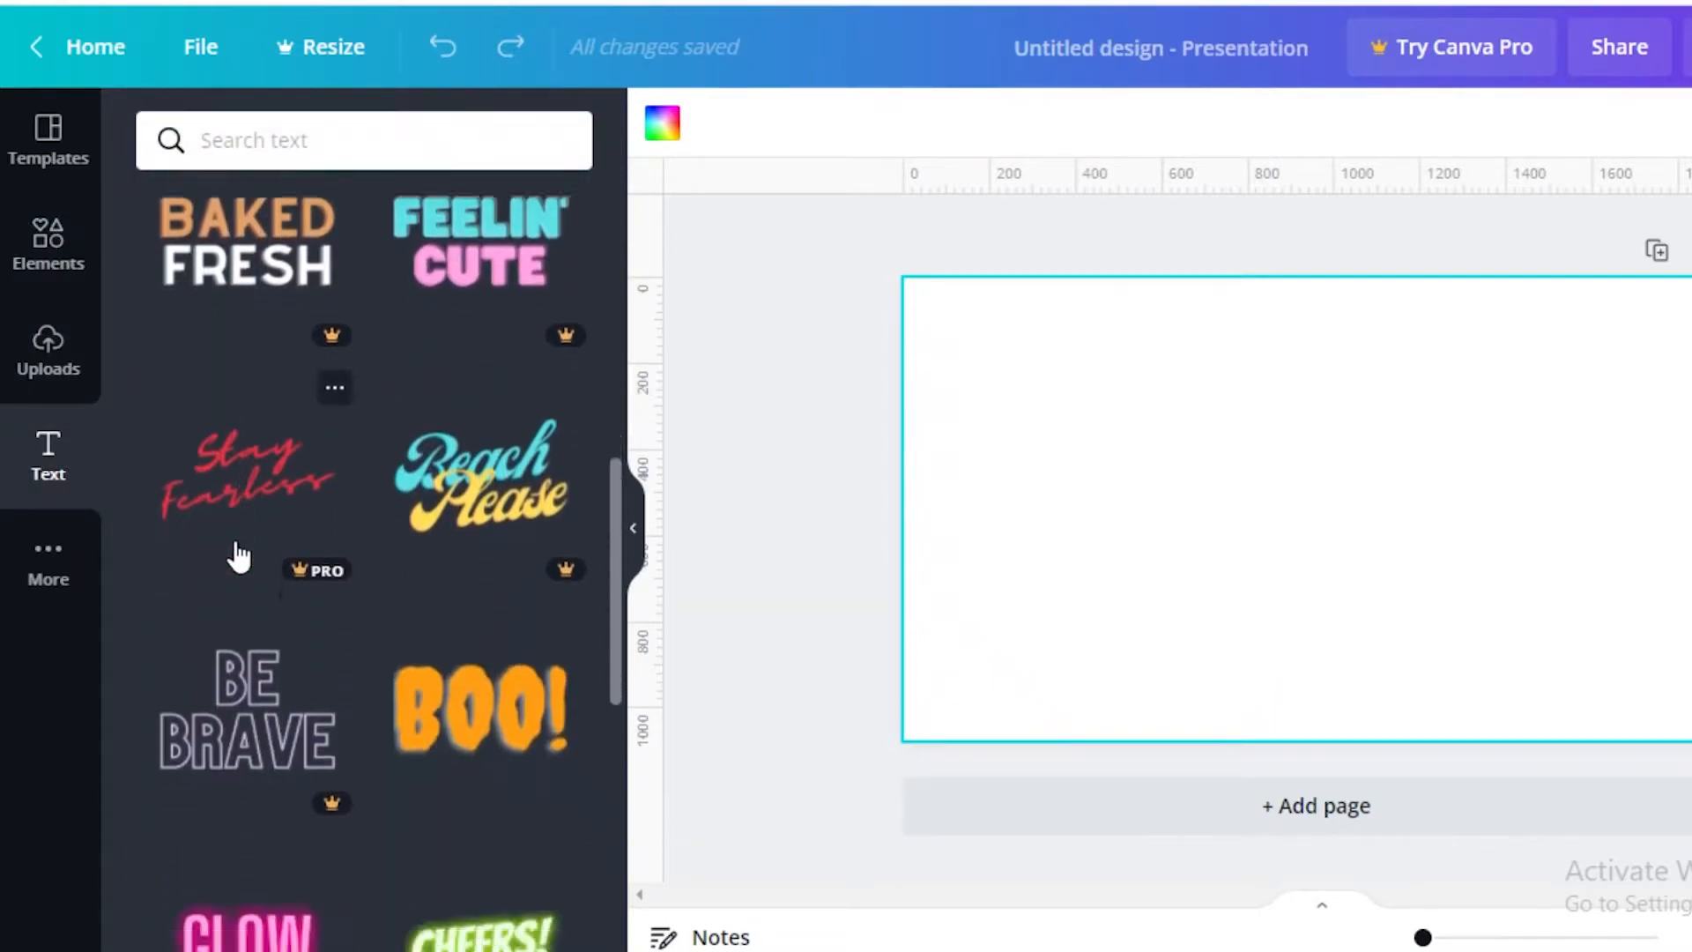
{"action": "scroll", "coordinate": [221, 493], "scroll_direction": "down", "scroll_amount": 6}
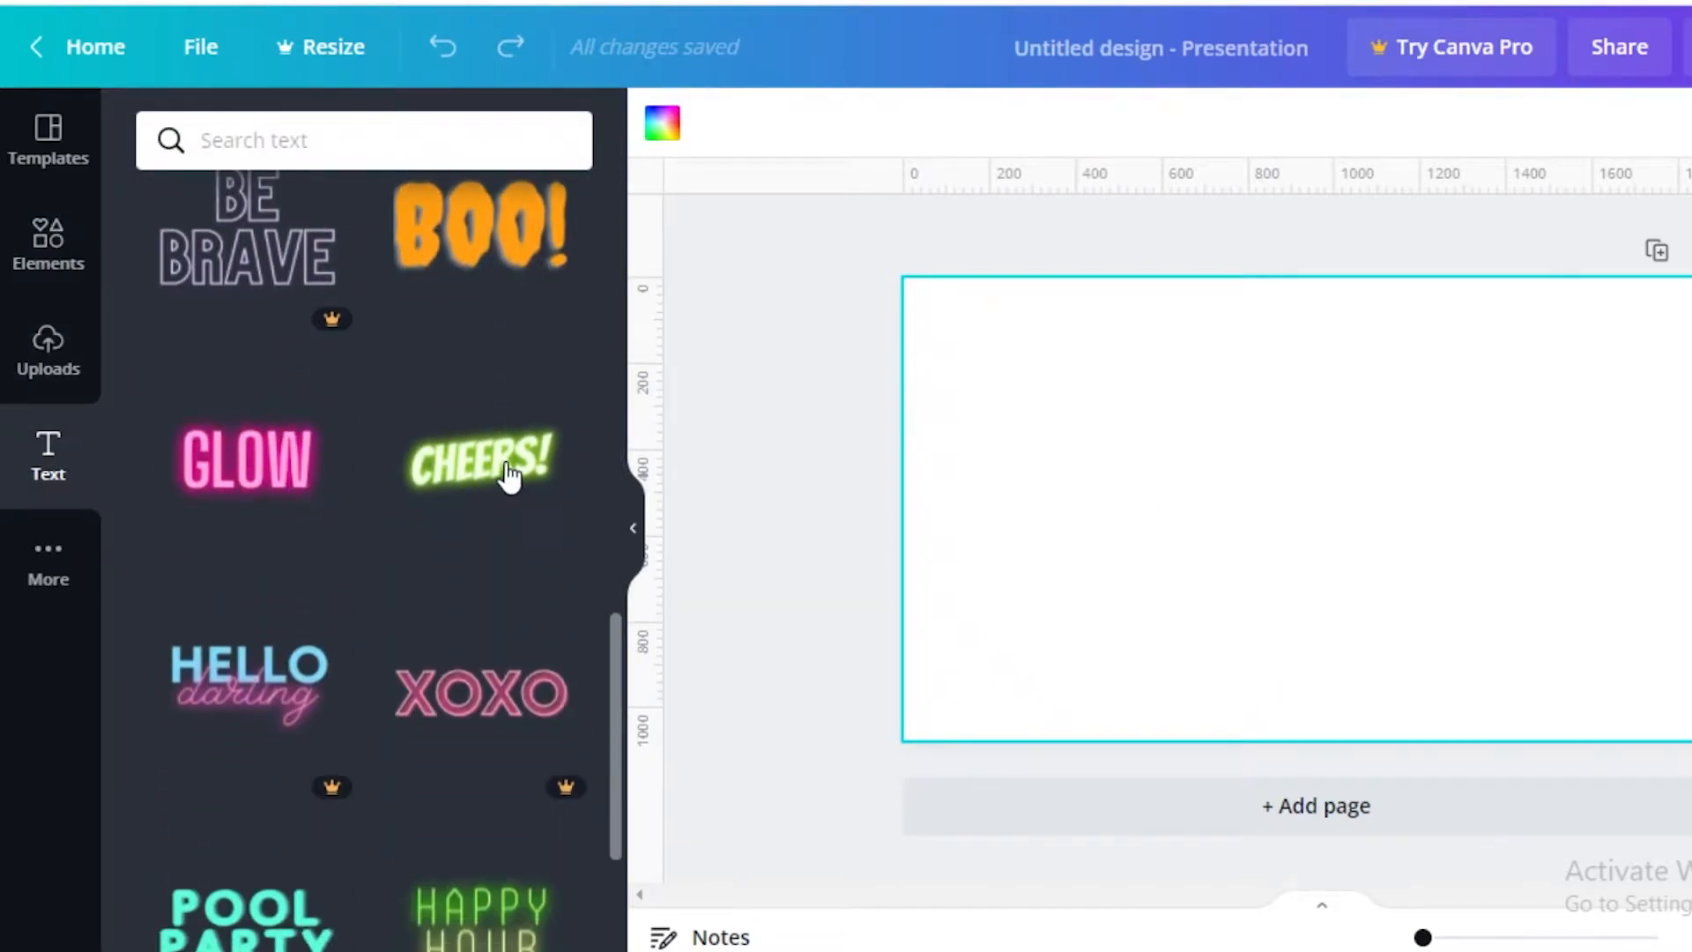
{"action": "left_click", "coordinate": [509, 476]}
{"action": "double_click", "coordinate": [1265, 520]}
{"action": "type", "text": "HEY WE"}
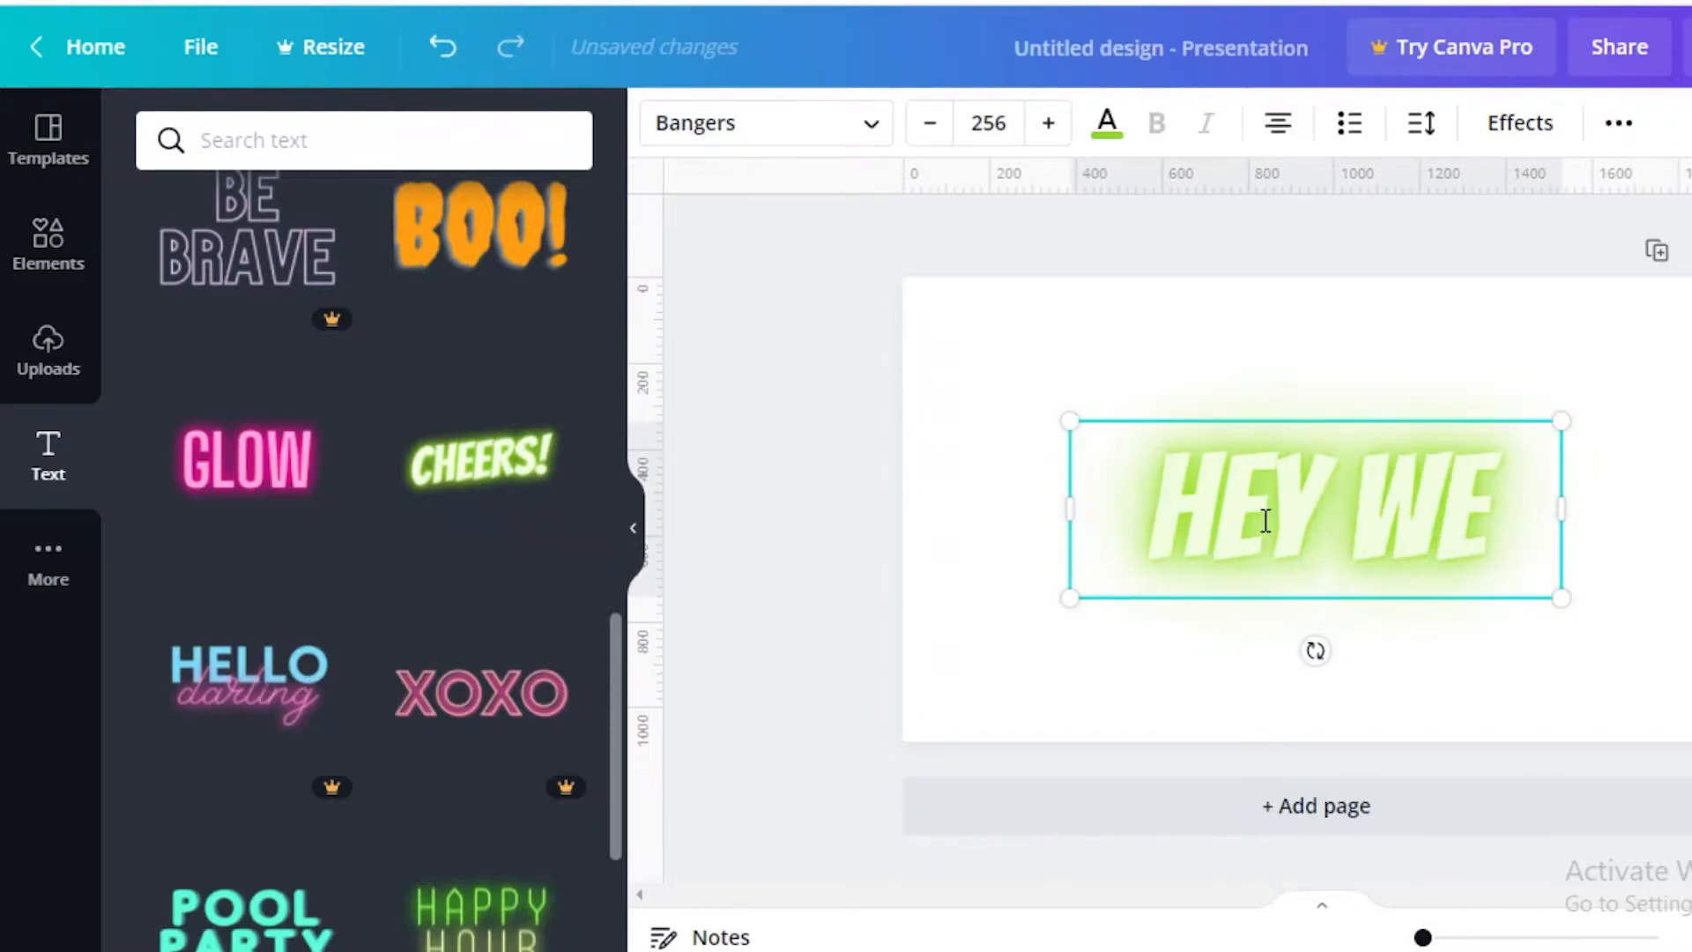
{"action": "type", "text": "LCOME TO OUR"}
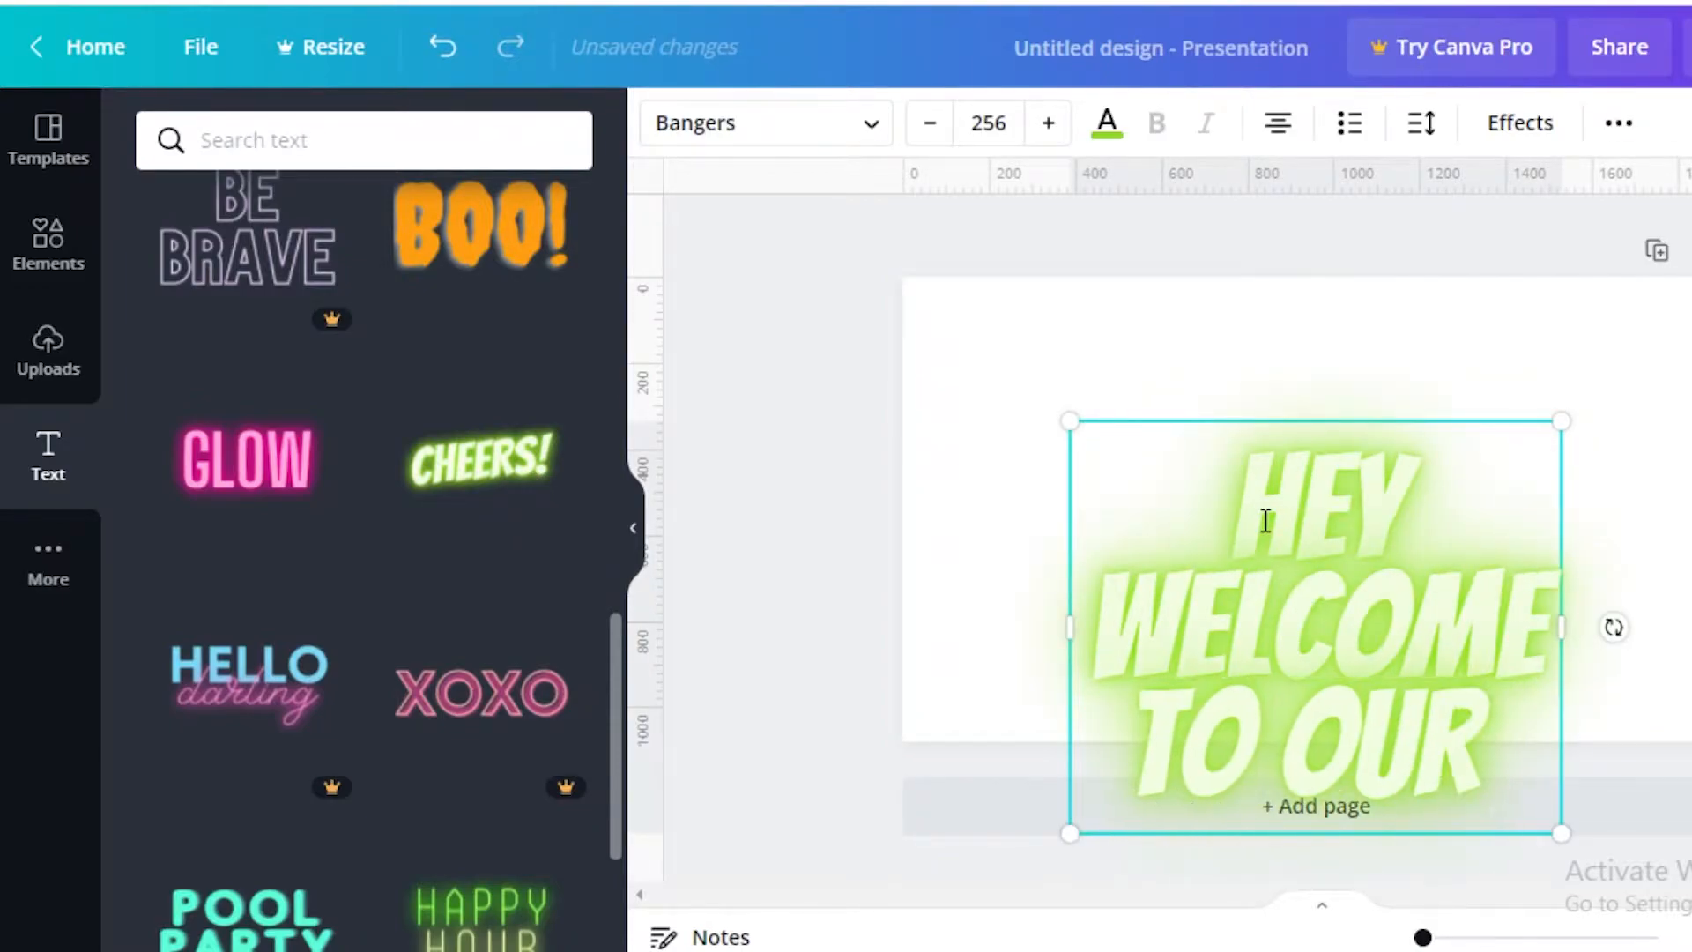
{"action": "type", "text": " YOUTUBE CHANNEL"}
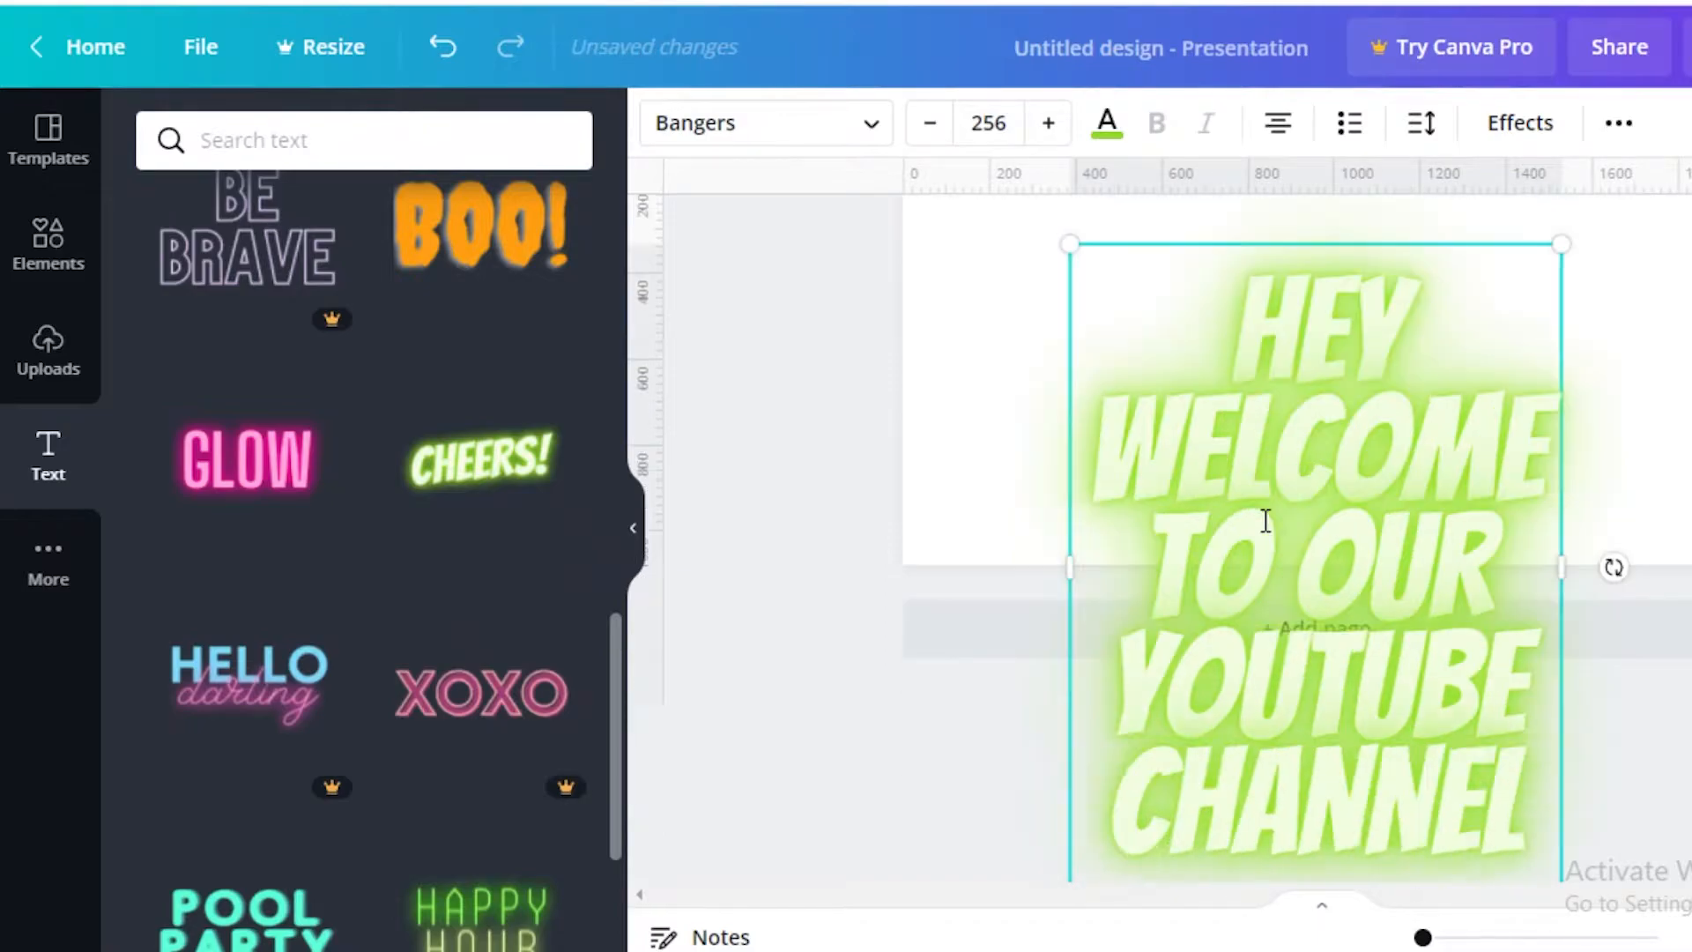
- Shrink the neon heading to font size 166, position it within the page, and widen its text box so it wraps onto two lines
{"action": "left_click_drag", "start_coordinate": [944, 296], "coordinate": [971, 480]}
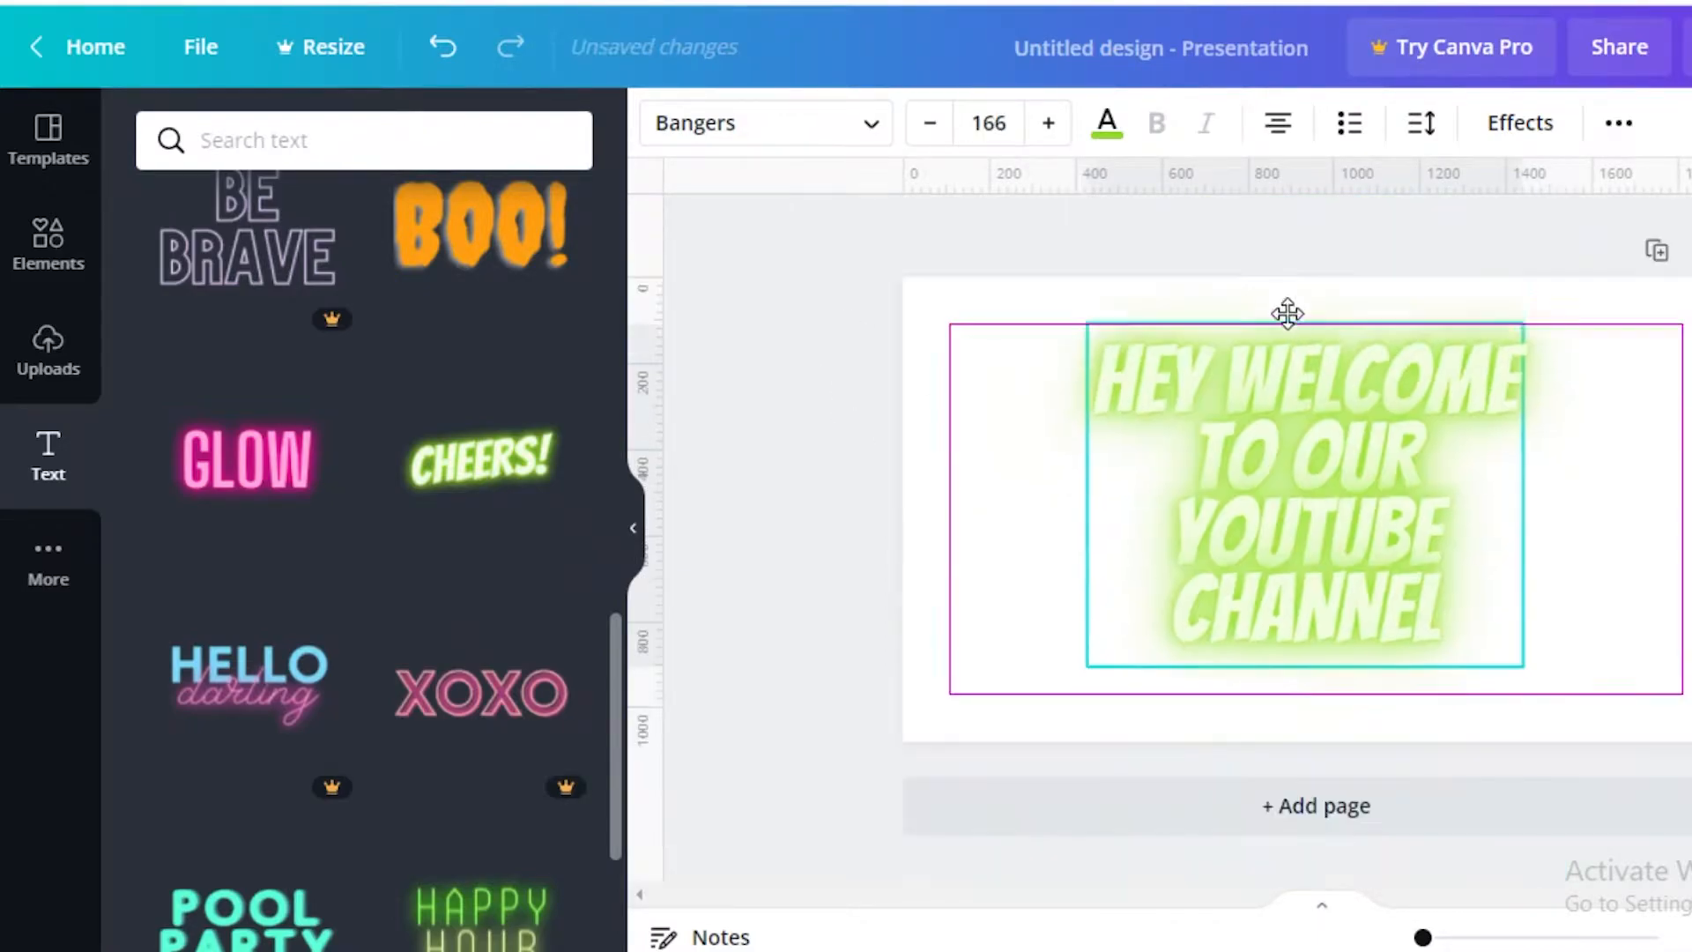
{"action": "left_click_drag", "start_coordinate": [1288, 314], "coordinate": [1288, 327]}
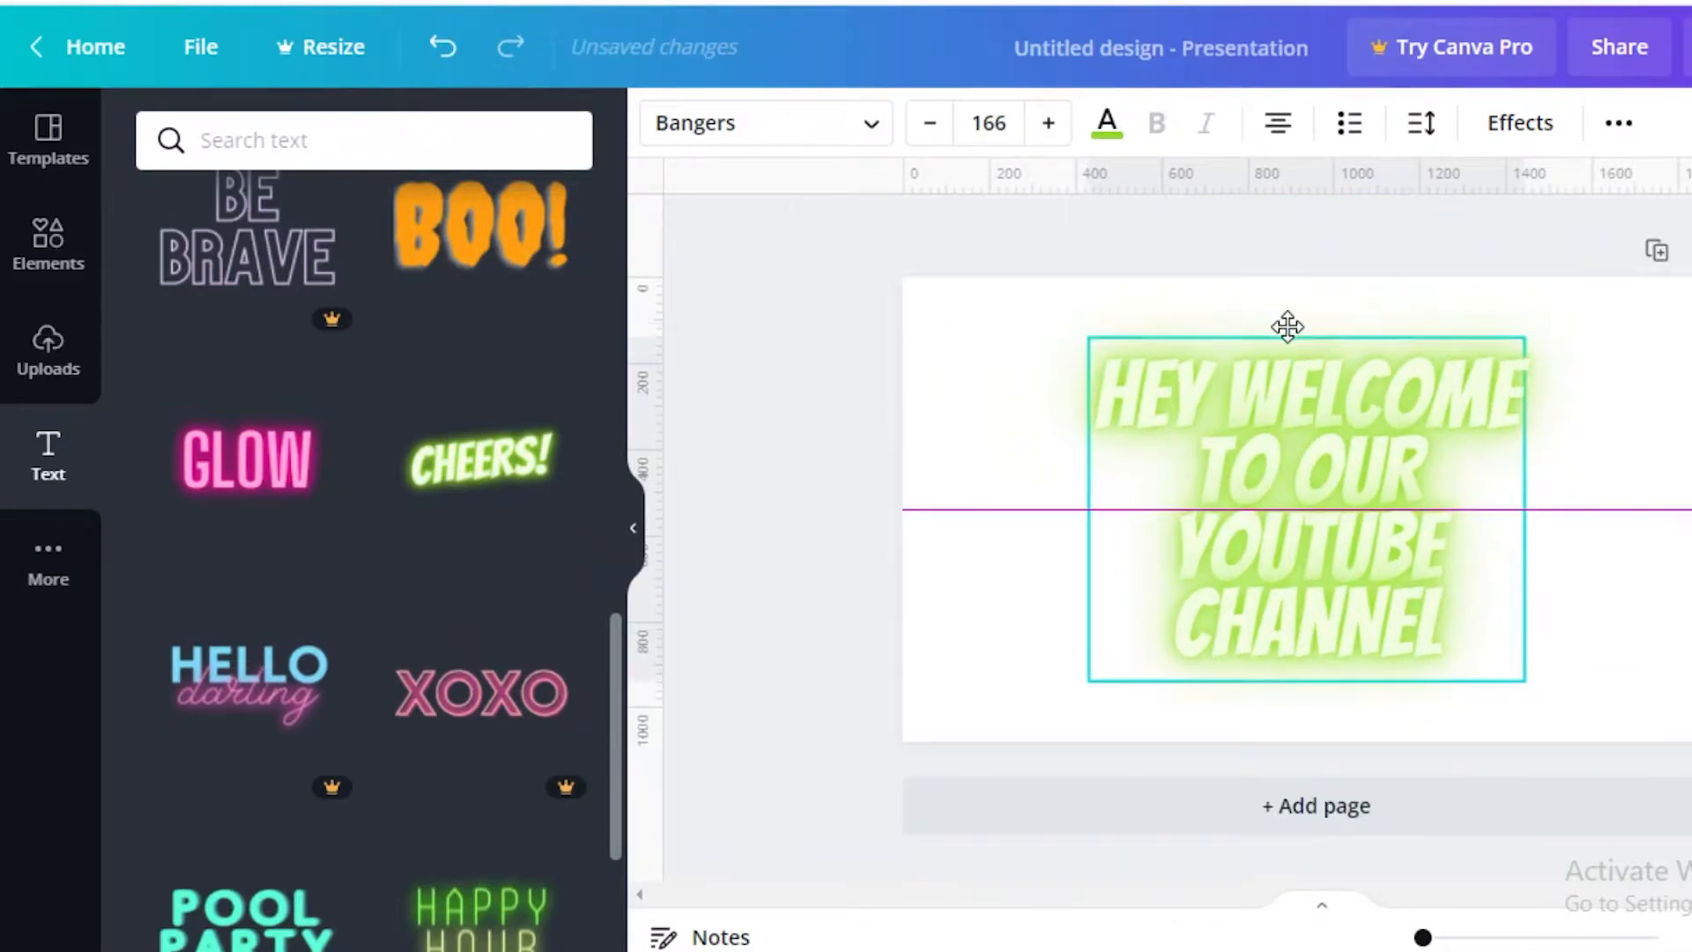
{"action": "left_click", "coordinate": [1616, 535]}
{"action": "left_click", "coordinate": [1390, 476]}
{"action": "left_click_drag", "start_coordinate": [1089, 509], "coordinate": [901, 514]}
{"action": "left_click_drag", "start_coordinate": [1547, 462], "coordinate": [1641, 454]}
- Recolor the heading text red and move it to the centre of the page
{"action": "double_click", "coordinate": [1304, 457]}
{"action": "left_click", "coordinate": [1100, 139]}
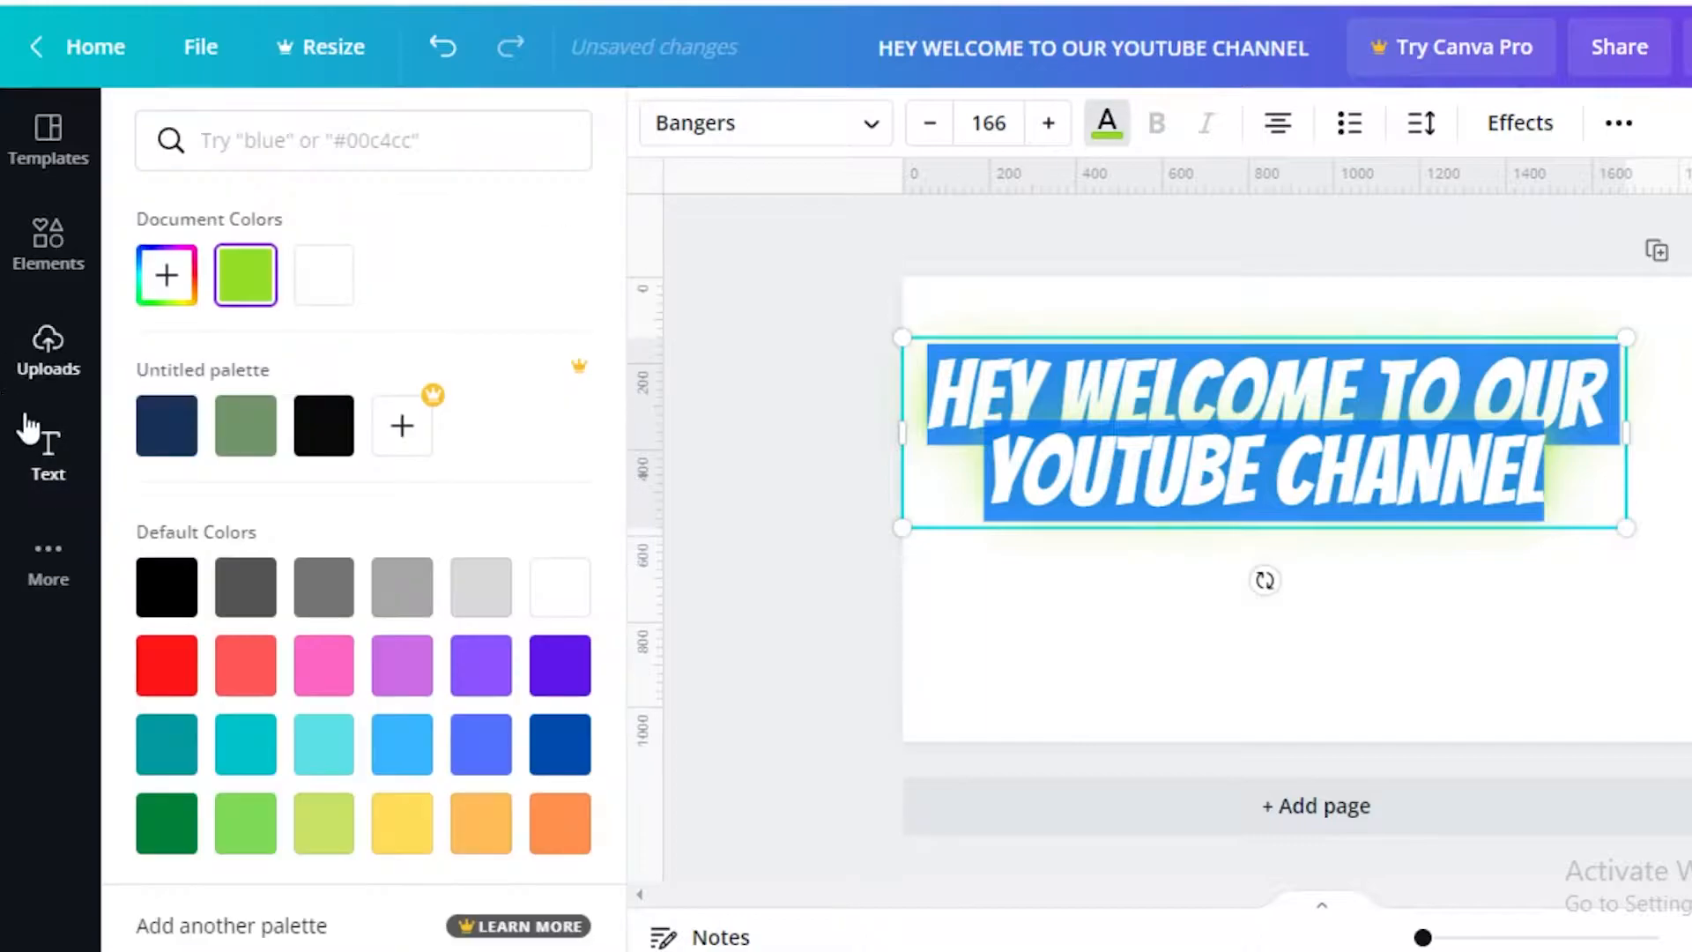
{"action": "left_click", "coordinate": [185, 666]}
{"action": "left_click", "coordinate": [1191, 613]}
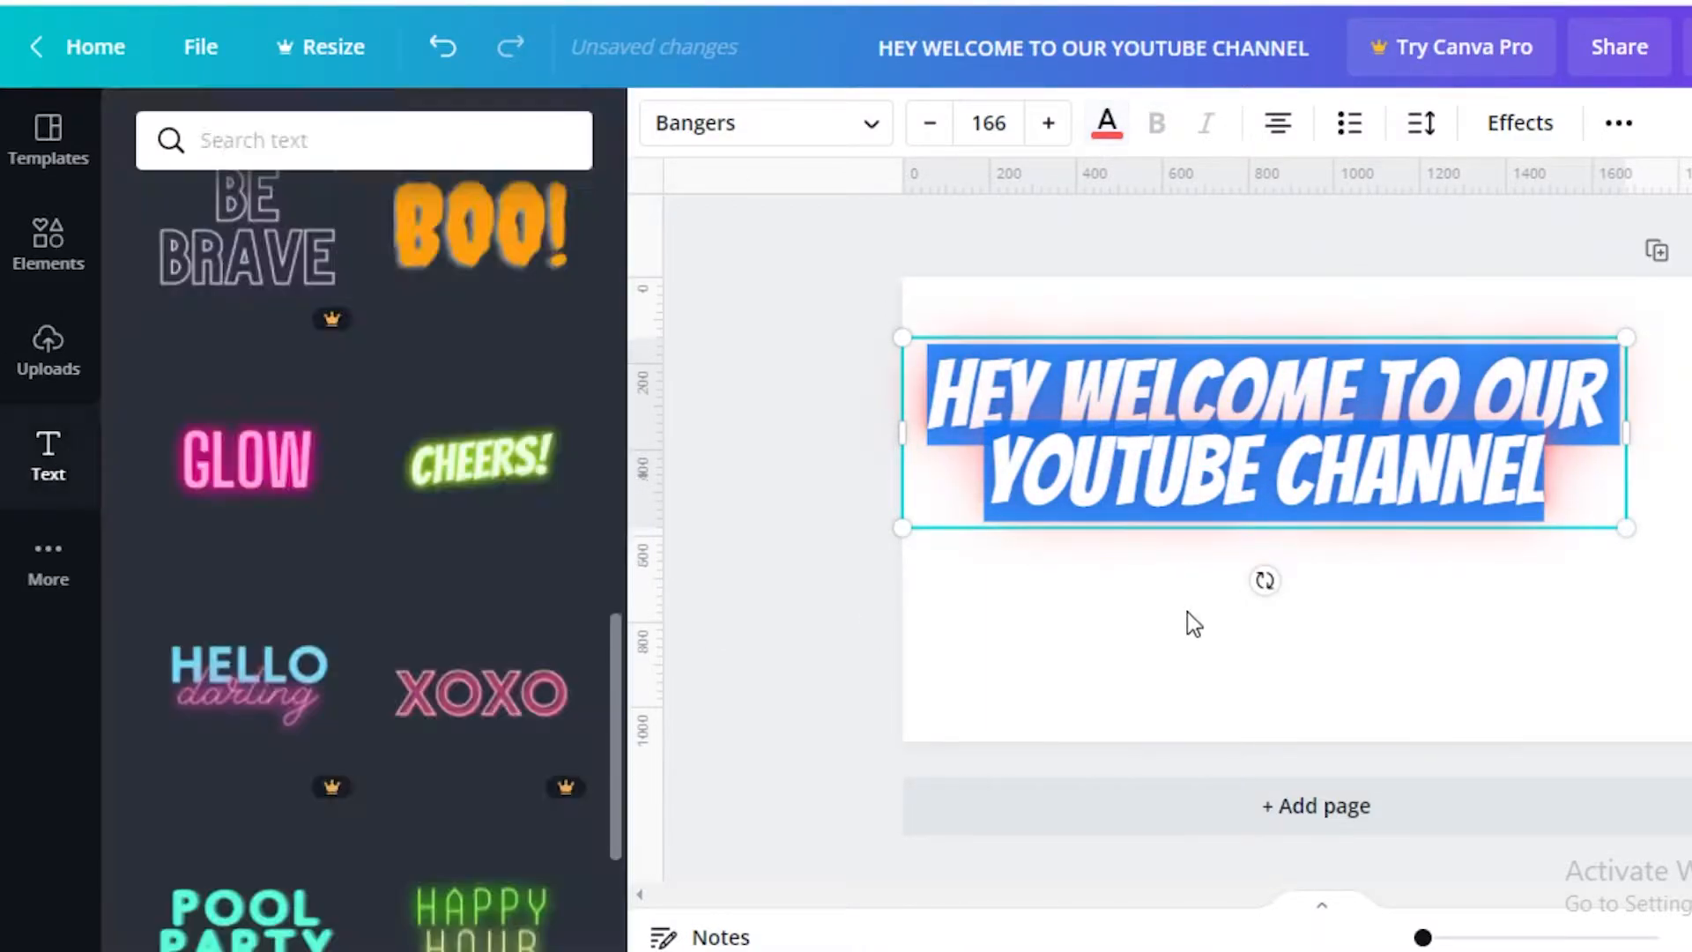
{"action": "left_click", "coordinate": [1307, 441]}
{"action": "left_click_drag", "start_coordinate": [1303, 432], "coordinate": [1360, 508]}
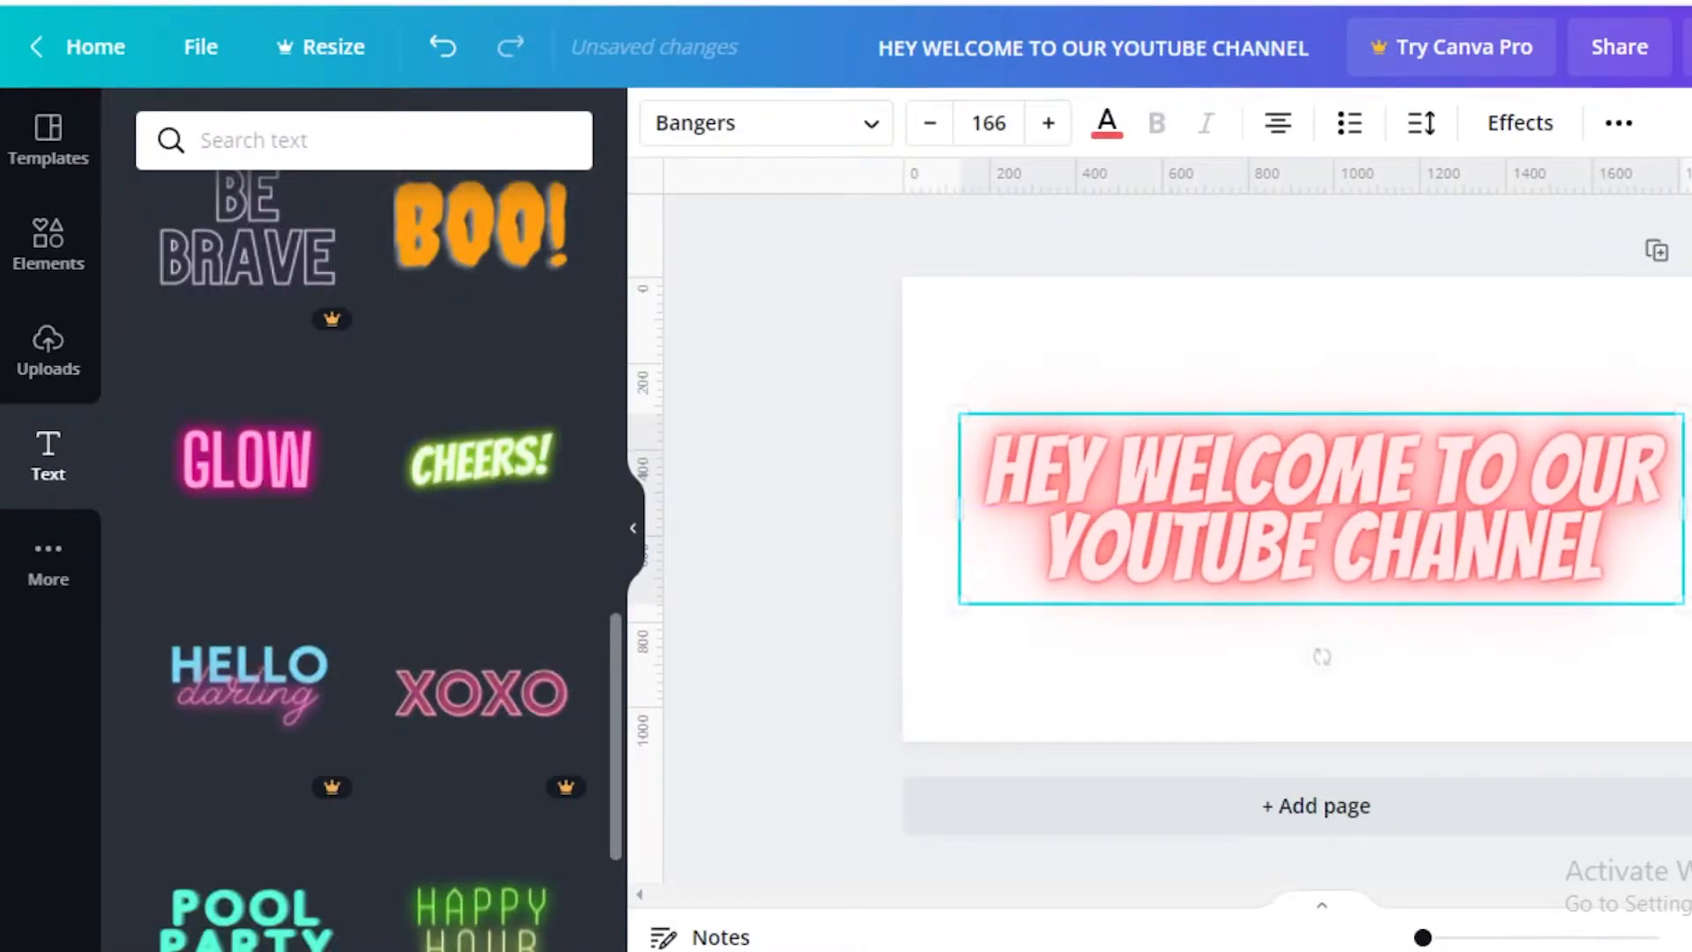
- Apply the Typewriter text animation to the heading
{"action": "left_click", "coordinate": [1322, 657]}
{"action": "left_click", "coordinate": [1118, 470]}
{"action": "left_click", "coordinate": [1379, 298]}
{"action": "left_click", "coordinate": [1371, 445]}
{"action": "left_click", "coordinate": [1620, 125]}
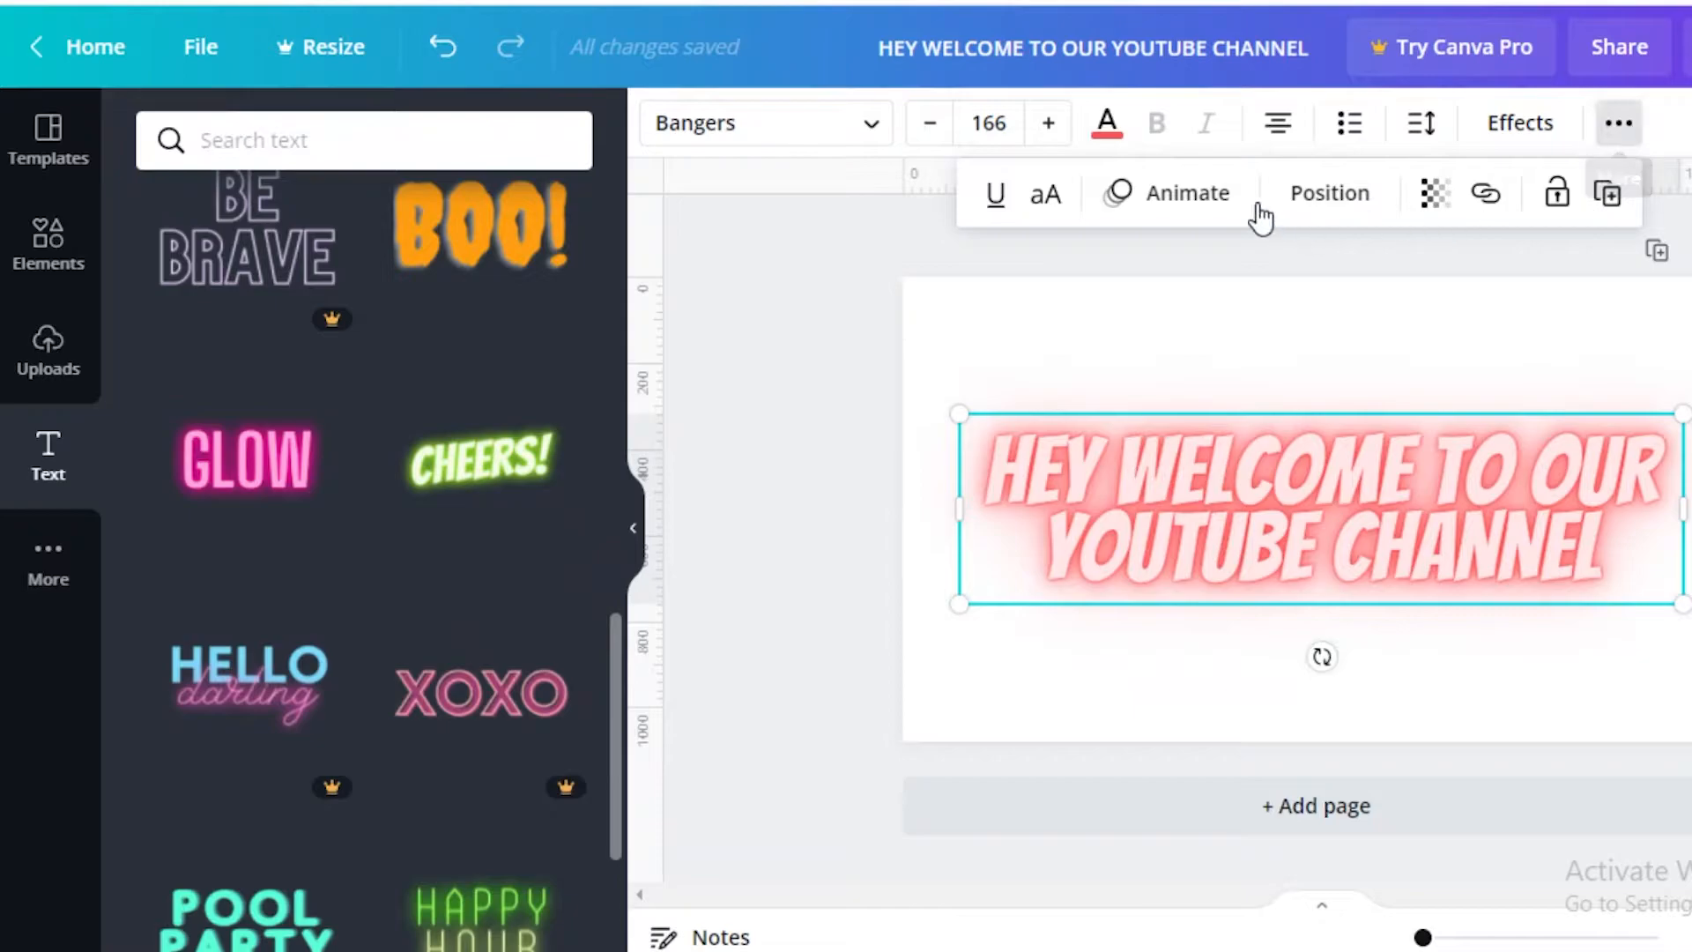
{"action": "left_click", "coordinate": [1156, 209]}
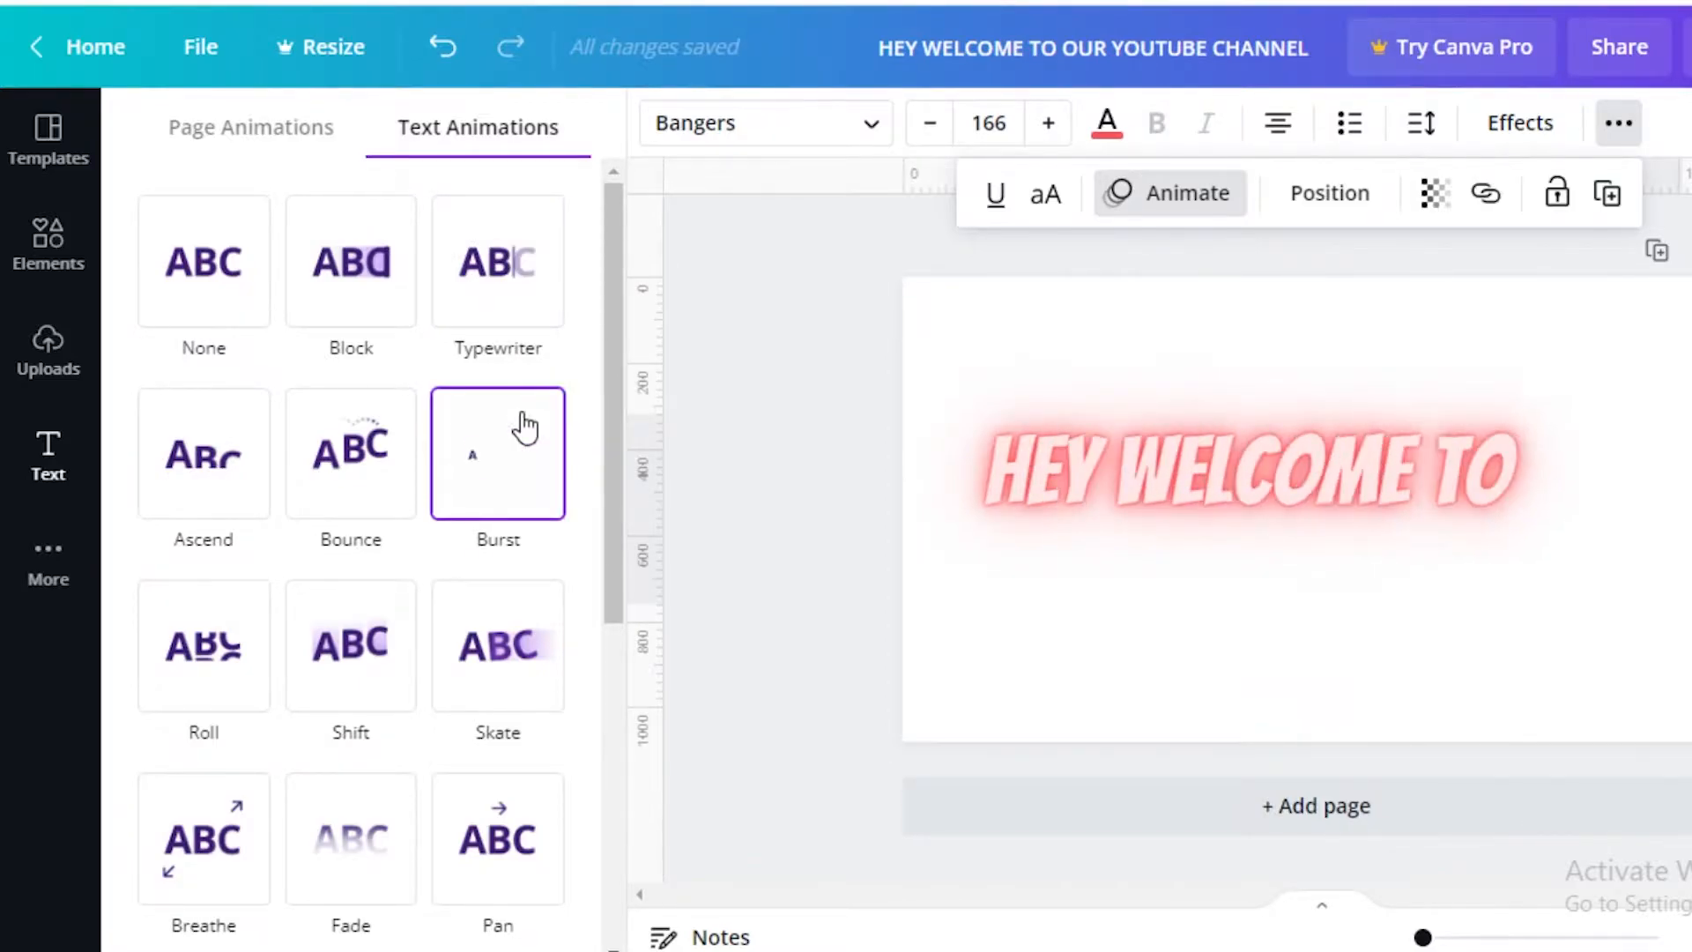
{"action": "scroll", "coordinate": [517, 472], "scroll_direction": "down", "scroll_amount": 5}
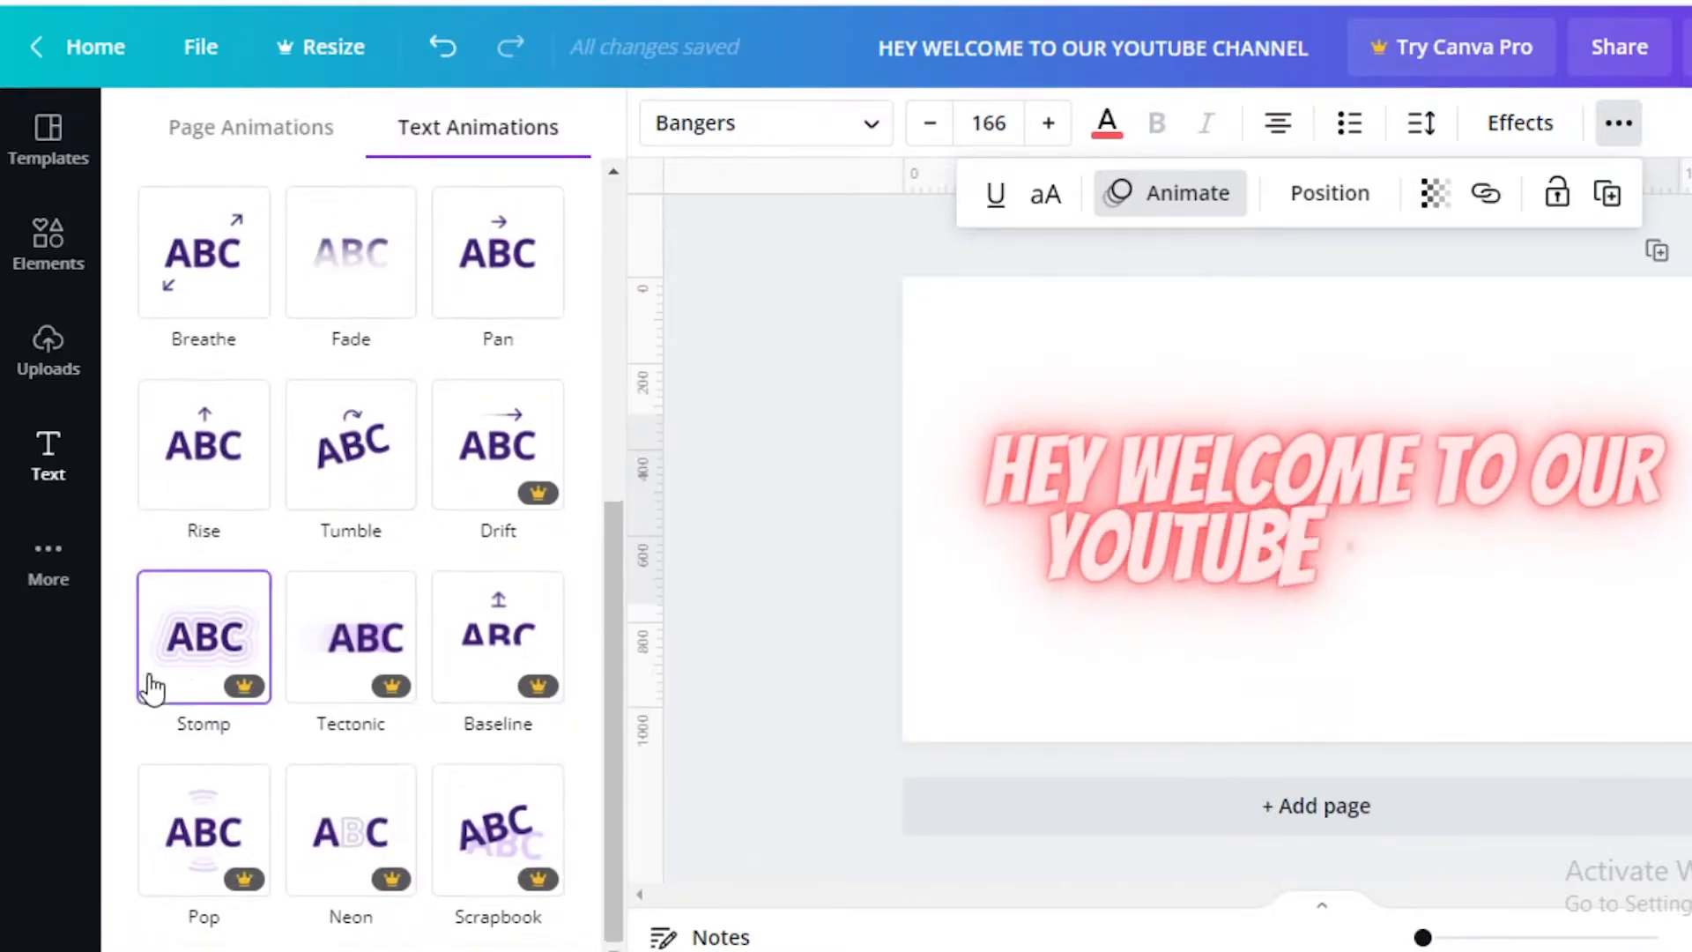
{"action": "scroll", "coordinate": [238, 379], "scroll_direction": "up", "scroll_amount": 5}
{"action": "scroll", "coordinate": [454, 485], "scroll_direction": "down", "scroll_amount": 5}
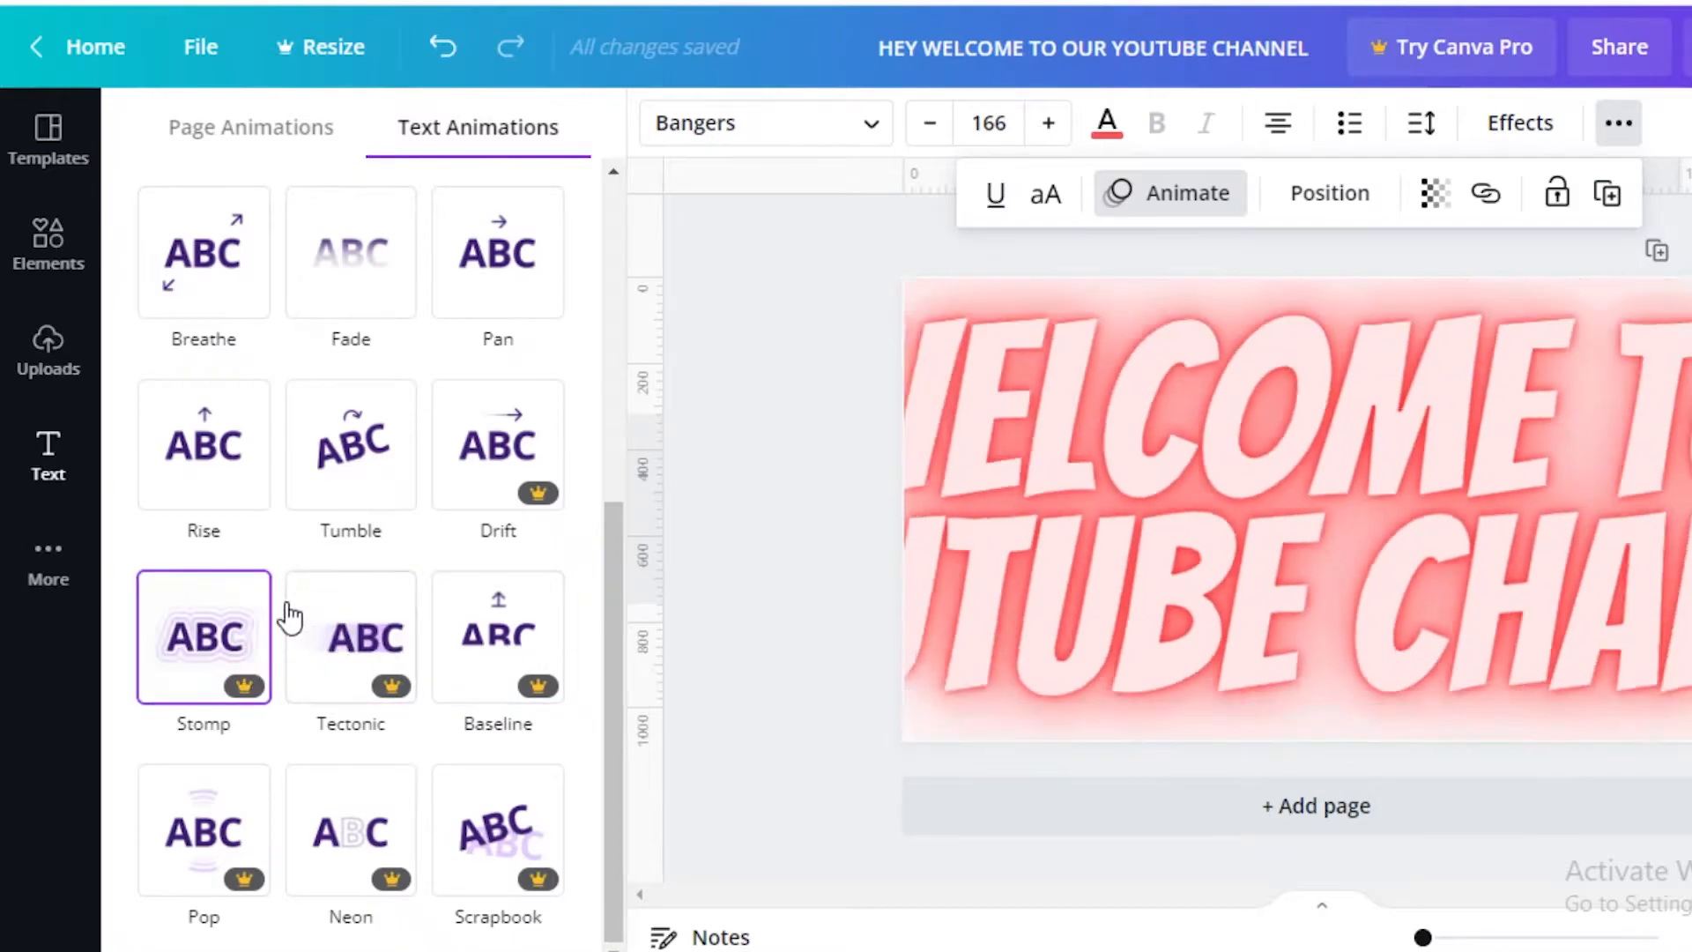
{"action": "scroll", "coordinate": [352, 573], "scroll_direction": "up", "scroll_amount": 5}
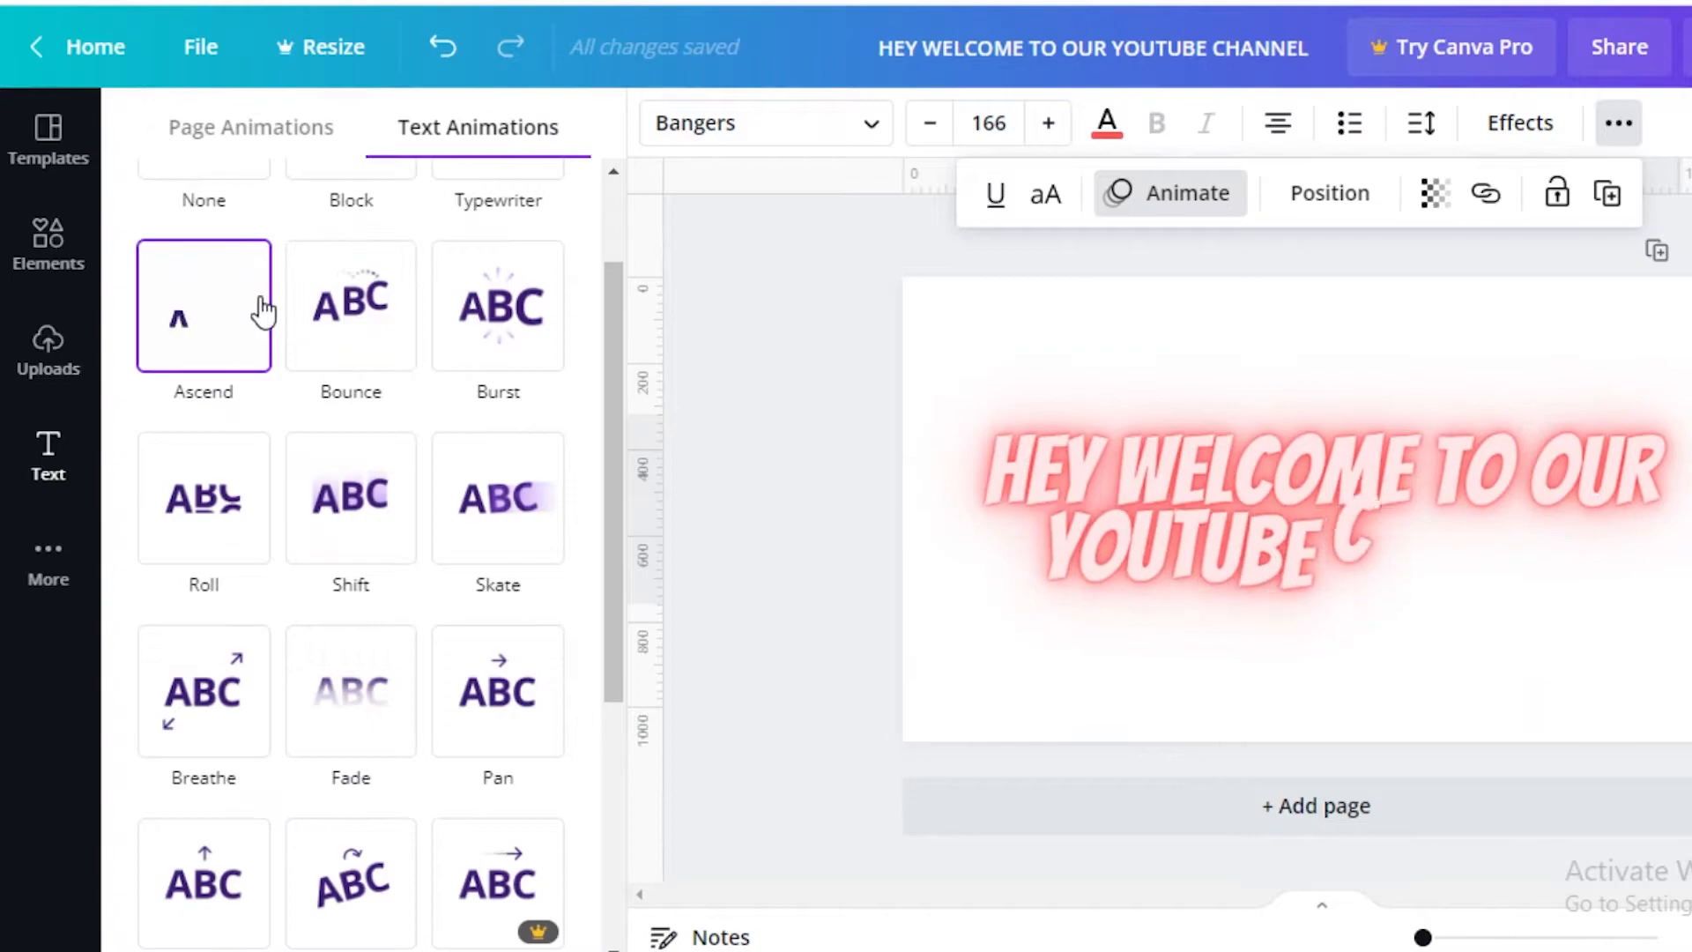
{"action": "scroll", "coordinate": [385, 378], "scroll_direction": "up", "scroll_amount": 2}
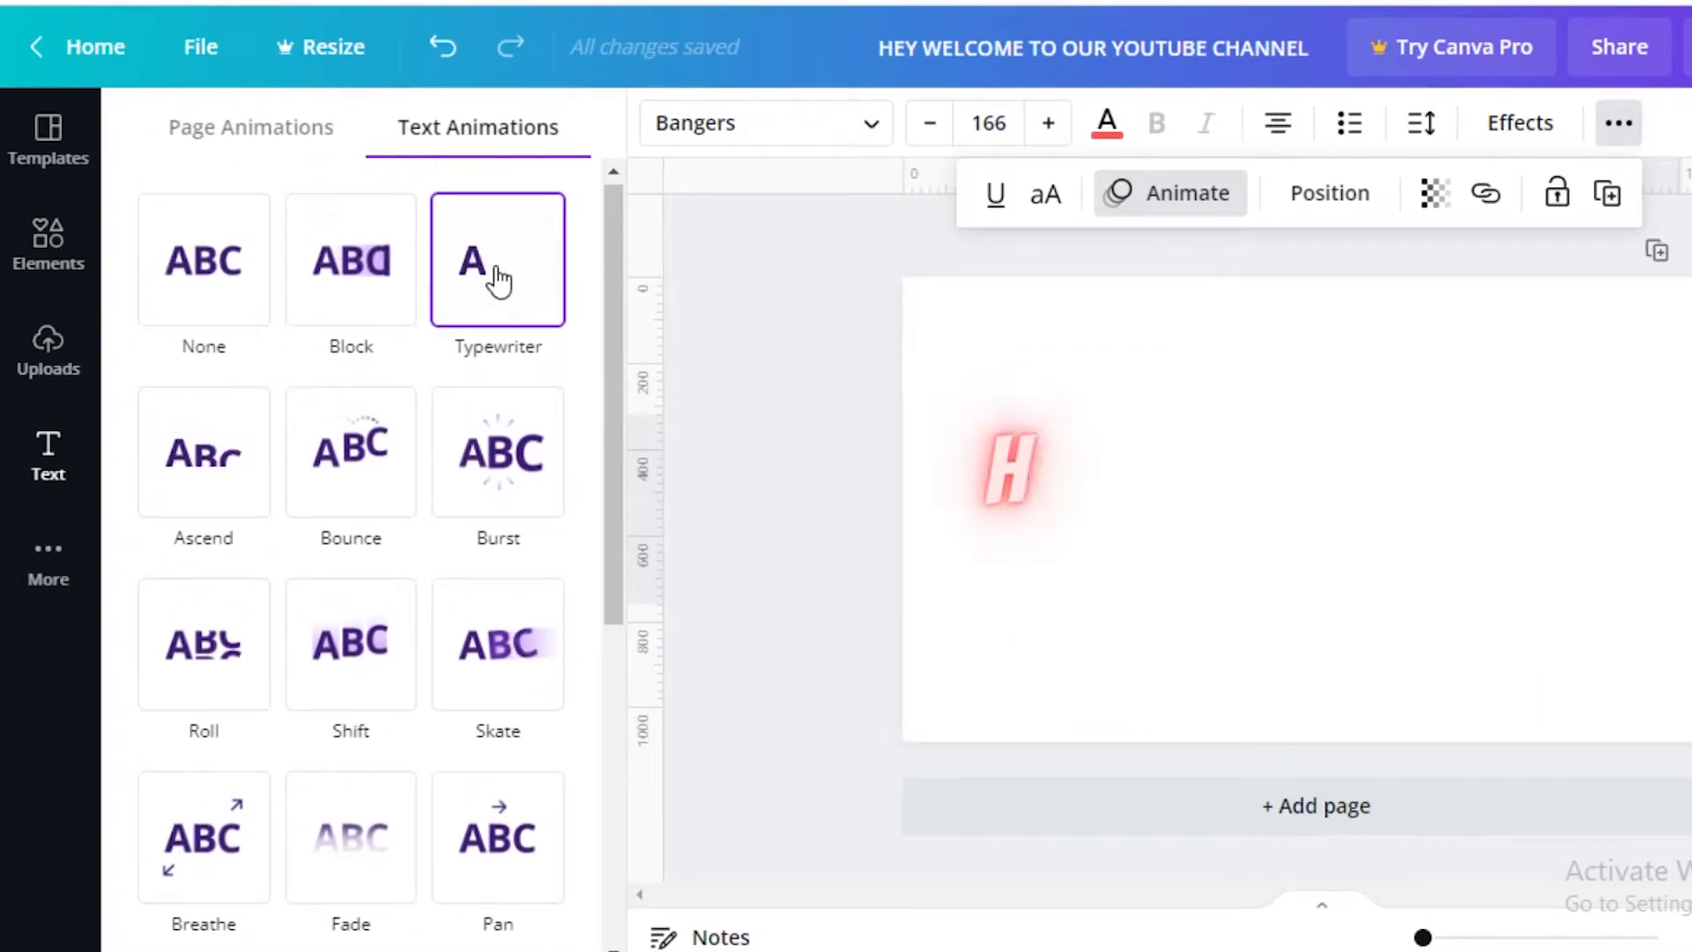
{"action": "left_click", "coordinate": [497, 279]}
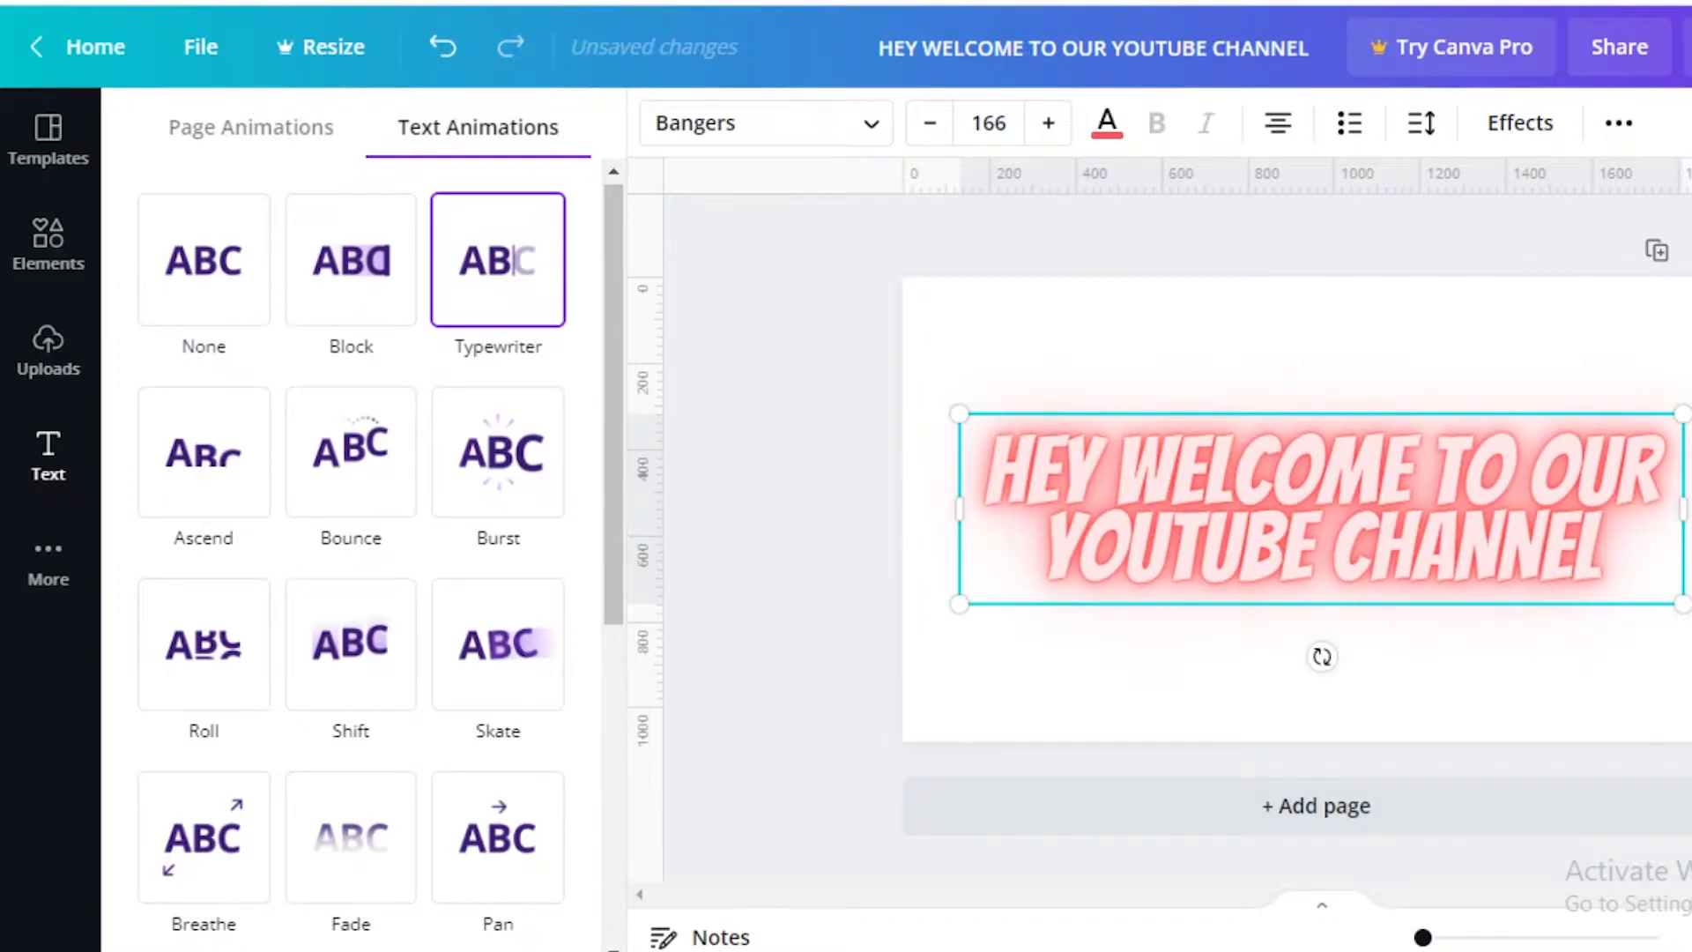
{"action": "left_click", "coordinate": [1379, 356]}
- Search the elements library for "FLOWERS"
{"action": "left_click", "coordinate": [81, 254]}
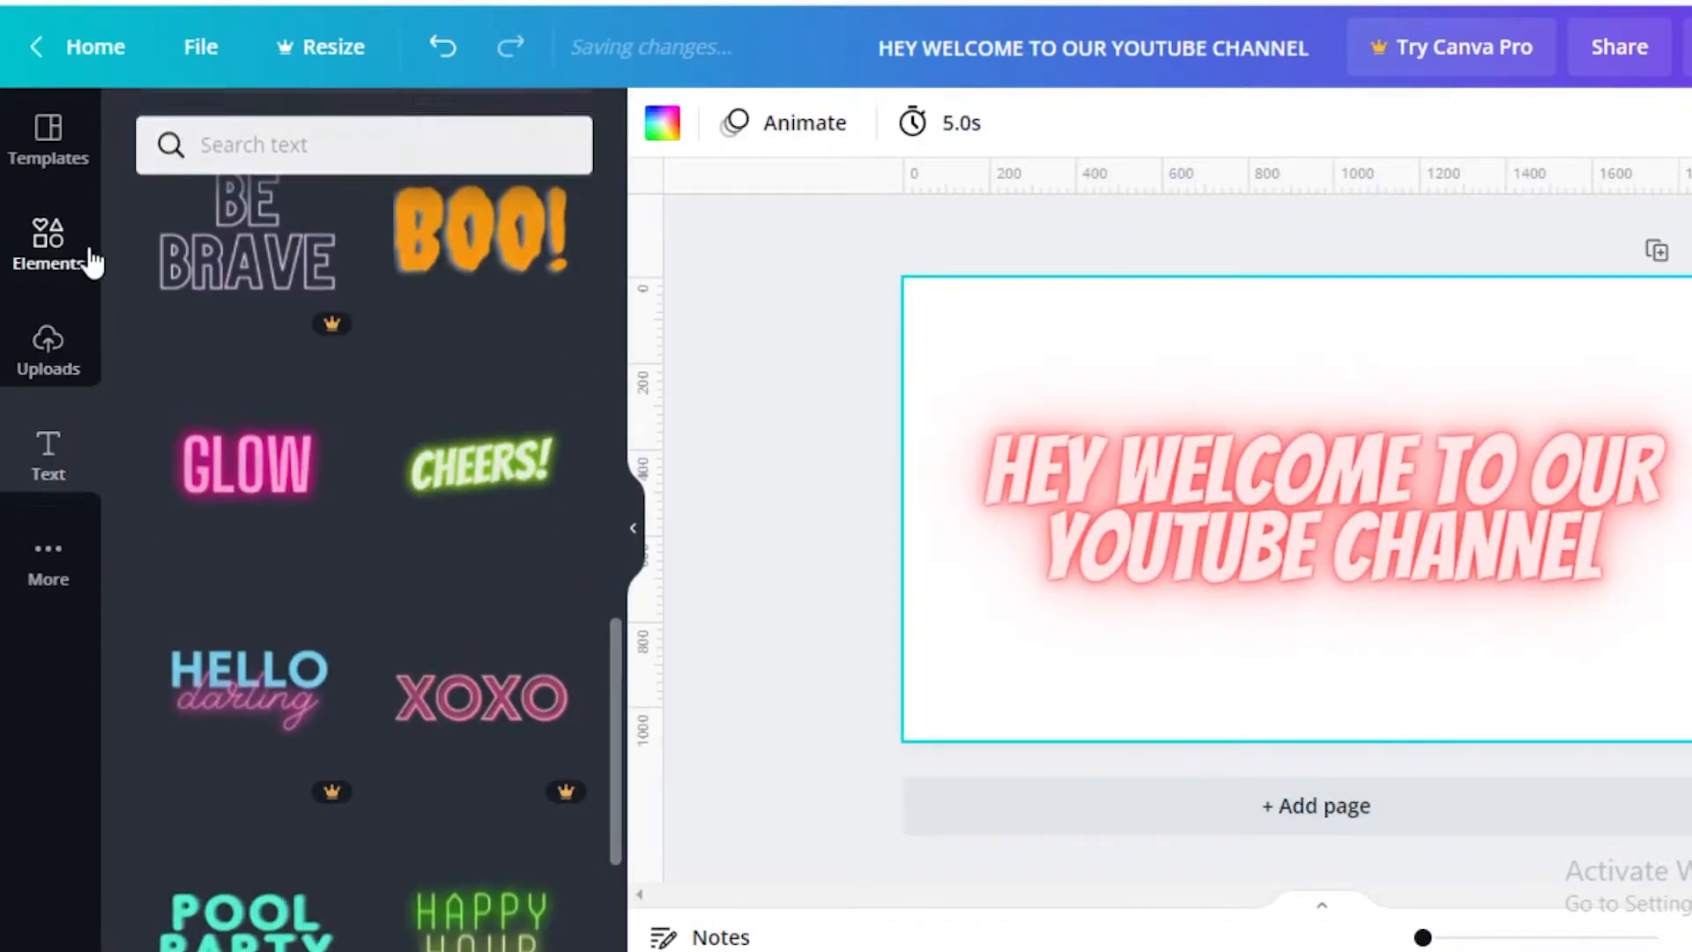
{"action": "left_click", "coordinate": [318, 133]}
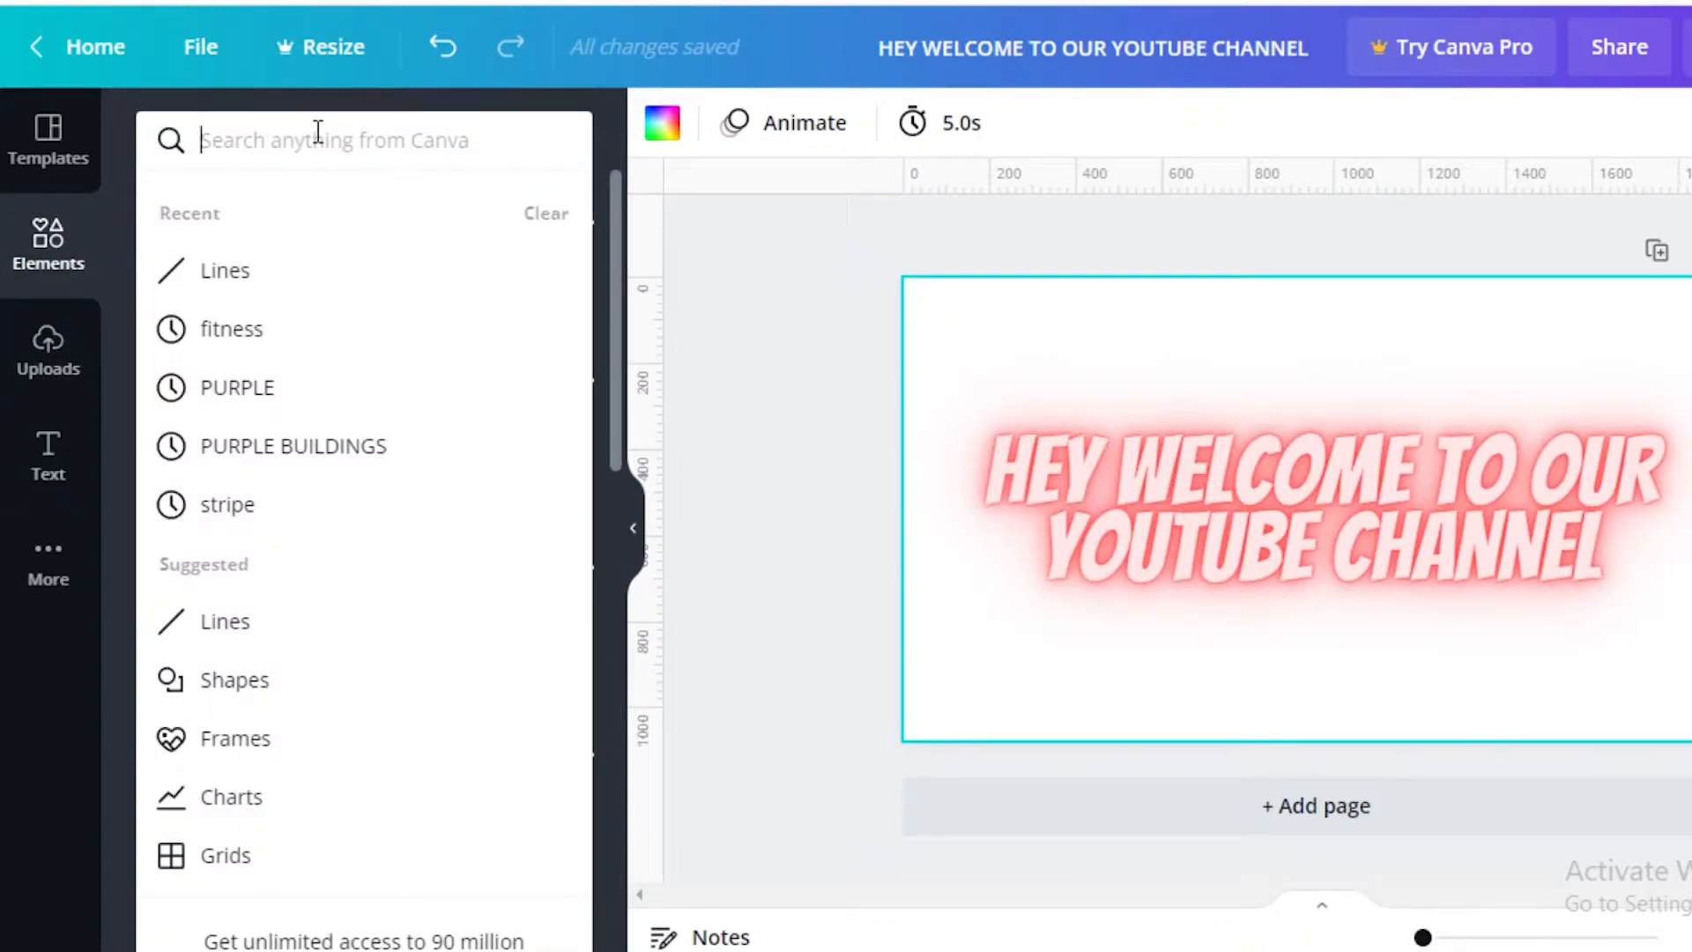
{"action": "type", "text": "FLOWERS"}
{"action": "key", "text": "Return"}
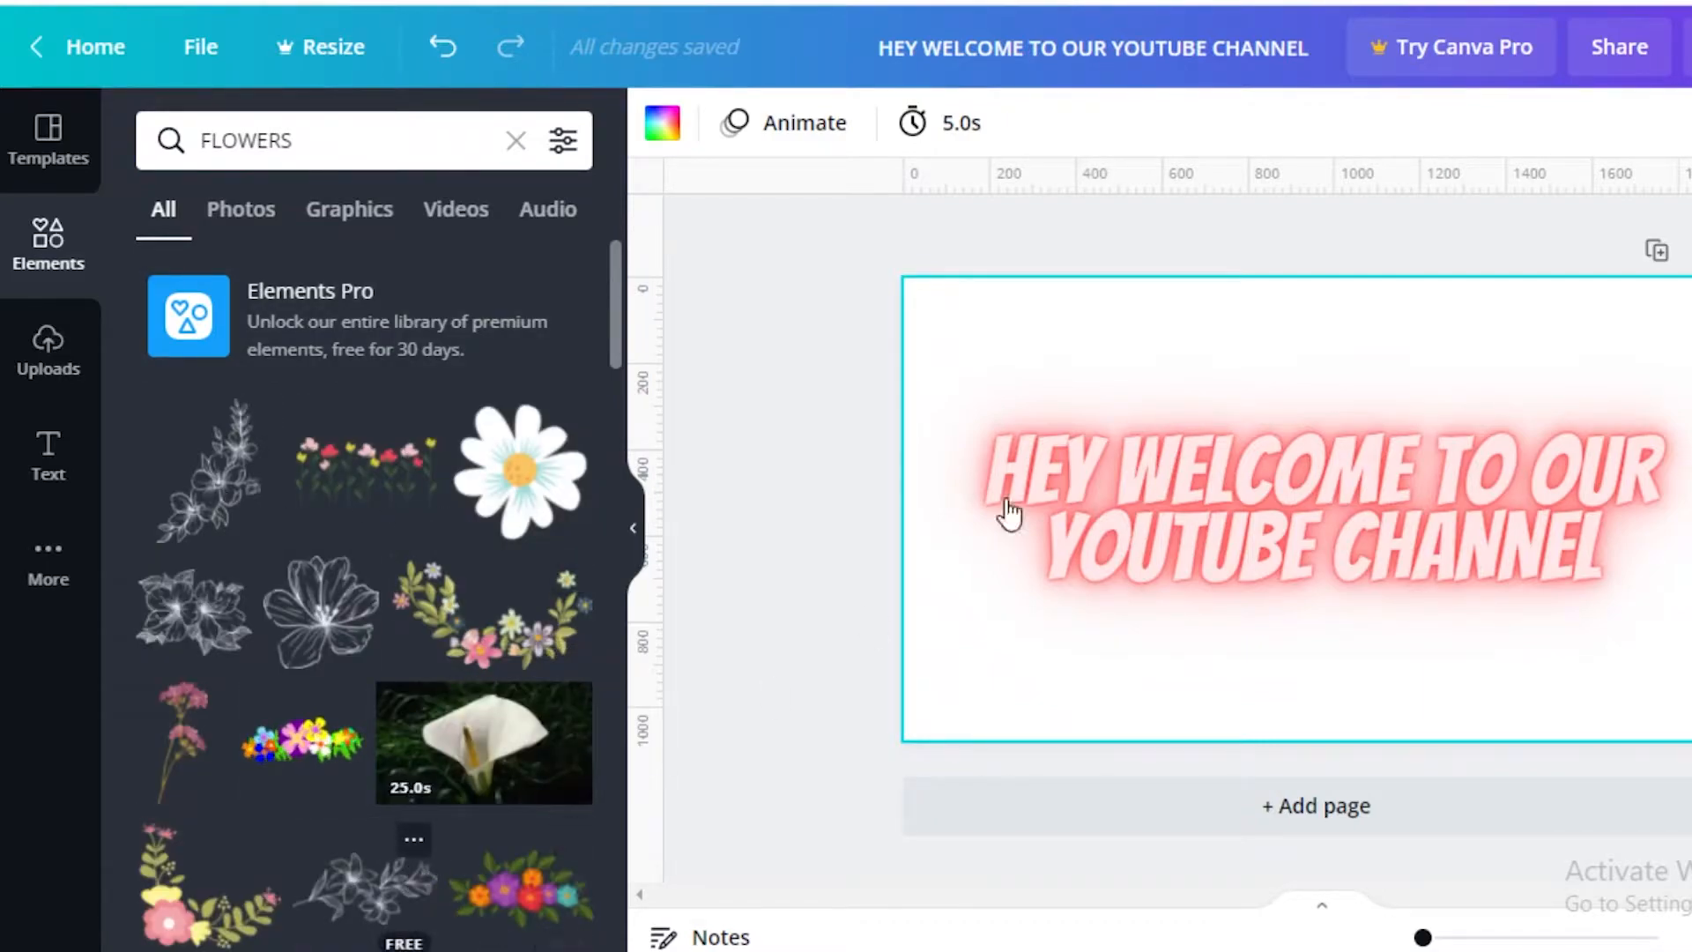
{"action": "left_click_drag", "start_coordinate": [1299, 522], "coordinate": [989, 364]}
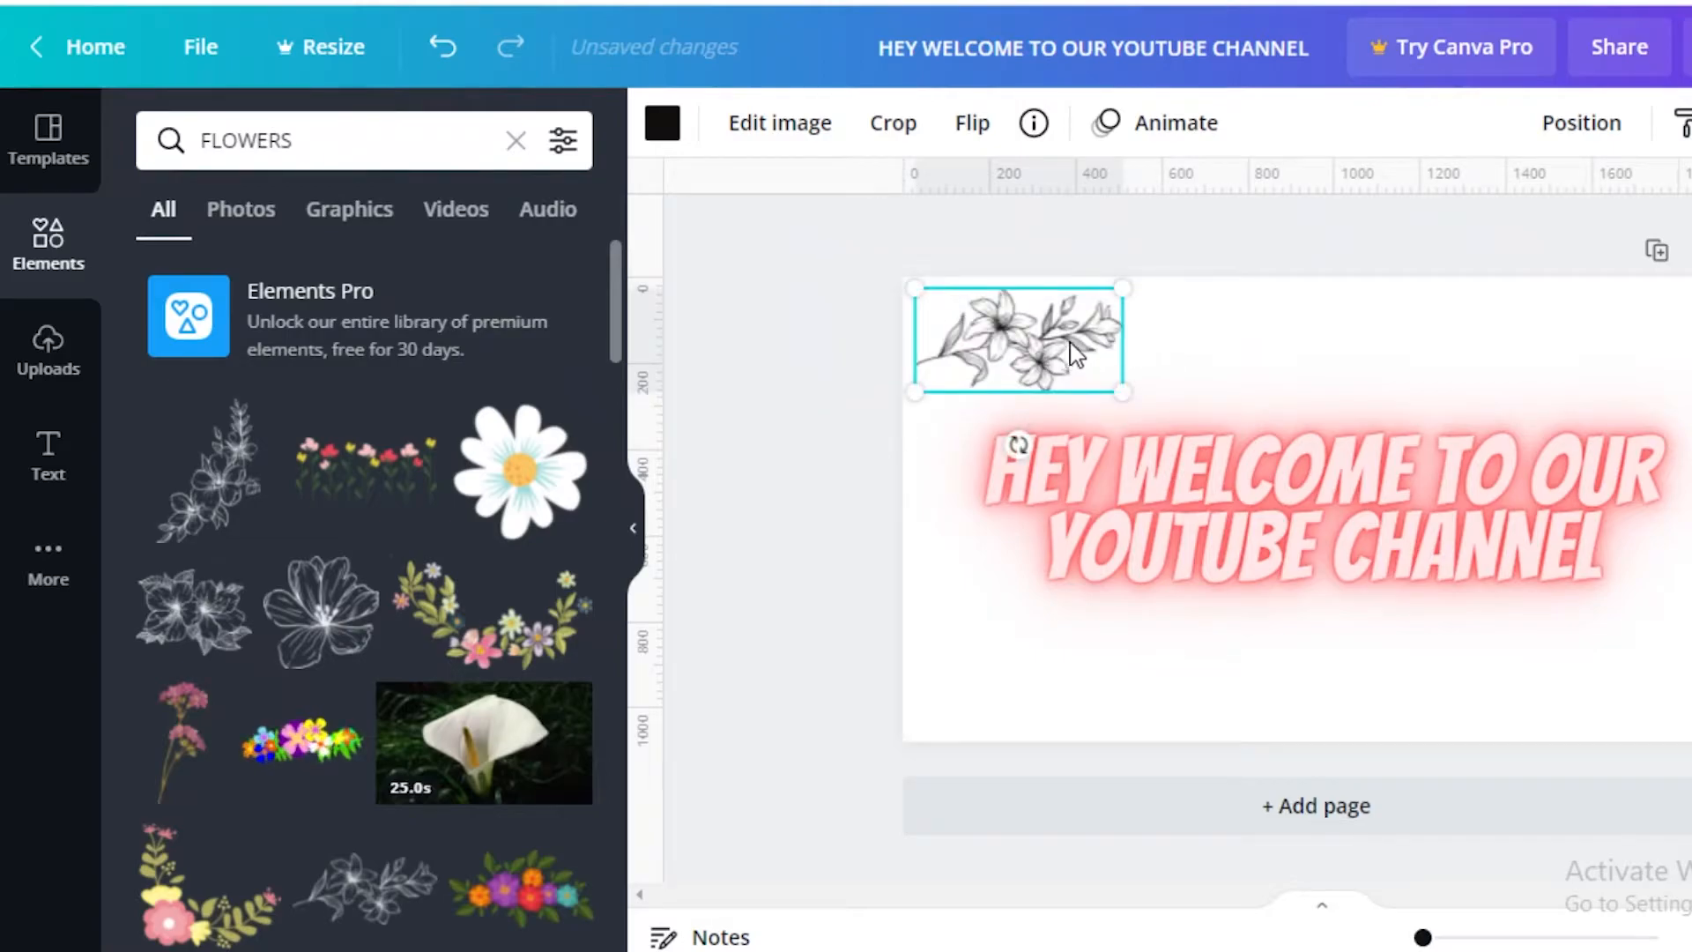
{"action": "right_click", "coordinate": [1066, 344]}
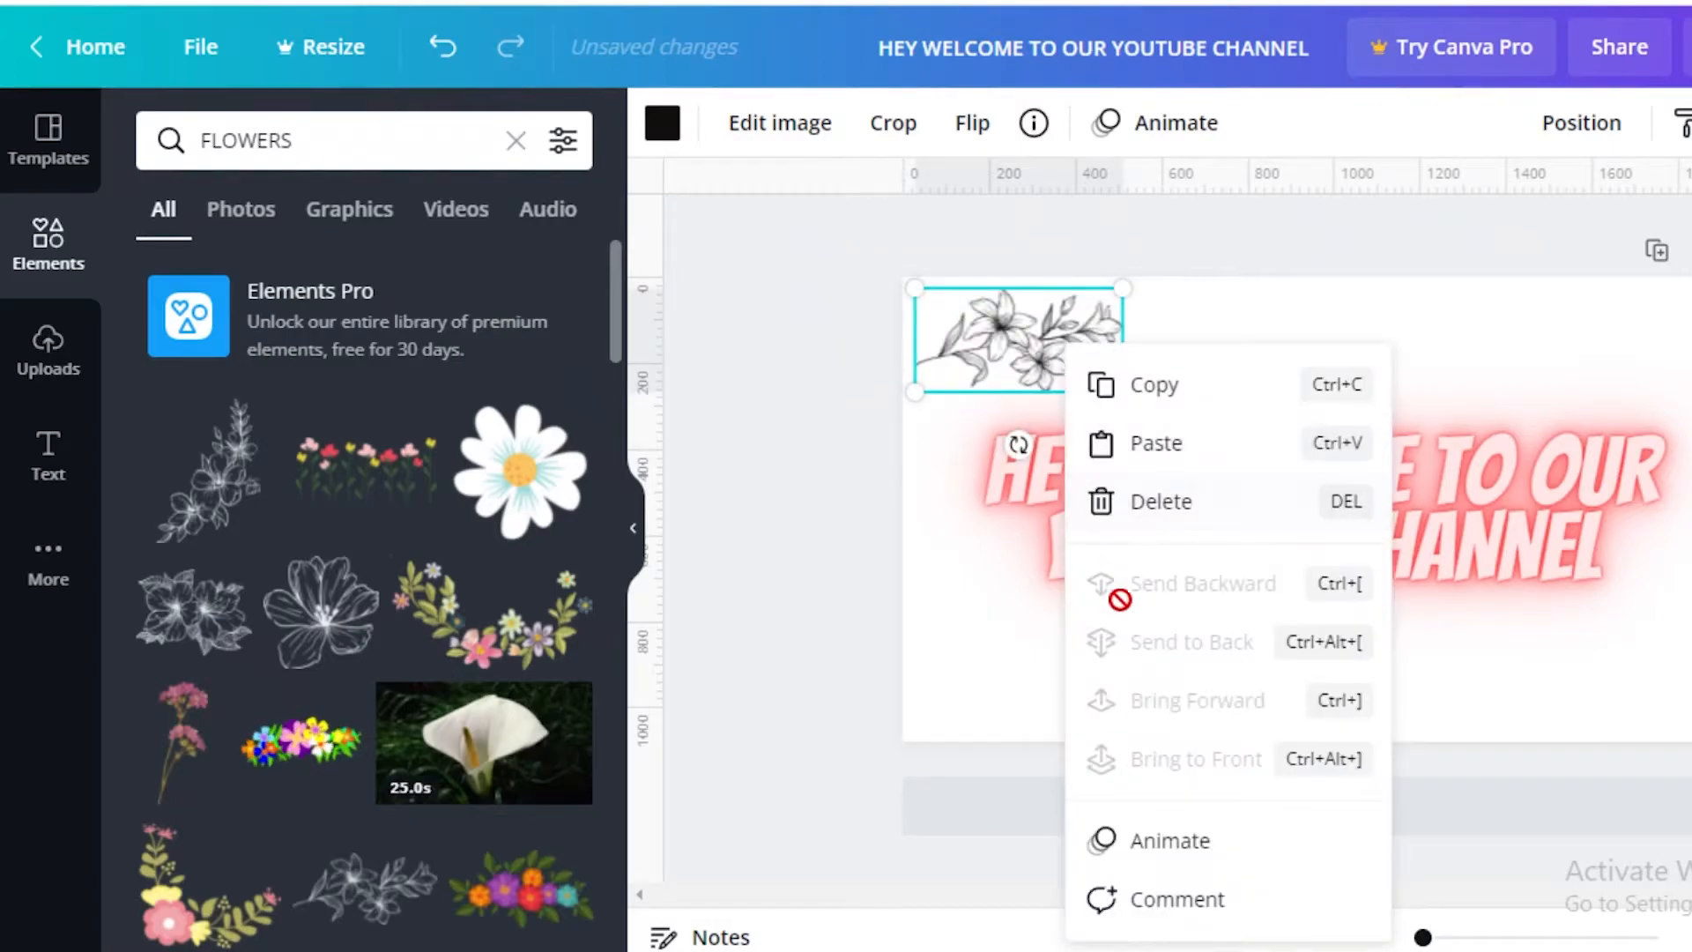
{"action": "left_click", "coordinate": [1153, 505]}
- Filter the flower results to graphics and add the teal leafy branch near the page's lower-left corner
{"action": "scroll", "coordinate": [291, 672], "scroll_direction": "down", "scroll_amount": 10}
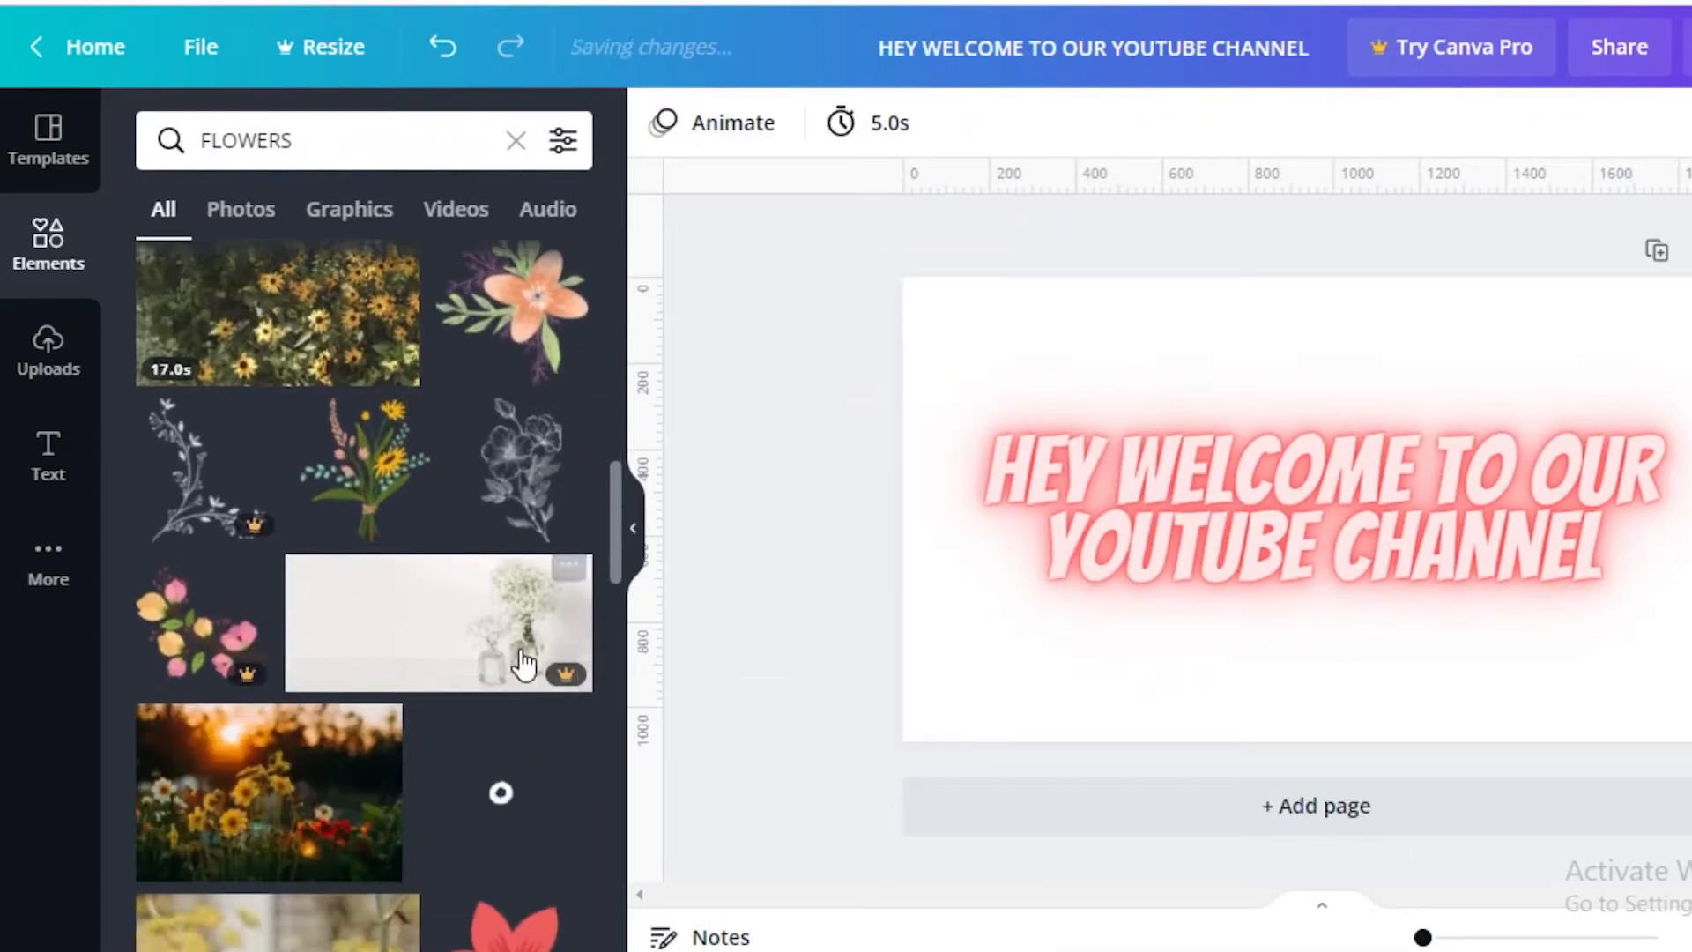
{"action": "scroll", "coordinate": [352, 511], "scroll_direction": "down", "scroll_amount": 3}
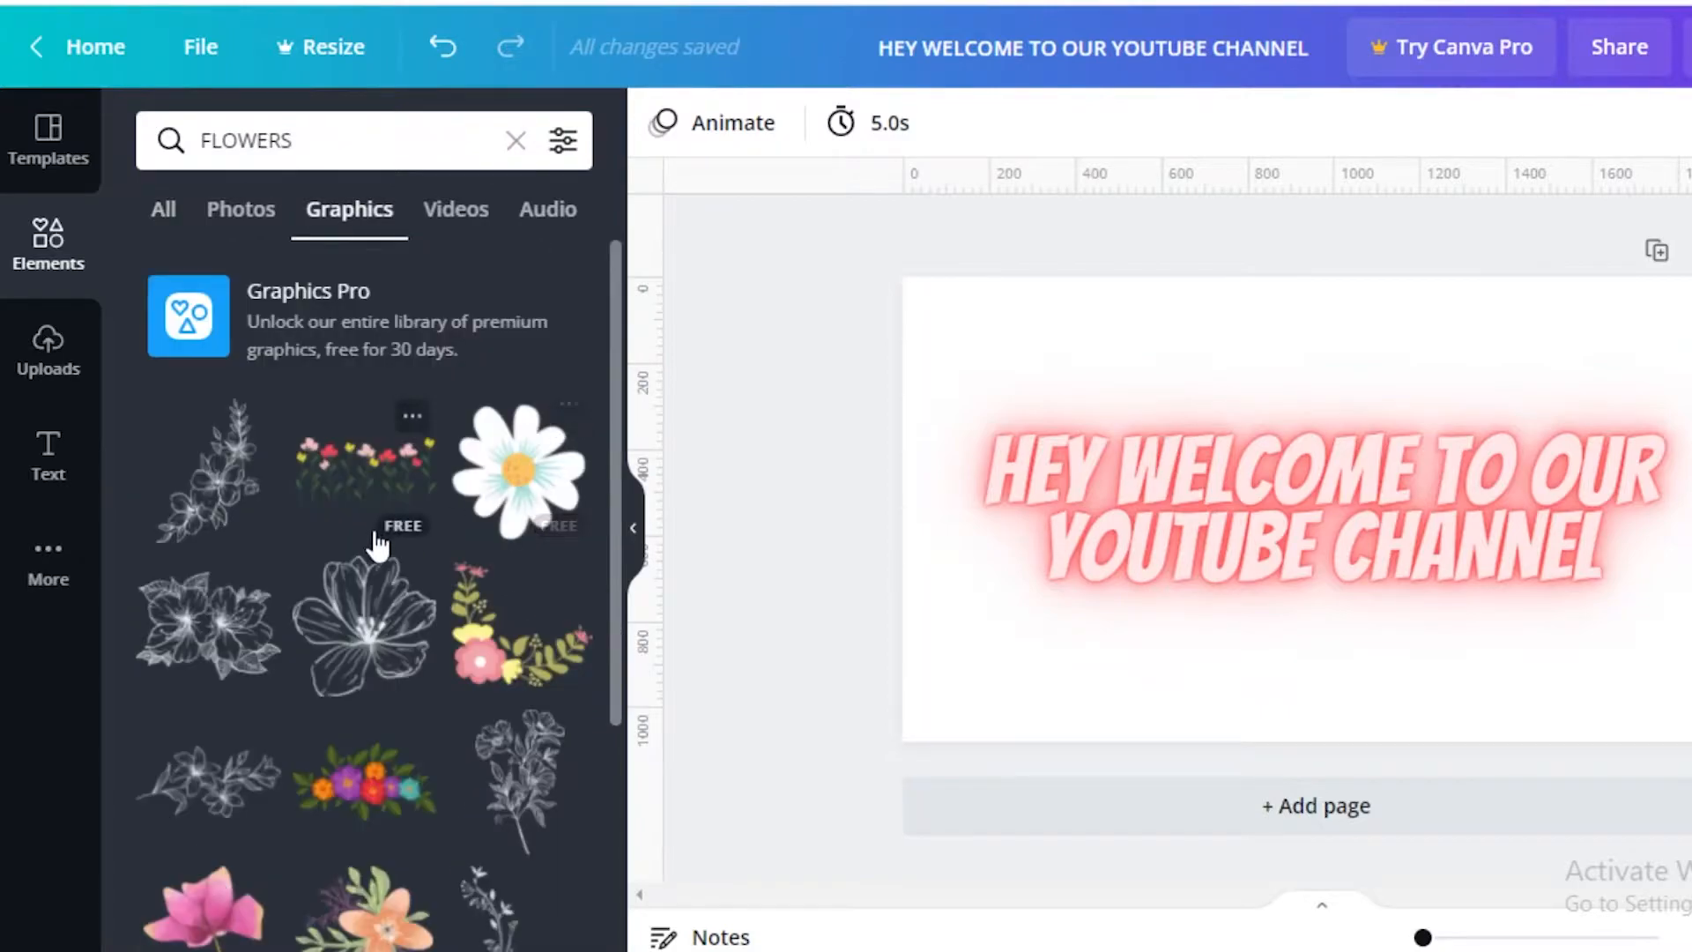
{"action": "scroll", "coordinate": [379, 555], "scroll_direction": "down", "scroll_amount": 4}
{"action": "scroll", "coordinate": [529, 546], "scroll_direction": "down", "scroll_amount": 10}
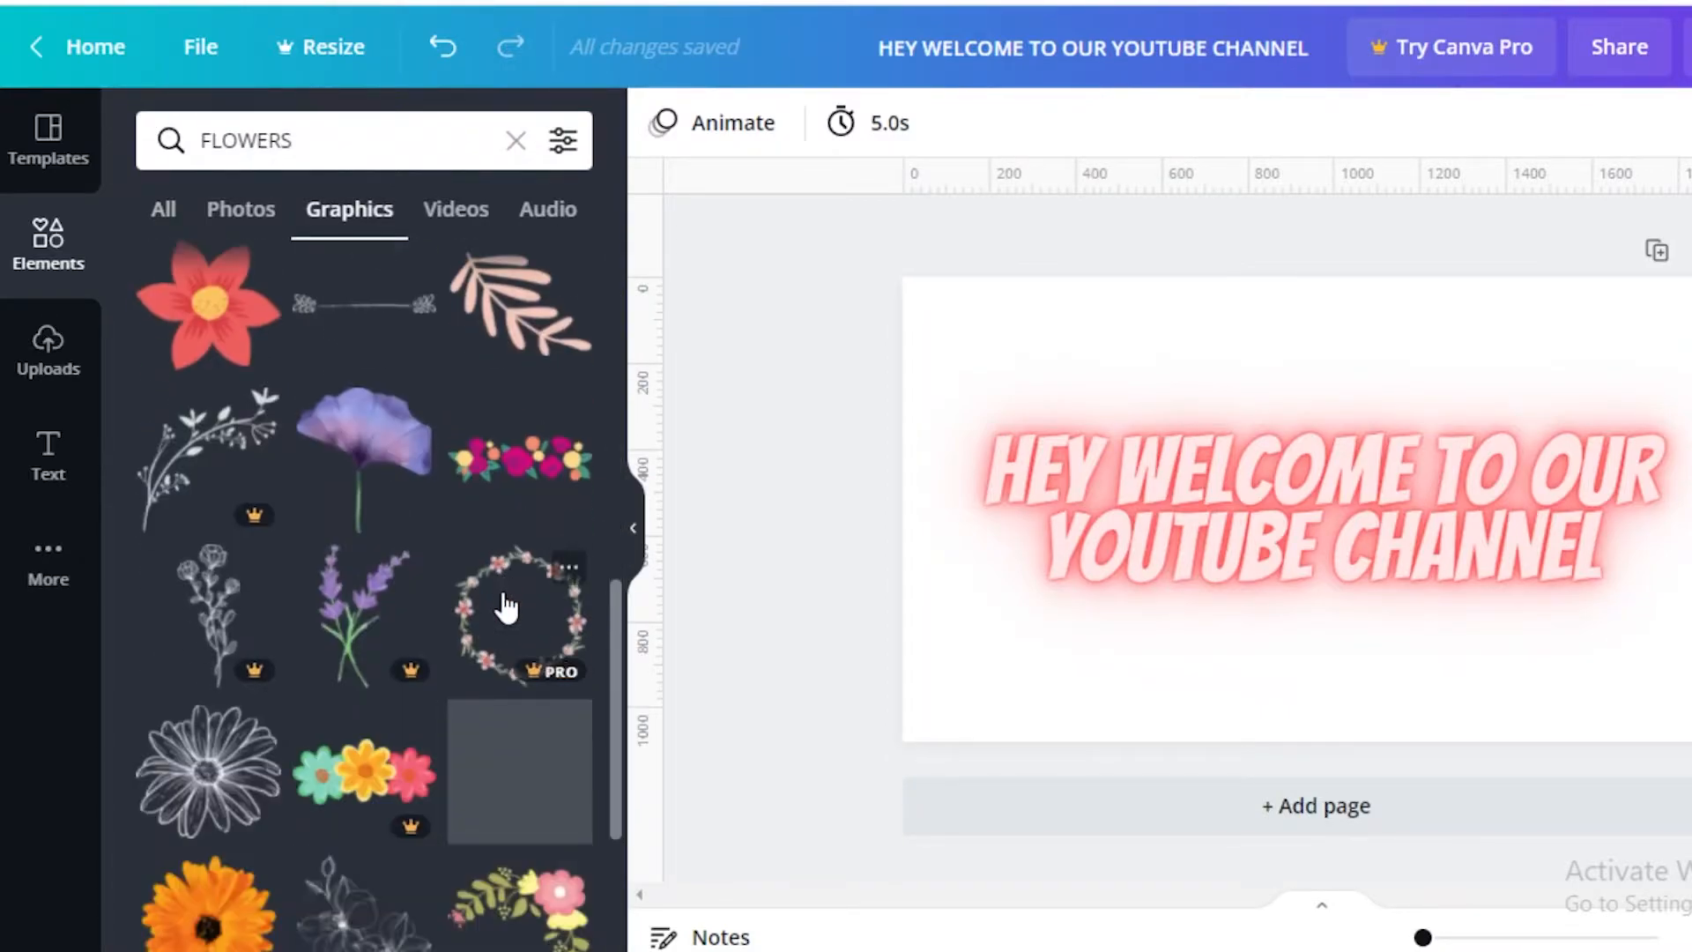
{"action": "scroll", "coordinate": [319, 599], "scroll_direction": "down", "scroll_amount": 4}
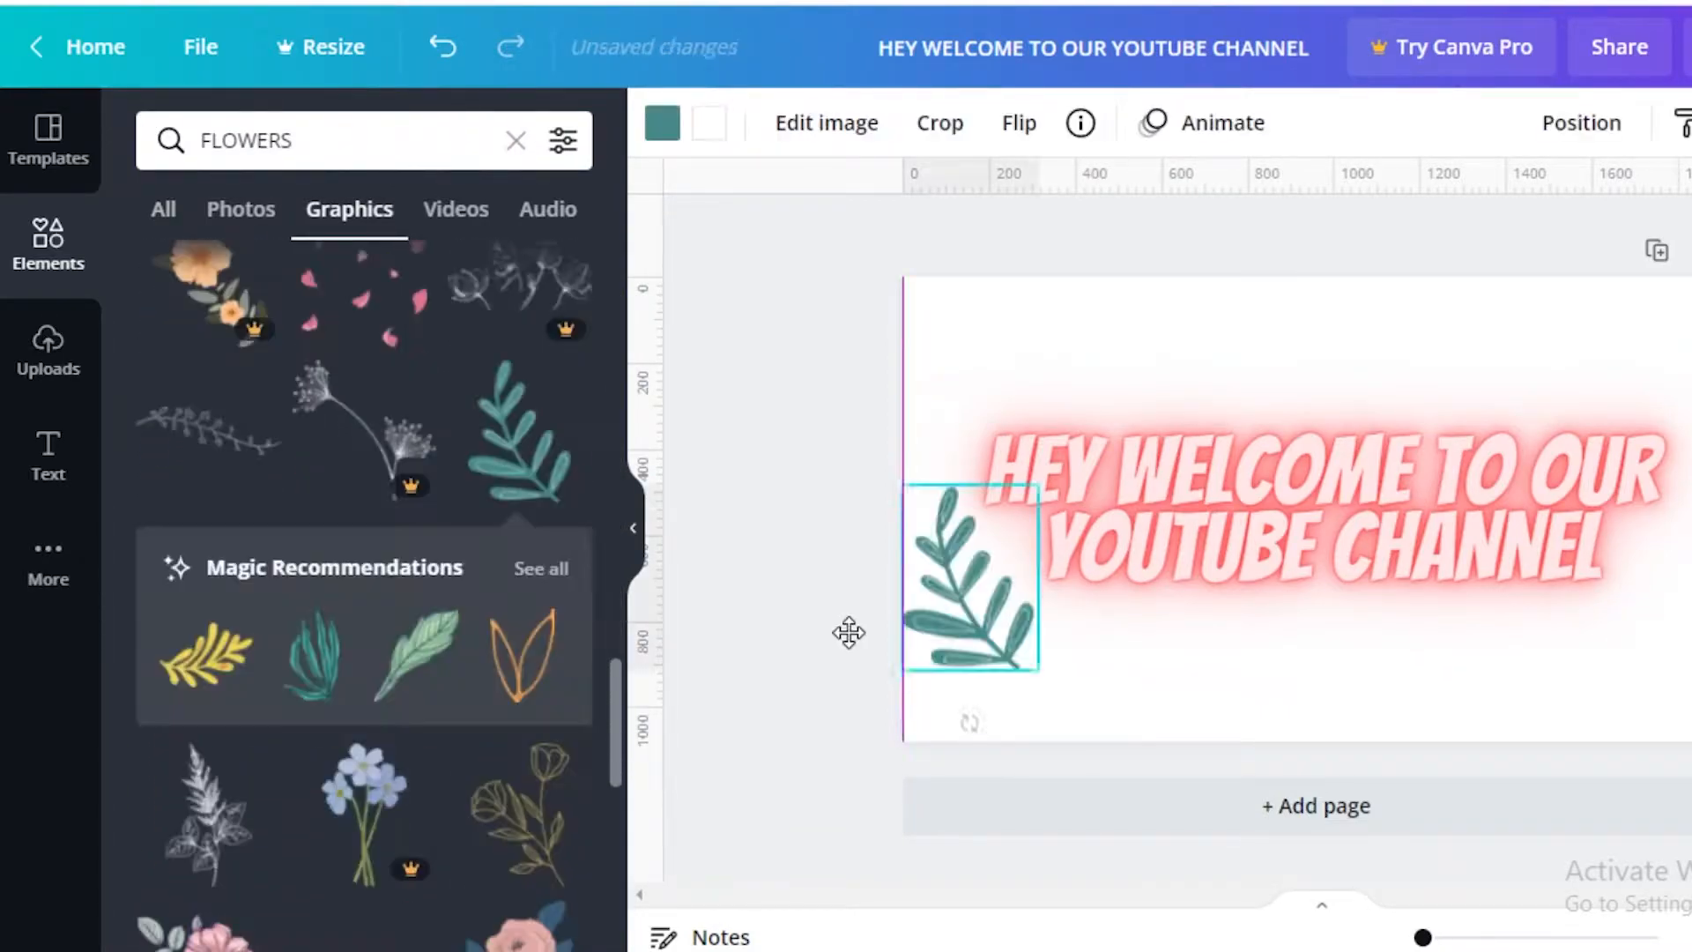
{"action": "left_click_drag", "start_coordinate": [849, 635], "coordinate": [1057, 671]}
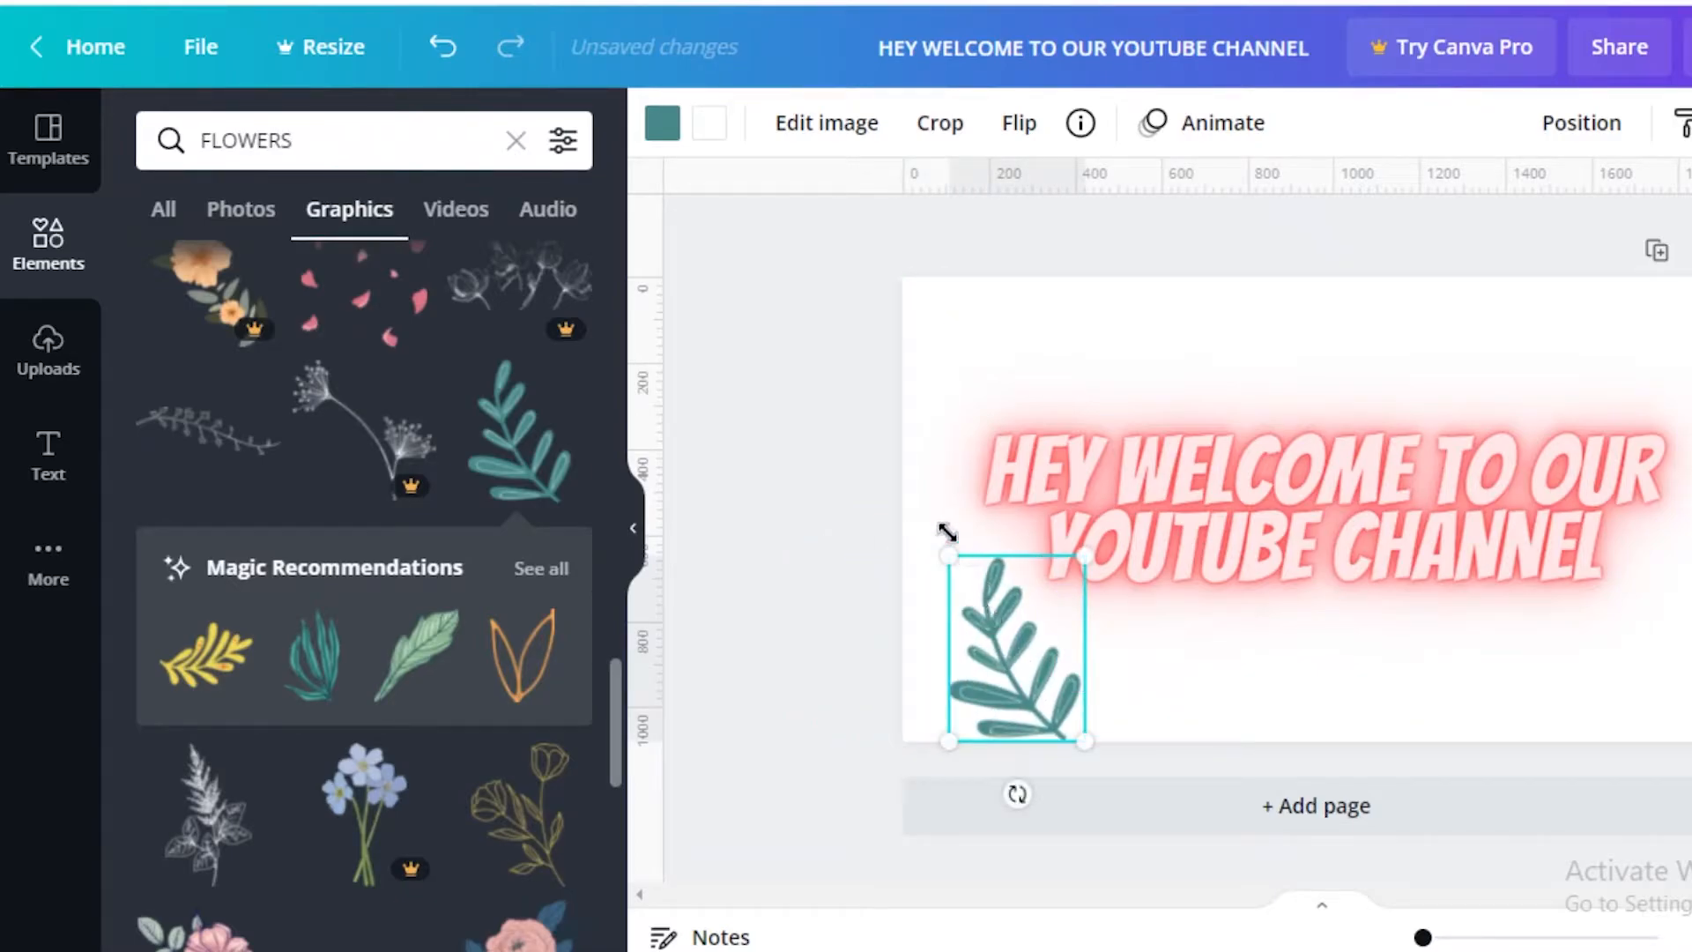
- Enlarge the leafy branch to fill the page's lower-left corner and move the heading up toward the top of the page
{"action": "left_click_drag", "start_coordinate": [948, 544], "coordinate": [938, 339]}
{"action": "left_click_drag", "start_coordinate": [950, 692], "coordinate": [963, 643]}
{"action": "left_click_drag", "start_coordinate": [1309, 553], "coordinate": [1325, 450]}
{"action": "left_click_drag", "start_coordinate": [1037, 647], "coordinate": [1064, 681]}
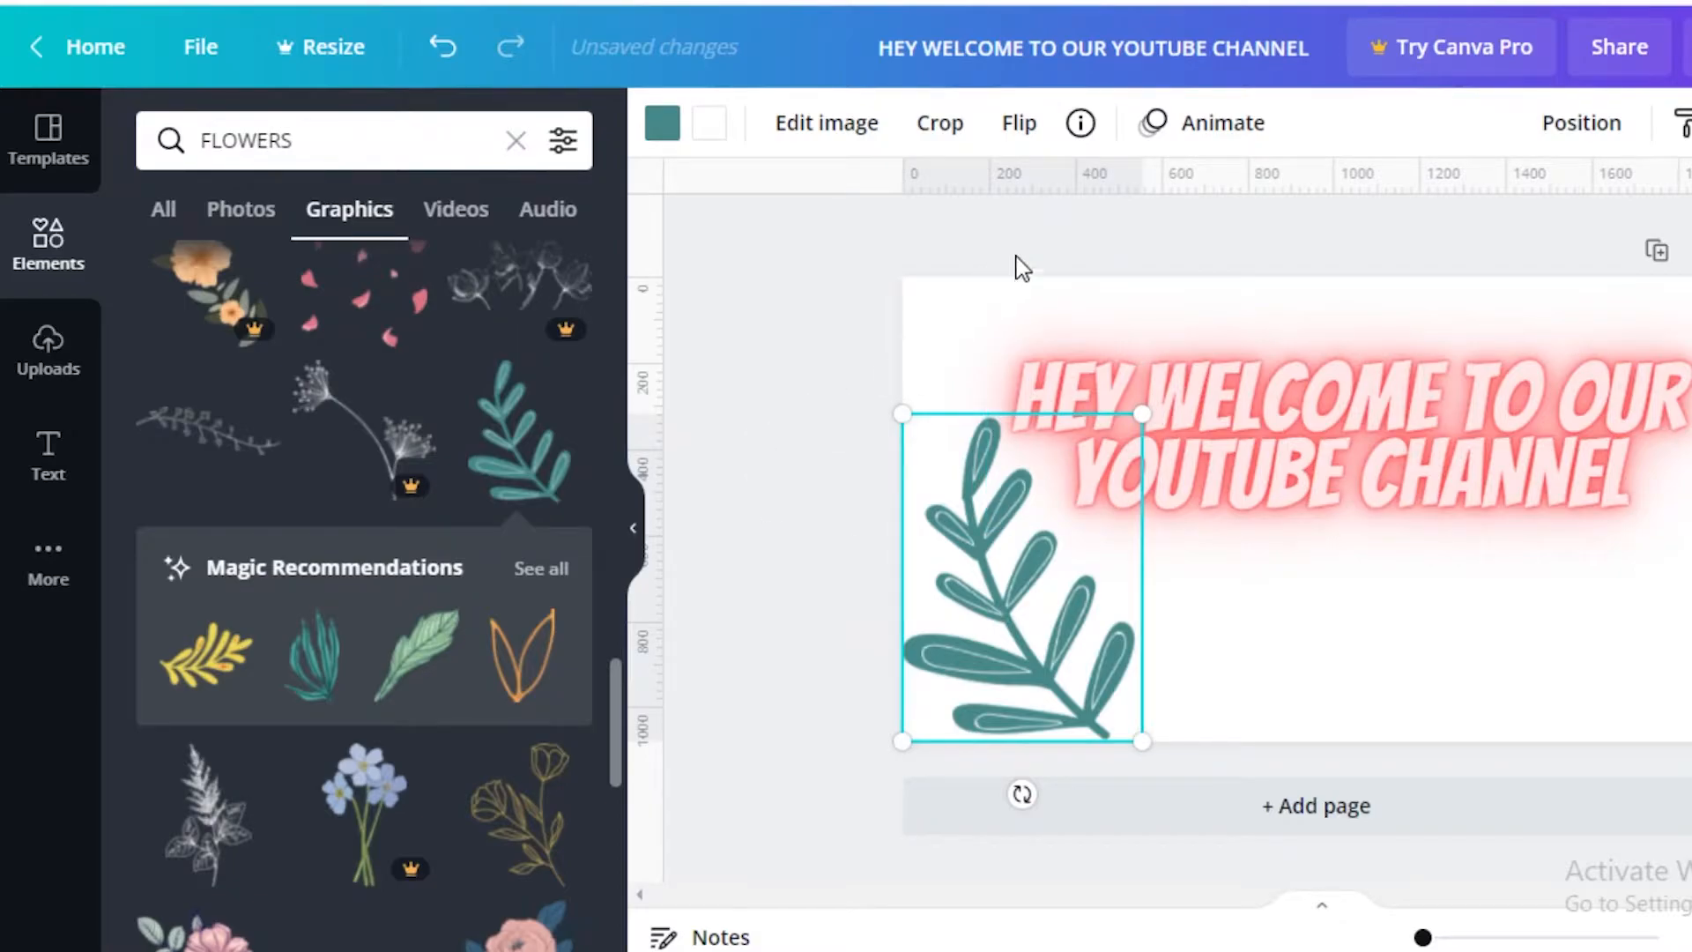
- Try the Breathe and Fade element animations on the leafy branch and restore the branch to full opacity
{"action": "left_click", "coordinate": [1196, 136]}
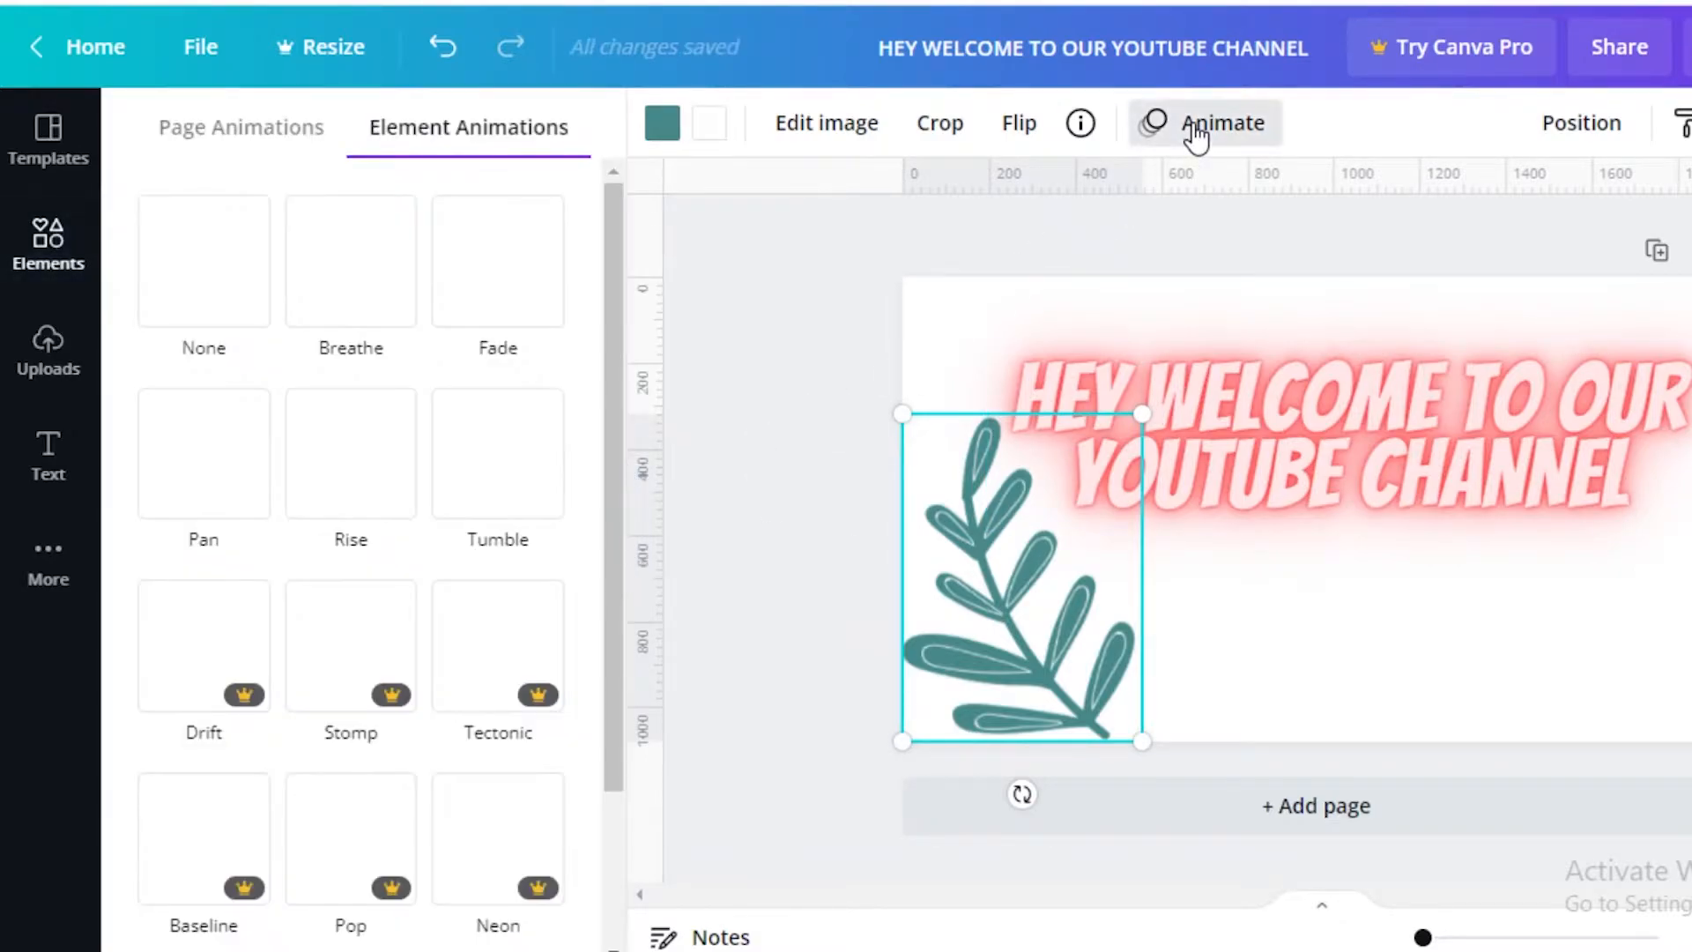
{"action": "left_click", "coordinate": [374, 294]}
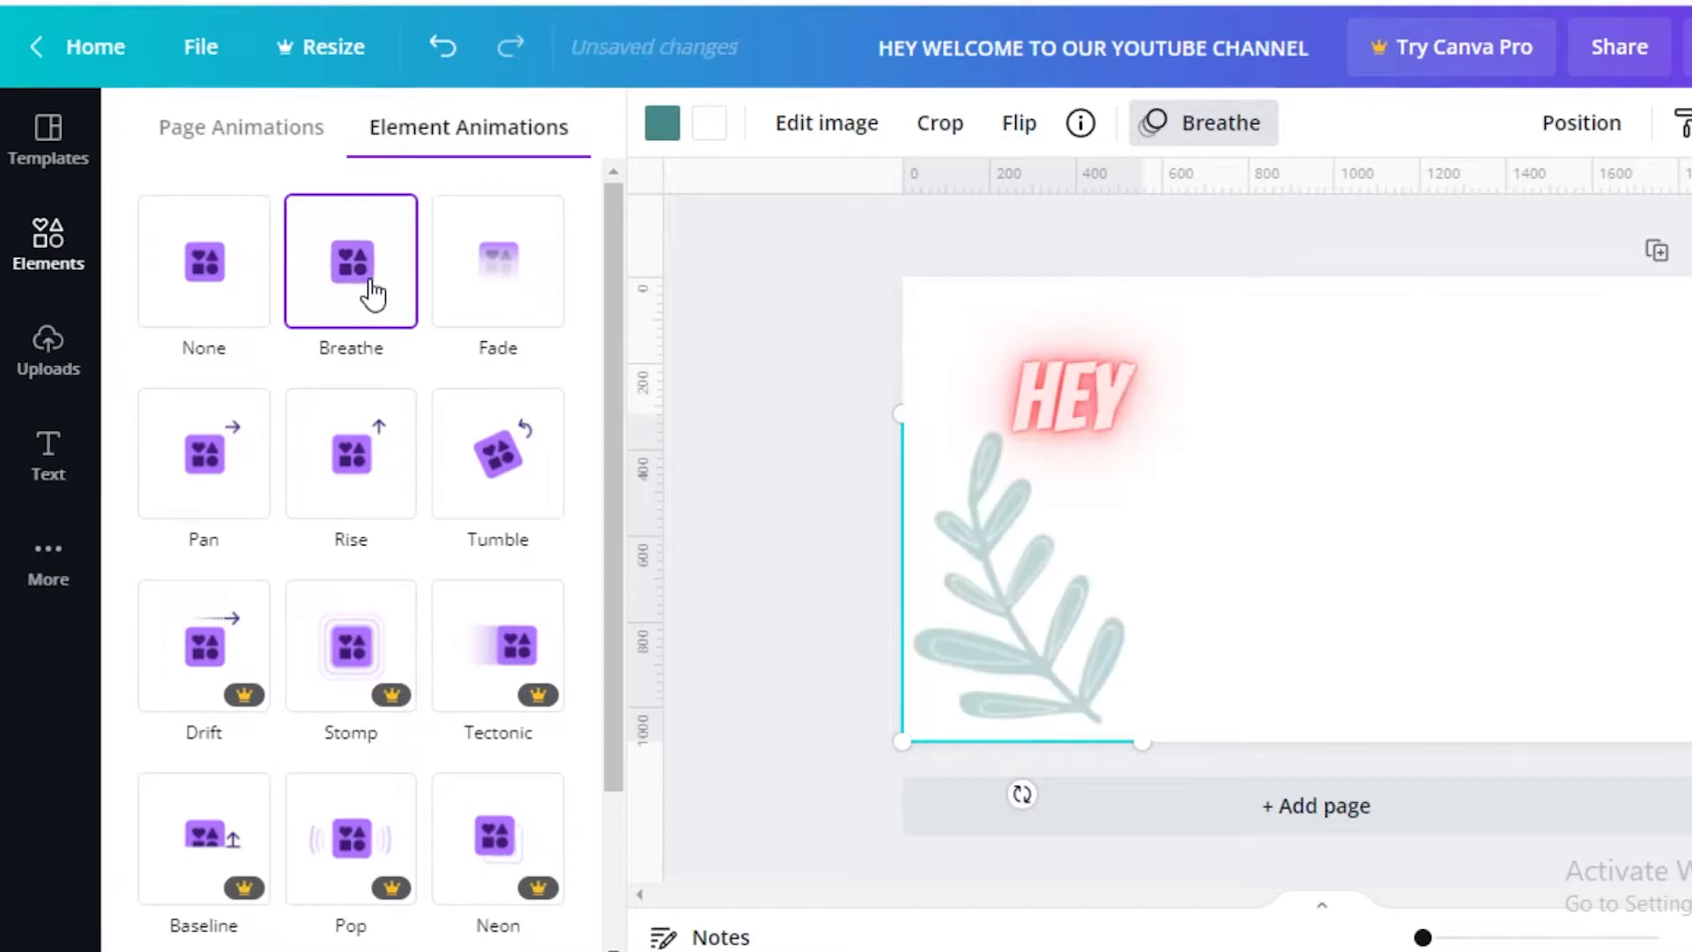
{"action": "left_click", "coordinate": [516, 274]}
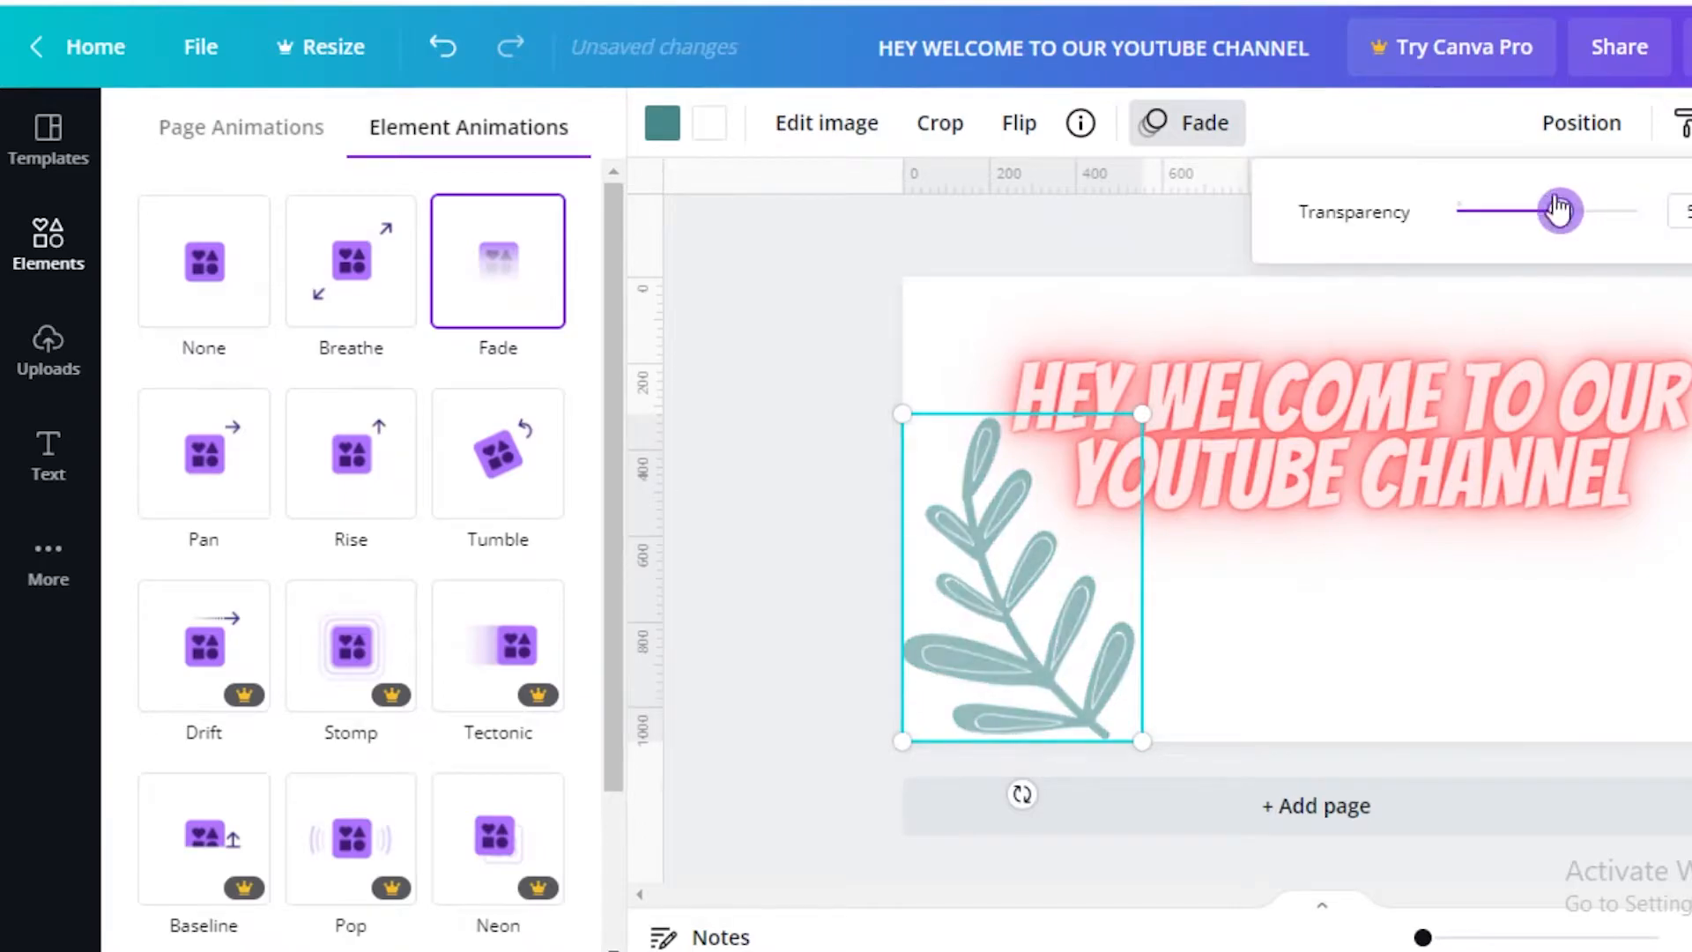
{"action": "left_click_drag", "start_coordinate": [1559, 208], "coordinate": [1646, 187]}
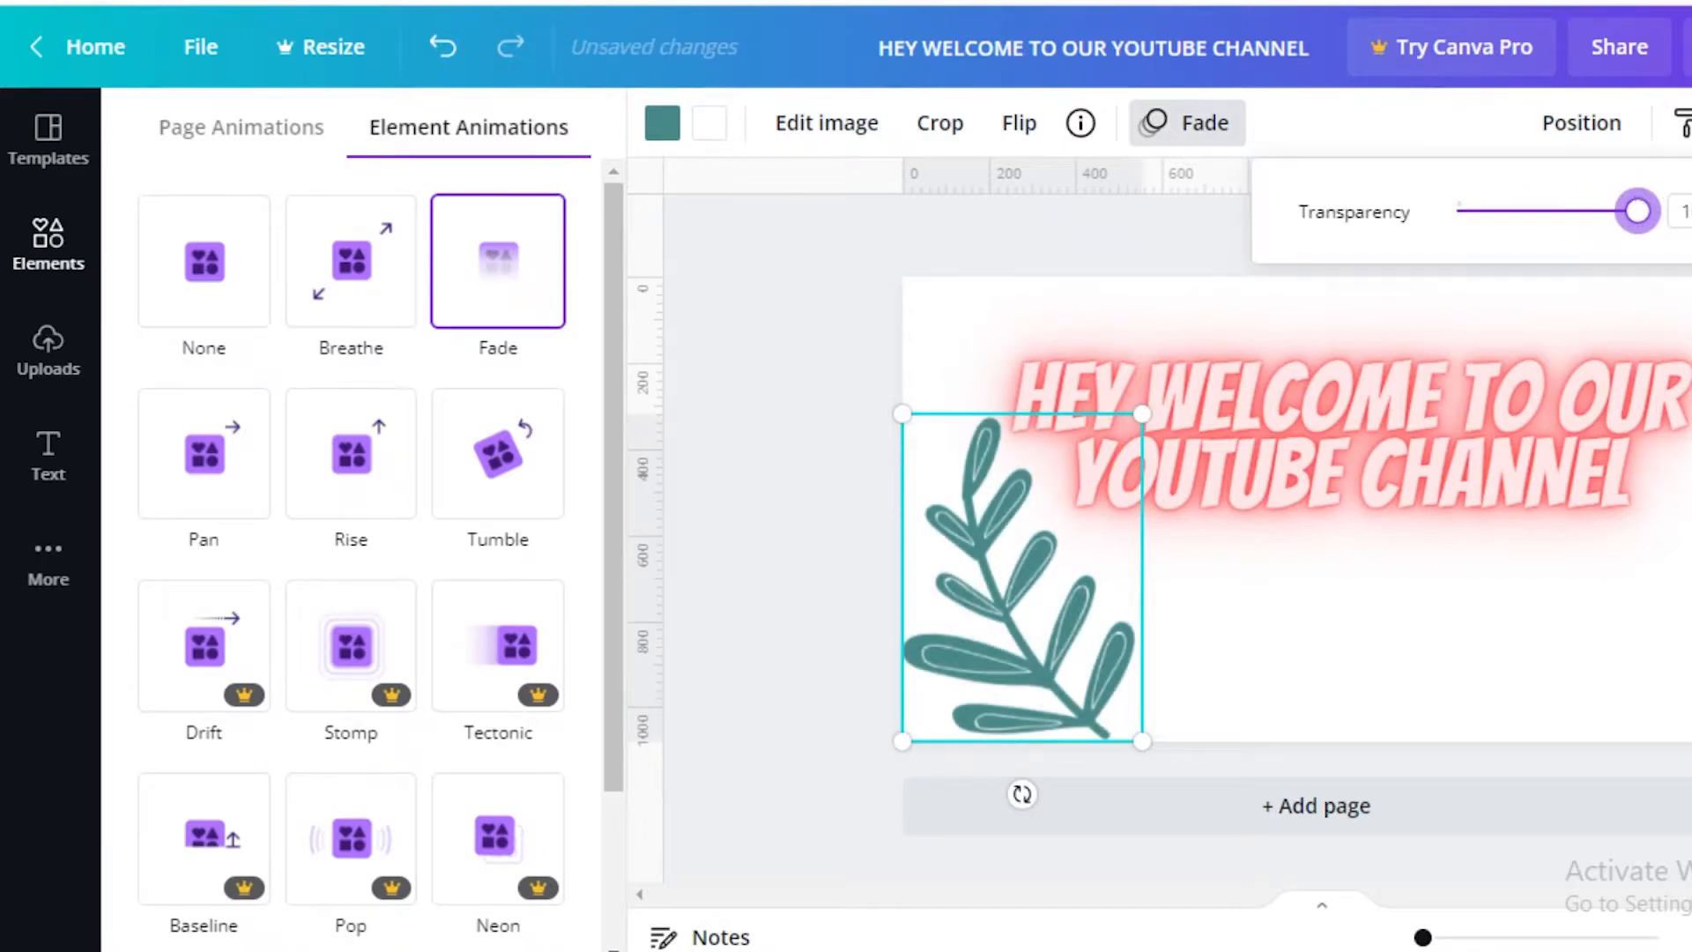
{"action": "left_click", "coordinate": [1691, 124]}
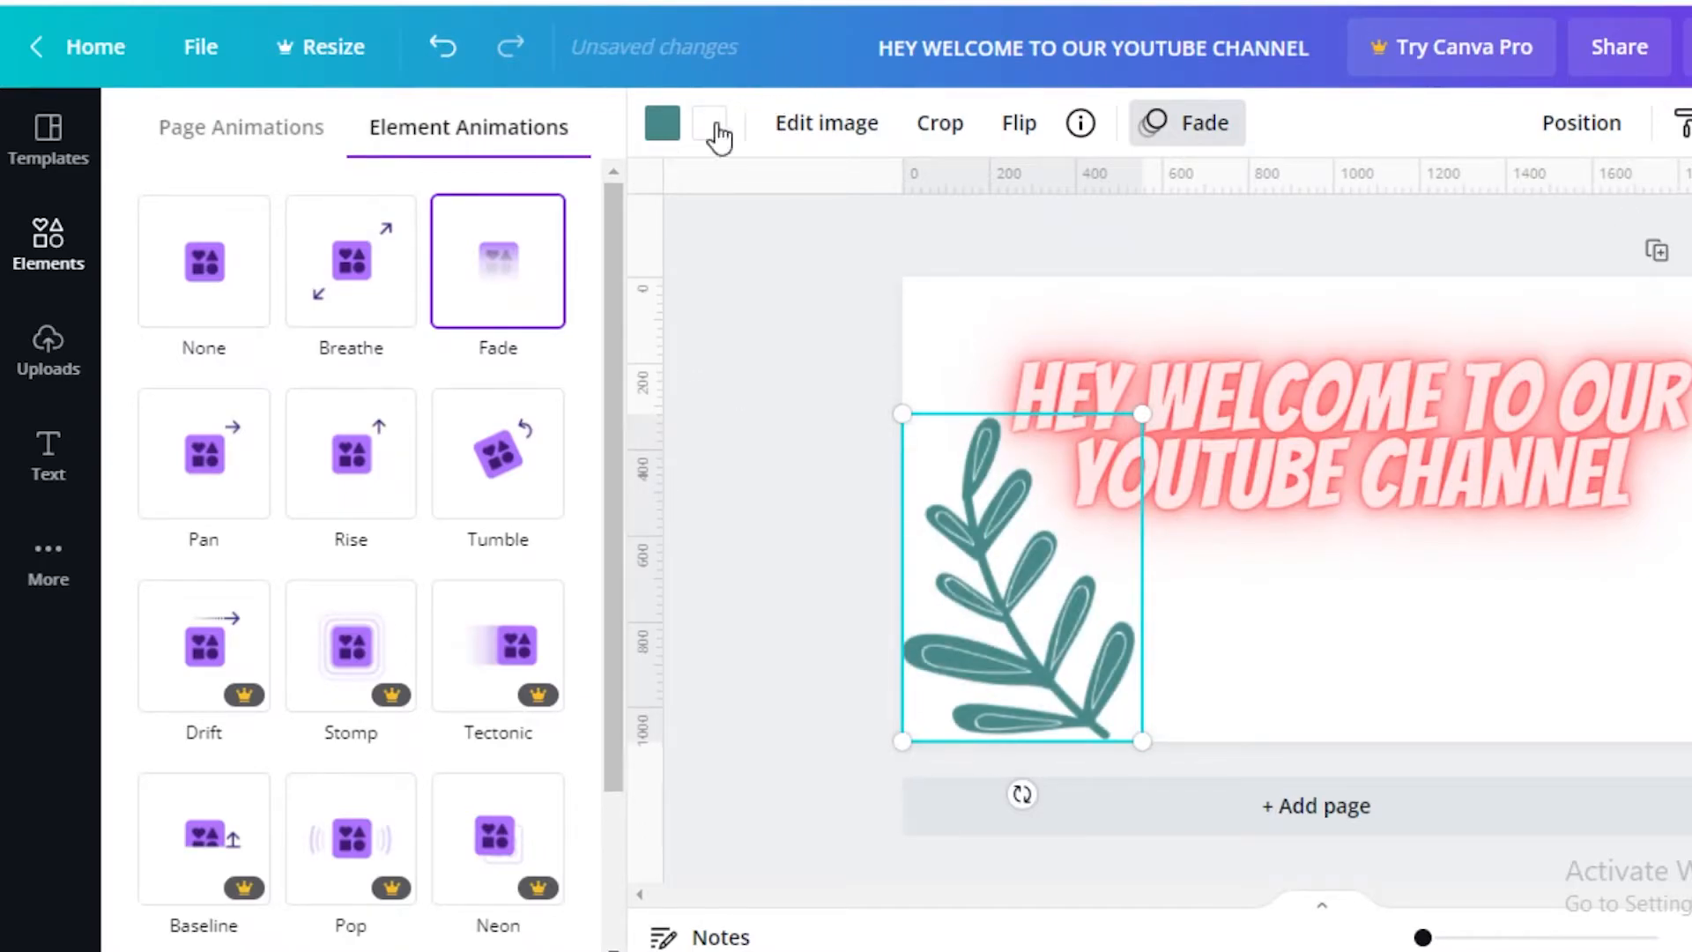
- Try the Breathe, Rise and Tumble element animations on the leafy branch and apply Pan
{"action": "left_click", "coordinate": [406, 328]}
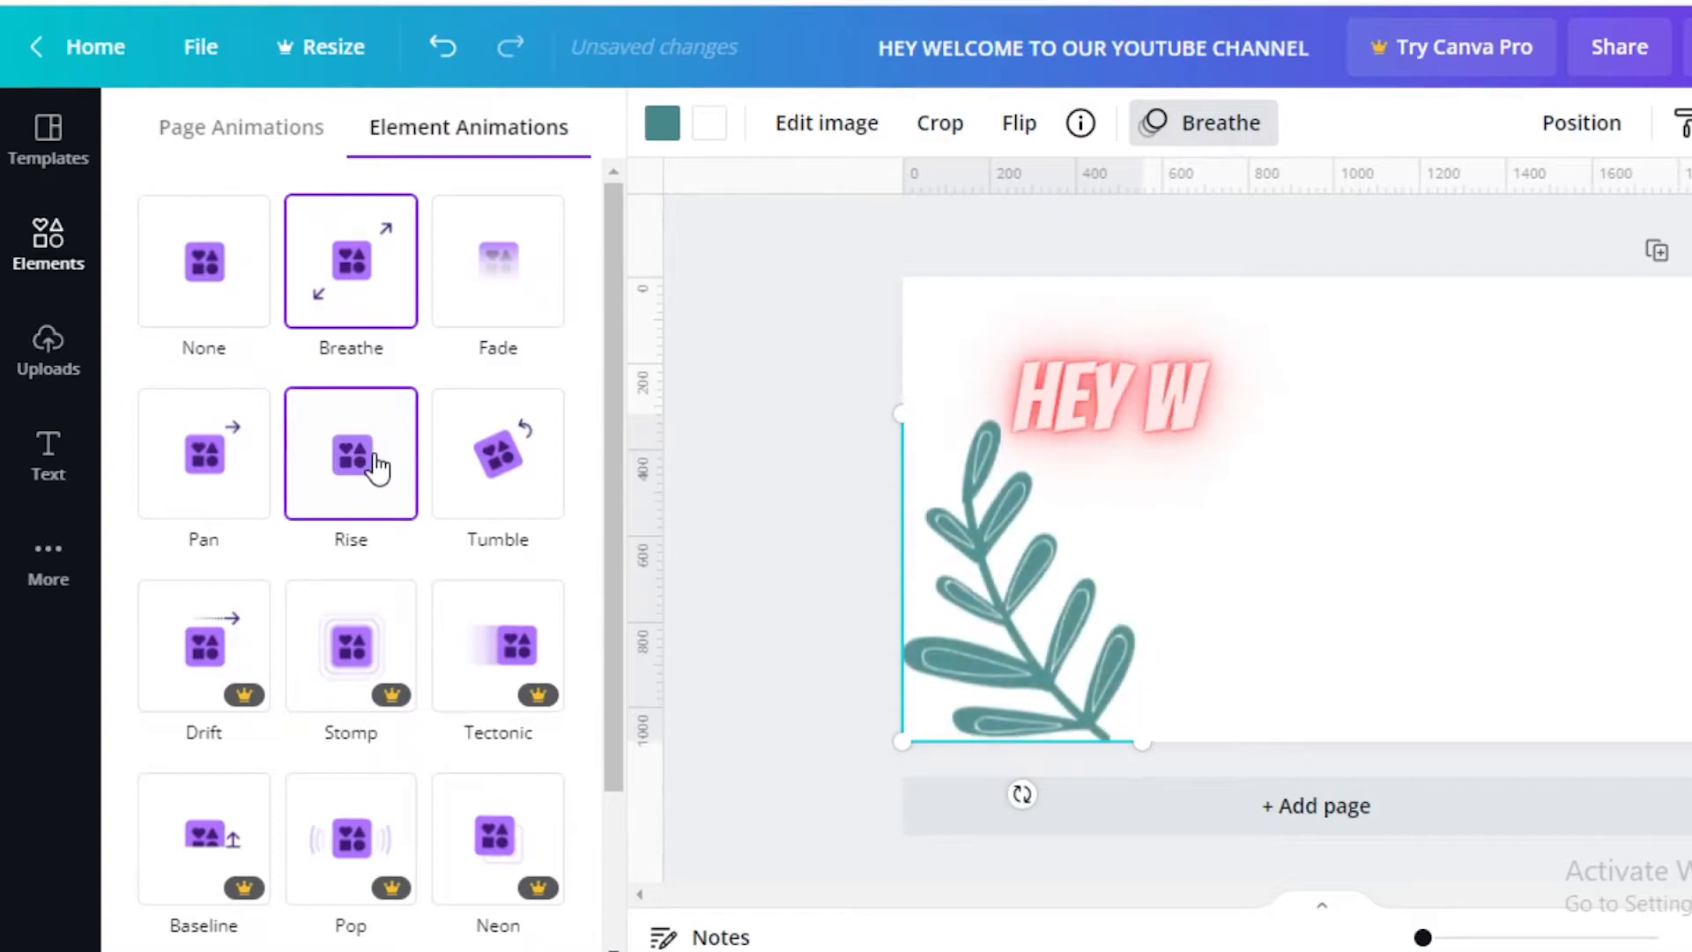
{"action": "left_click", "coordinate": [377, 467]}
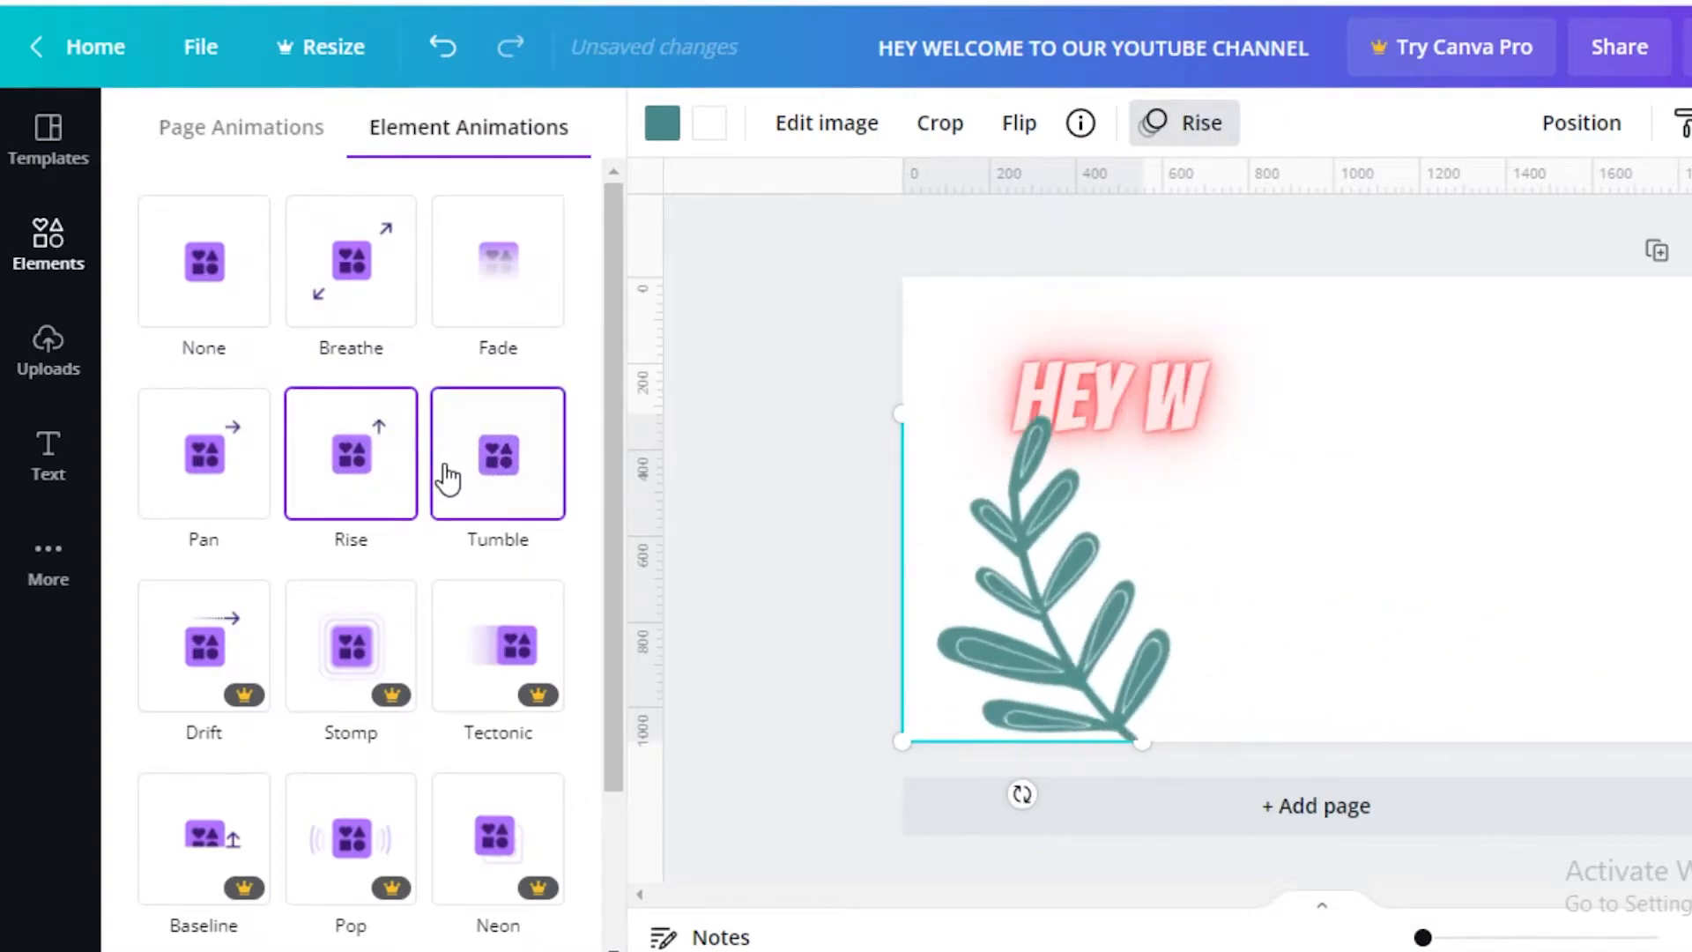
{"action": "left_click", "coordinate": [449, 478]}
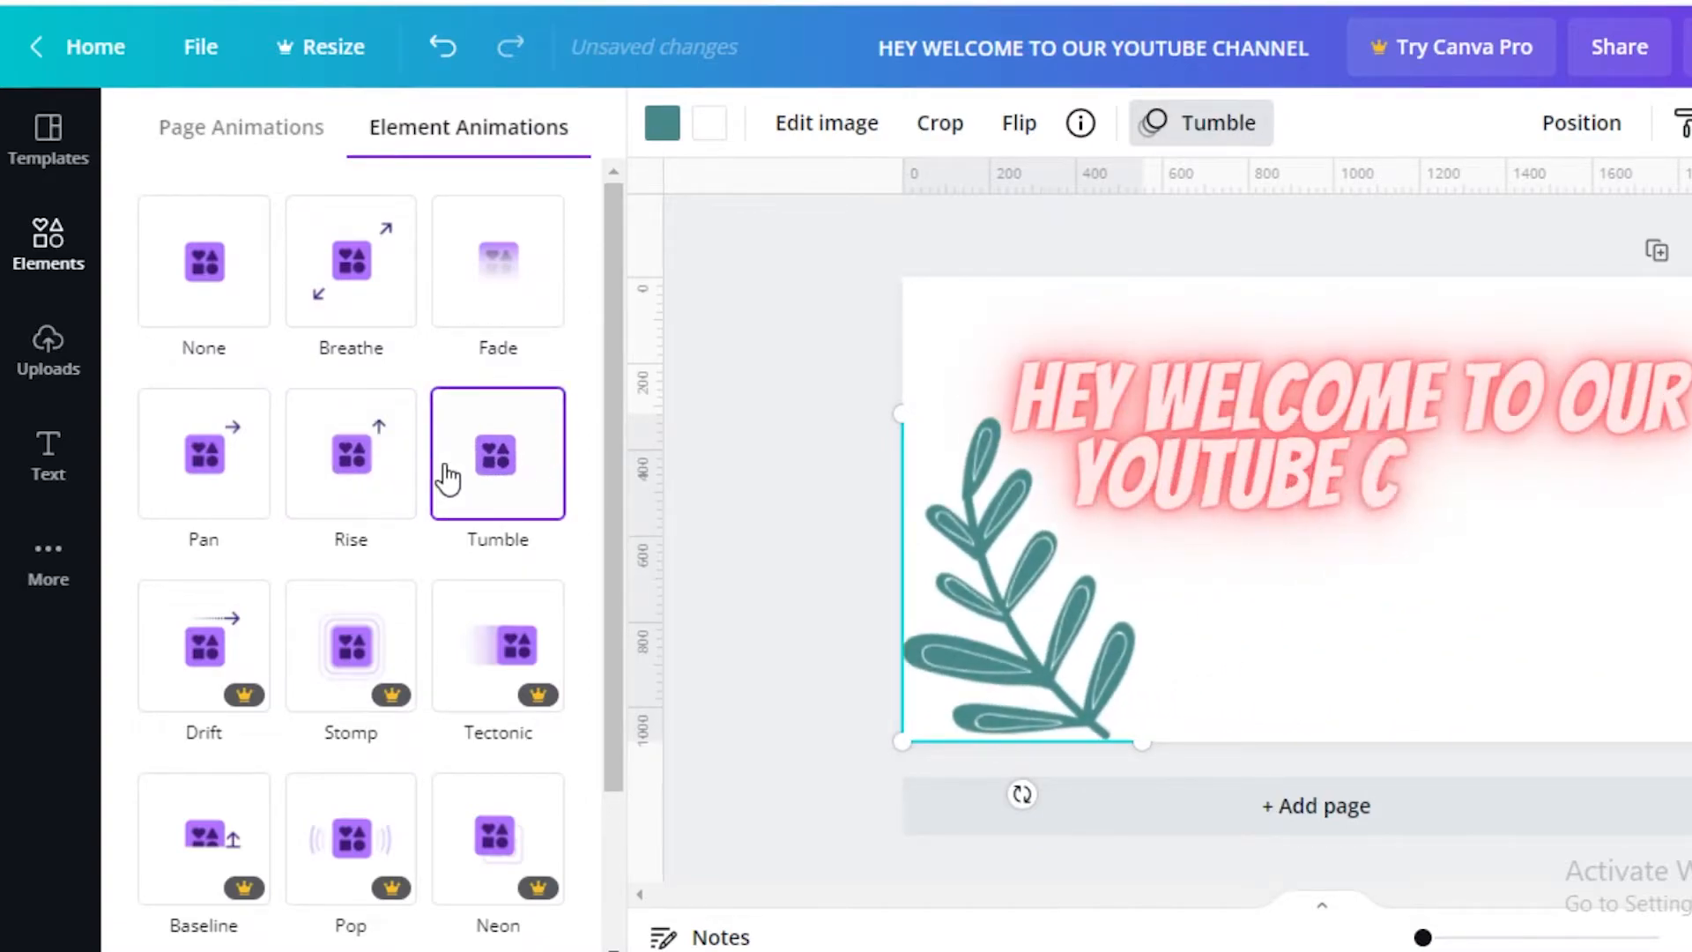
{"action": "left_click", "coordinate": [236, 476]}
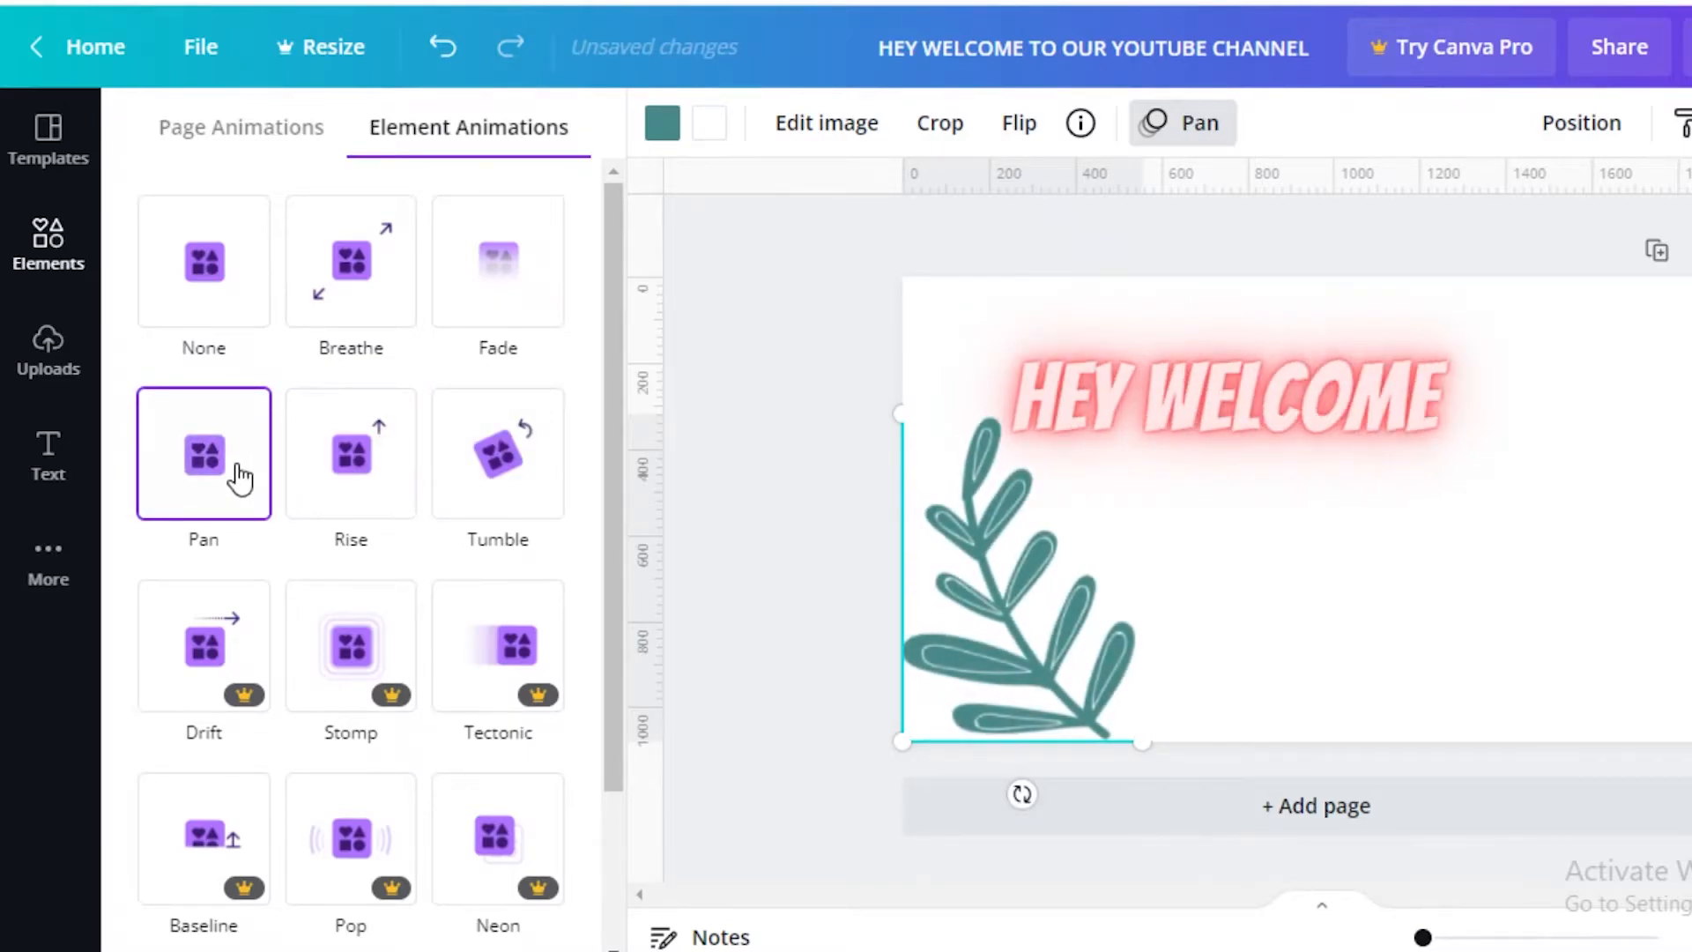
{"action": "left_click", "coordinate": [220, 321]}
{"action": "left_click", "coordinate": [290, 125]}
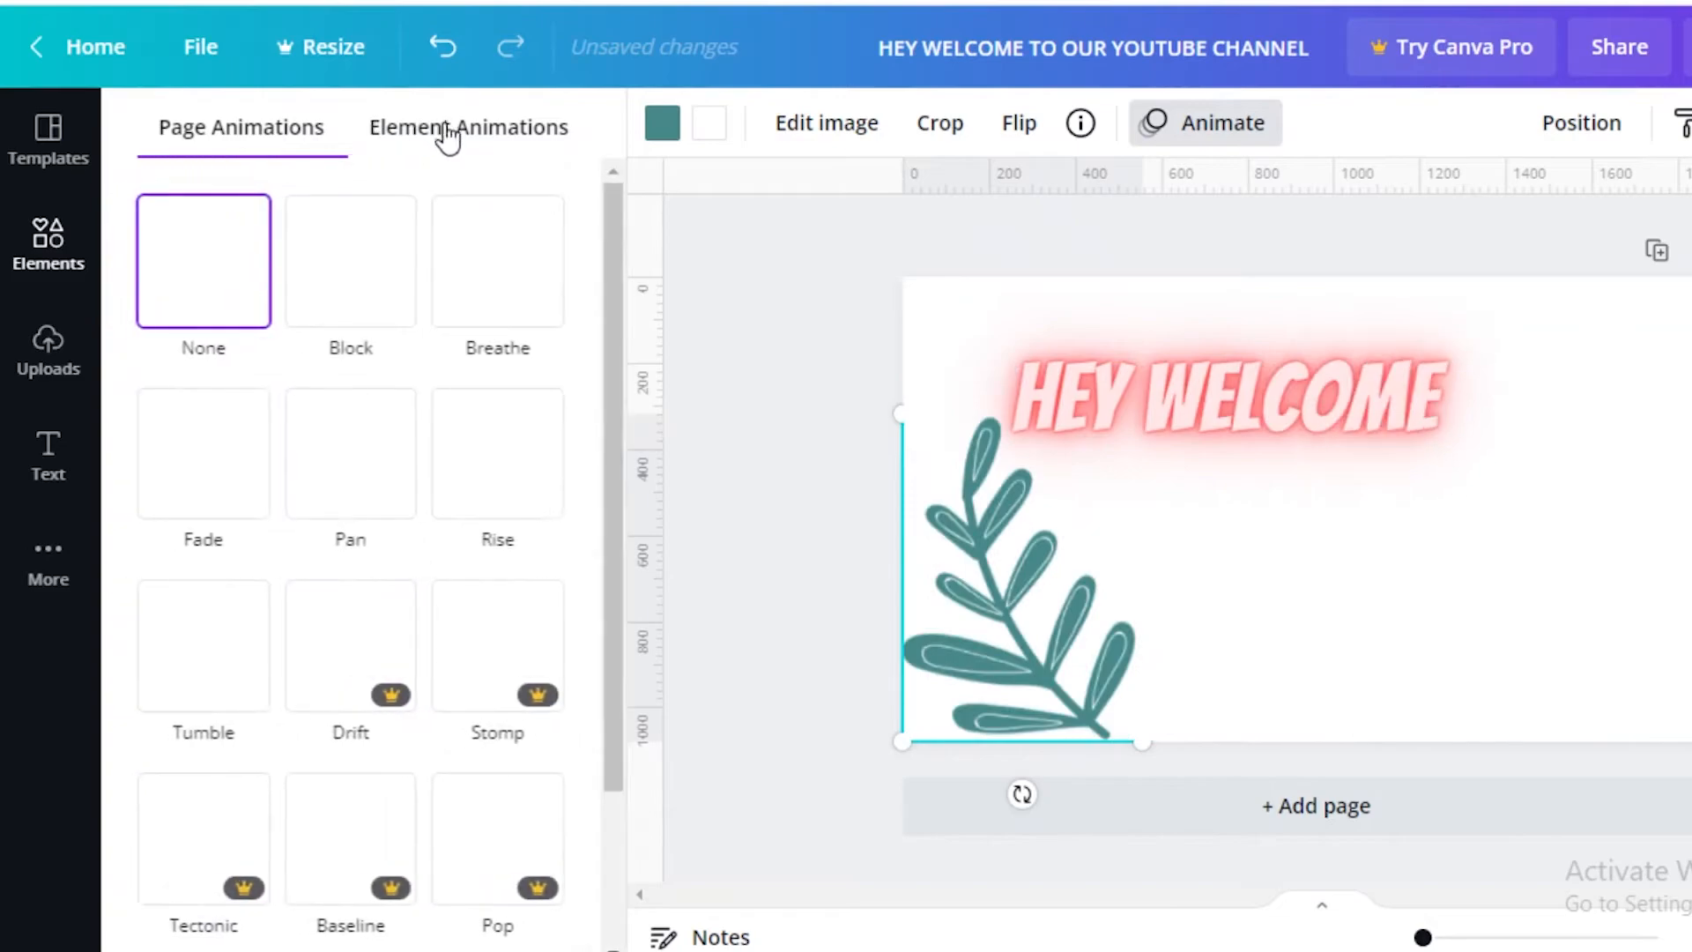
{"action": "left_click", "coordinate": [453, 133]}
{"action": "left_click", "coordinate": [197, 438]}
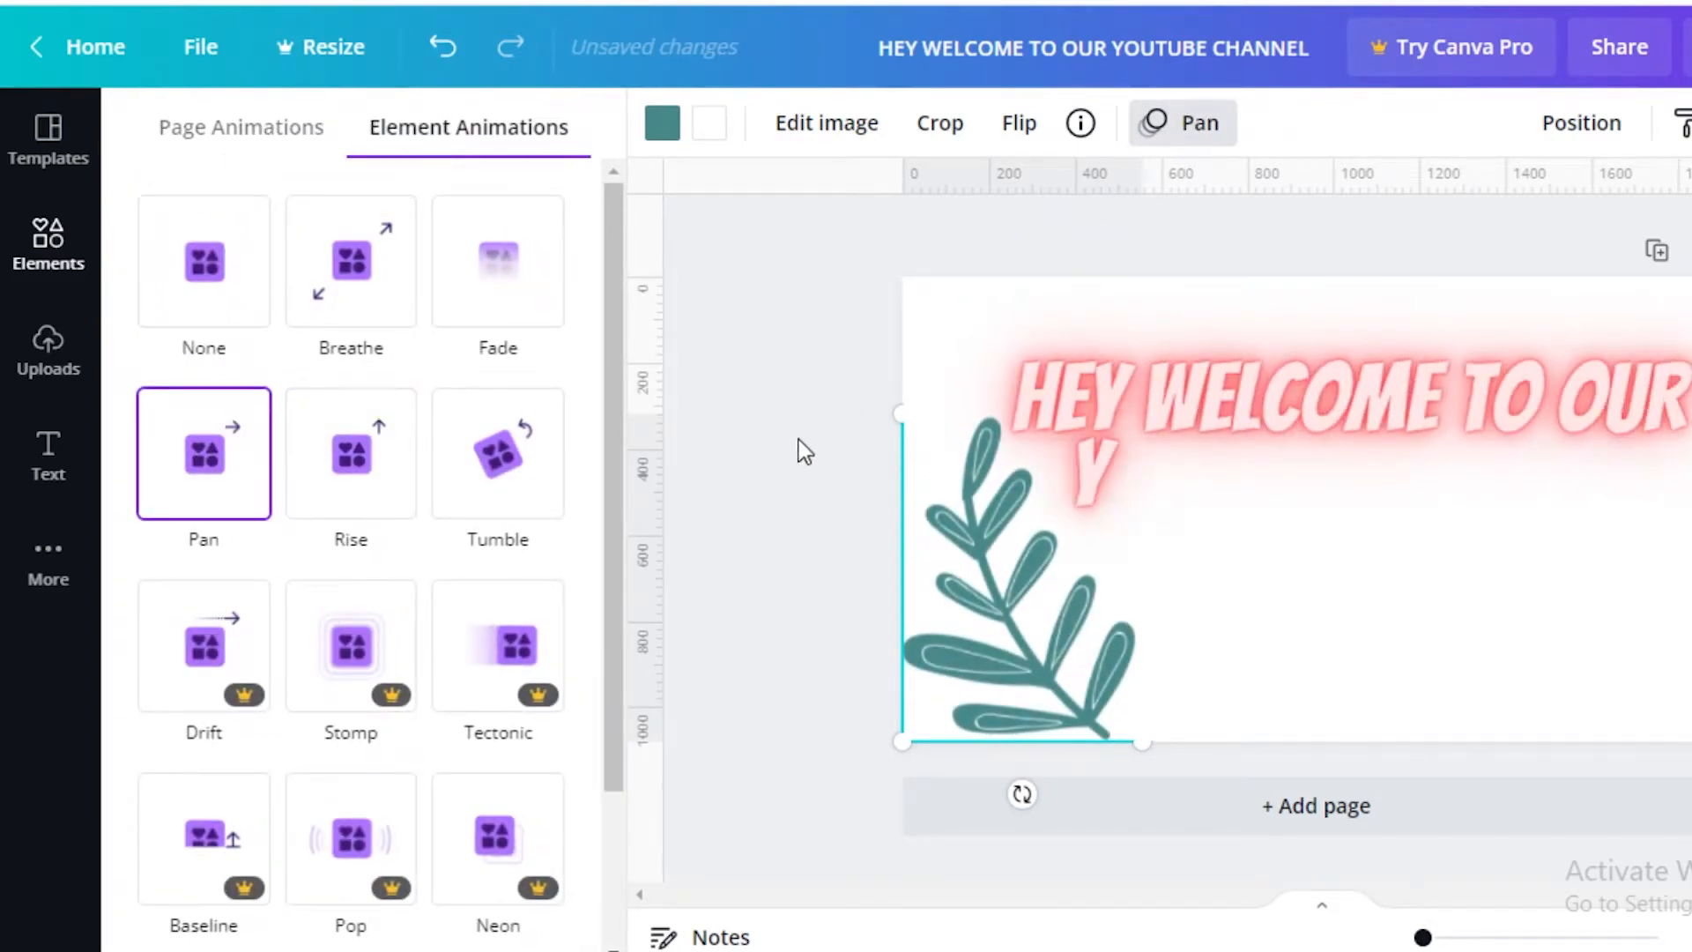
{"action": "left_click", "coordinate": [48, 244]}
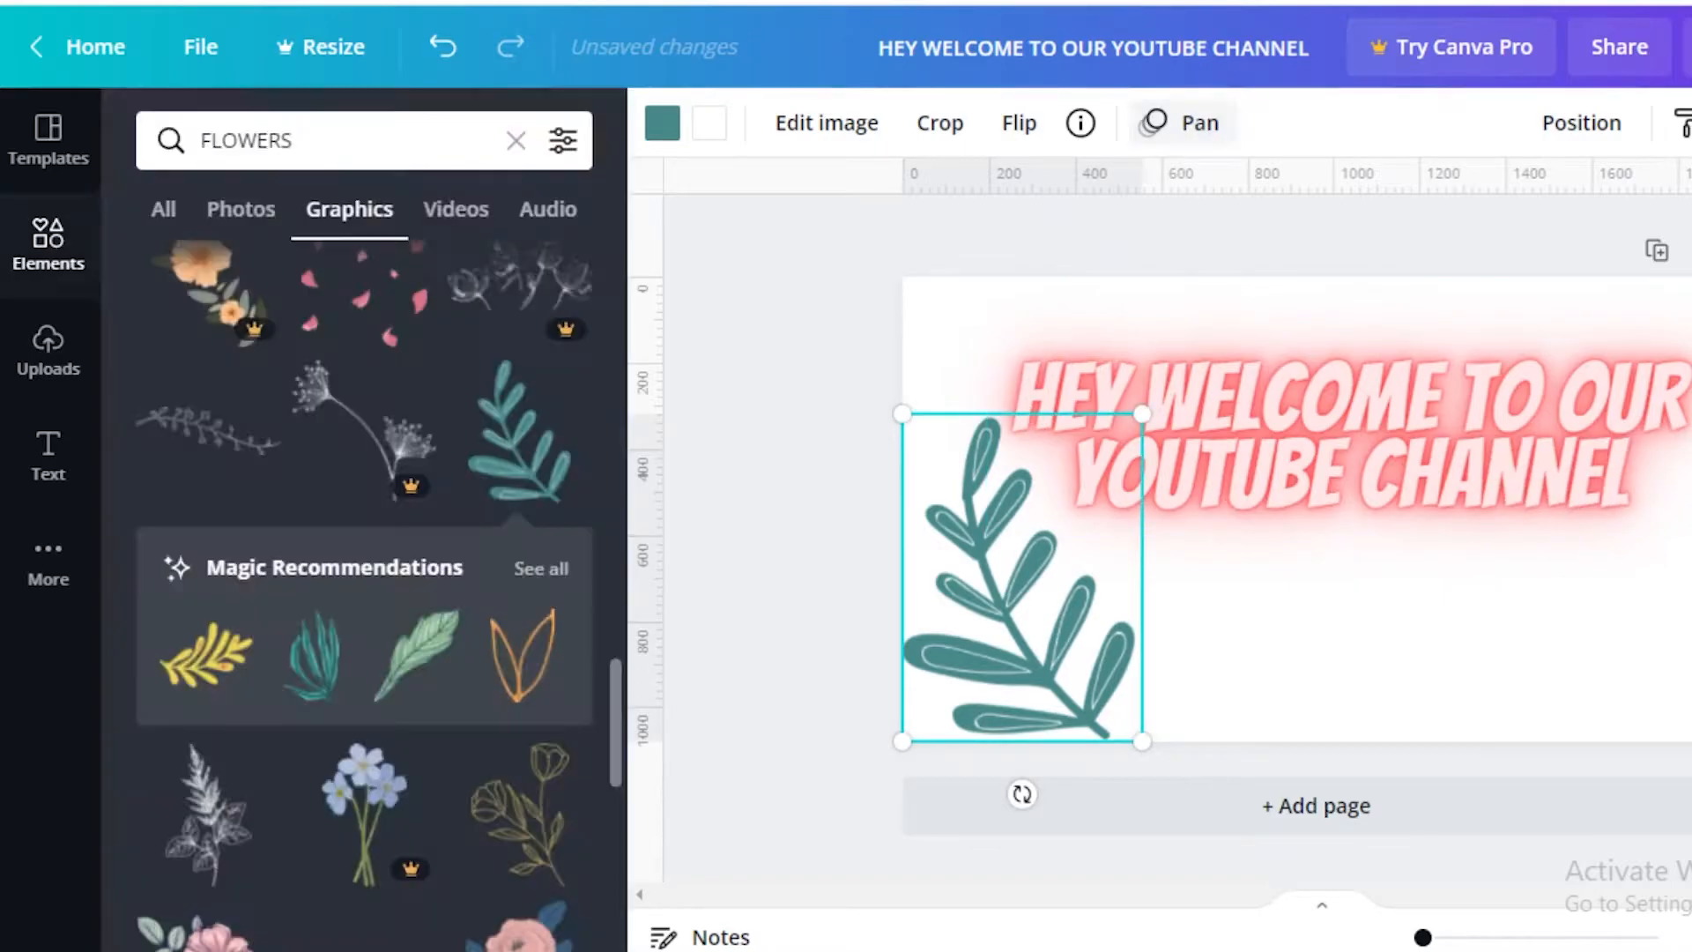
{"action": "left_click", "coordinate": [773, 398]}
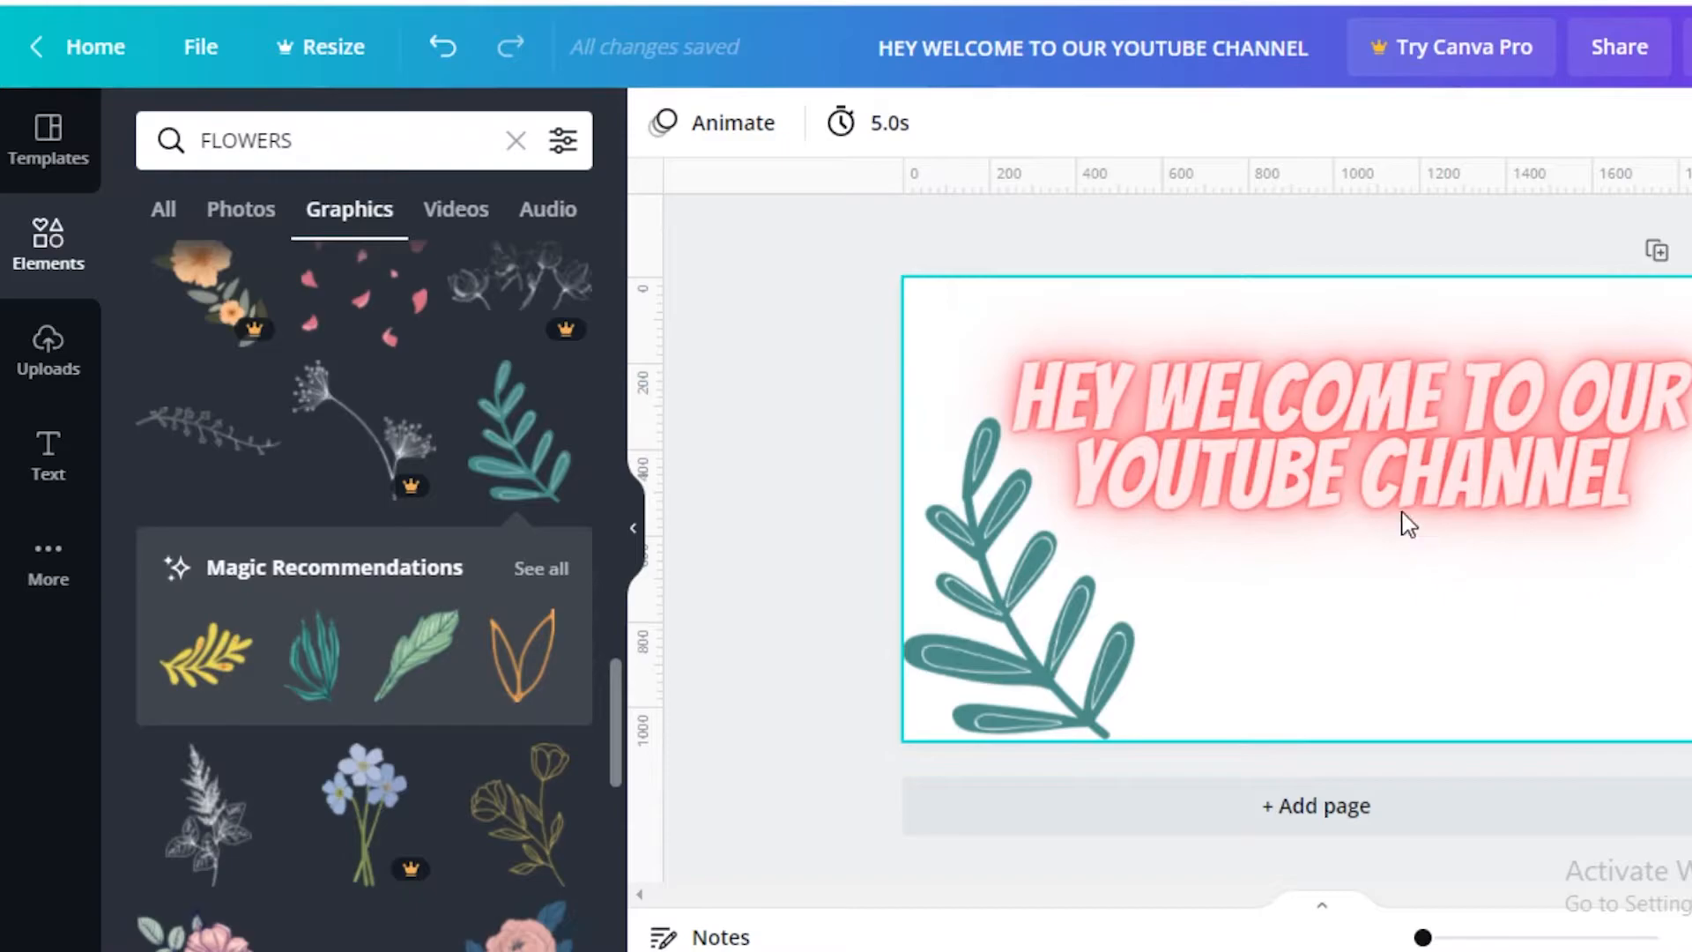
- Change the welcome heading's text animation to Block
{"action": "left_click", "coordinate": [1080, 608]}
{"action": "left_click", "coordinate": [1245, 453]}
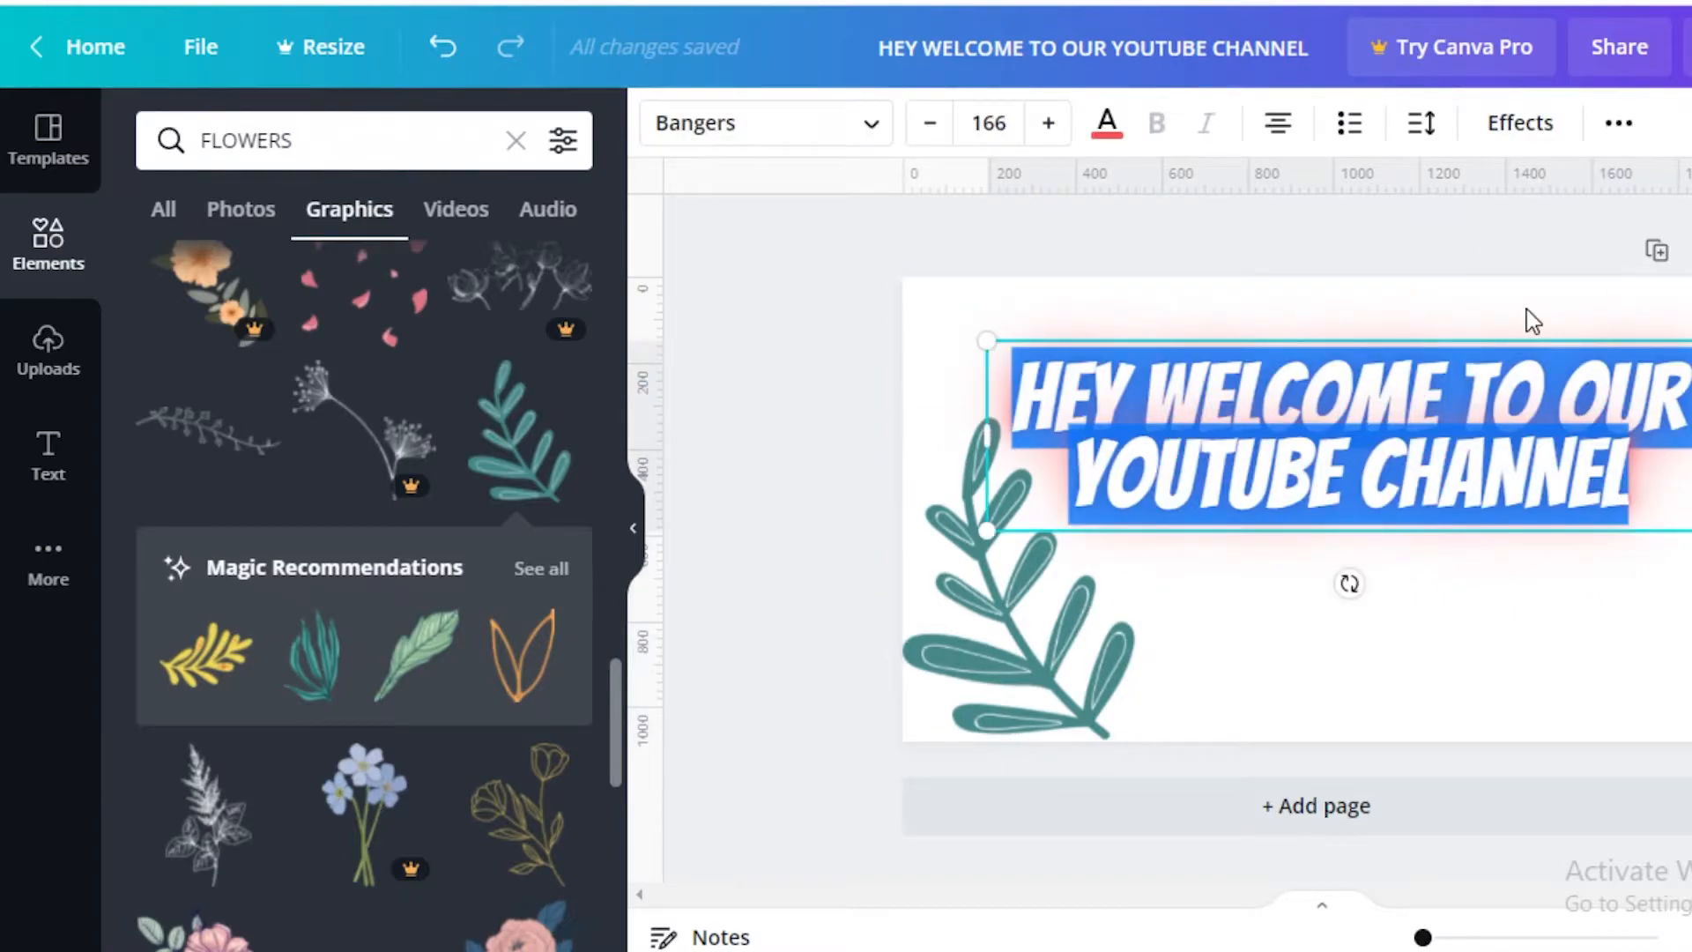
{"action": "double_click", "coordinate": [1328, 370]}
{"action": "key", "text": "ctrl+a"}
{"action": "left_click", "coordinate": [1619, 123]}
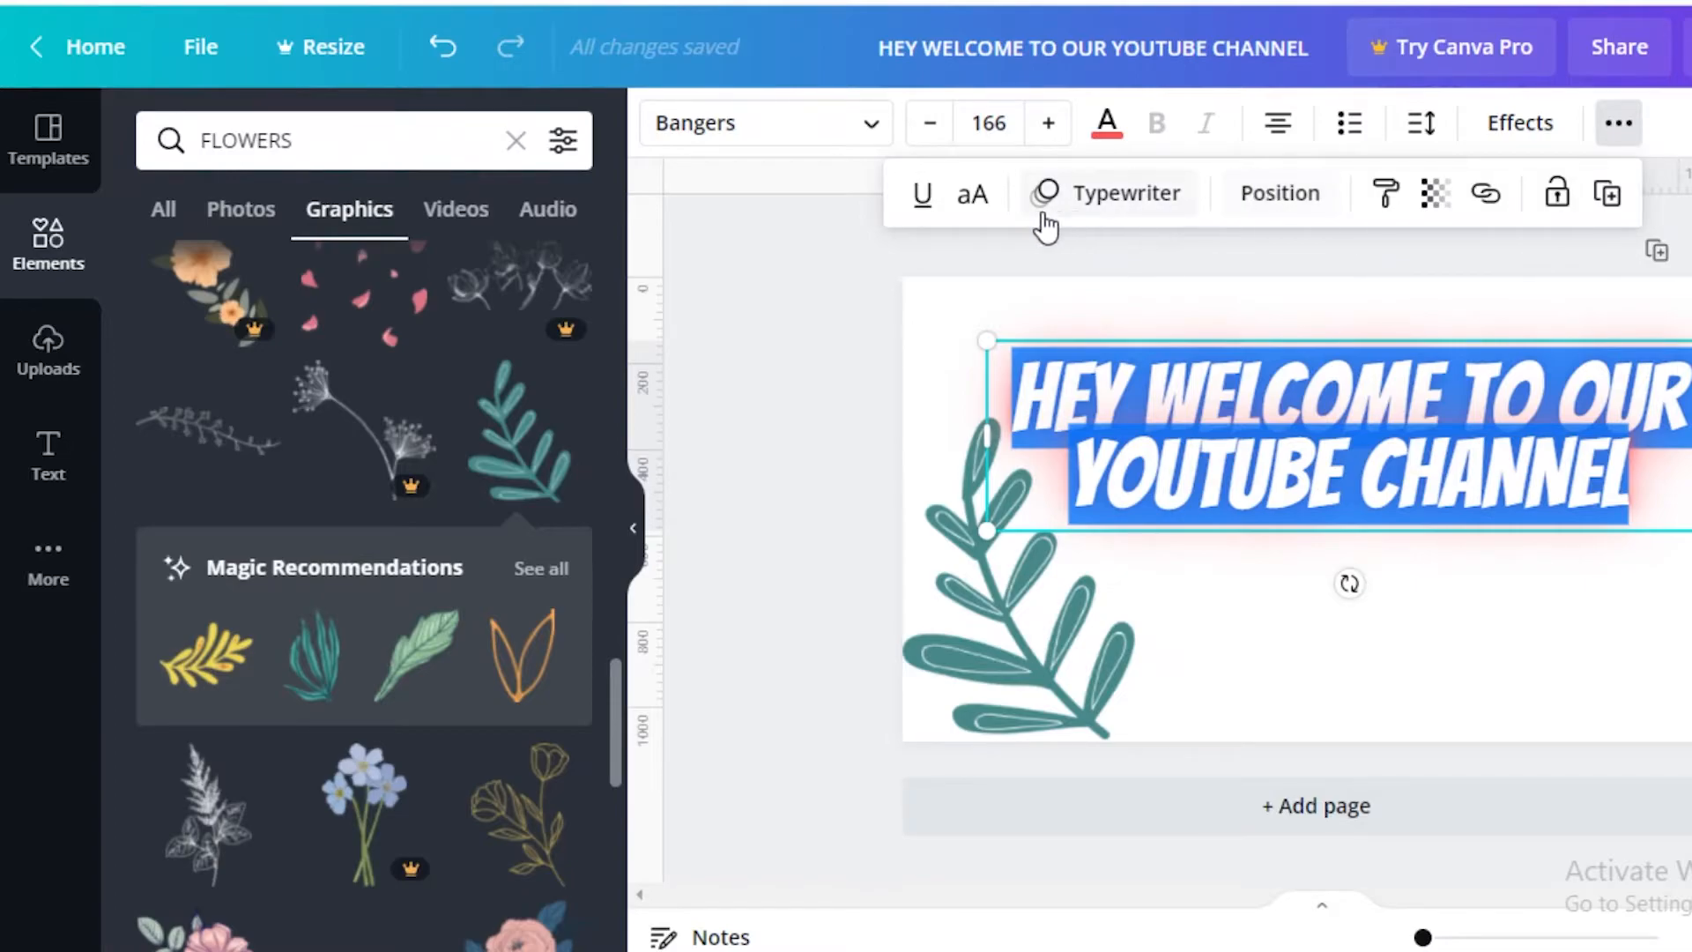
{"action": "left_click", "coordinate": [1108, 192]}
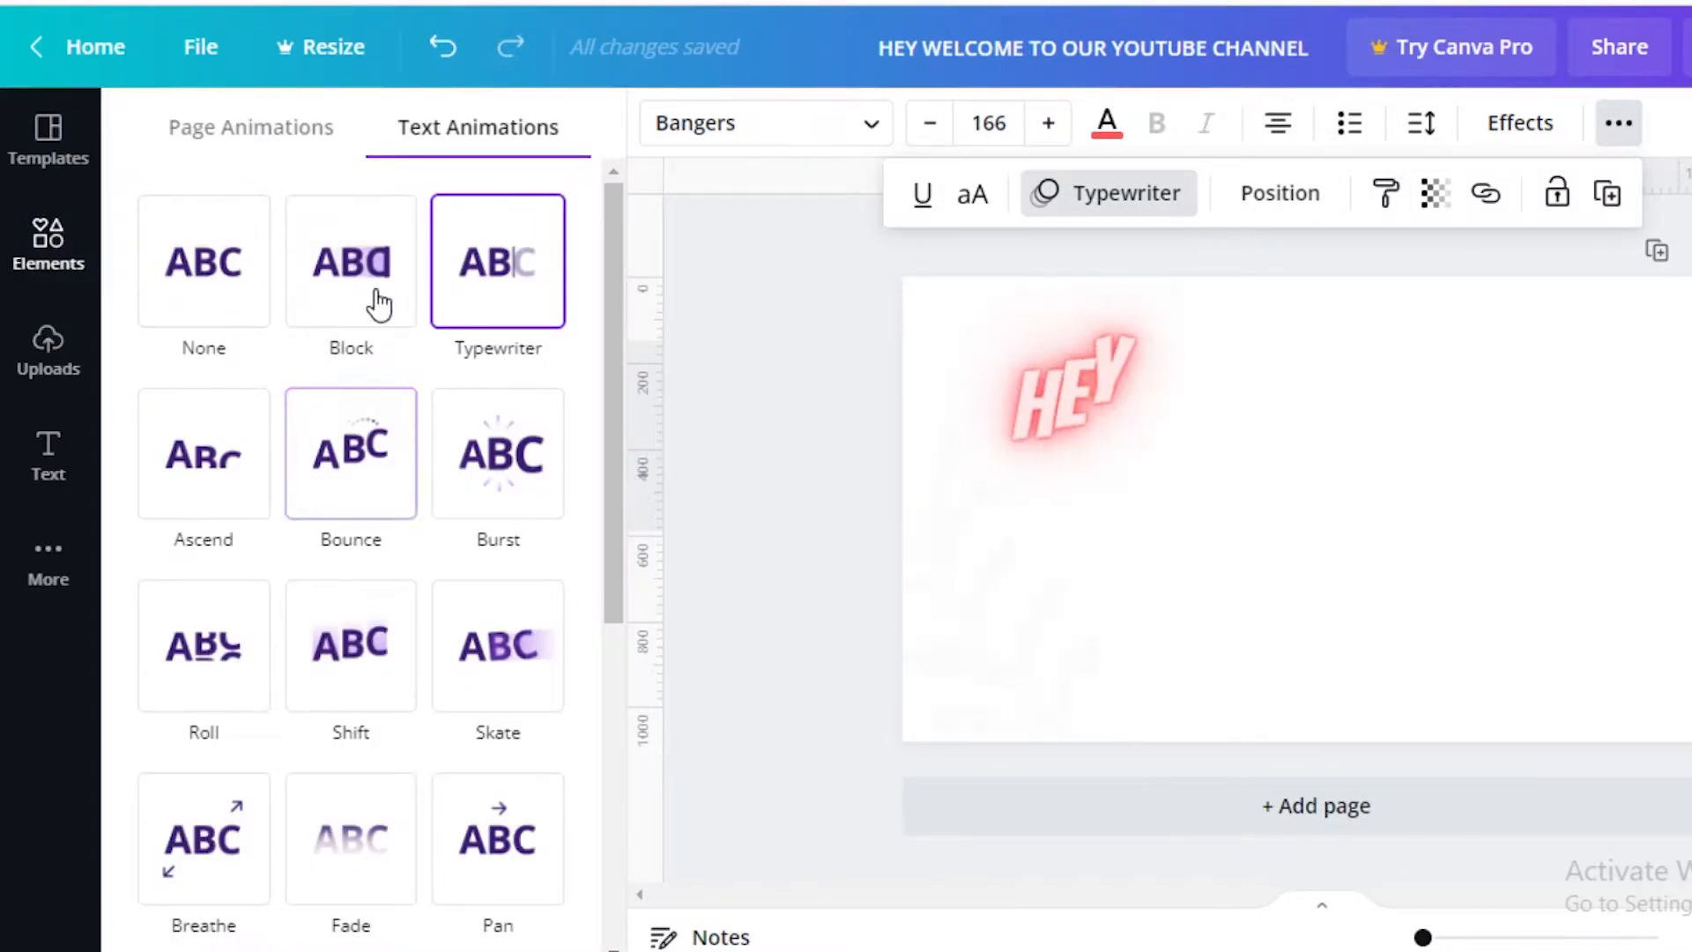
{"action": "left_click", "coordinate": [365, 295]}
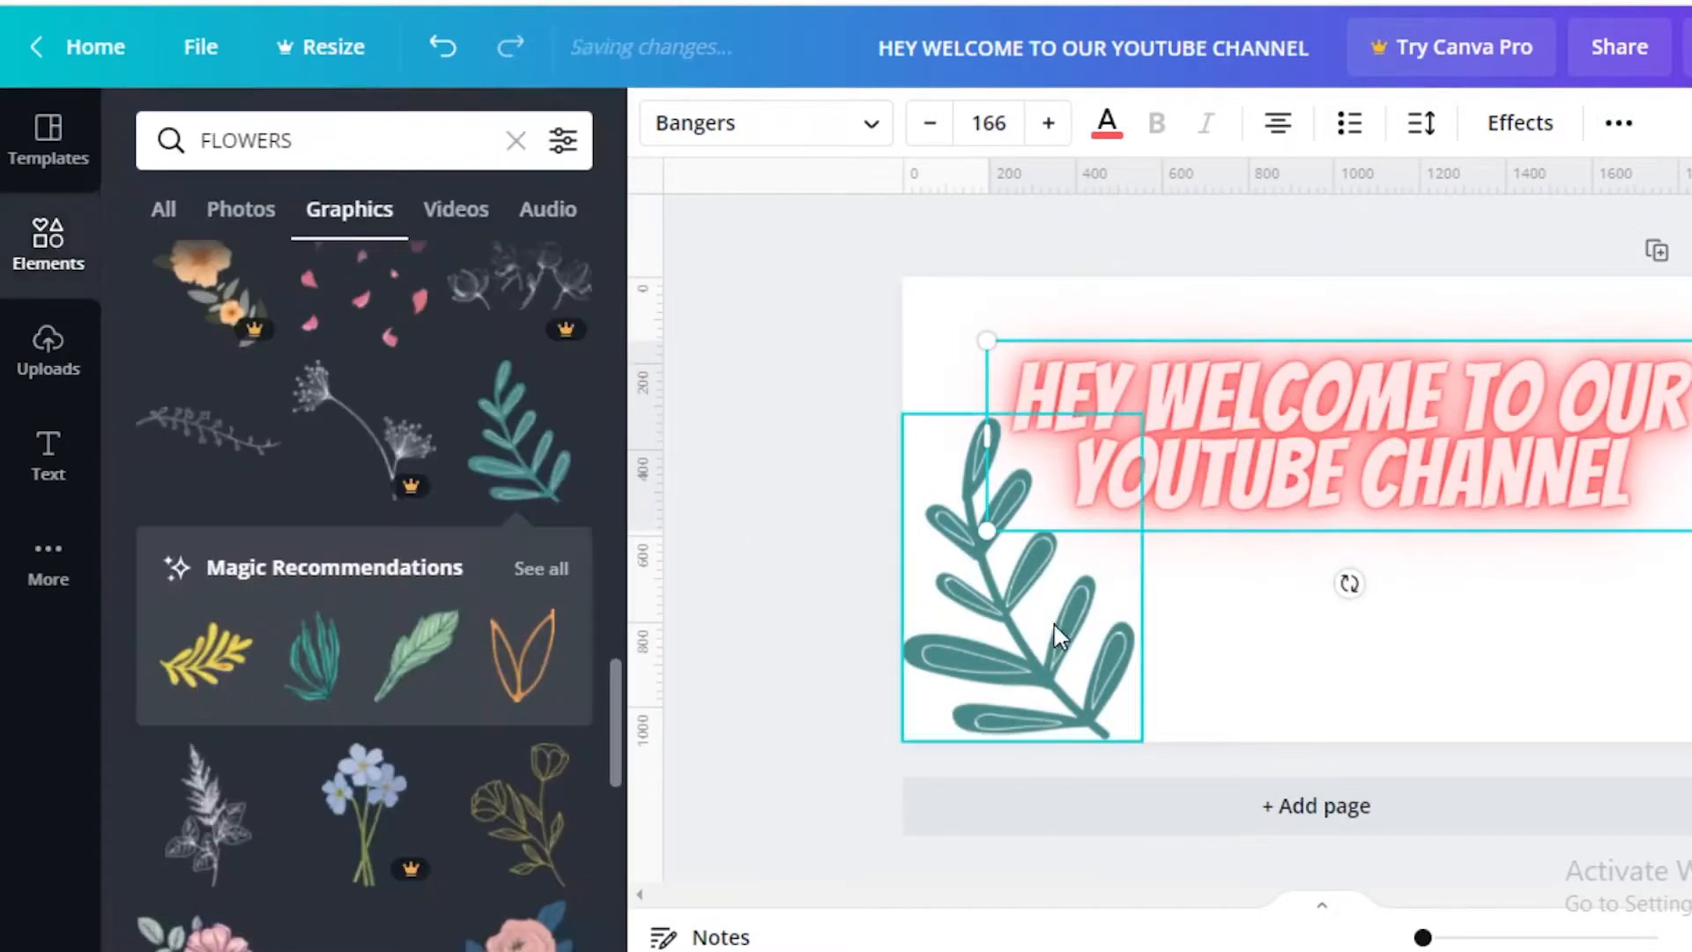
- Delete the teal leafy branch from the page's lower-left corner
{"action": "left_click", "coordinate": [1000, 601]}
{"action": "right_click", "coordinate": [1002, 705]}
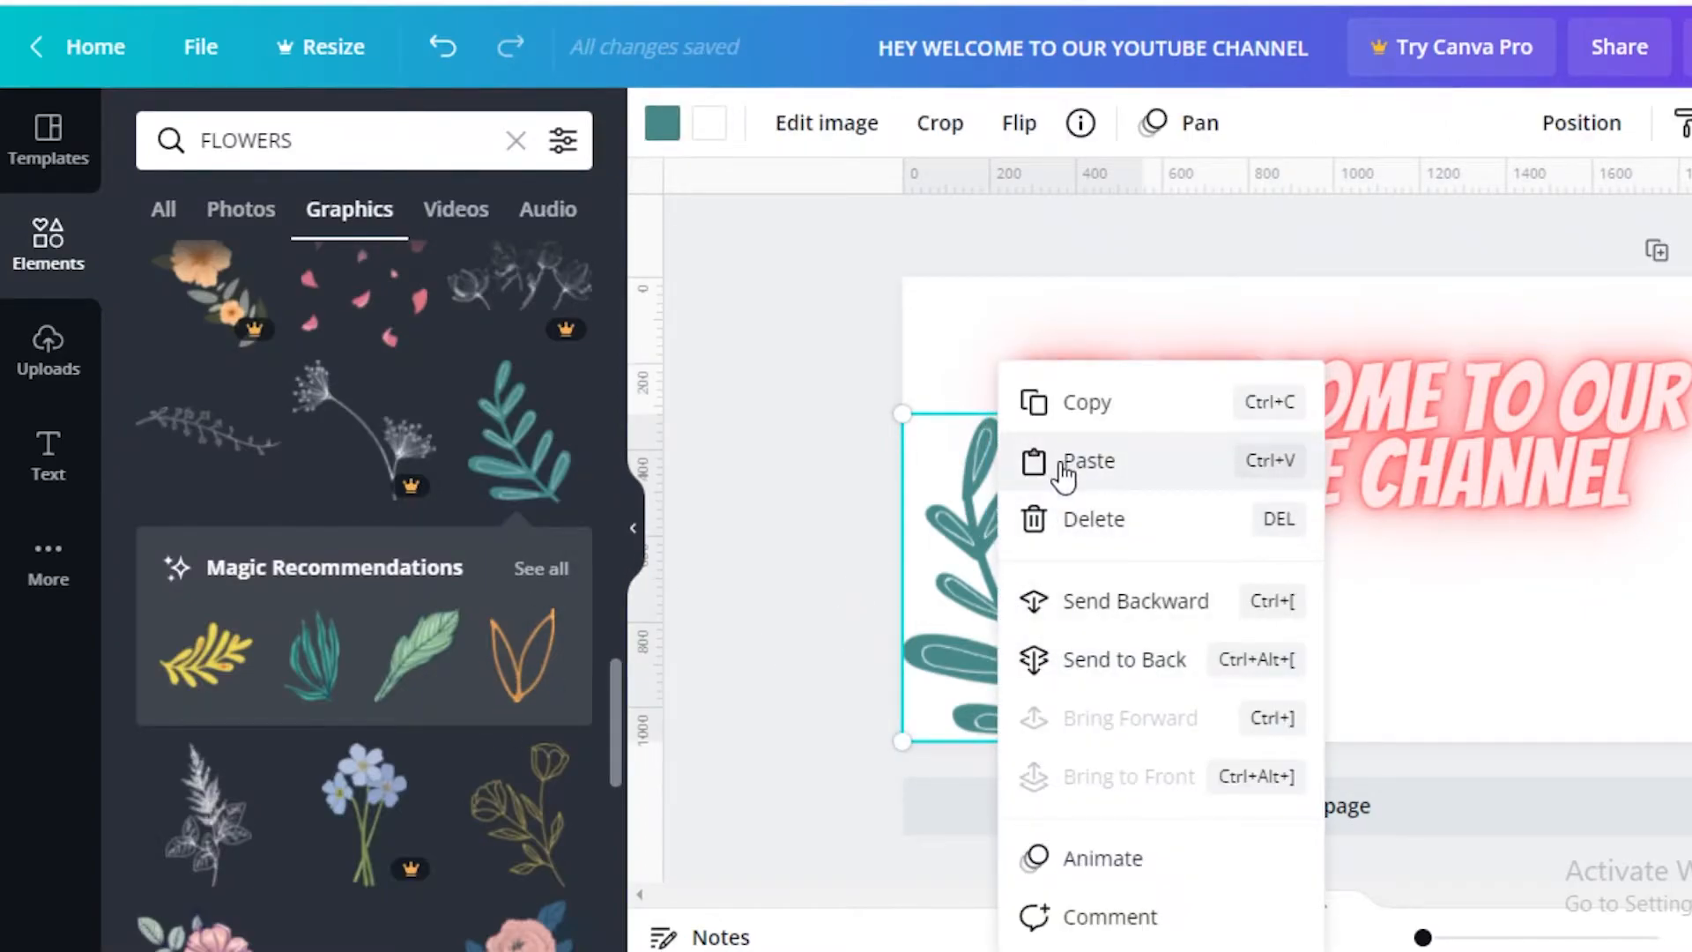
{"action": "left_click", "coordinate": [1077, 516]}
- Search the elements library's graphics for "NEON LINES"
{"action": "left_click", "coordinate": [323, 131]}
{"action": "double_click", "coordinate": [324, 130]}
{"action": "type", "text": "NEON LI"}
{"action": "type", "text": "NES"}
{"action": "key", "text": "Return"}
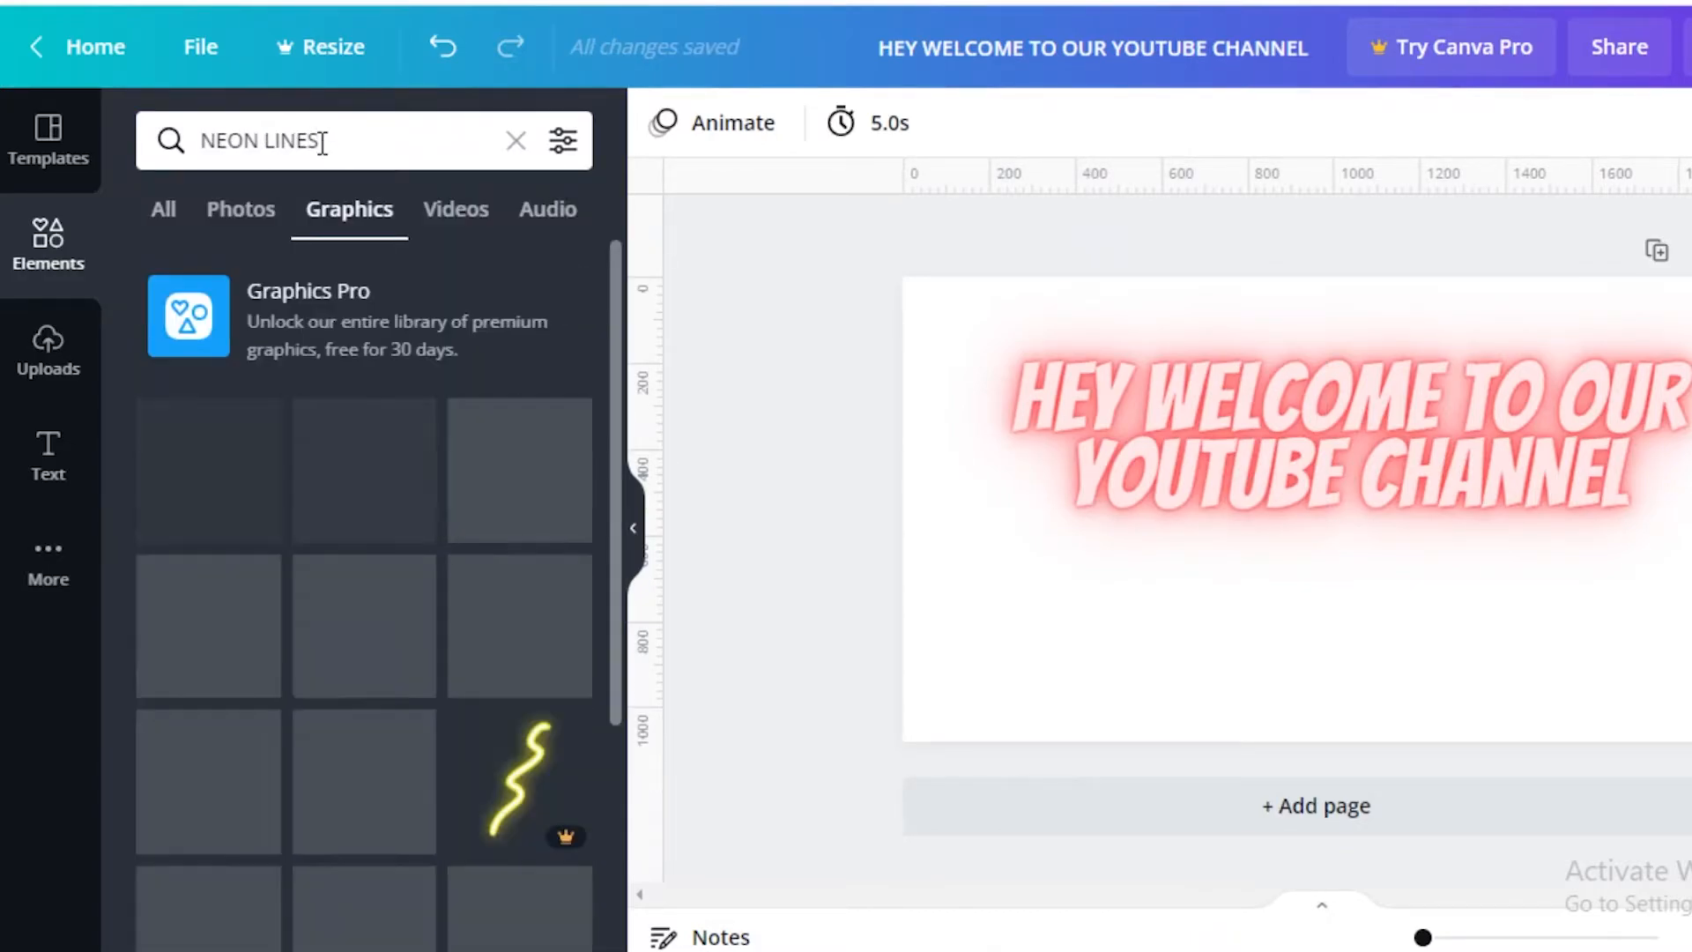
- Add the free blue-purple animated arrow graphic and move it toward the page's lower-left corner
{"action": "scroll", "coordinate": [353, 634], "scroll_direction": "down", "scroll_amount": 6}
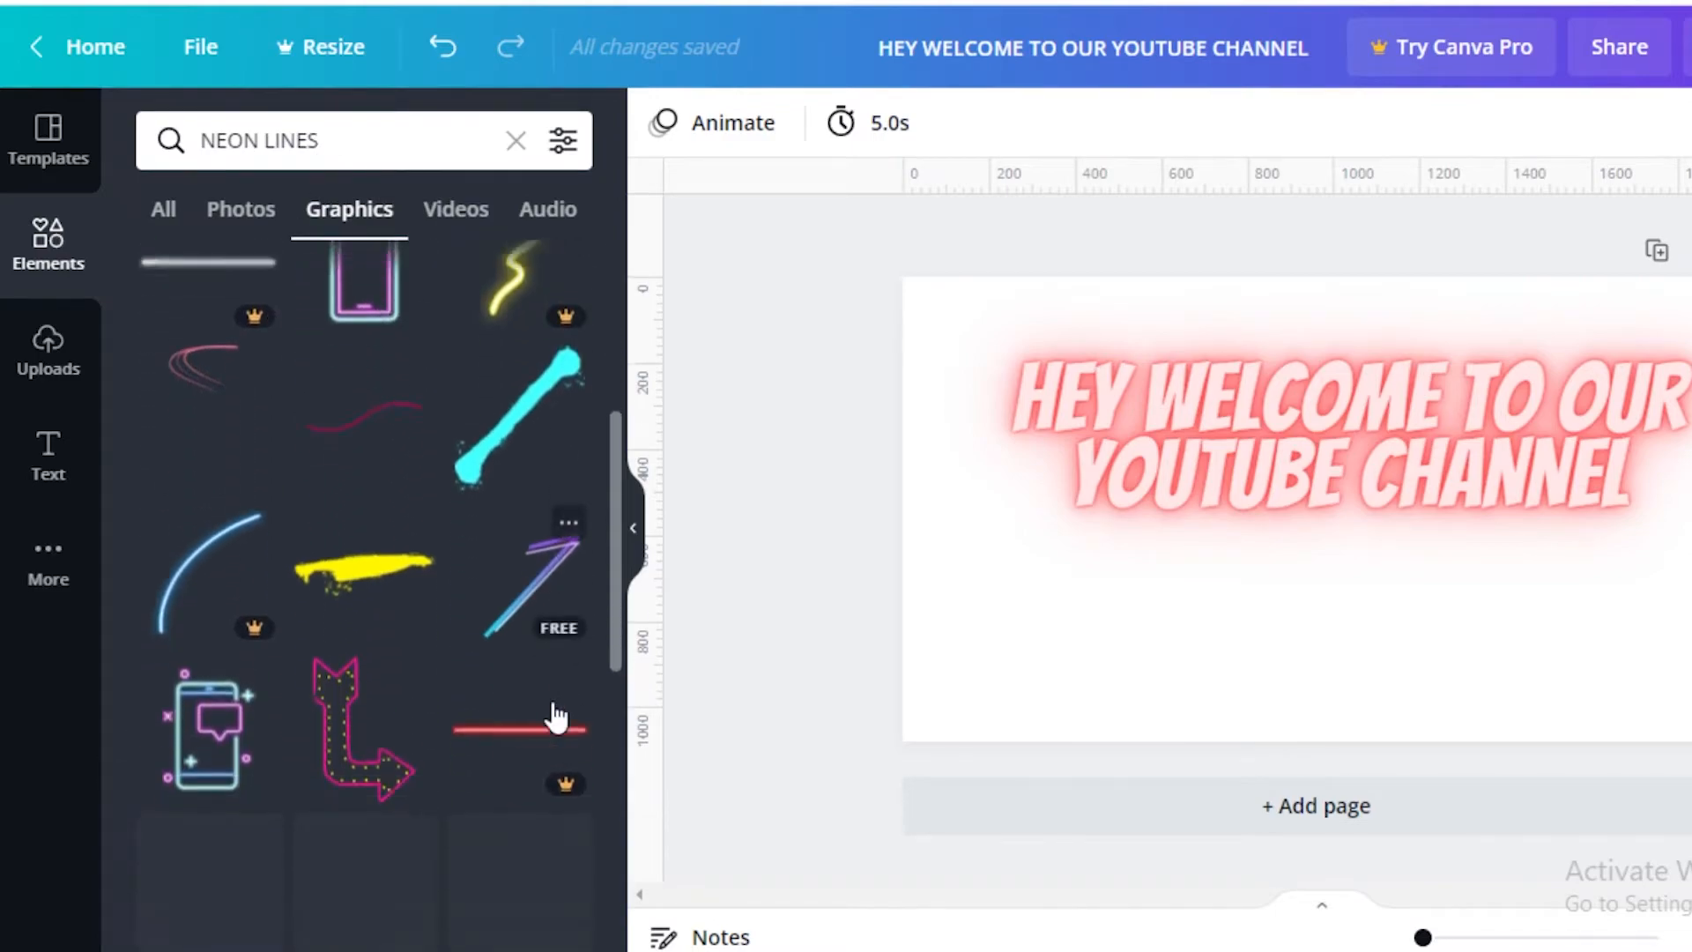
{"action": "left_click", "coordinate": [507, 555]}
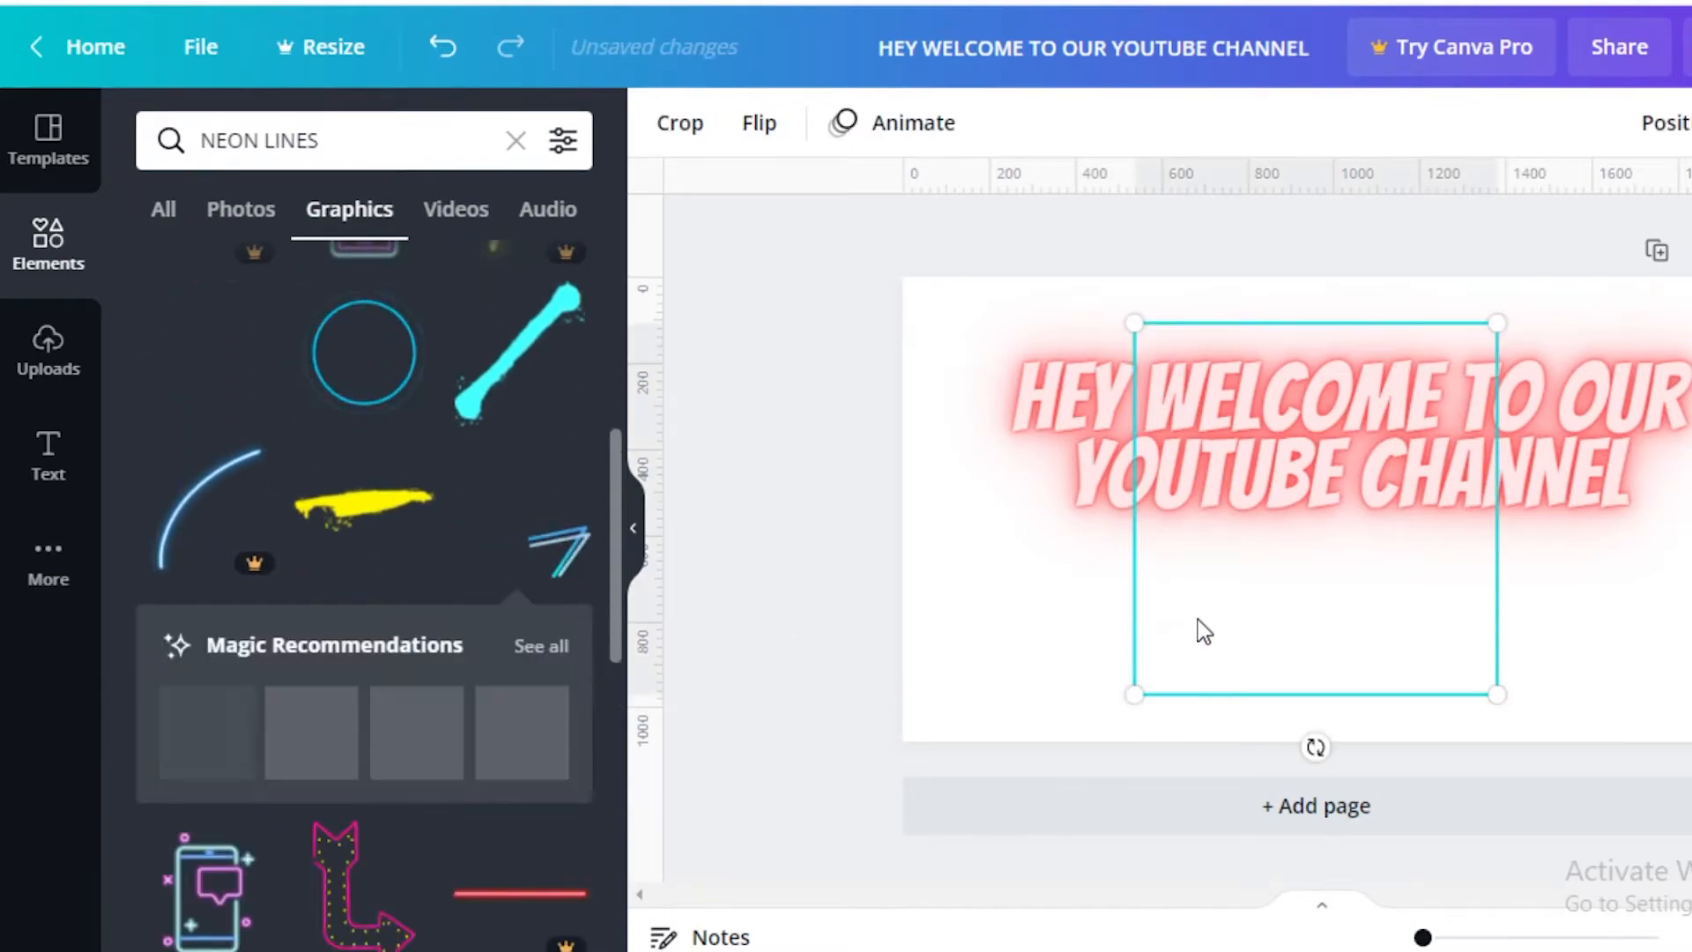
{"action": "left_click_drag", "start_coordinate": [1218, 585], "coordinate": [1019, 618]}
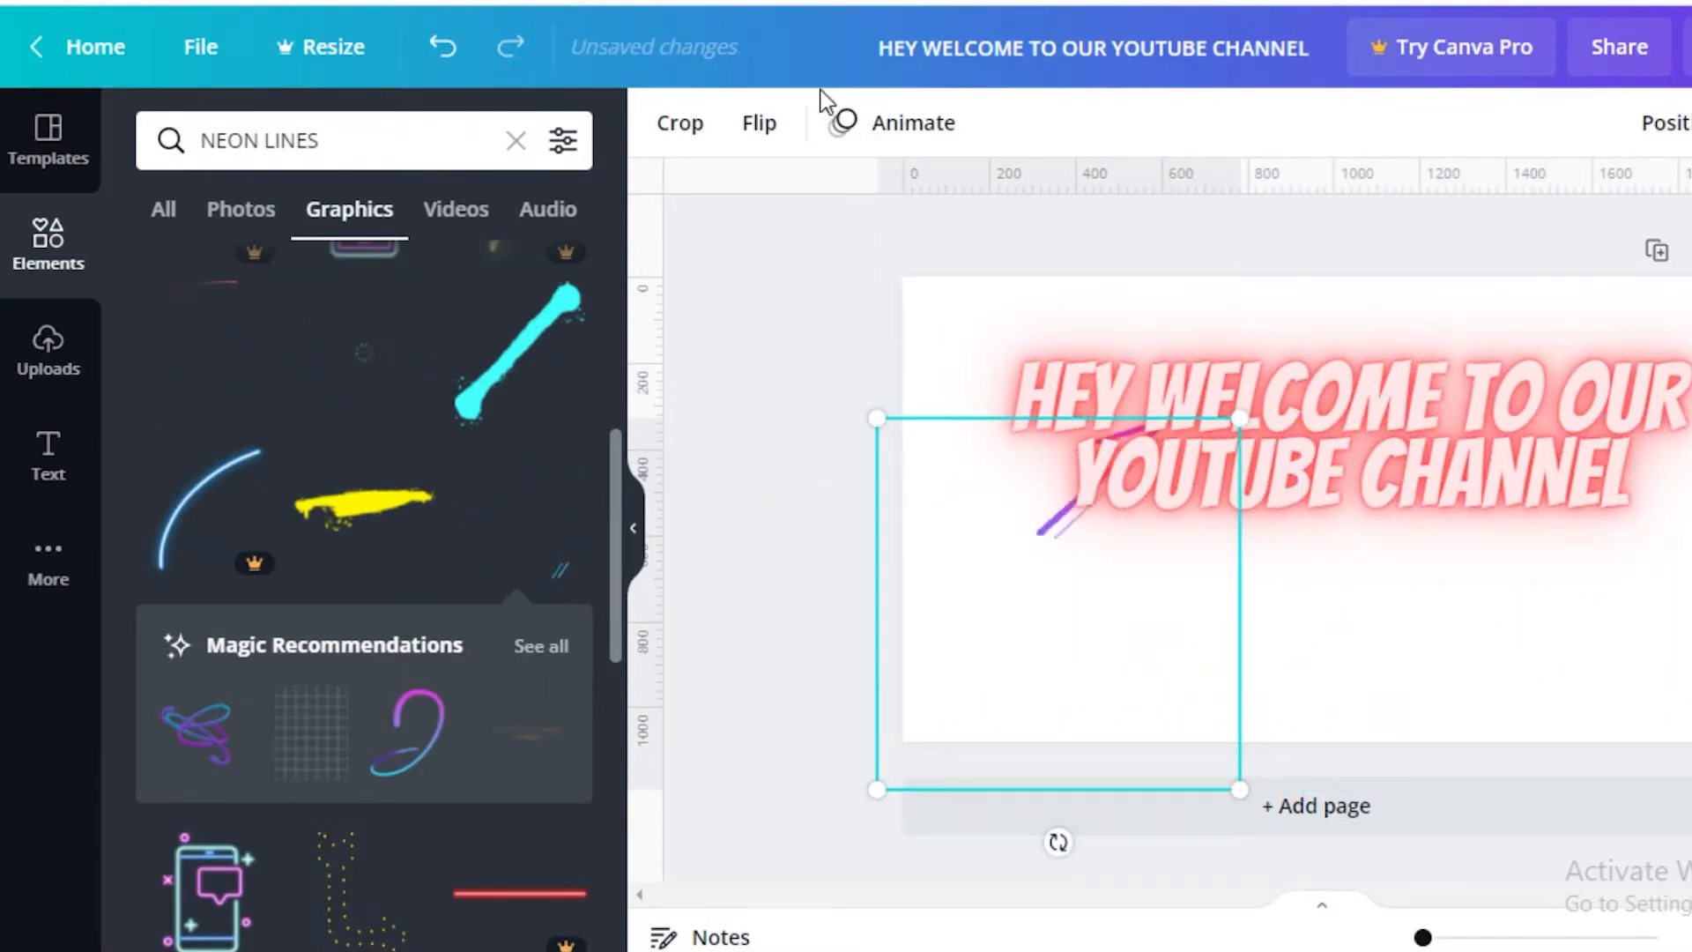
- Try Breathe, Fade and Pan on the arrow graphic, then place it in the page's lower-right area with the Tumble animation
{"action": "left_click", "coordinate": [877, 121]}
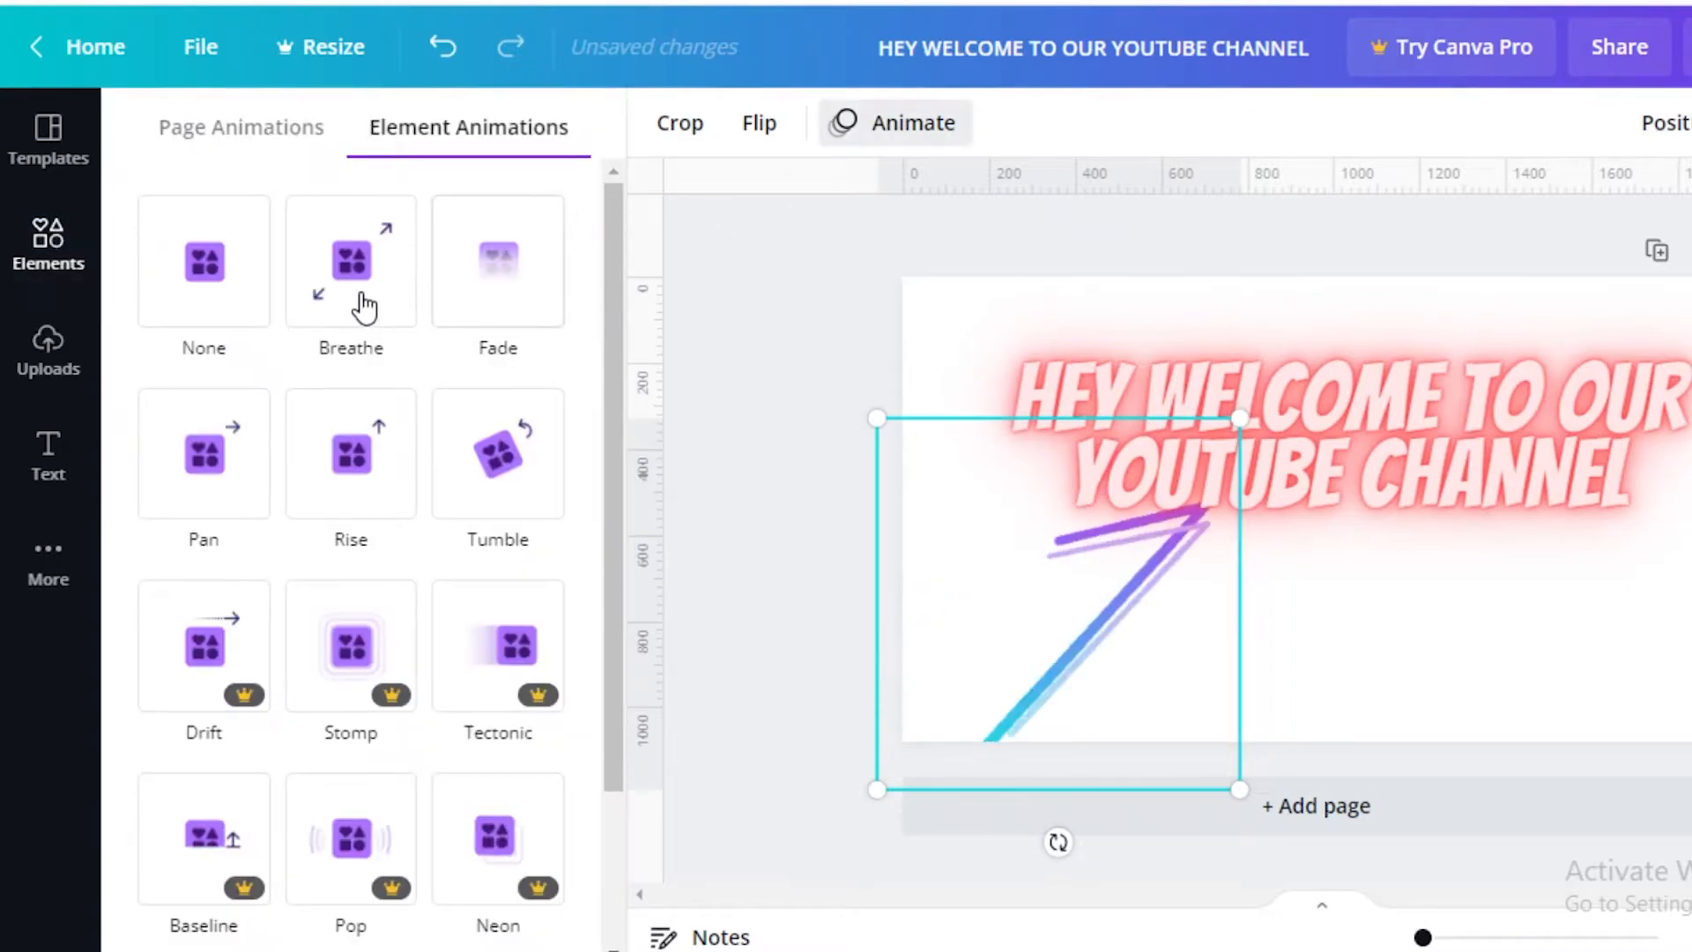
{"action": "left_click", "coordinate": [365, 308]}
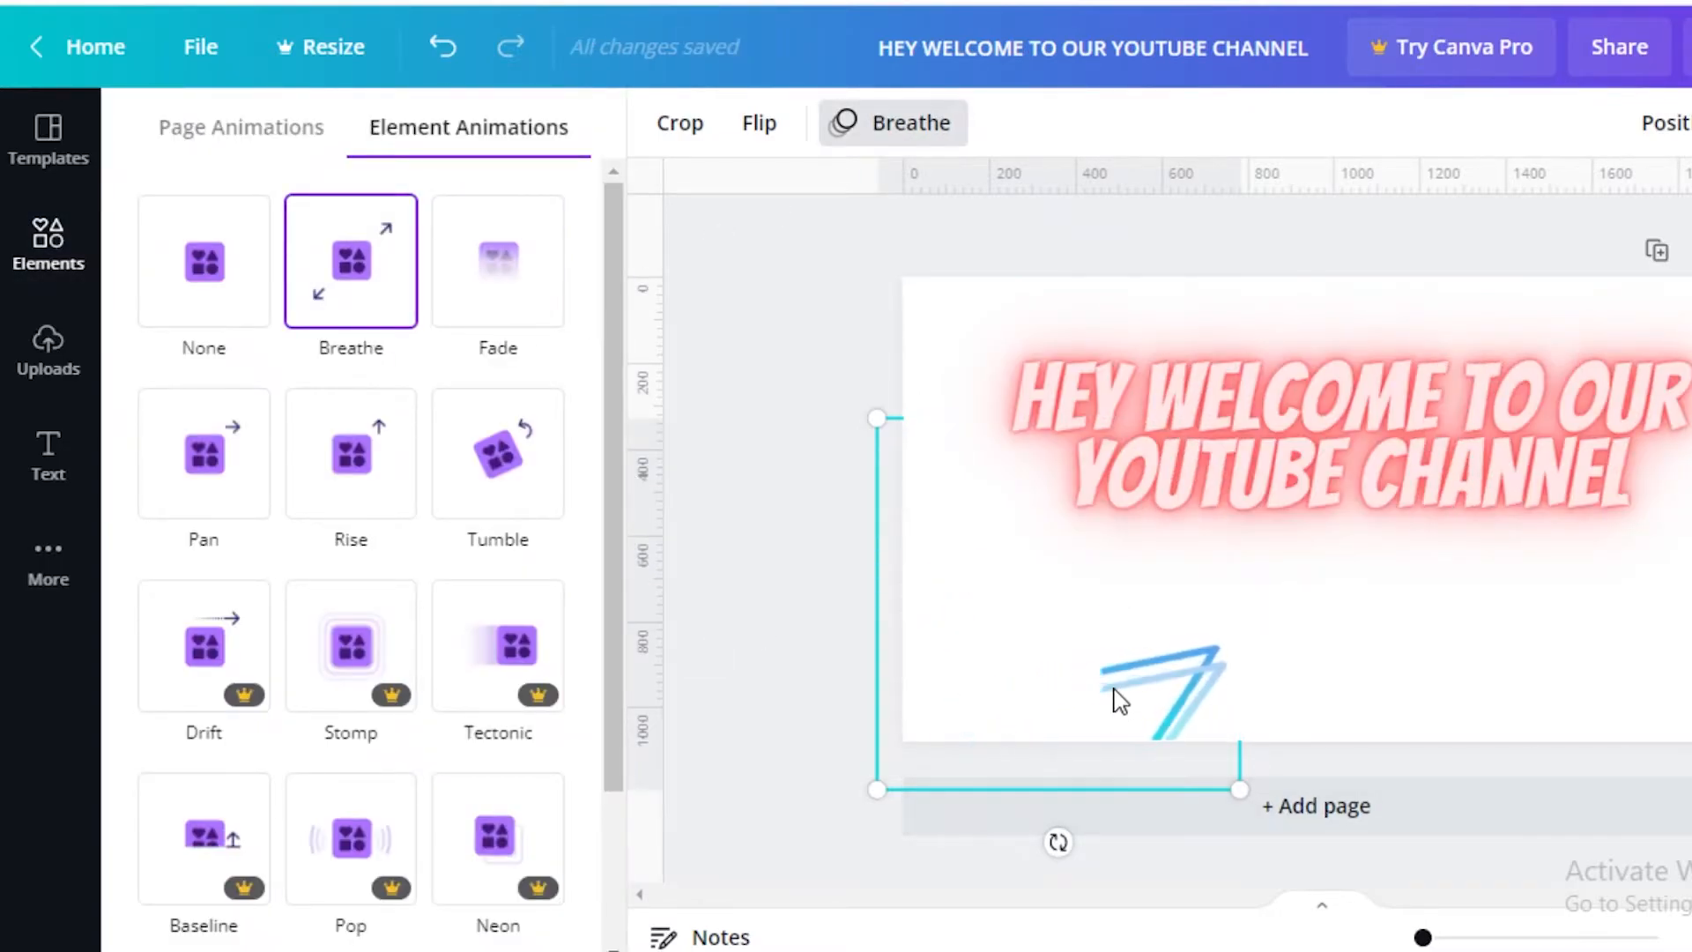
{"action": "left_click", "coordinate": [491, 288]}
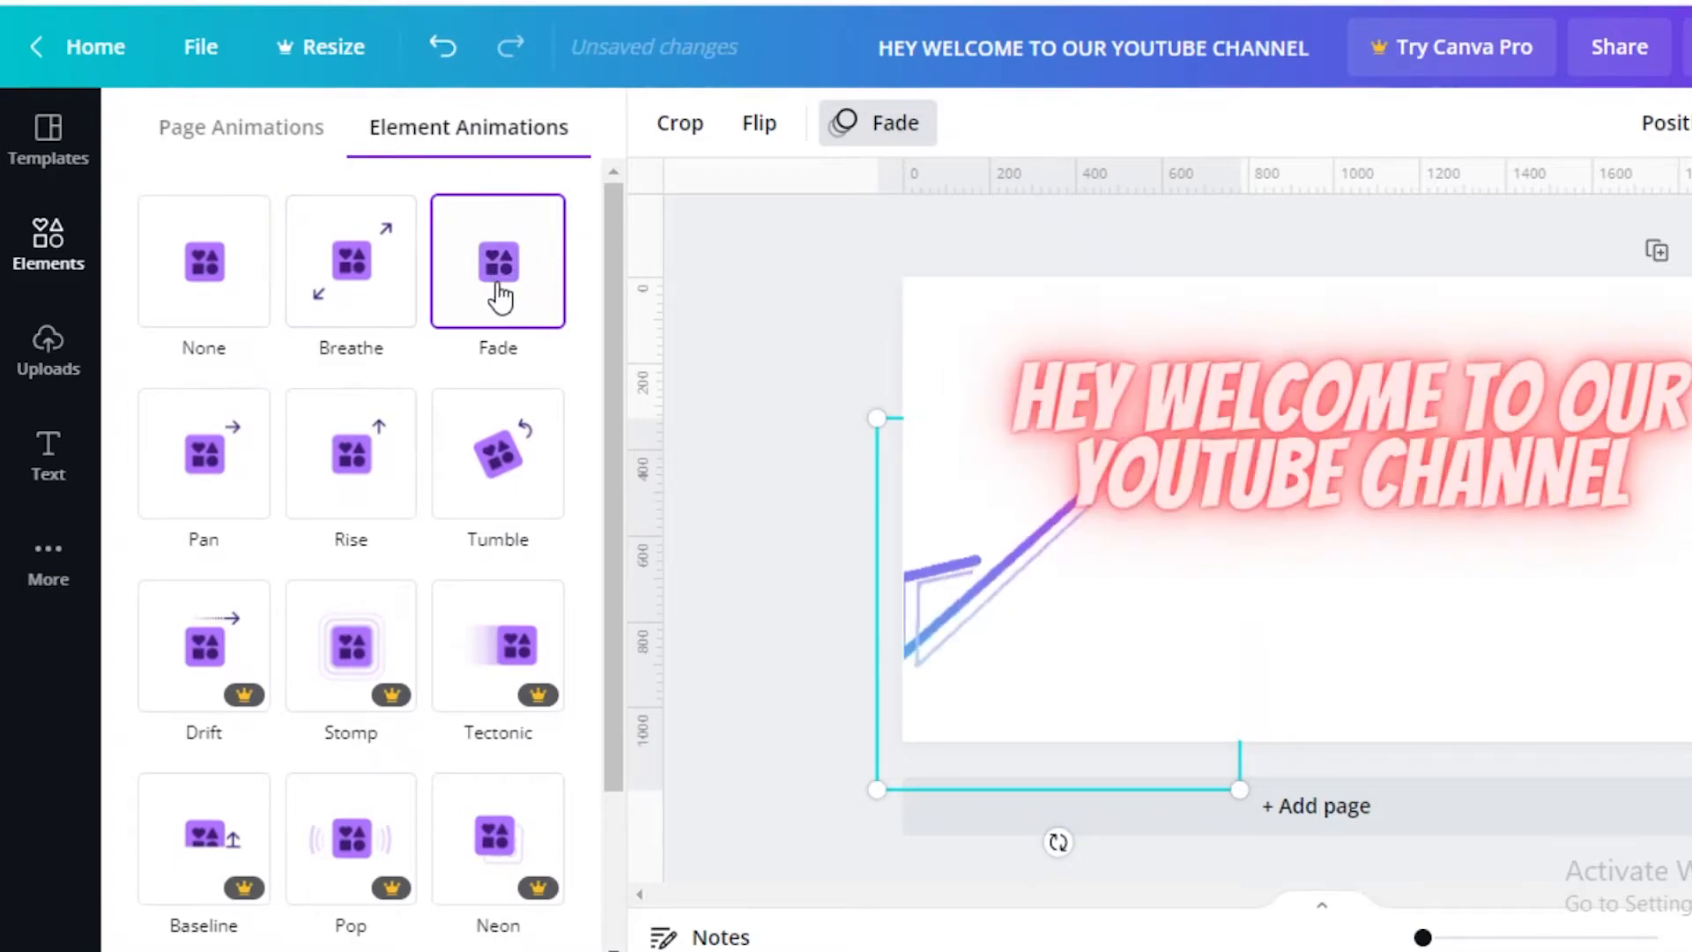
{"action": "left_click", "coordinate": [186, 511]}
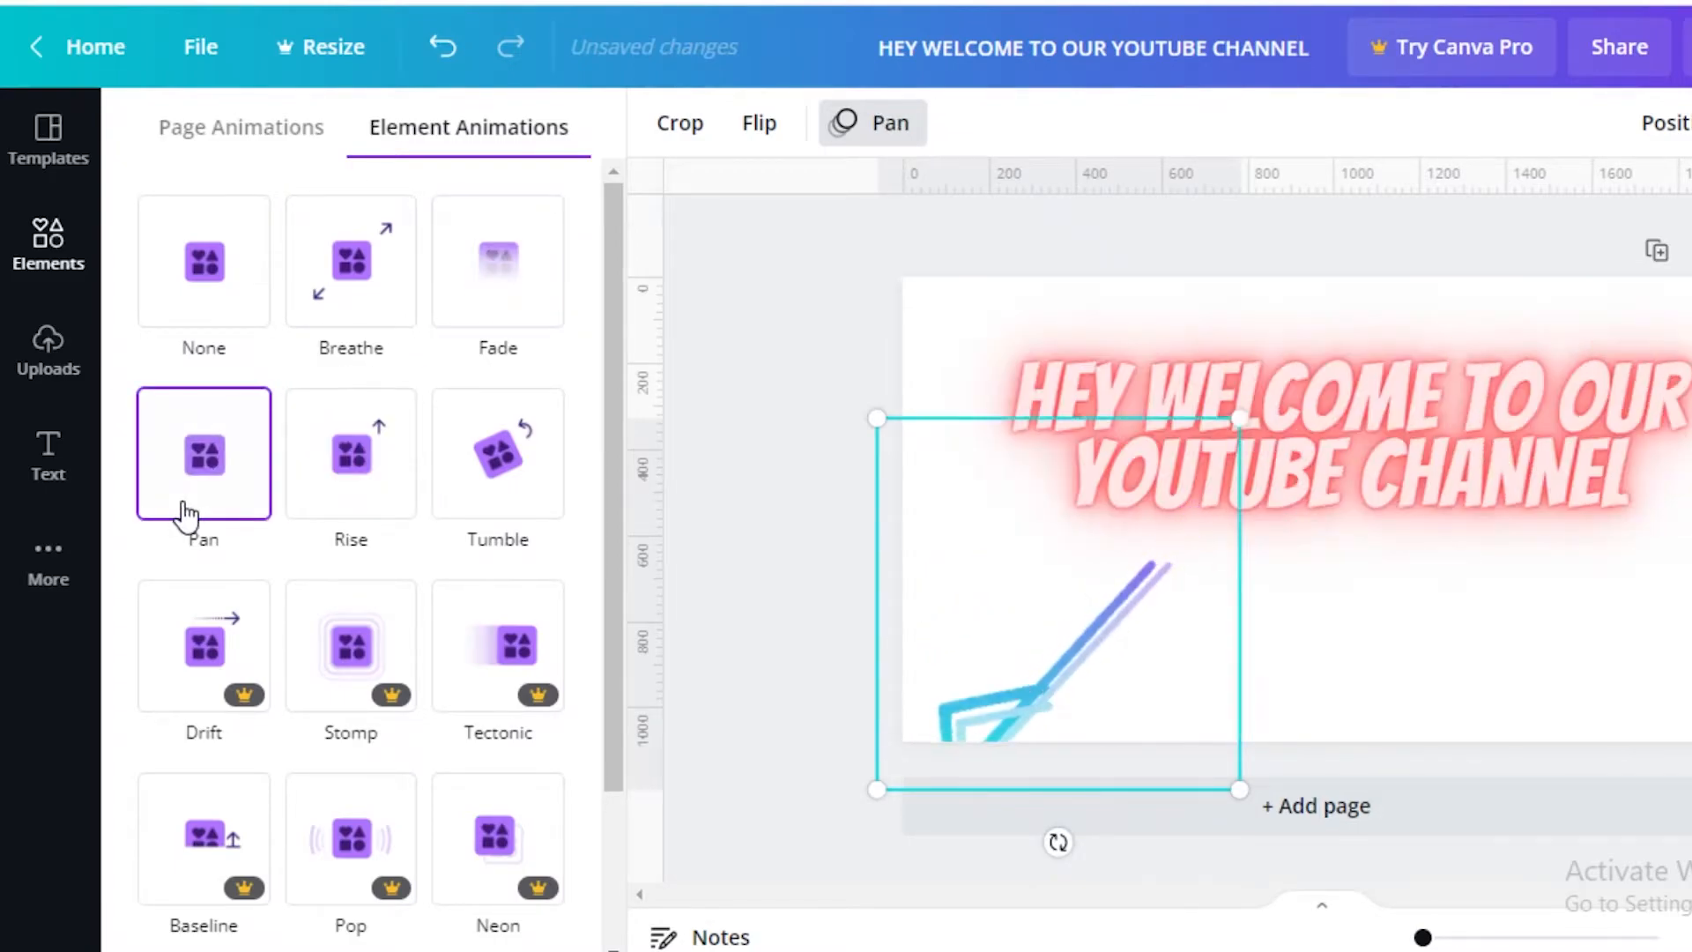
{"action": "left_click", "coordinate": [452, 470]}
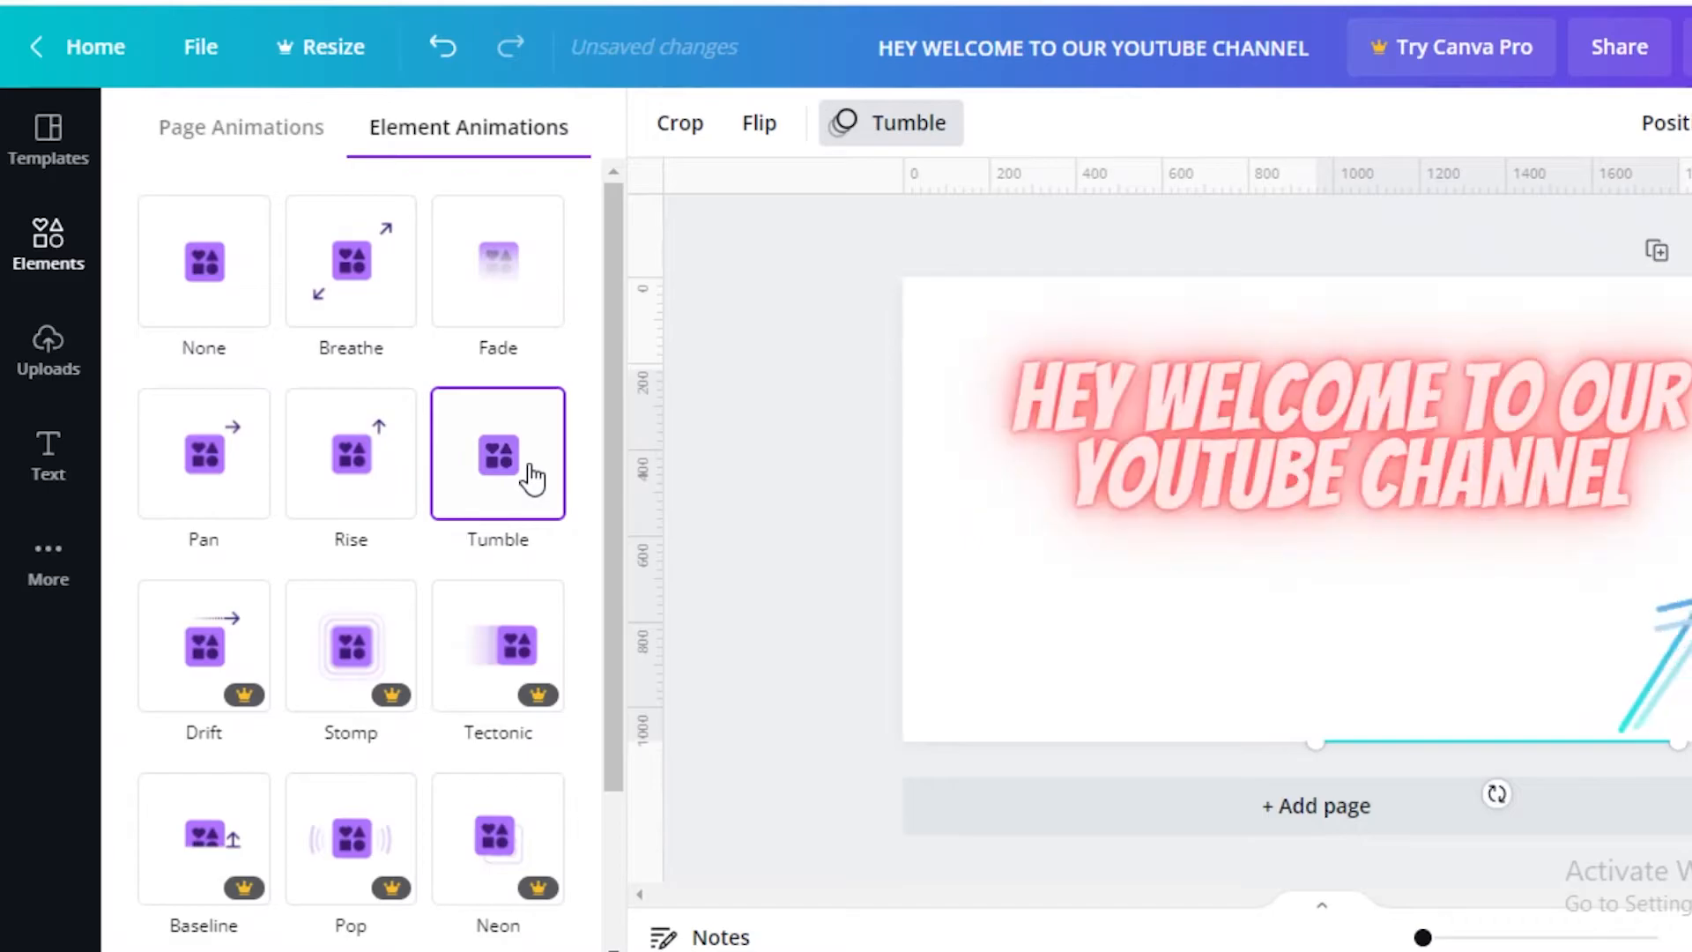
{"action": "left_click", "coordinate": [852, 485]}
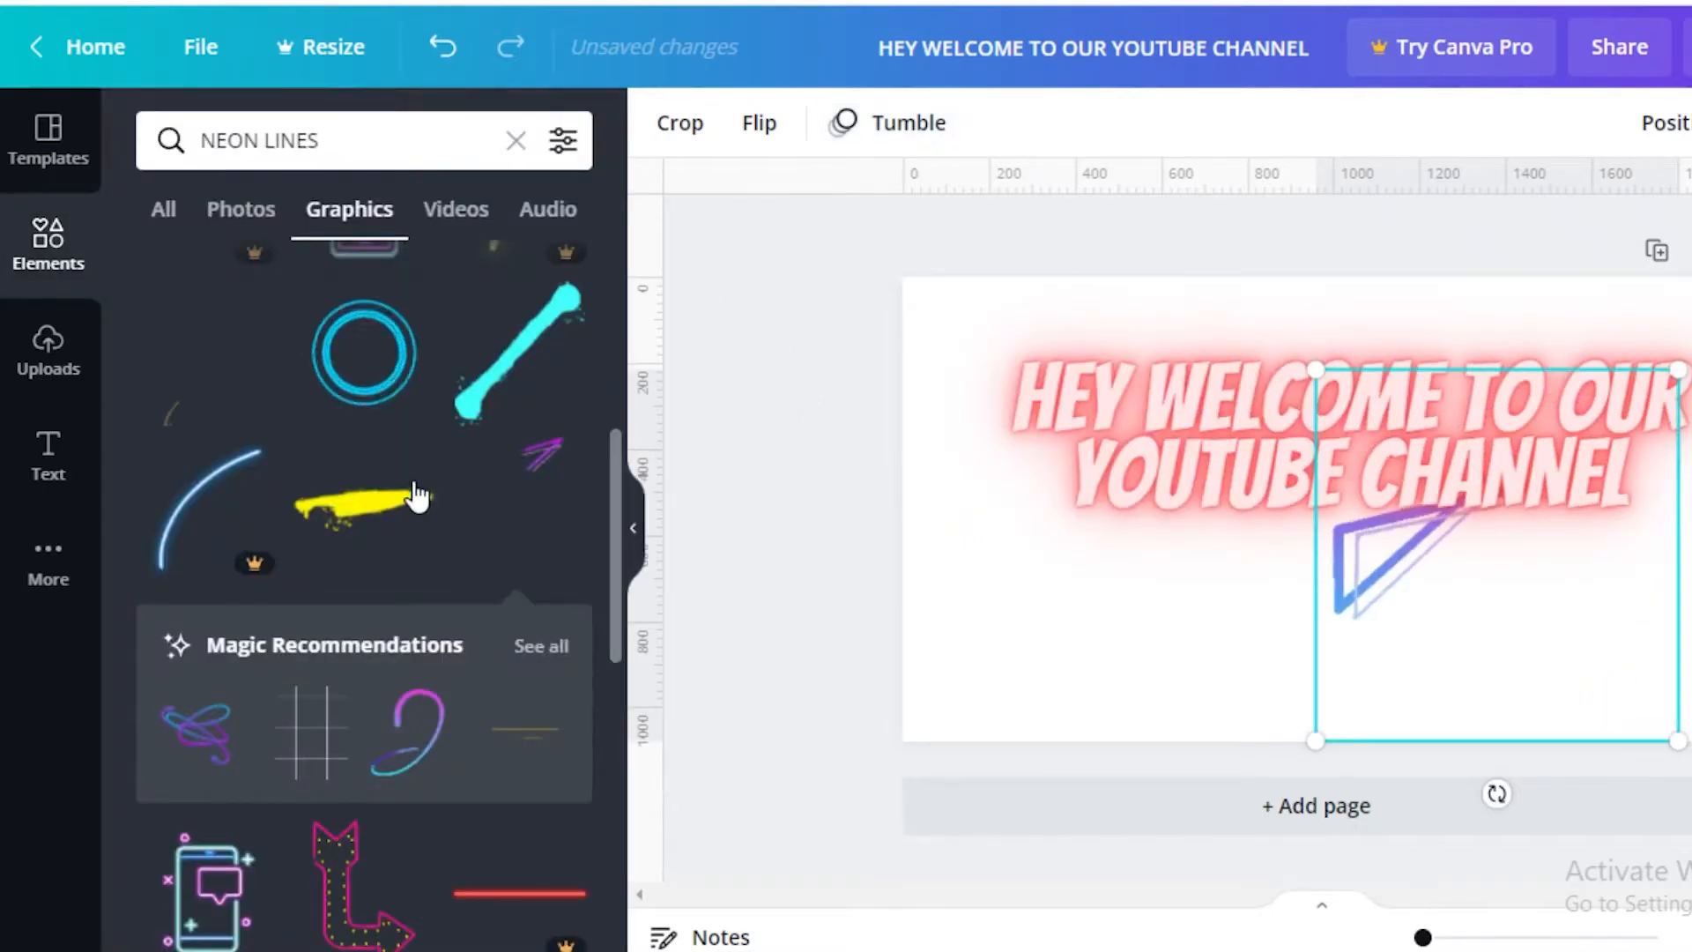
- Add the vertical double yellow neon line and enlarge it to span the page's full height along the left edge
{"action": "scroll", "coordinate": [381, 426], "scroll_direction": "up", "scroll_amount": 1}
{"action": "scroll", "coordinate": [559, 446], "scroll_direction": "up", "scroll_amount": 2}
{"action": "left_click", "coordinate": [520, 335]}
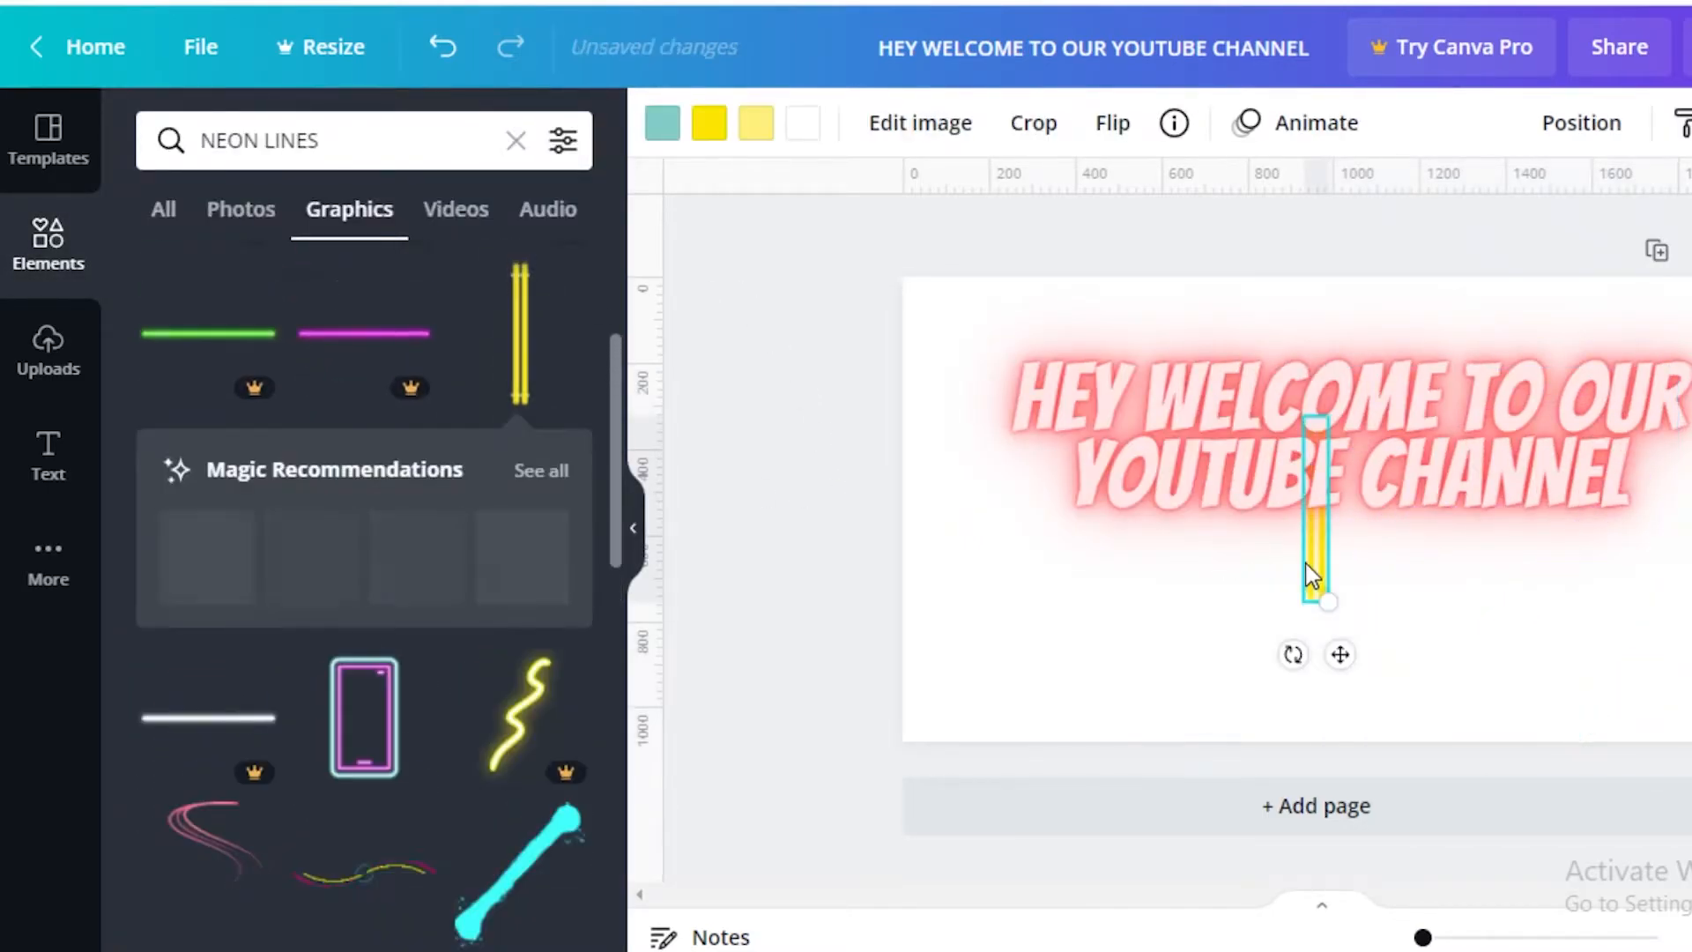
{"action": "left_click_drag", "start_coordinate": [1310, 529], "coordinate": [937, 347]}
{"action": "left_click_drag", "start_coordinate": [951, 440], "coordinate": [960, 643]}
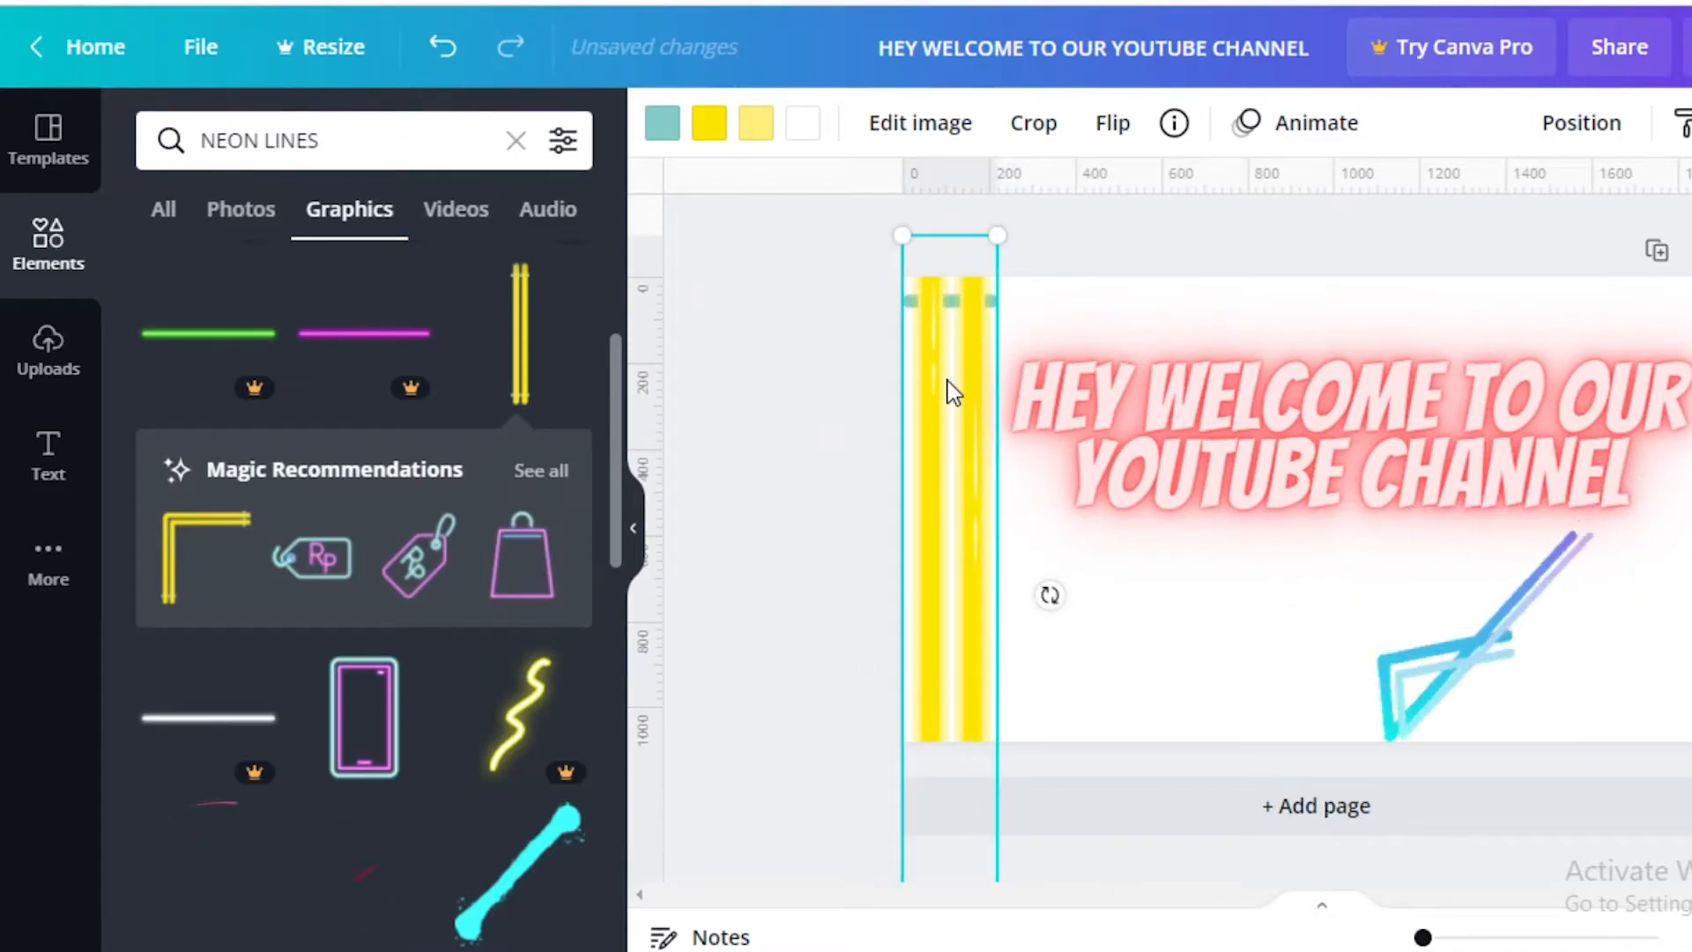
- Apply the Pan element animation to the yellow neon lines and deselect them
{"action": "left_click", "coordinate": [1318, 128]}
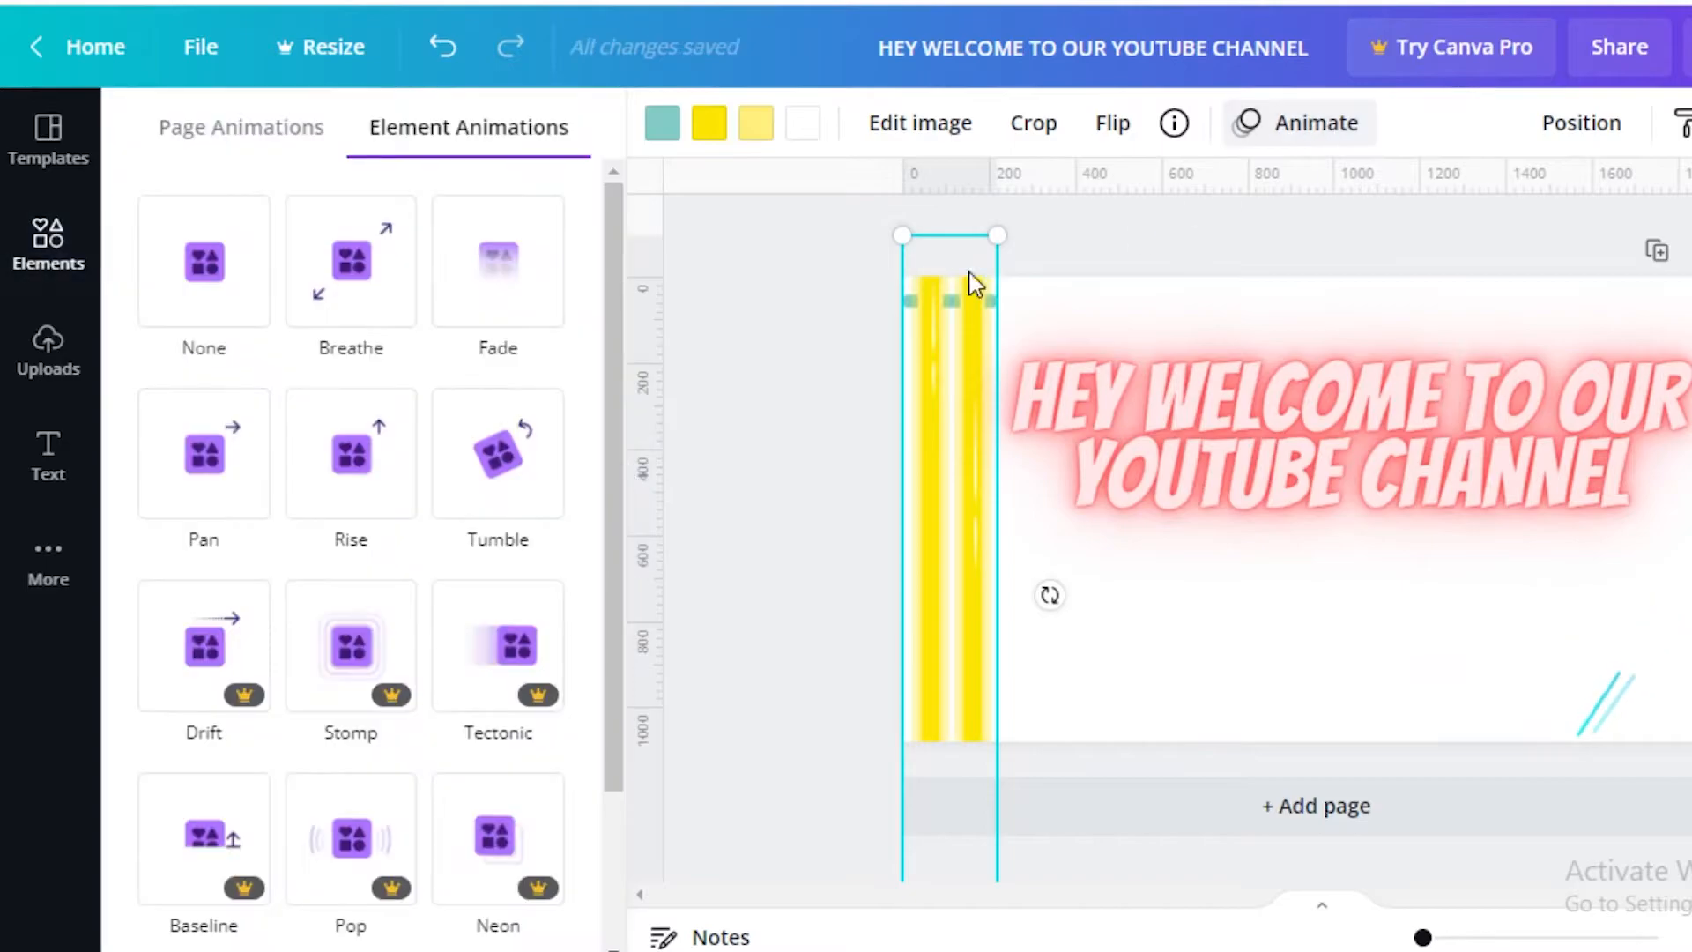
{"action": "left_click", "coordinate": [258, 490]}
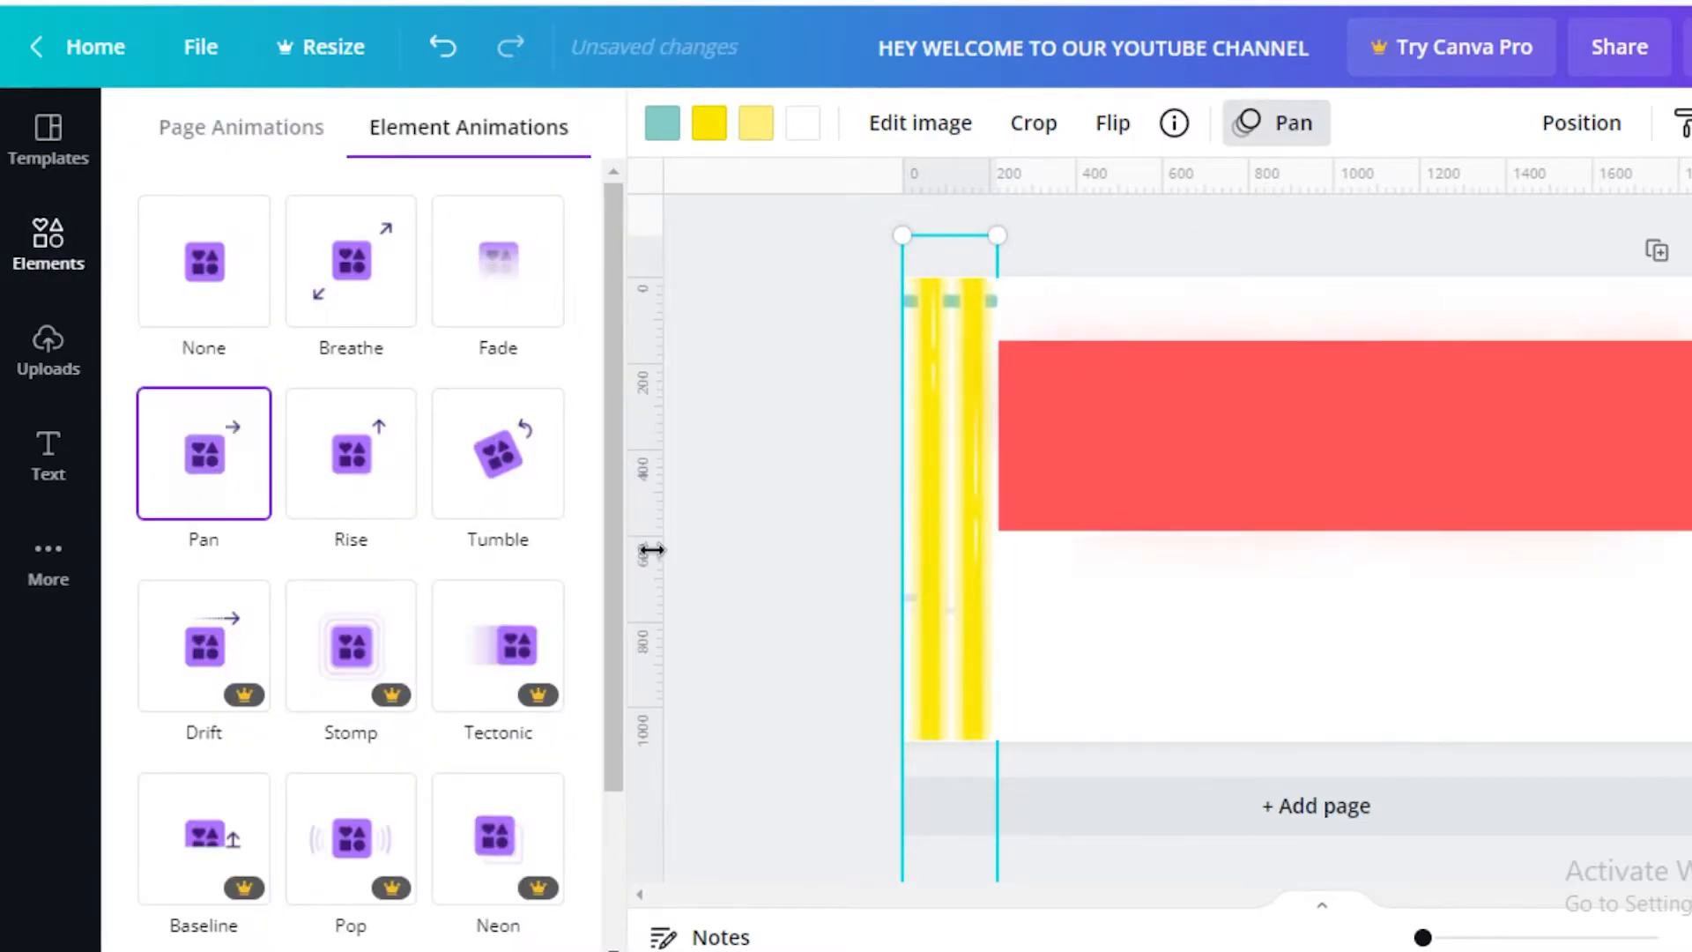
{"action": "key", "text": "Escape"}
{"action": "key", "text": "Escape"}
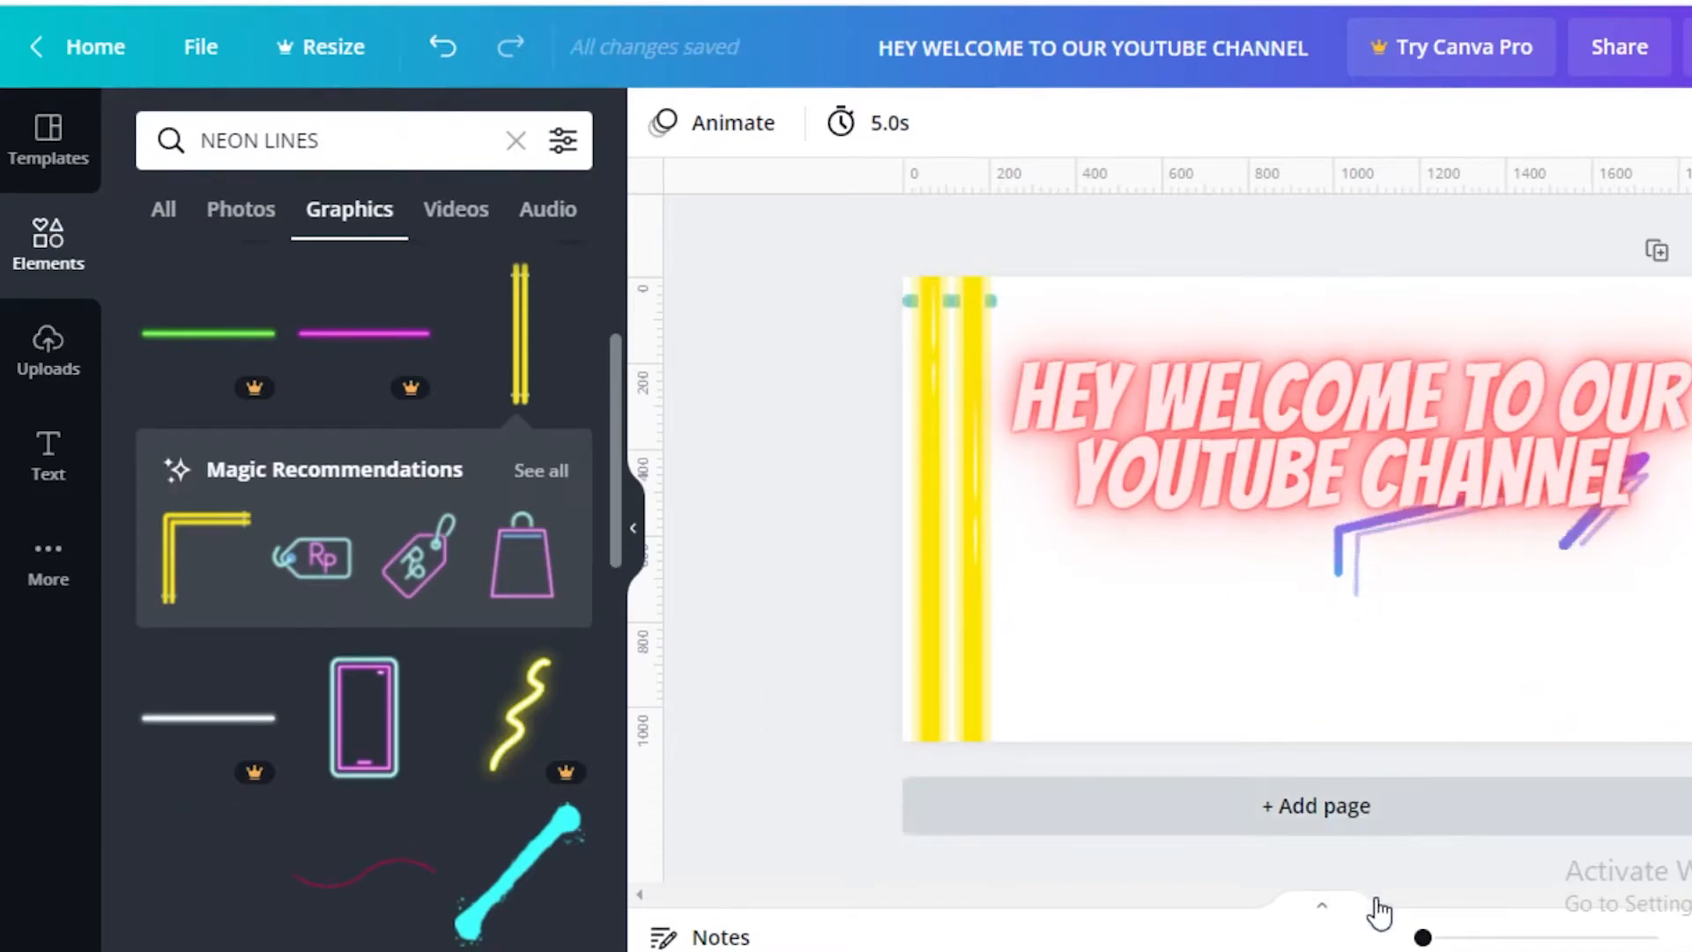
- Add a blank second page to the presentation and bring it into view
{"action": "left_click", "coordinate": [1356, 842]}
{"action": "scroll", "coordinate": [756, 567], "scroll_direction": "up", "scroll_amount": 5}
{"action": "scroll", "coordinate": [794, 631], "scroll_direction": "down", "scroll_amount": 5}
{"action": "scroll", "coordinate": [942, 539], "scroll_direction": "up", "scroll_amount": 5}
{"action": "scroll", "coordinate": [941, 539], "scroll_direction": "down", "scroll_amount": 5}
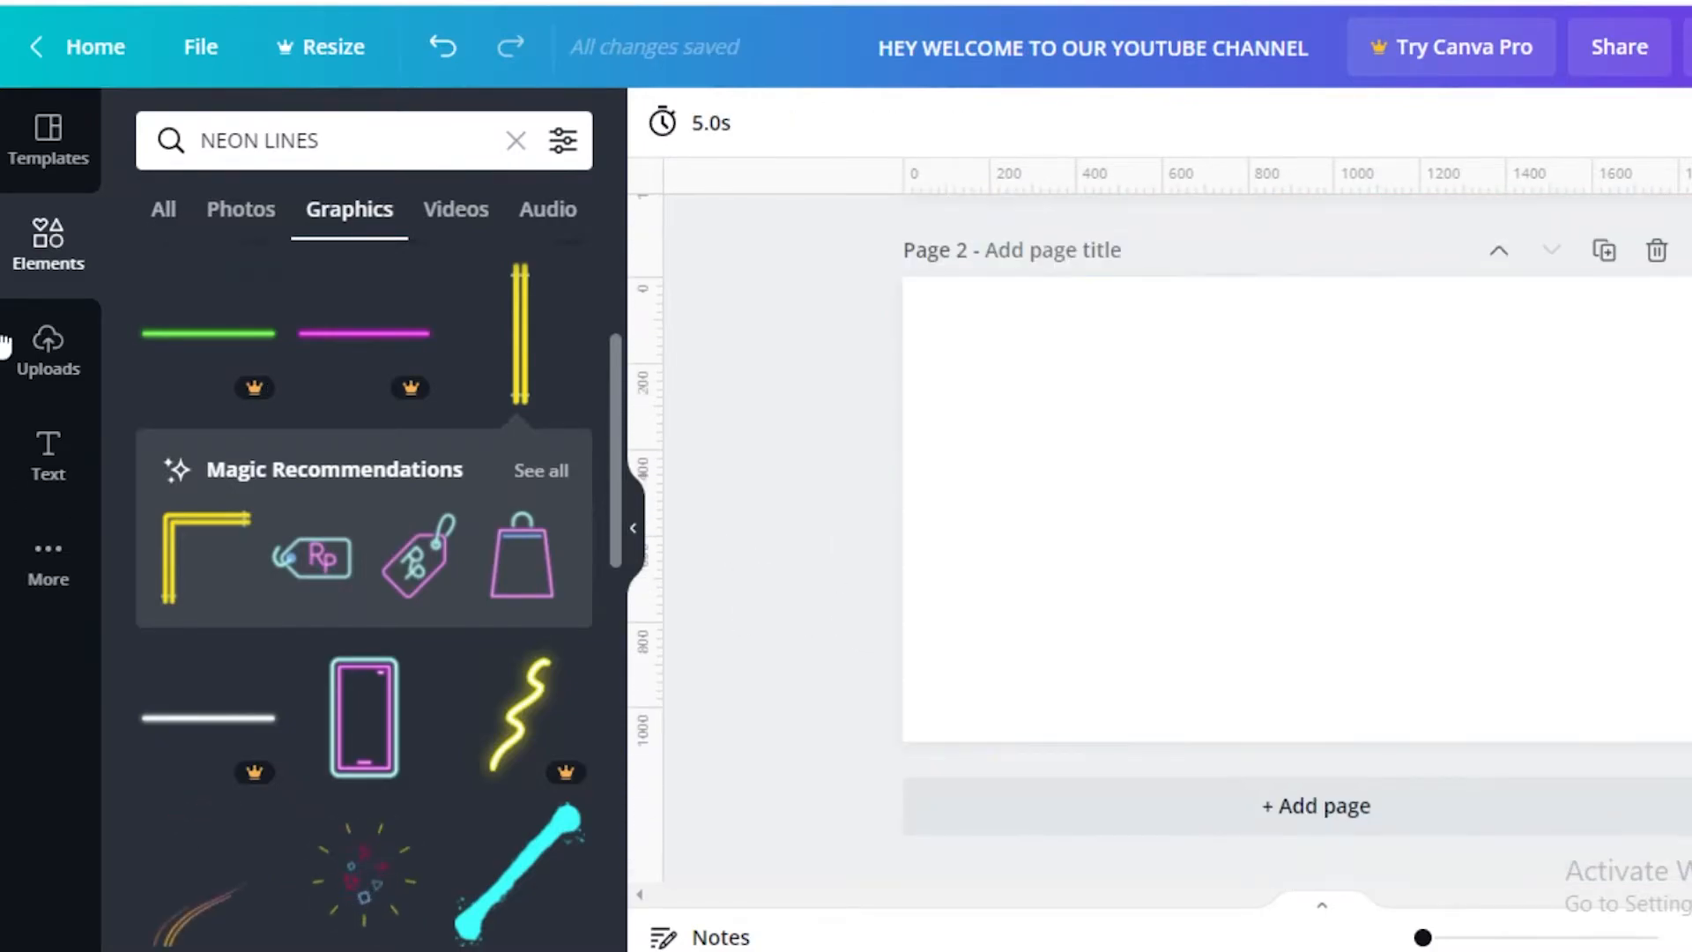
- Search the text designs for "fitness"
{"action": "left_click", "coordinate": [48, 454]}
{"action": "left_click", "coordinate": [291, 140]}
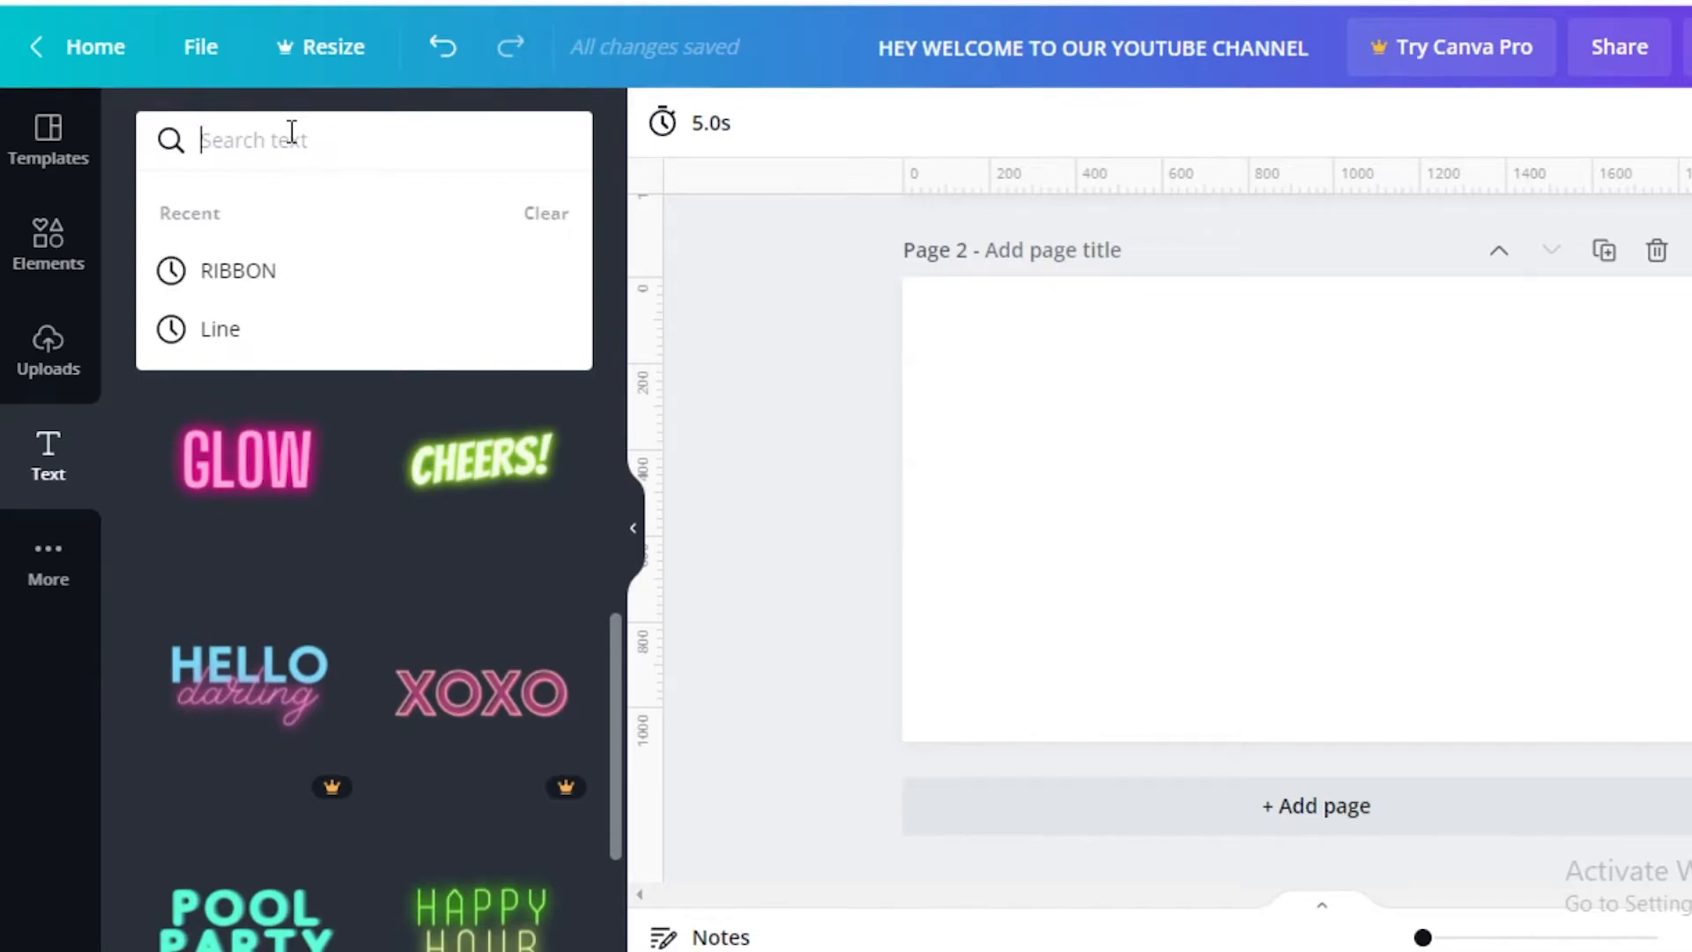
{"action": "type", "text": "fi"}
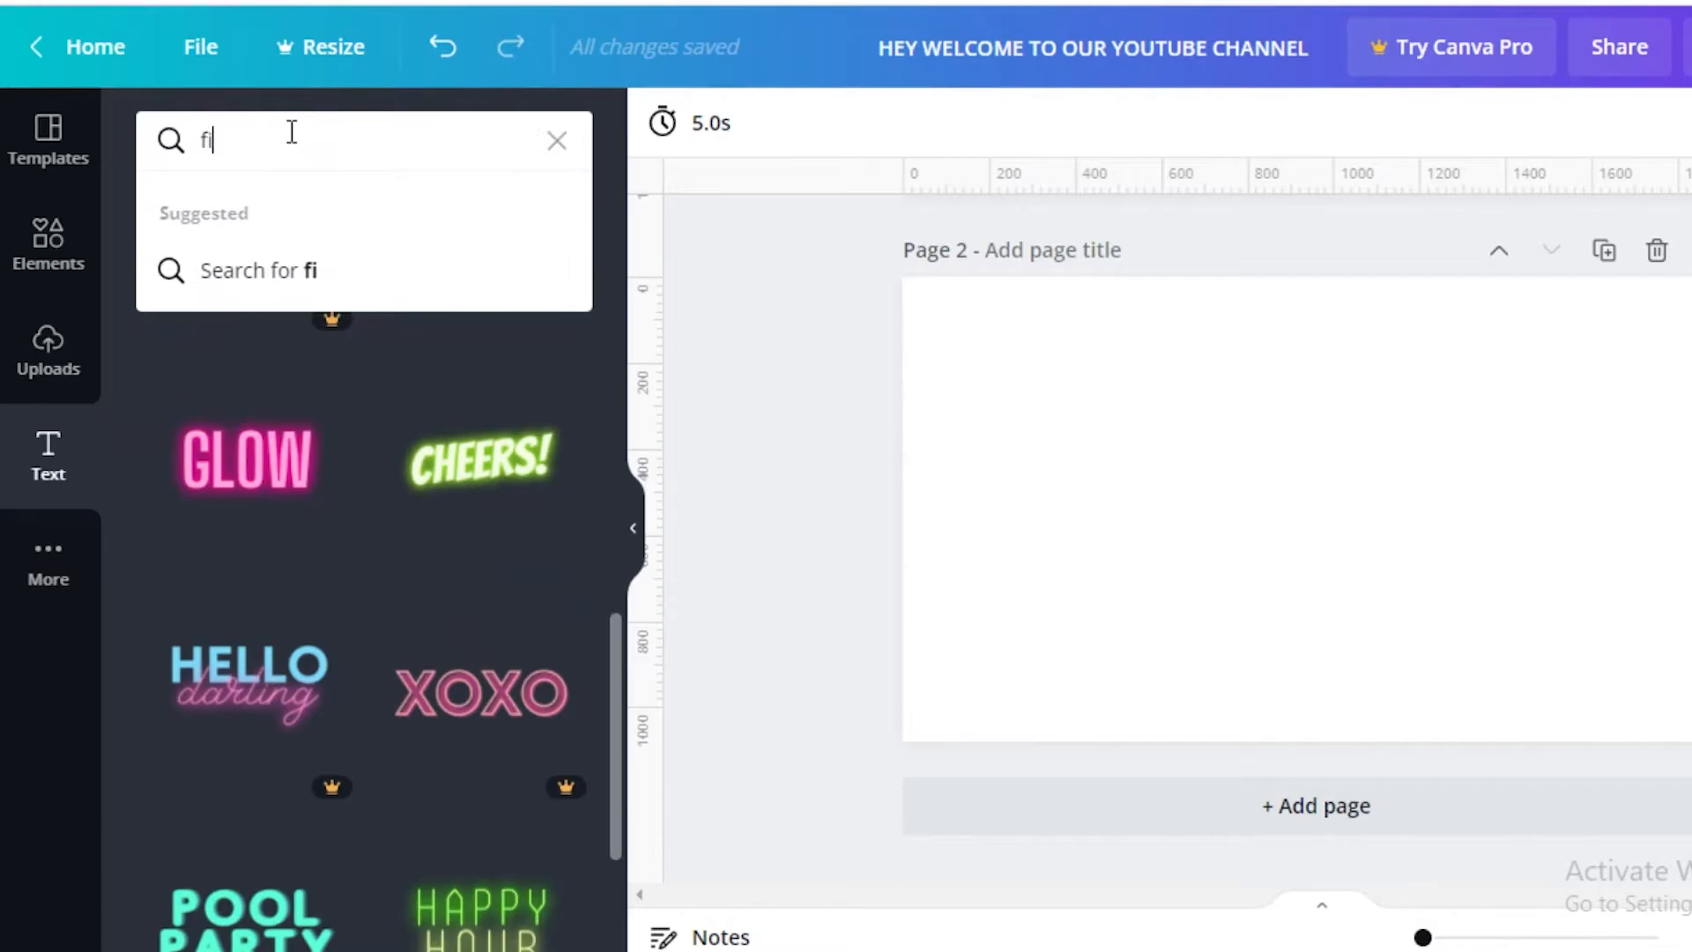
{"action": "type", "text": "tnes"}
{"action": "key", "text": "Return"}
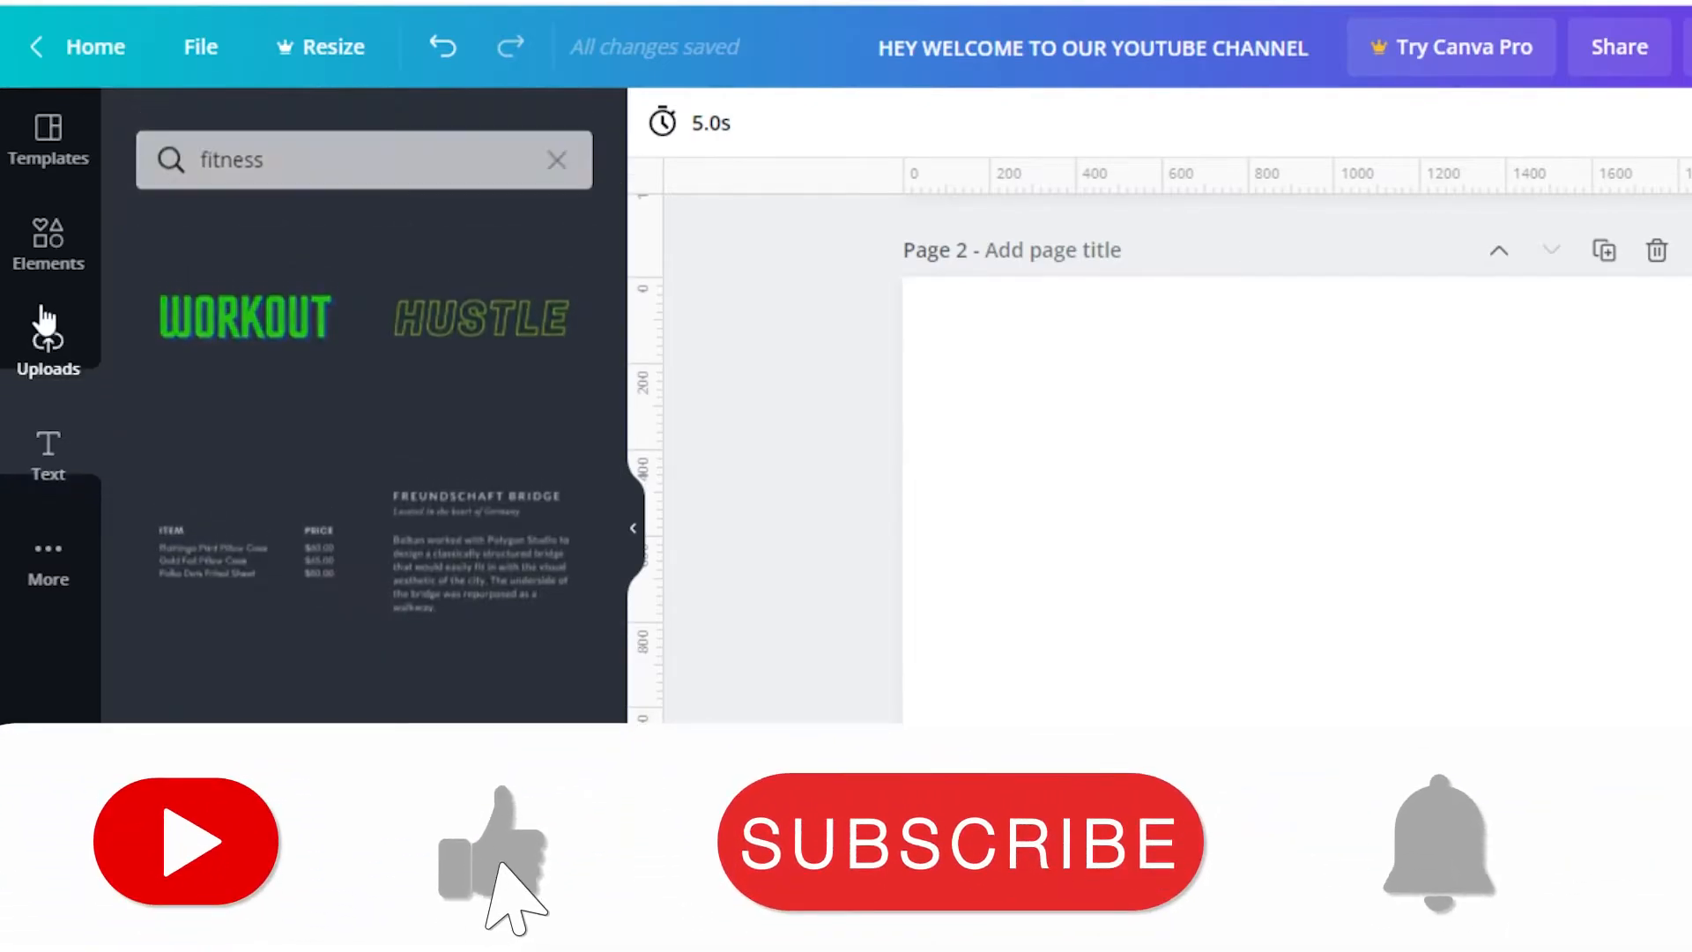
- Search the graphics for "fitness" and place the stretching woman with the red ball in page 2's lower-left area
{"action": "left_click", "coordinate": [44, 335]}
{"action": "left_click", "coordinate": [50, 248]}
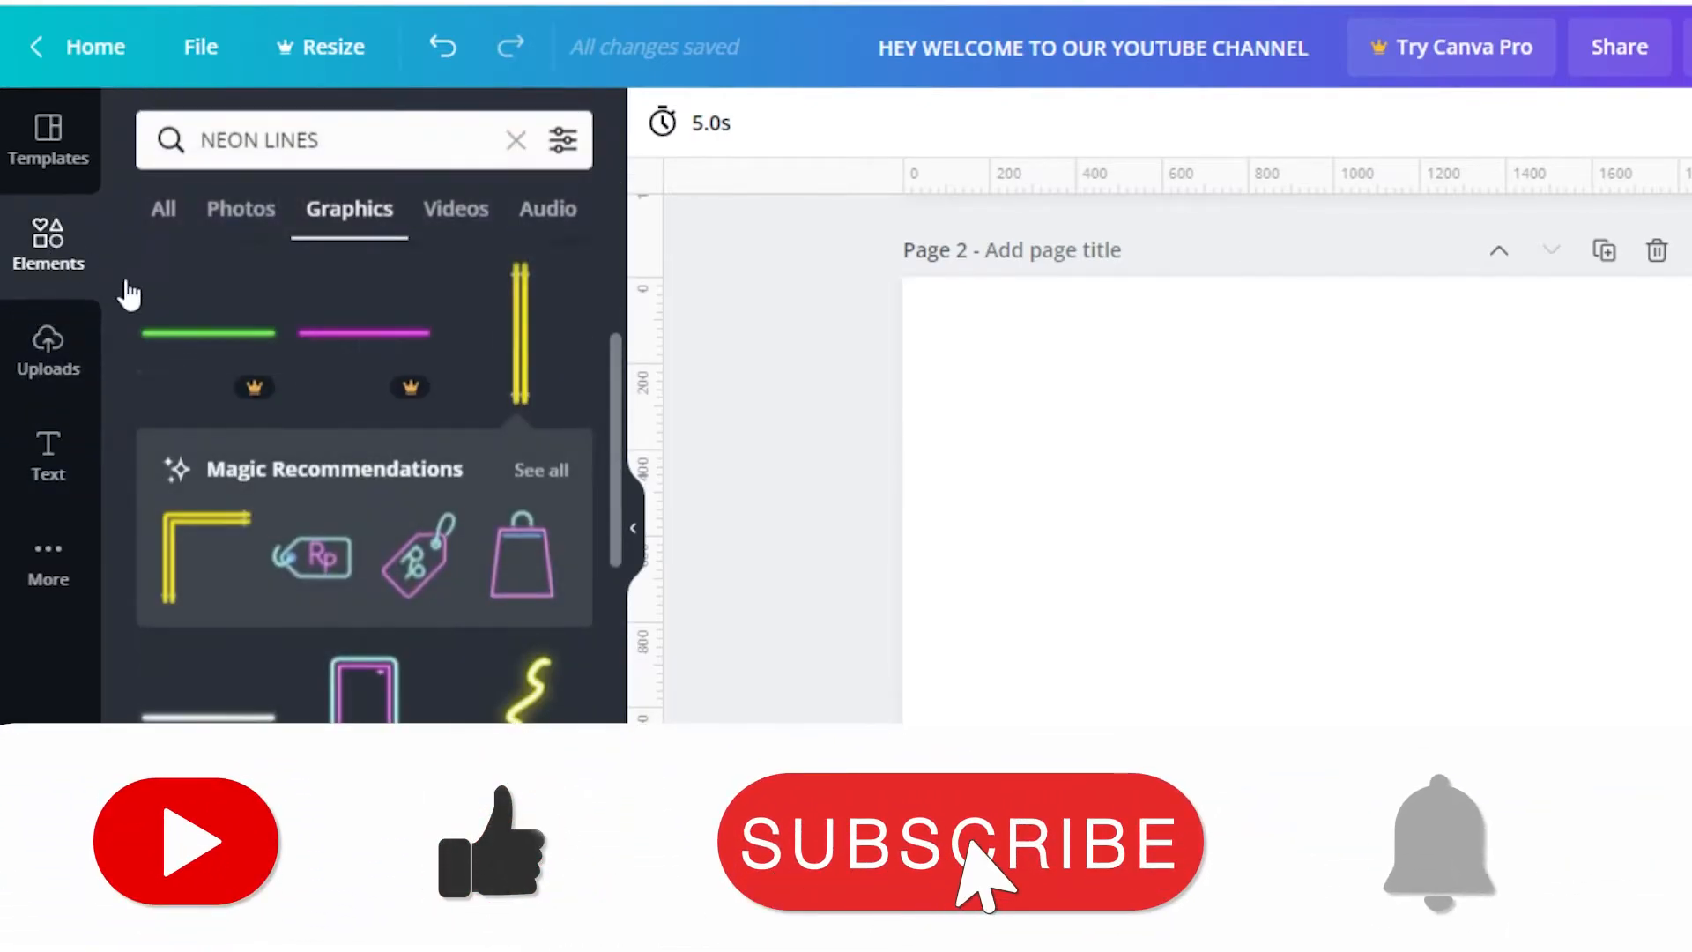
{"action": "left_click", "coordinate": [343, 137]}
{"action": "type", "text": "fitness"}
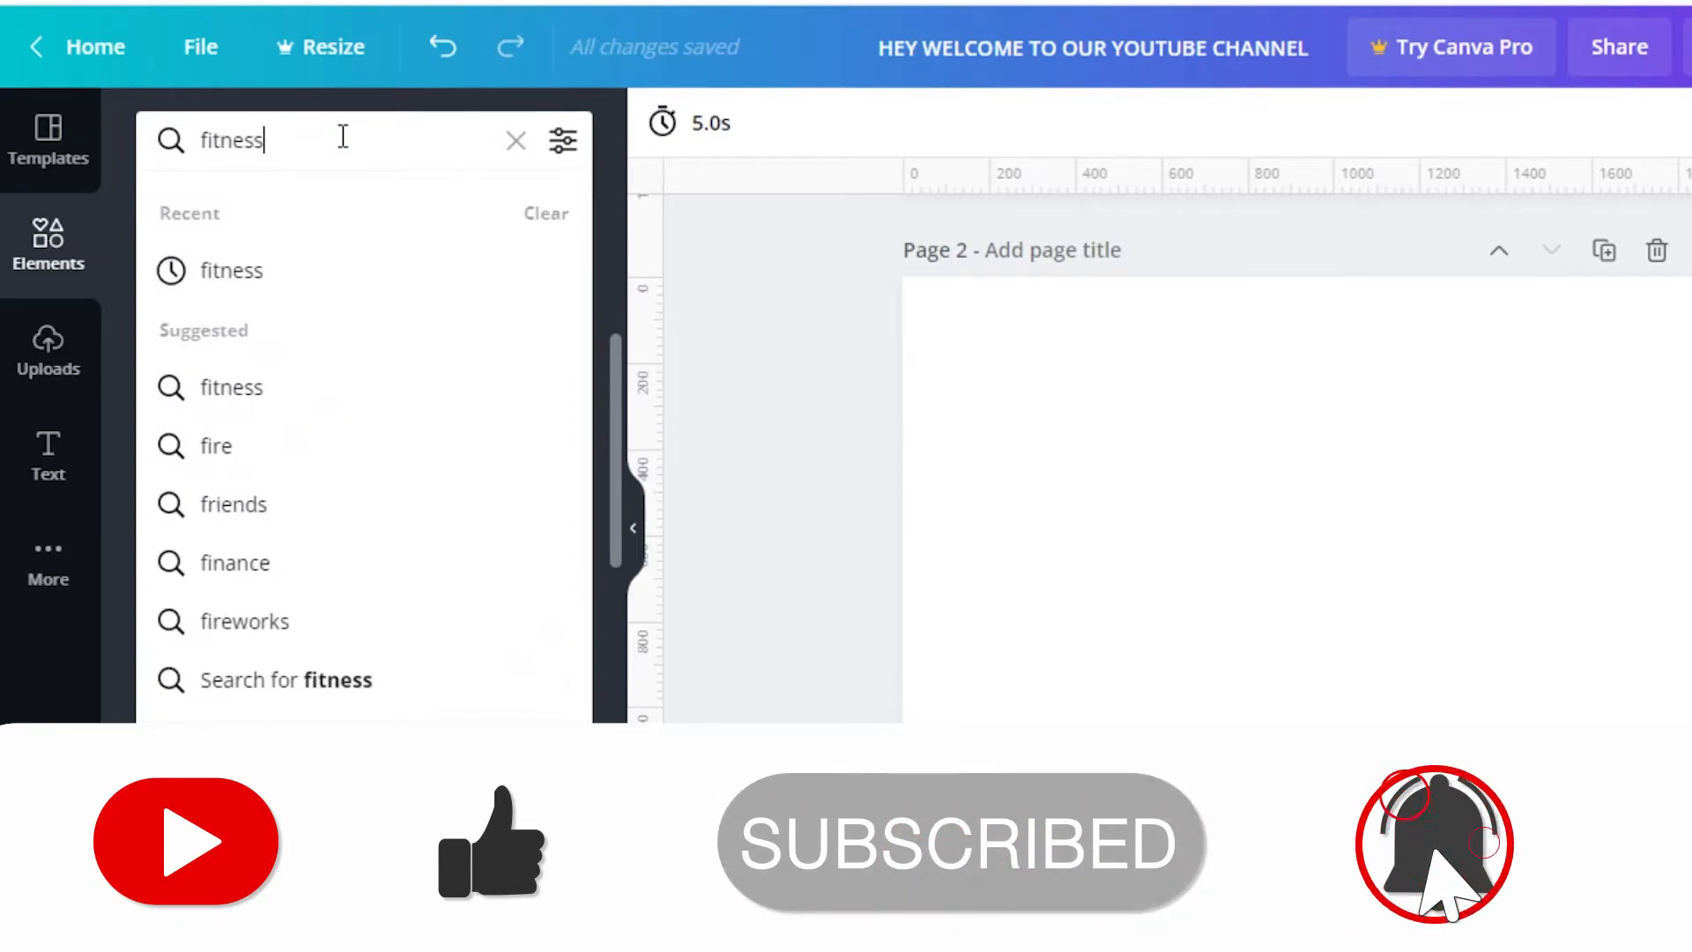
{"action": "key", "text": "Return"}
{"action": "left_click", "coordinate": [332, 484]}
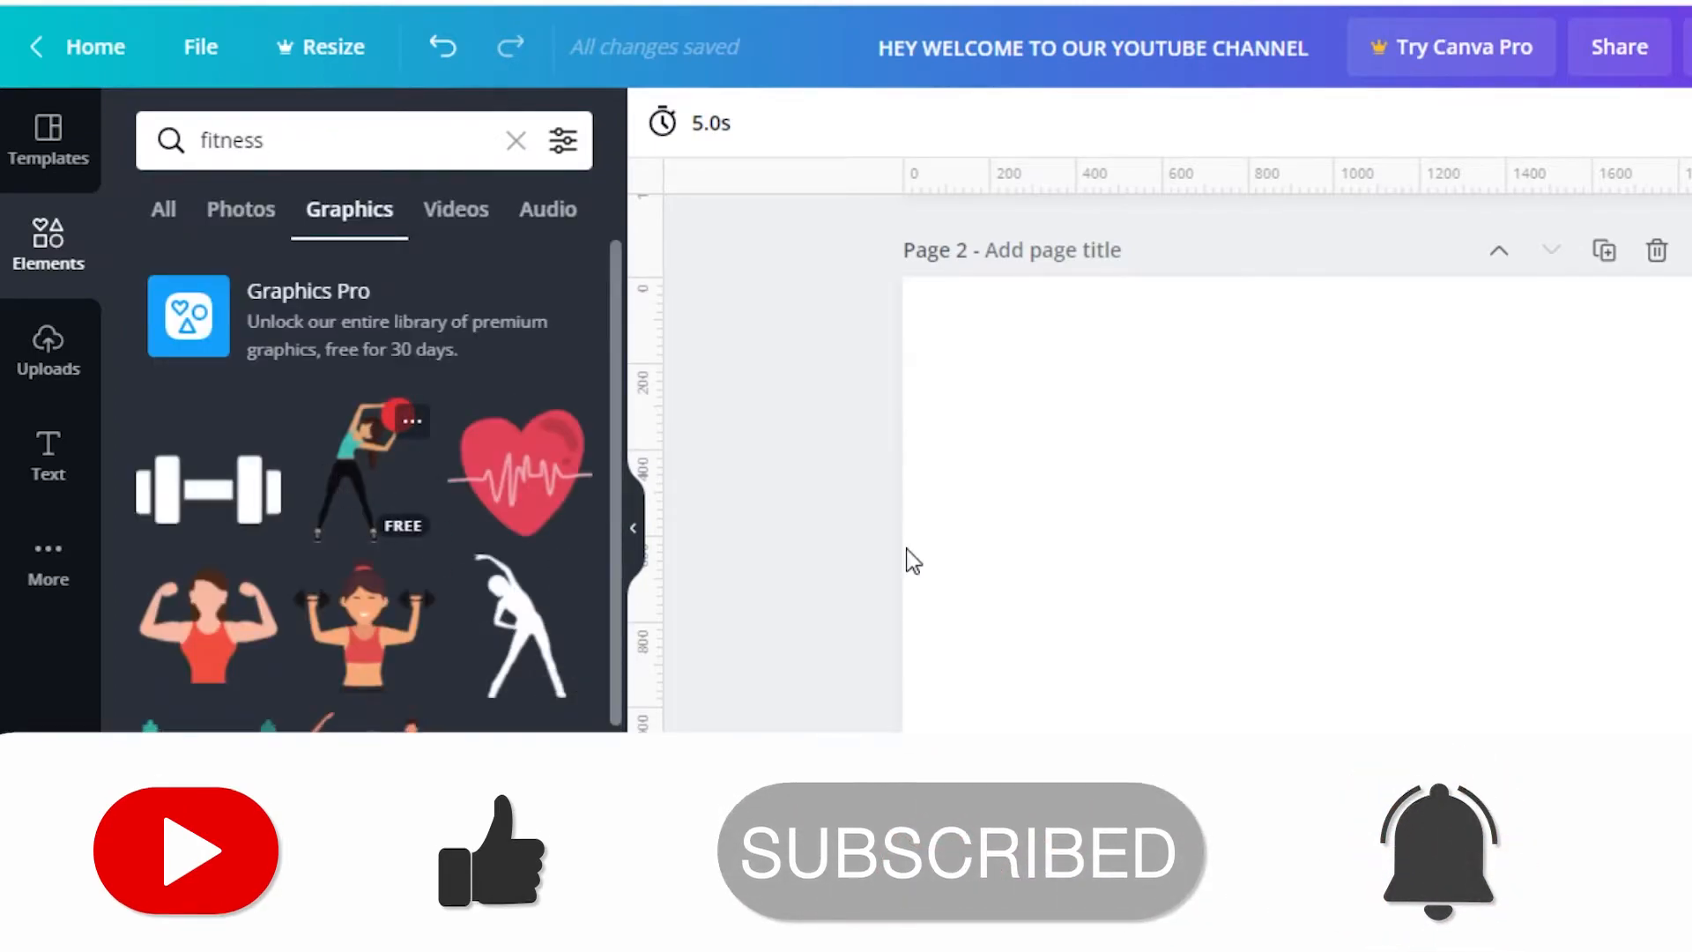
{"action": "left_click_drag", "start_coordinate": [1338, 516], "coordinate": [995, 600]}
- Add a second copy of the stretching woman, flip it horizontally and place it in page 2's lower-right area
{"action": "left_click", "coordinate": [375, 454]}
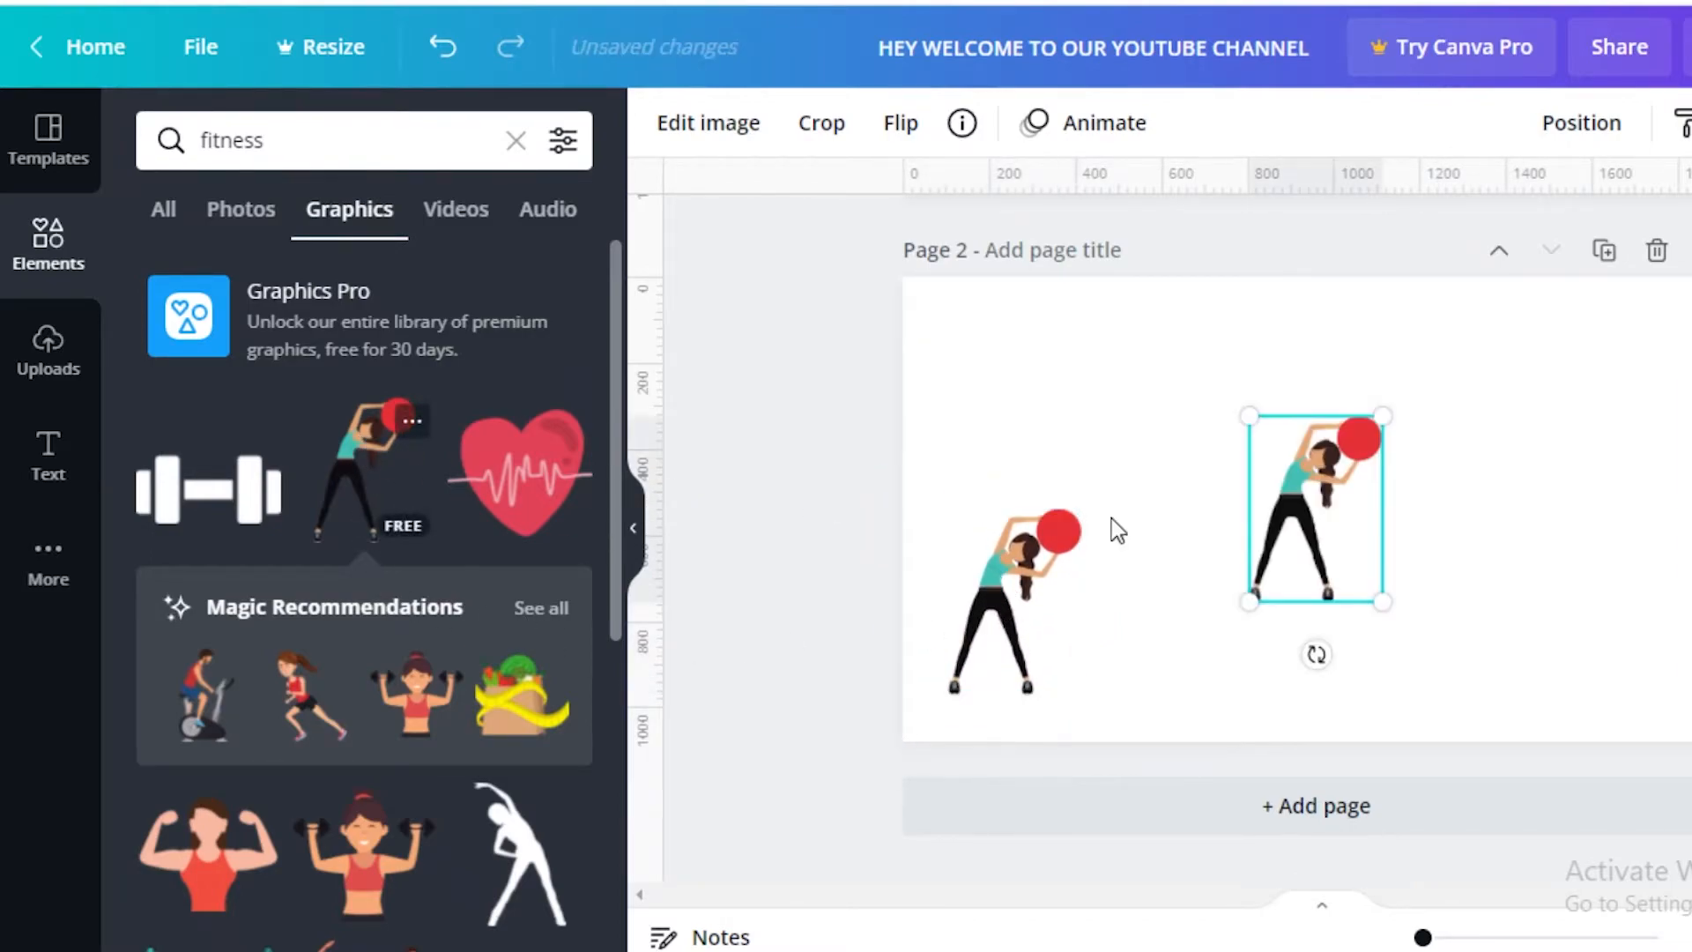
{"action": "left_click", "coordinate": [901, 133]}
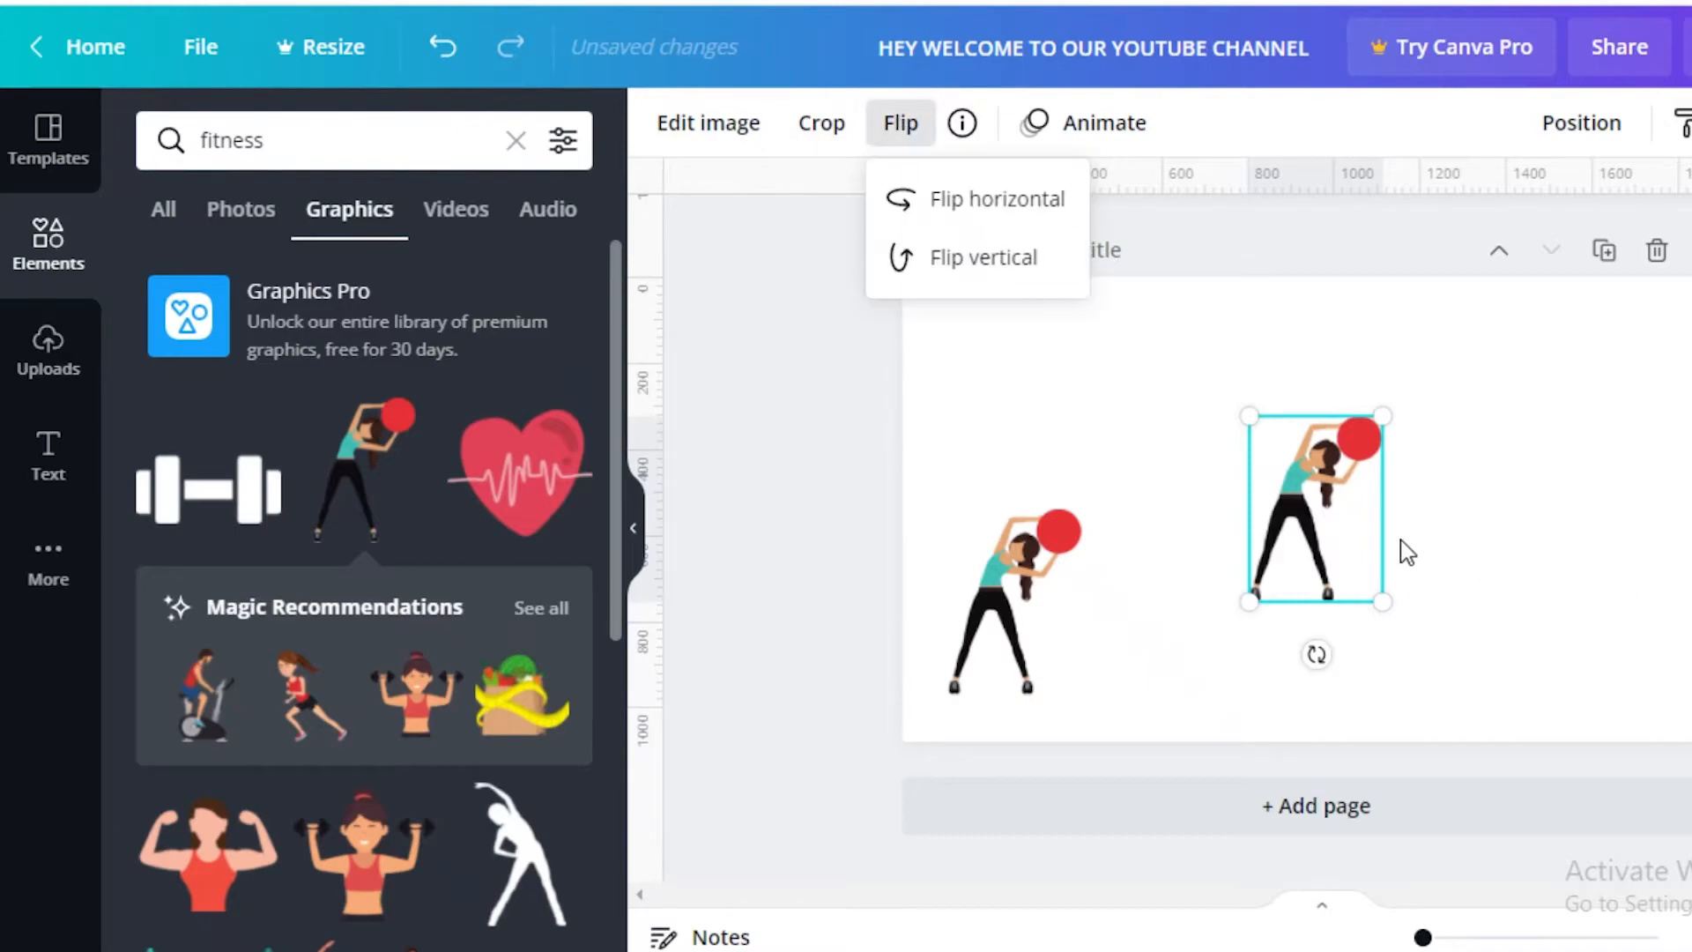
{"action": "left_click", "coordinate": [978, 196]}
{"action": "left_click_drag", "start_coordinate": [1361, 528], "coordinate": [1636, 571]}
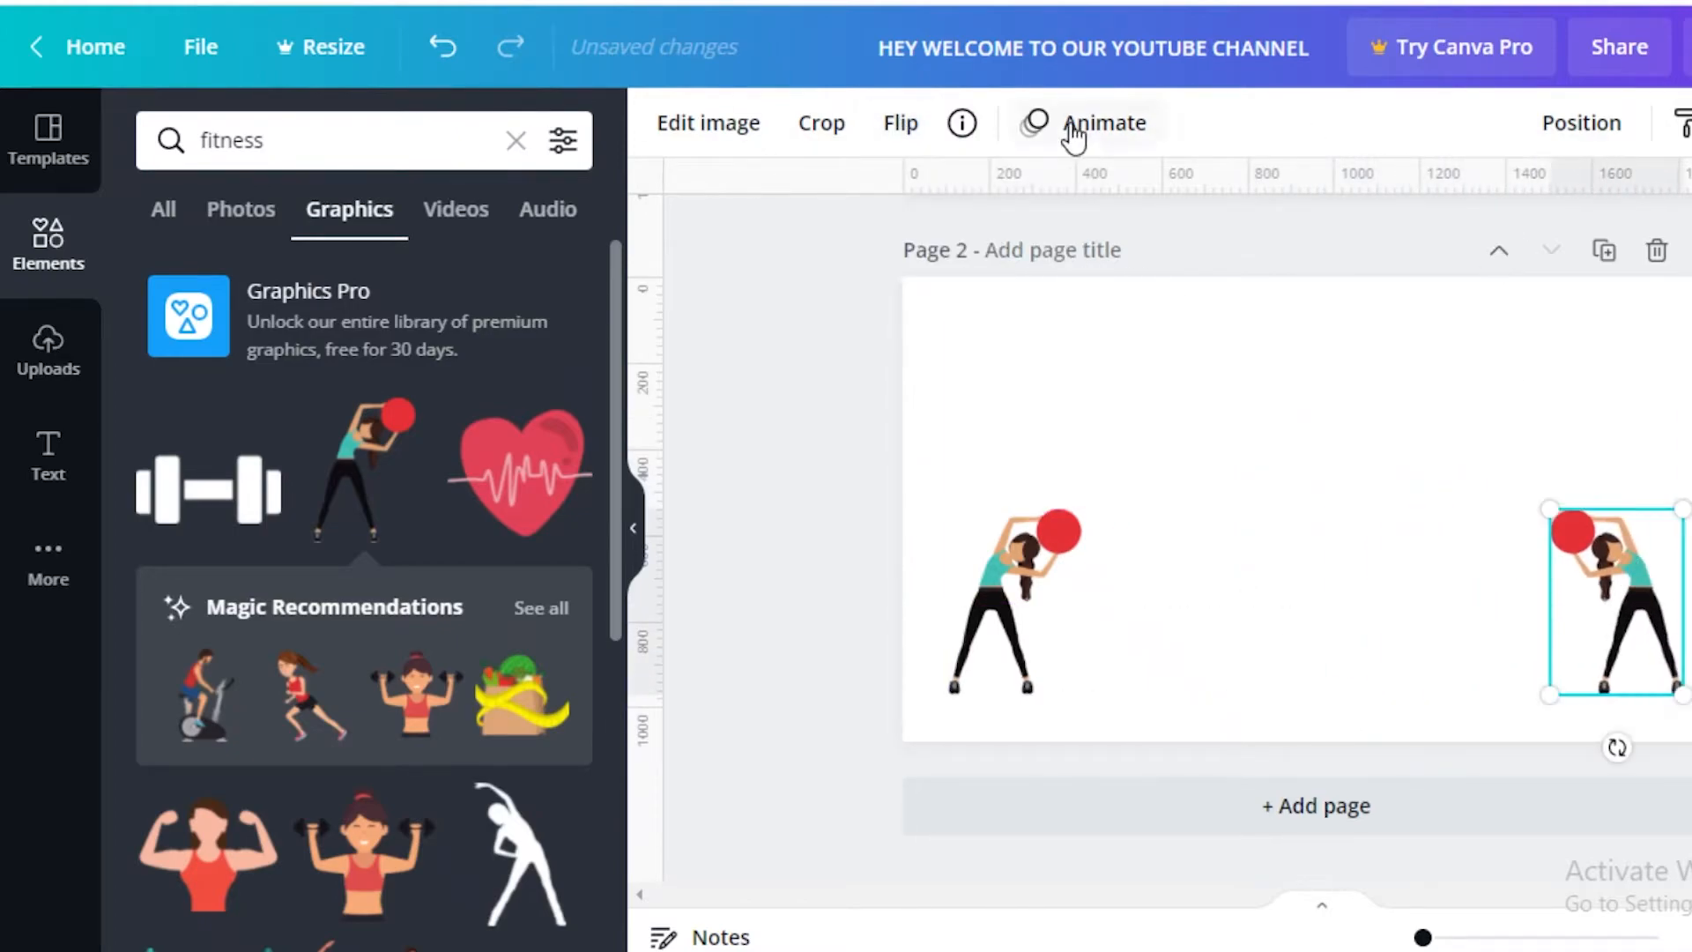
- Apply the Tumble element animation to the left stretching woman on page 2 and deselect her
{"action": "left_click", "coordinate": [1093, 123]}
{"action": "left_click", "coordinate": [324, 276]}
{"action": "left_click", "coordinate": [498, 454]}
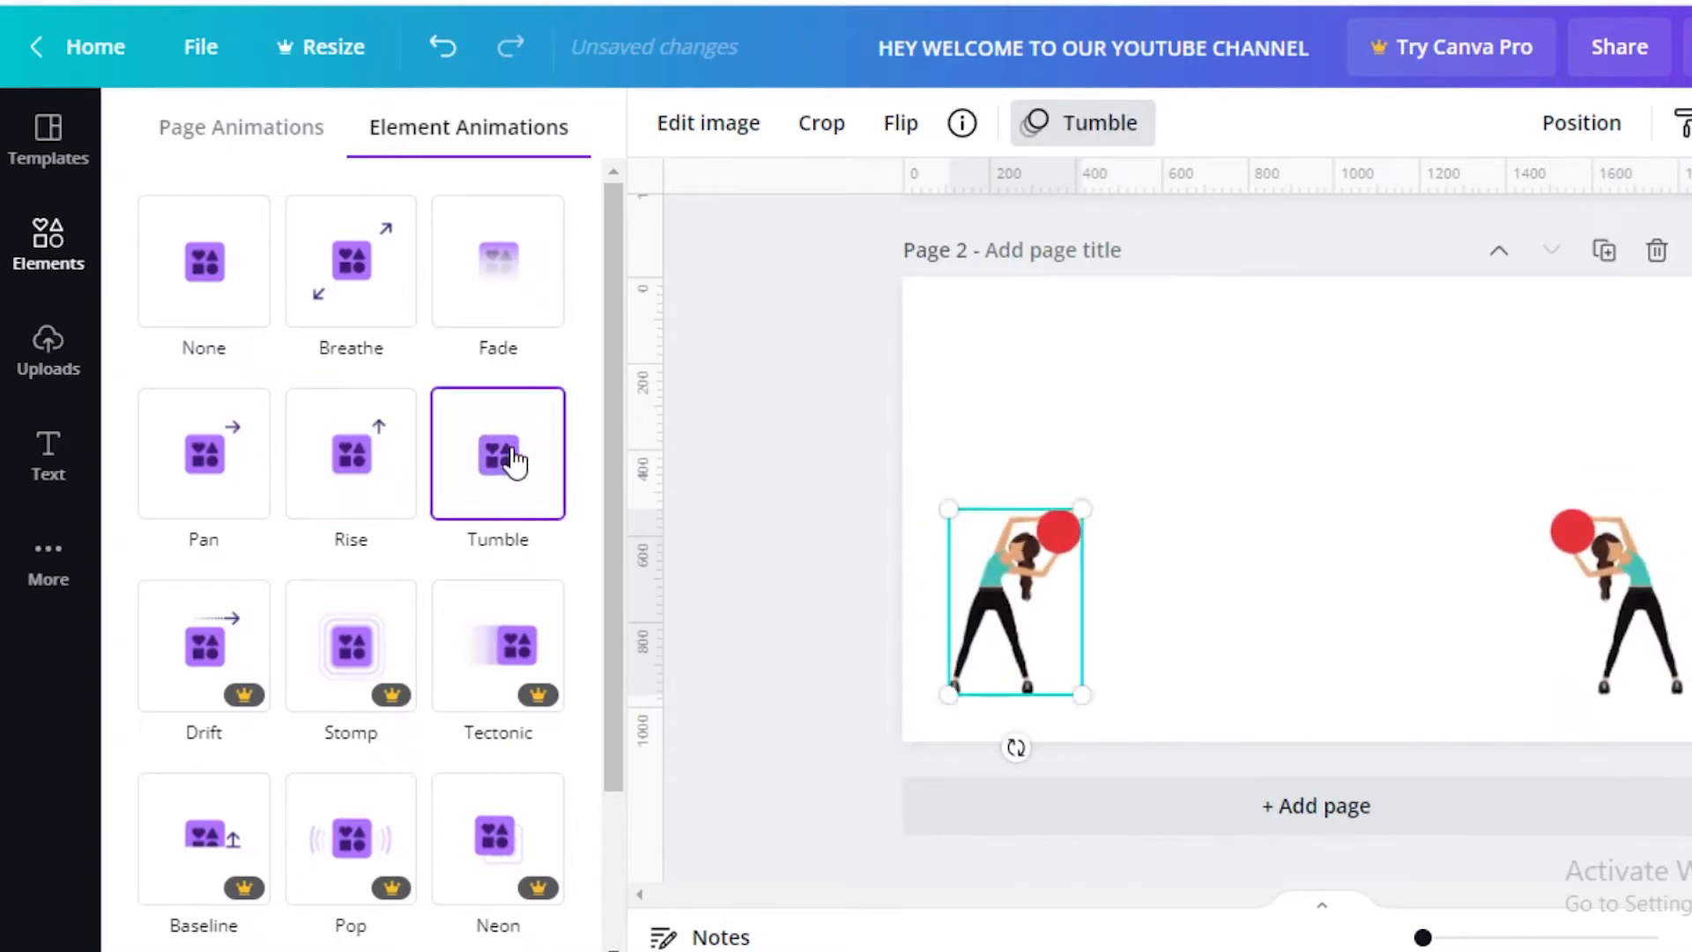
{"action": "left_click", "coordinate": [1086, 124]}
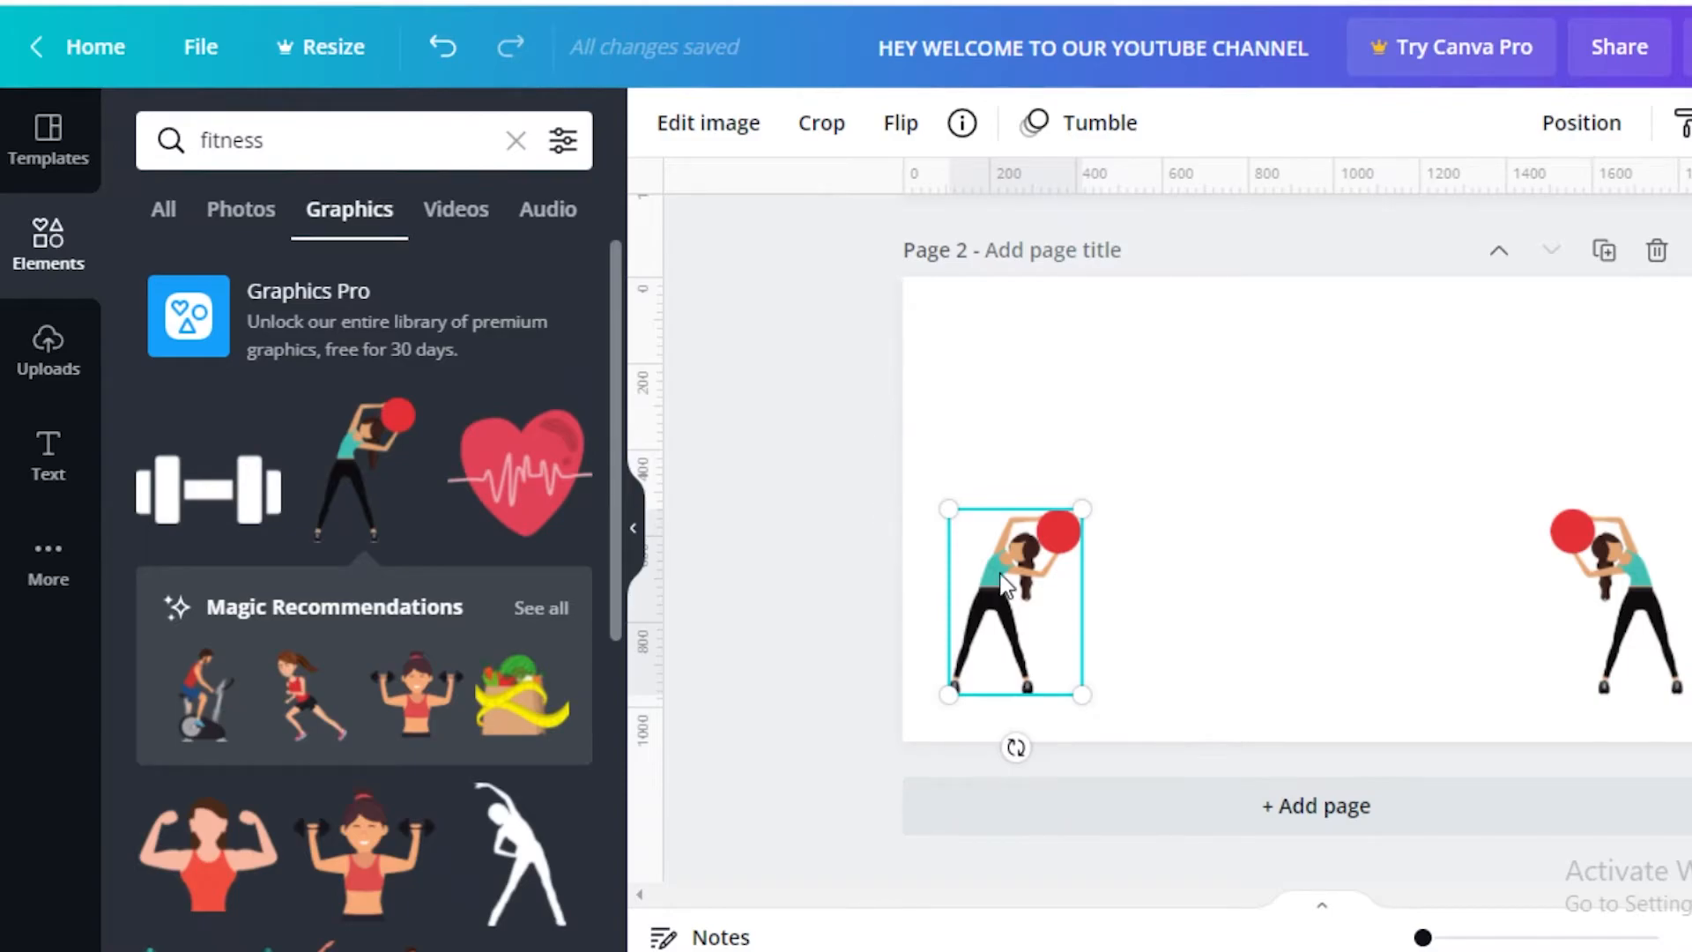
{"action": "left_click", "coordinate": [742, 456]}
- Play the presentation full screen from page 1 to review both pages' animations, then exit the playback
{"action": "scroll", "coordinate": [893, 476], "scroll_direction": "up", "scroll_amount": 5}
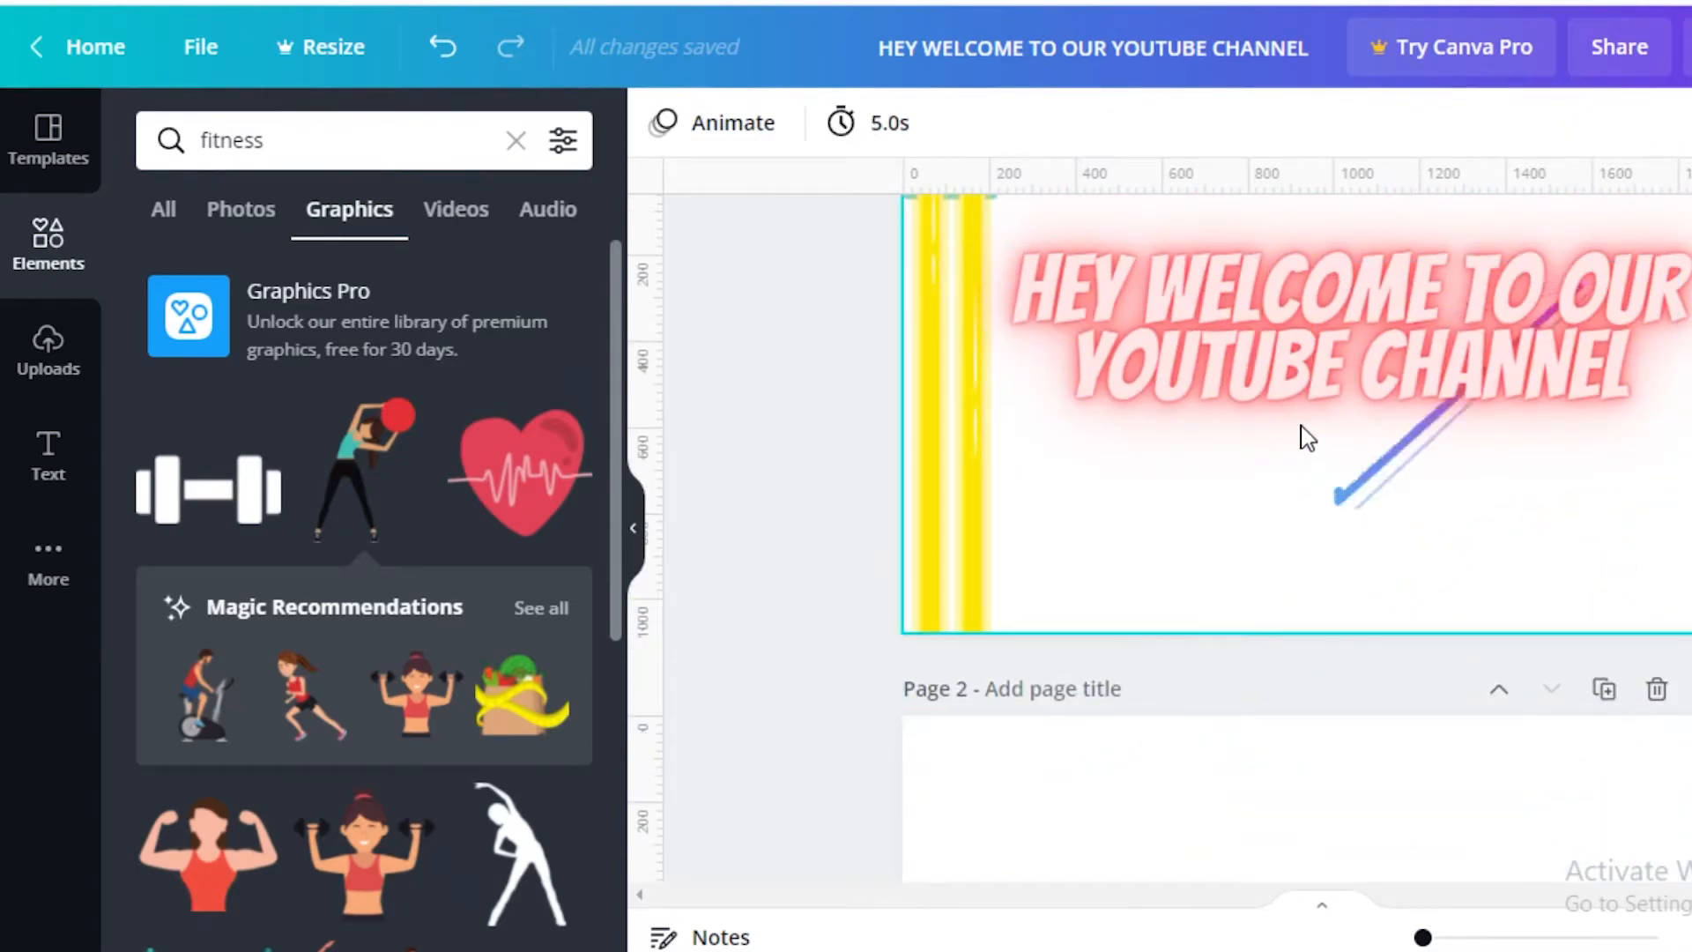
{"action": "scroll", "coordinate": [1406, 445], "scroll_direction": "up", "scroll_amount": 1}
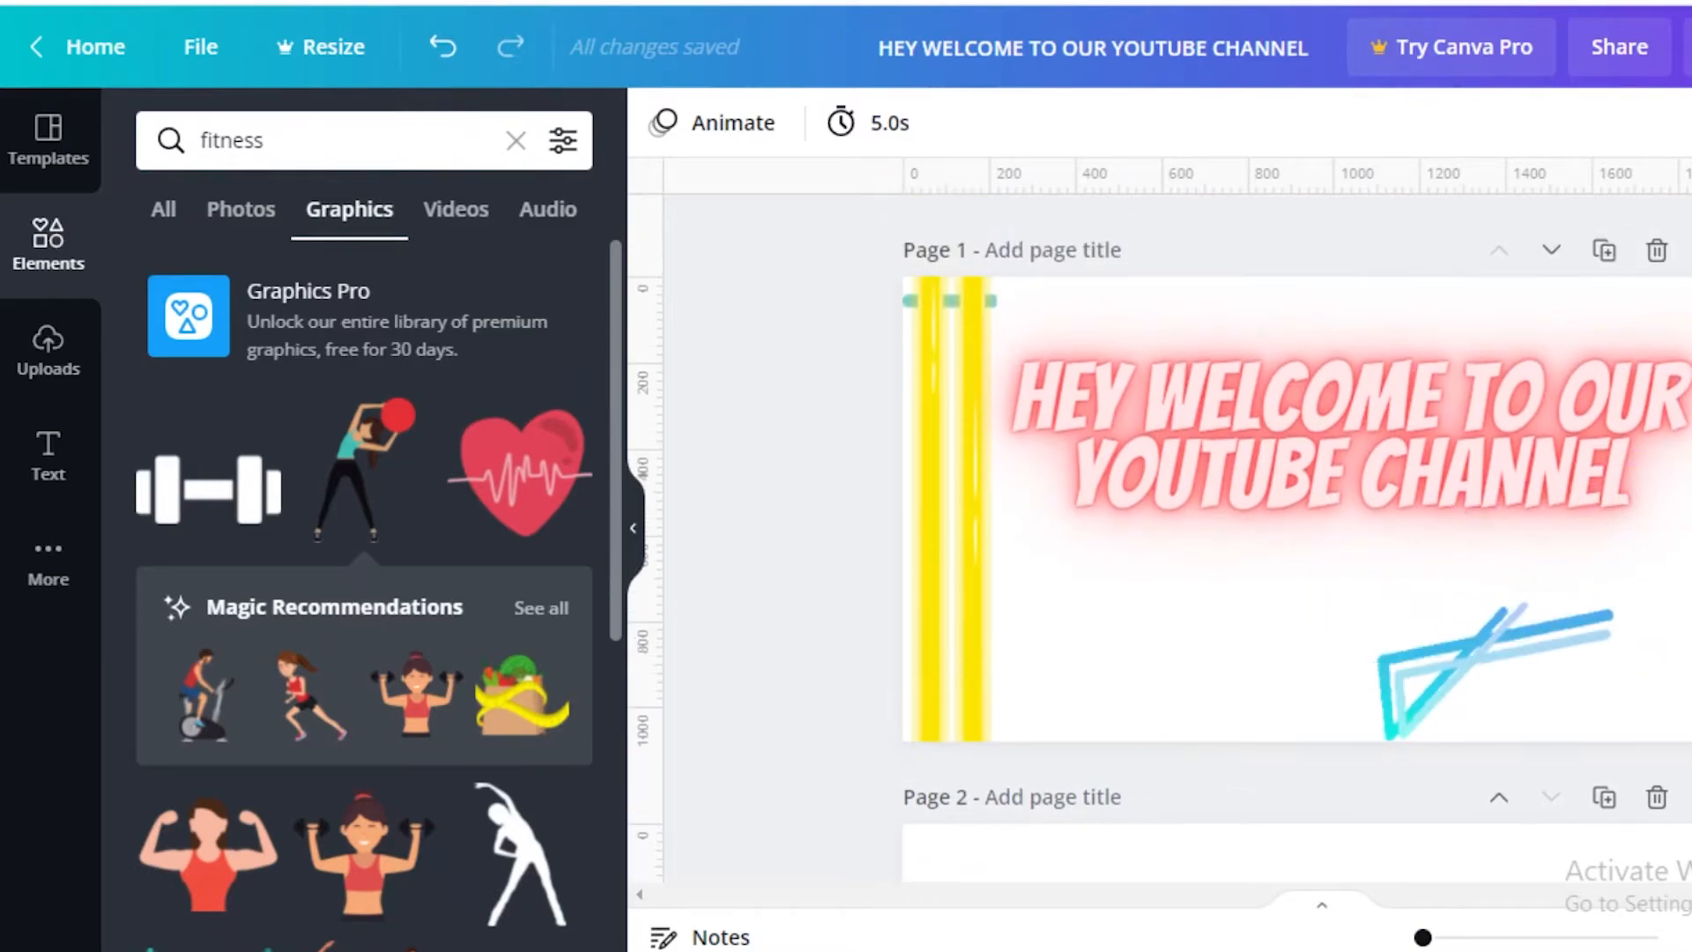
{"action": "left_click", "coordinate": [1687, 48]}
{"action": "left_click", "coordinate": [1648, 331]}
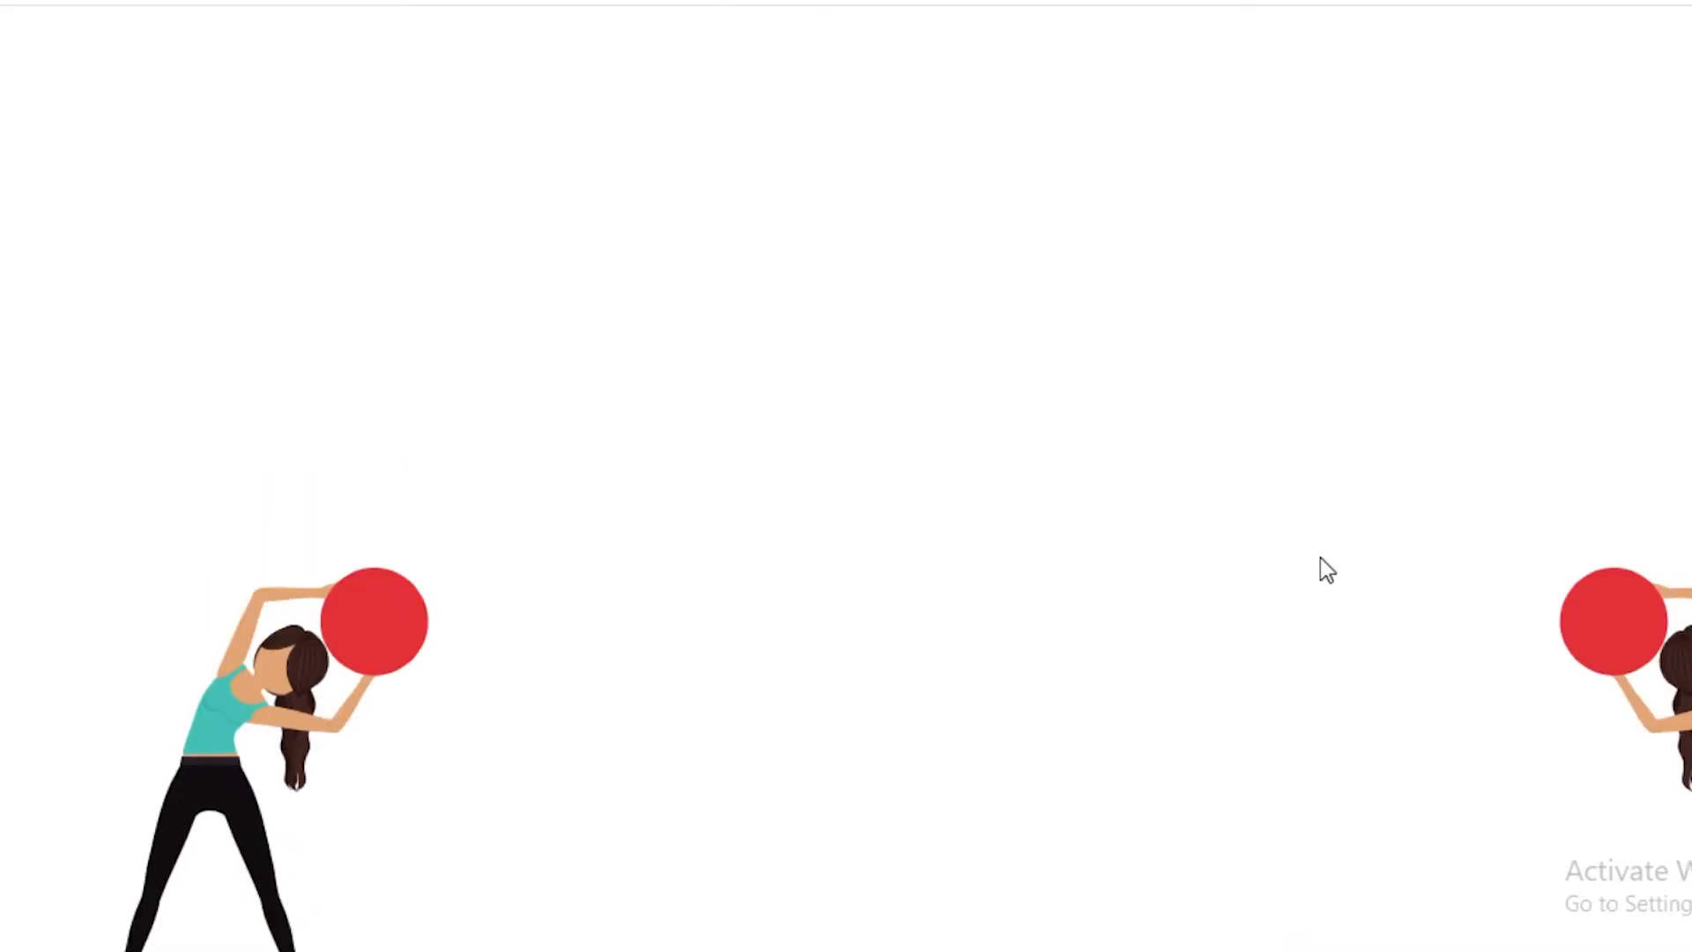
{"action": "key", "text": "Escape"}
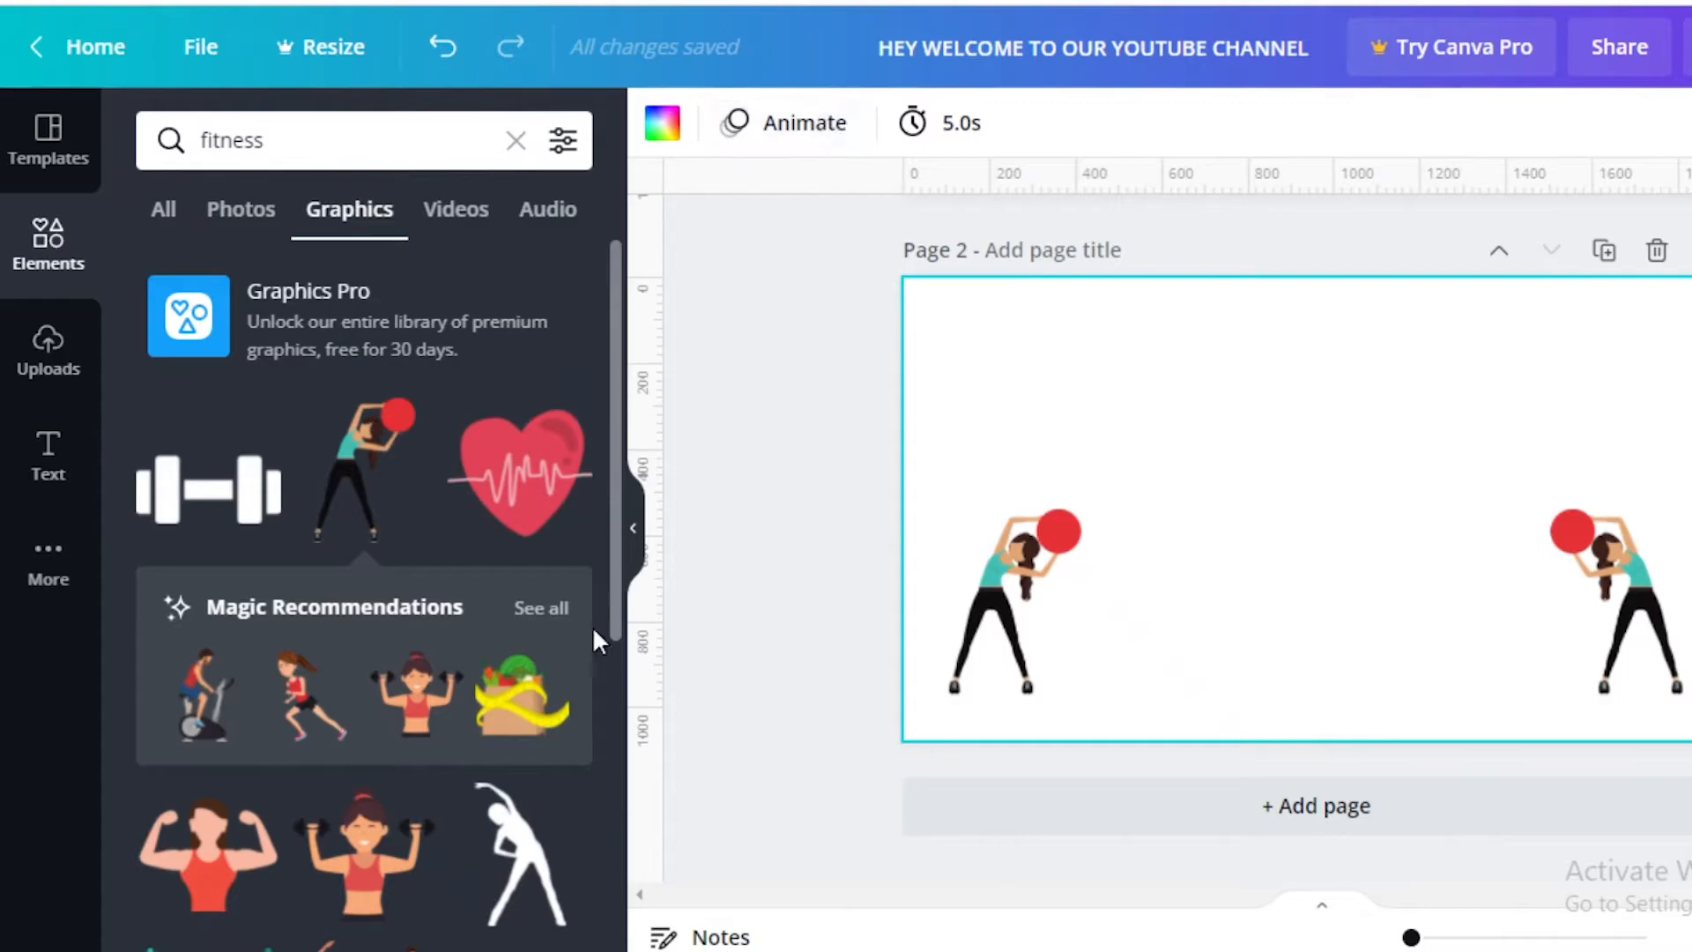
- Try to apply the Neon element animation to the left stretching woman, dismissing the Canva Pro trial offer
{"action": "left_click", "coordinate": [996, 689]}
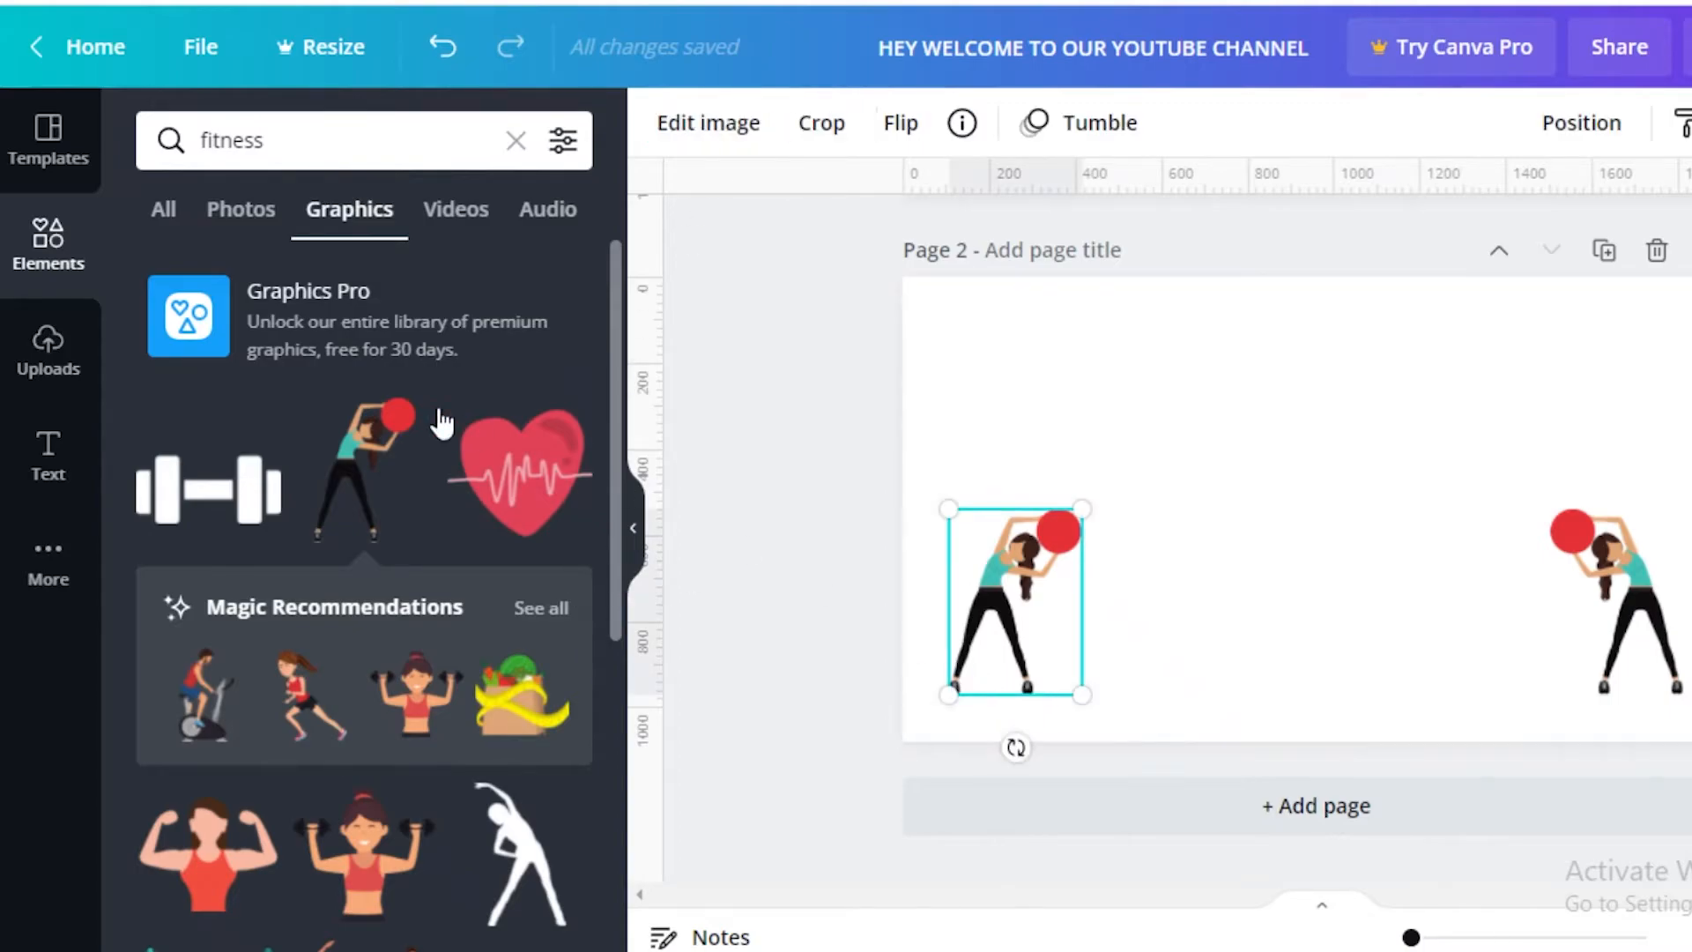
{"action": "left_click", "coordinate": [1073, 127]}
{"action": "scroll", "coordinate": [457, 814], "scroll_direction": "down", "scroll_amount": 2}
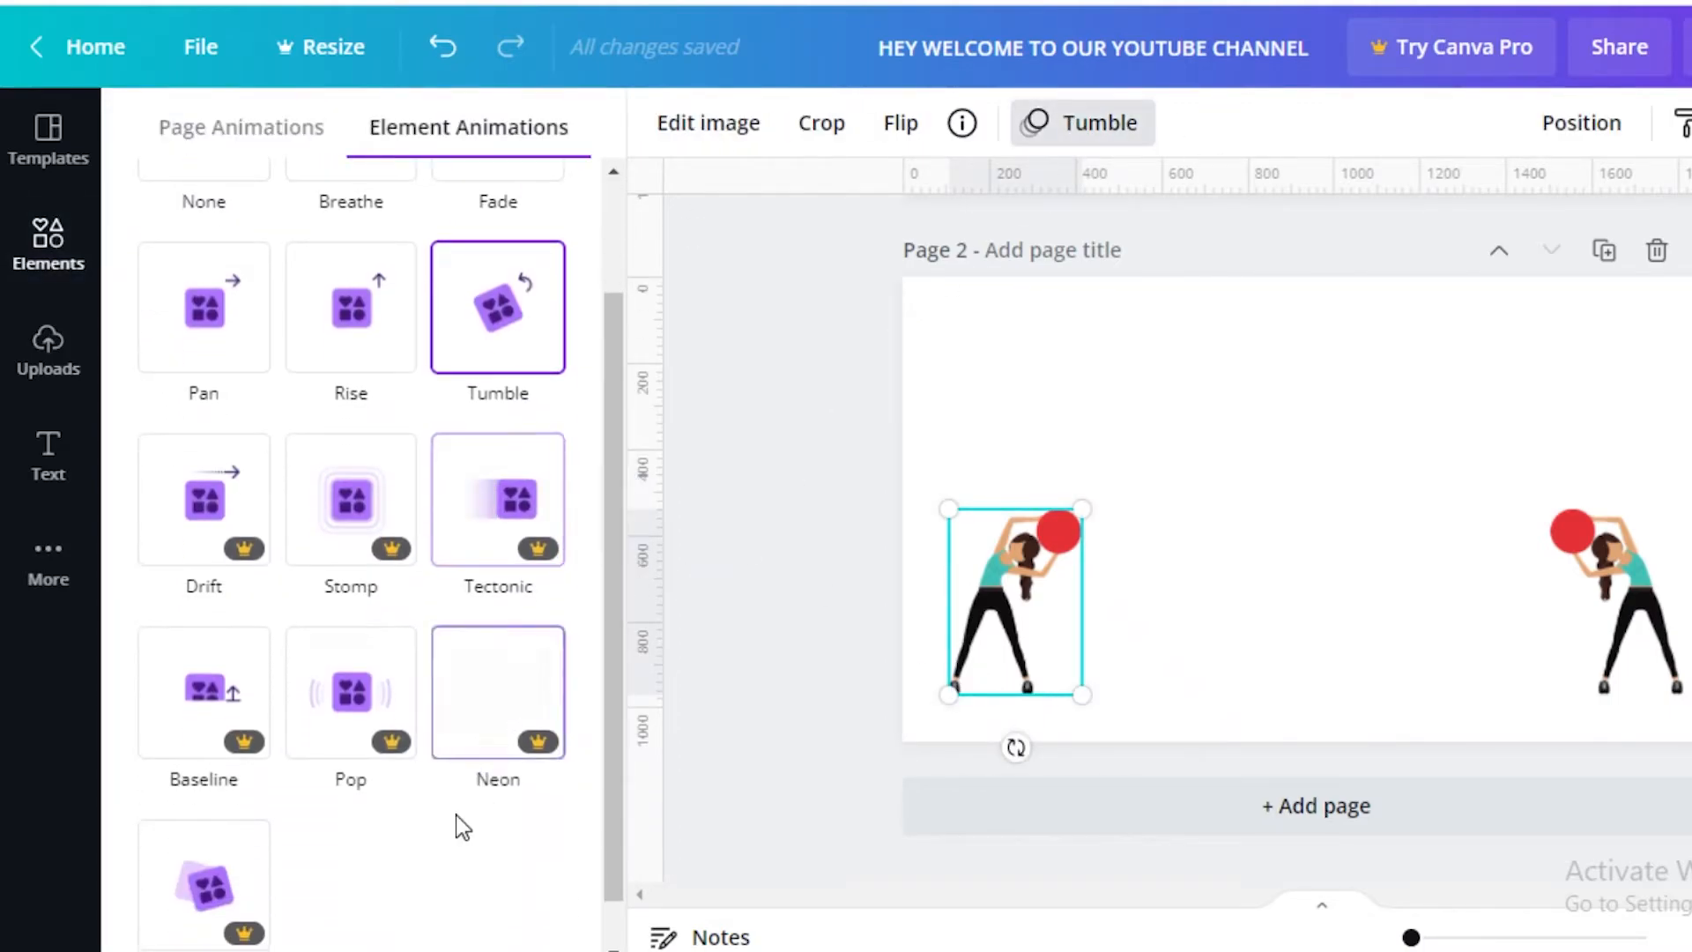
{"action": "left_click", "coordinate": [491, 680]}
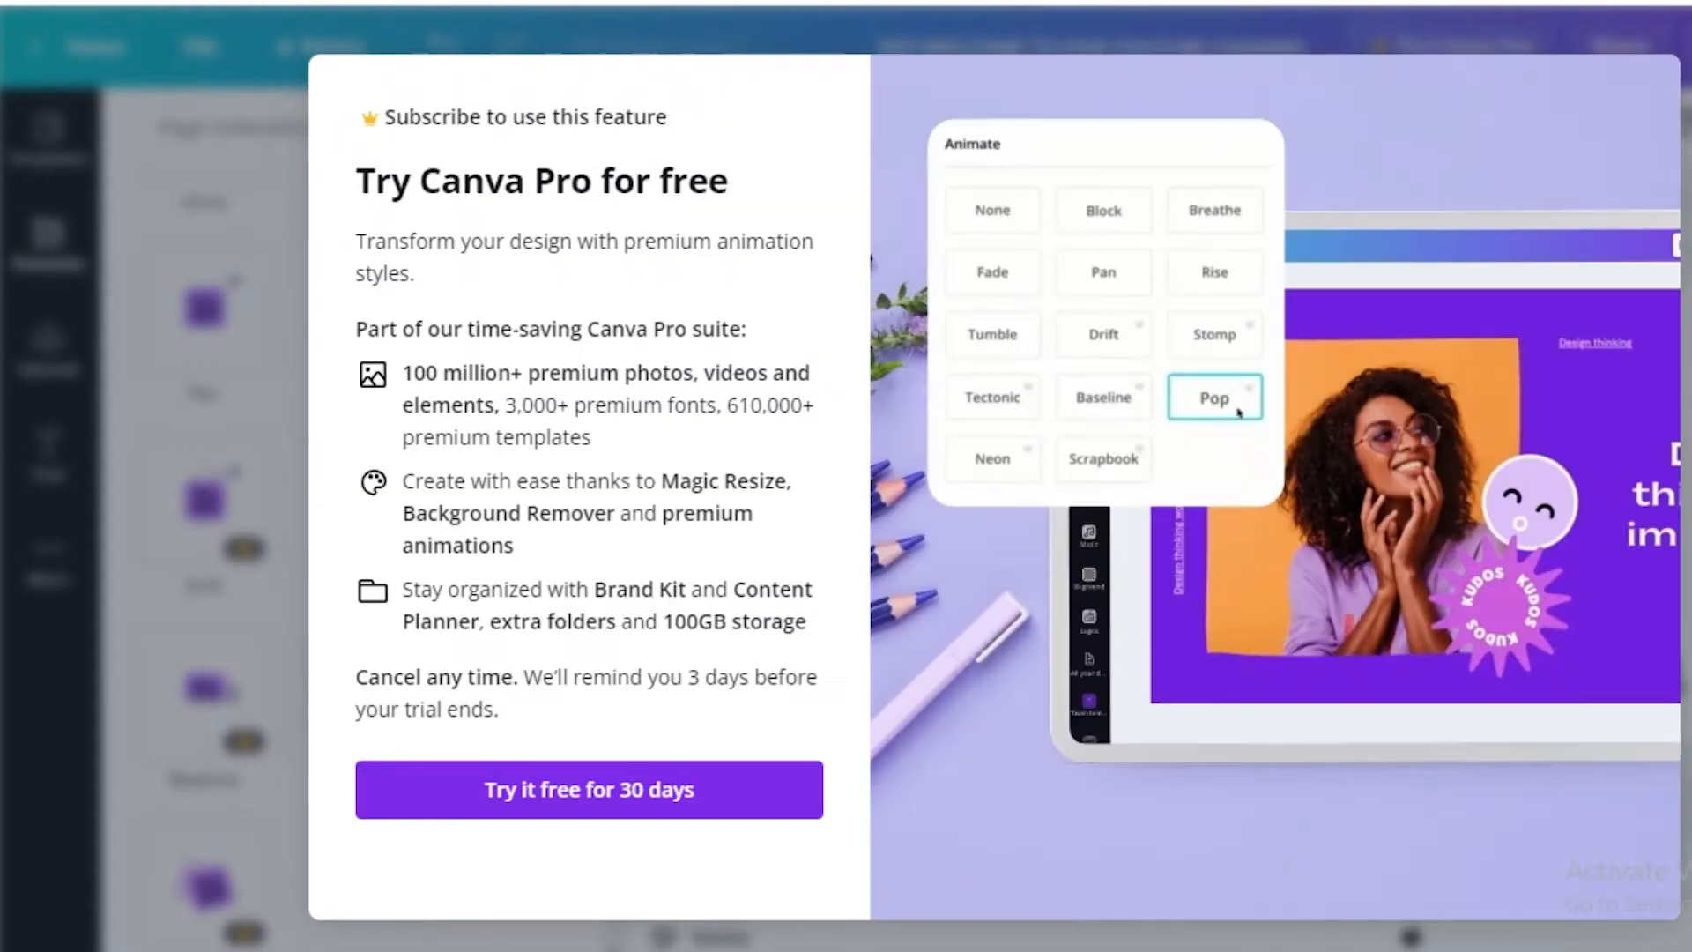
{"action": "left_click", "coordinate": [1679, 96]}
{"action": "left_click", "coordinate": [513, 721]}
{"action": "left_click", "coordinate": [1685, 63]}
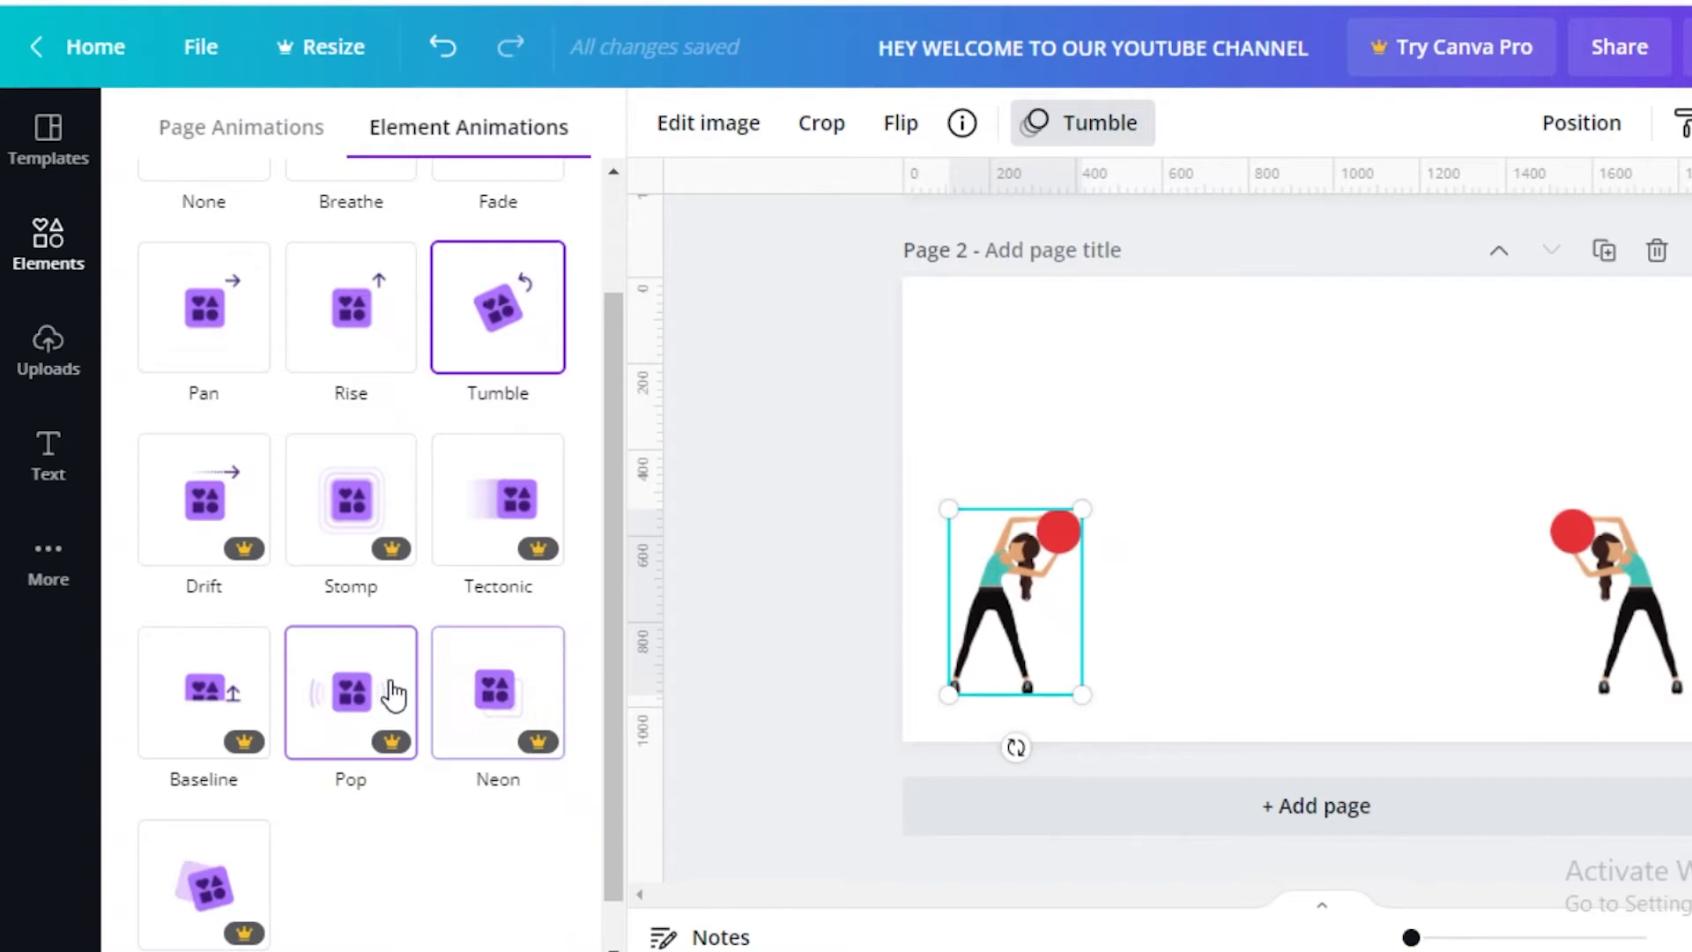
- Look through the available element animation styles for the left stretching woman, then return to the fitness graphics
{"action": "scroll", "coordinate": [241, 887], "scroll_direction": "down", "scroll_amount": 1}
{"action": "scroll", "coordinate": [231, 872], "scroll_direction": "up", "scroll_amount": 1}
{"action": "scroll", "coordinate": [226, 850], "scroll_direction": "down", "scroll_amount": 2}
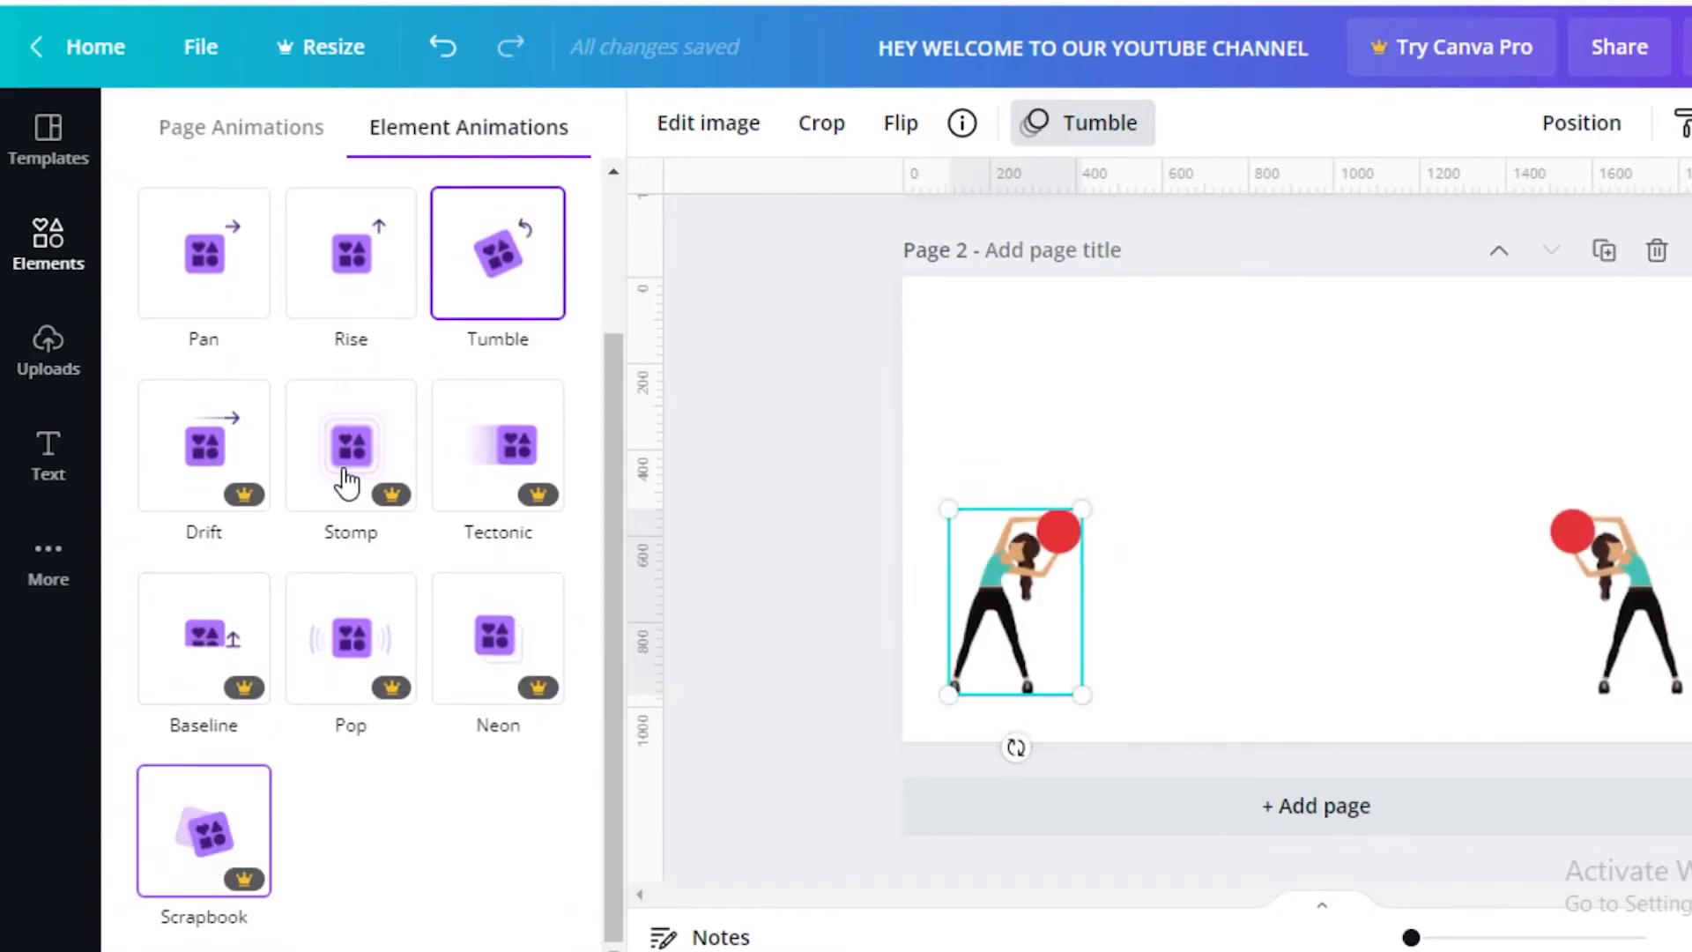
{"action": "scroll", "coordinate": [415, 513], "scroll_direction": "up", "scroll_amount": 2}
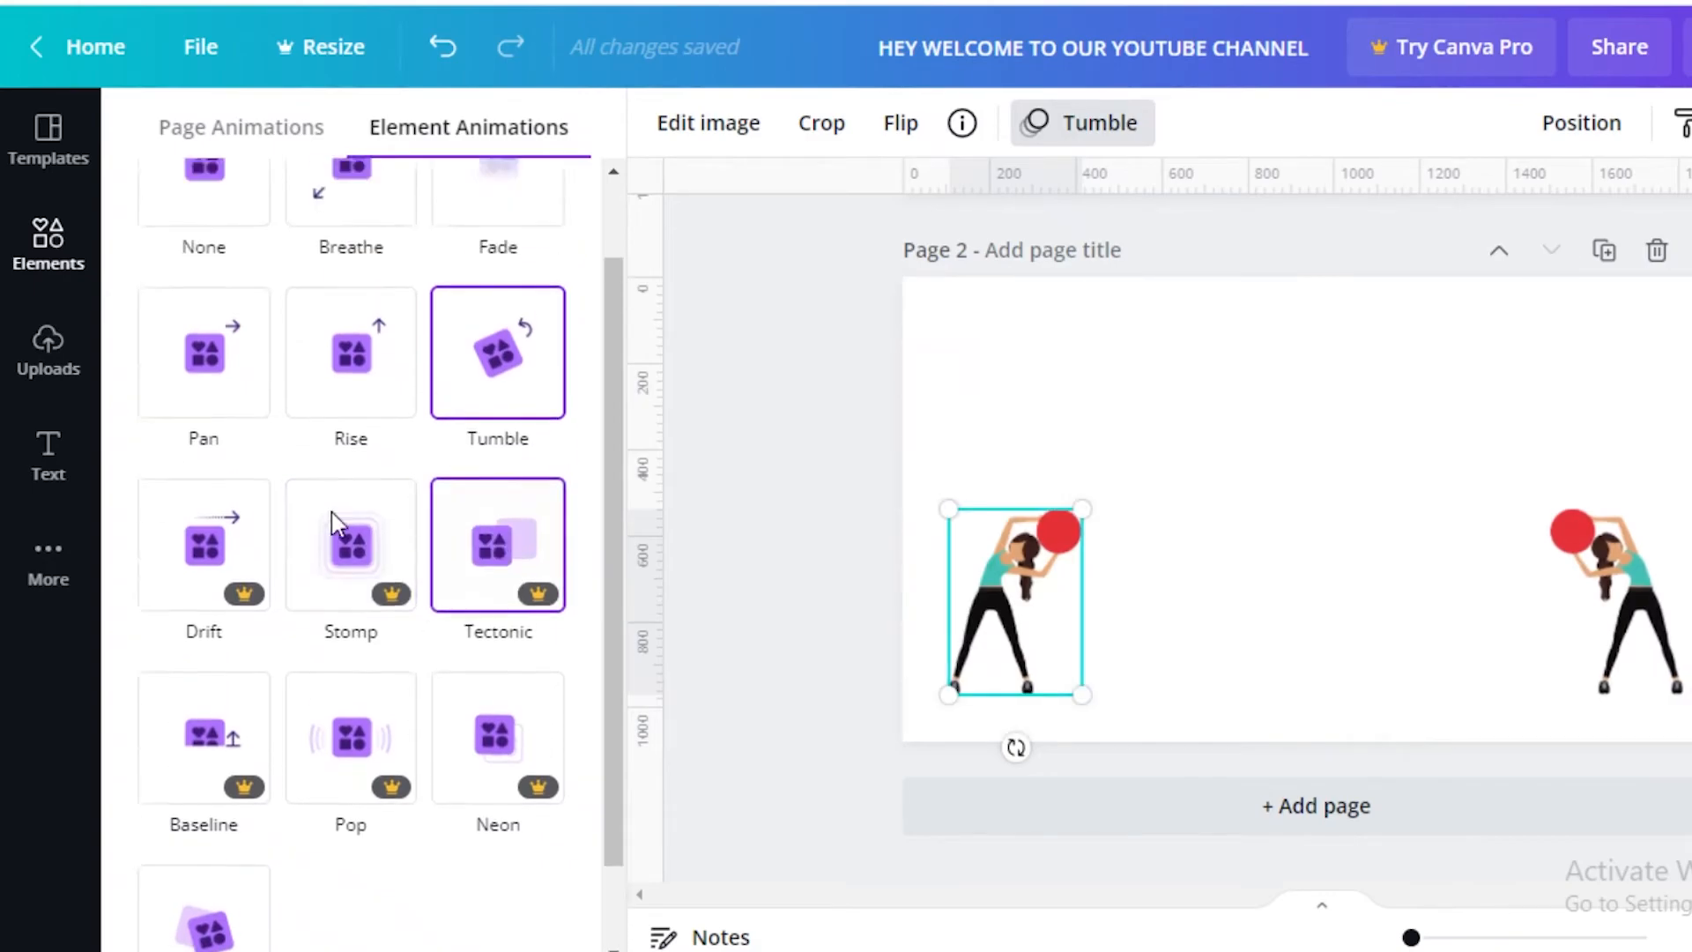
{"action": "scroll", "coordinate": [106, 215], "scroll_direction": "up", "scroll_amount": 3}
{"action": "scroll", "coordinate": [828, 536], "scroll_direction": "down", "scroll_amount": 3}
{"action": "left_click", "coordinate": [49, 245]}
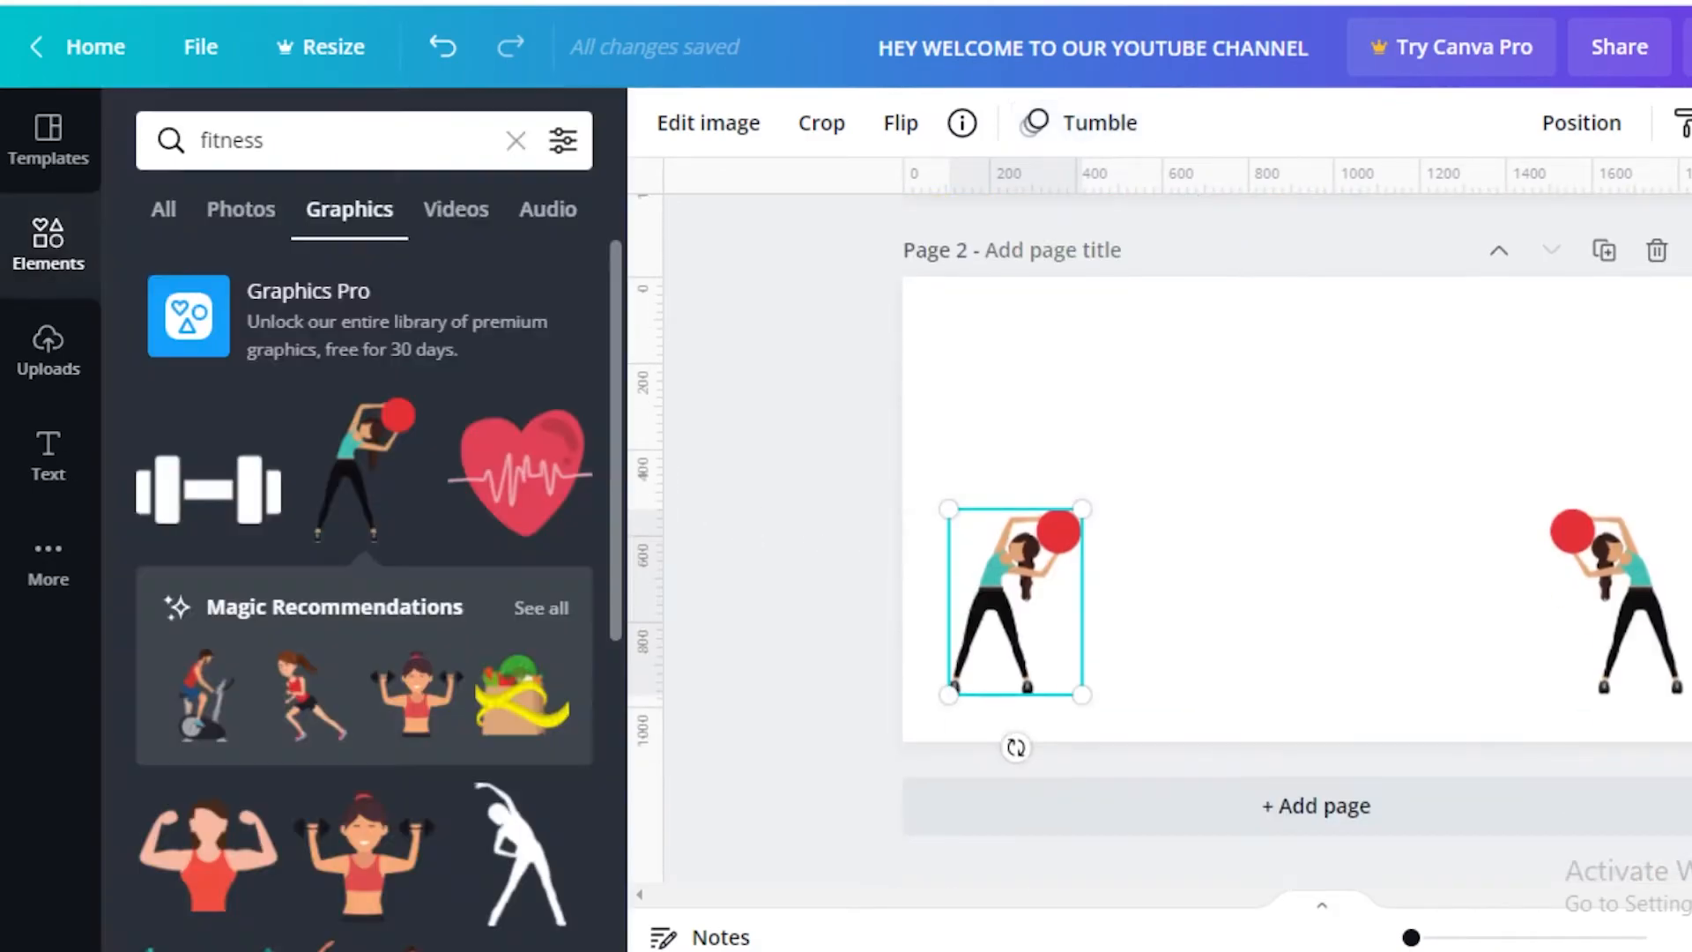
- Try the Block page animation on page 1, then apply Rise to the page instead
{"action": "scroll", "coordinate": [1130, 394], "scroll_direction": "up", "scroll_amount": 4}
{"action": "left_click", "coordinate": [1093, 516]}
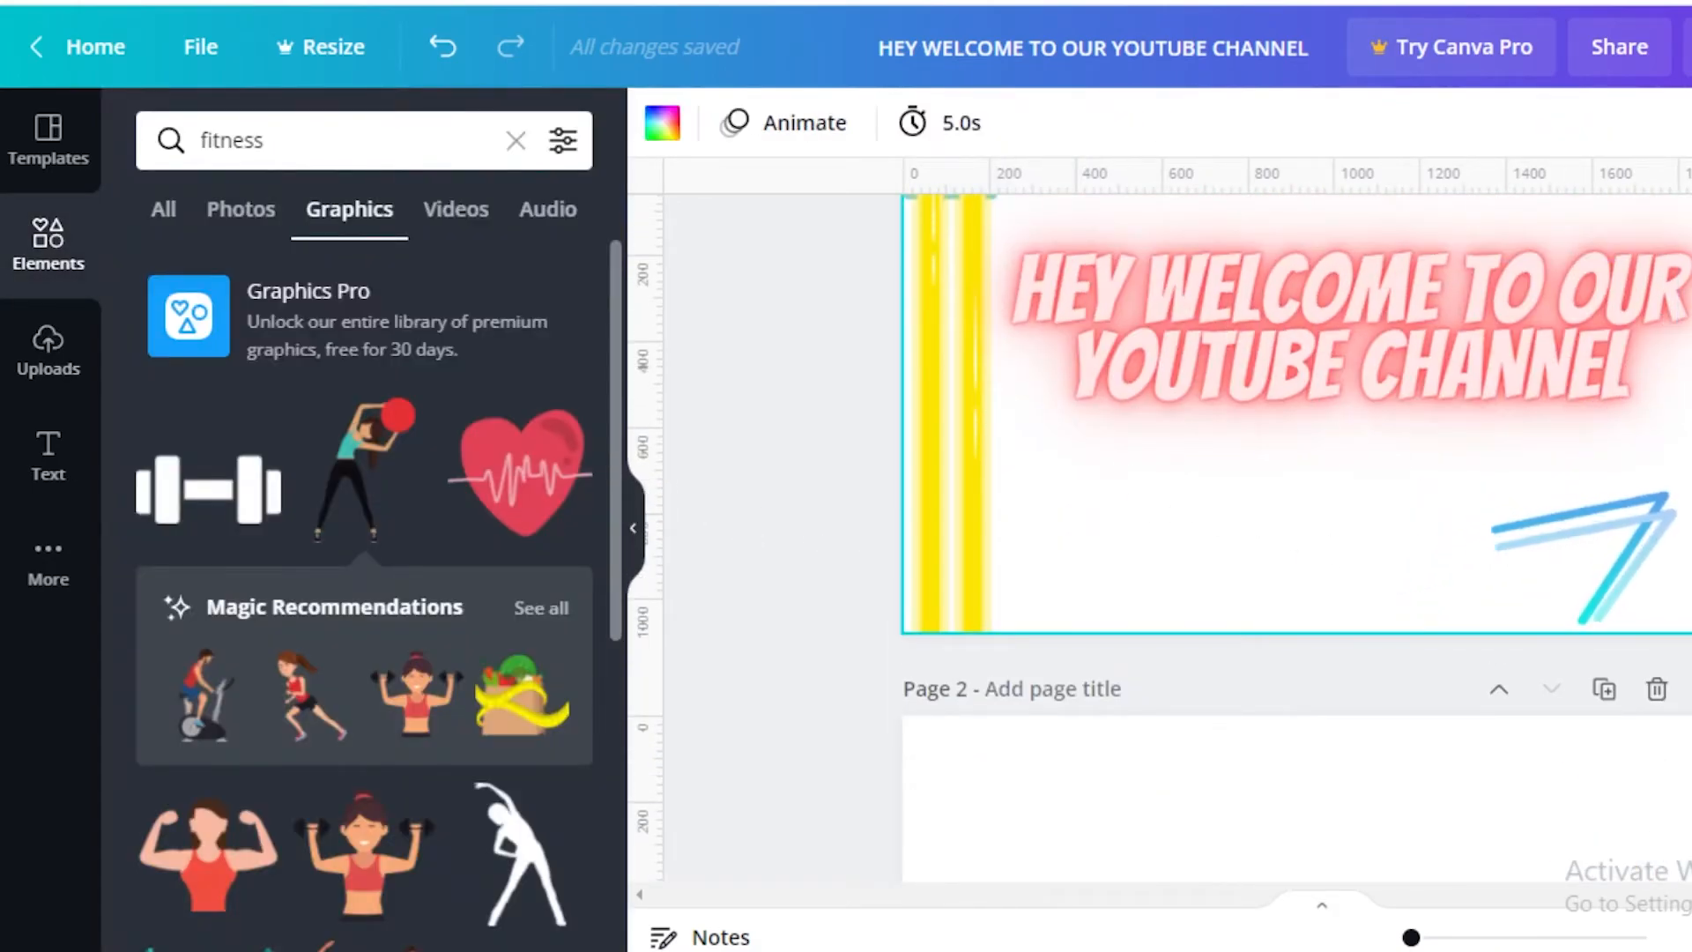
{"action": "scroll", "coordinate": [1421, 569], "scroll_direction": "up", "scroll_amount": 1}
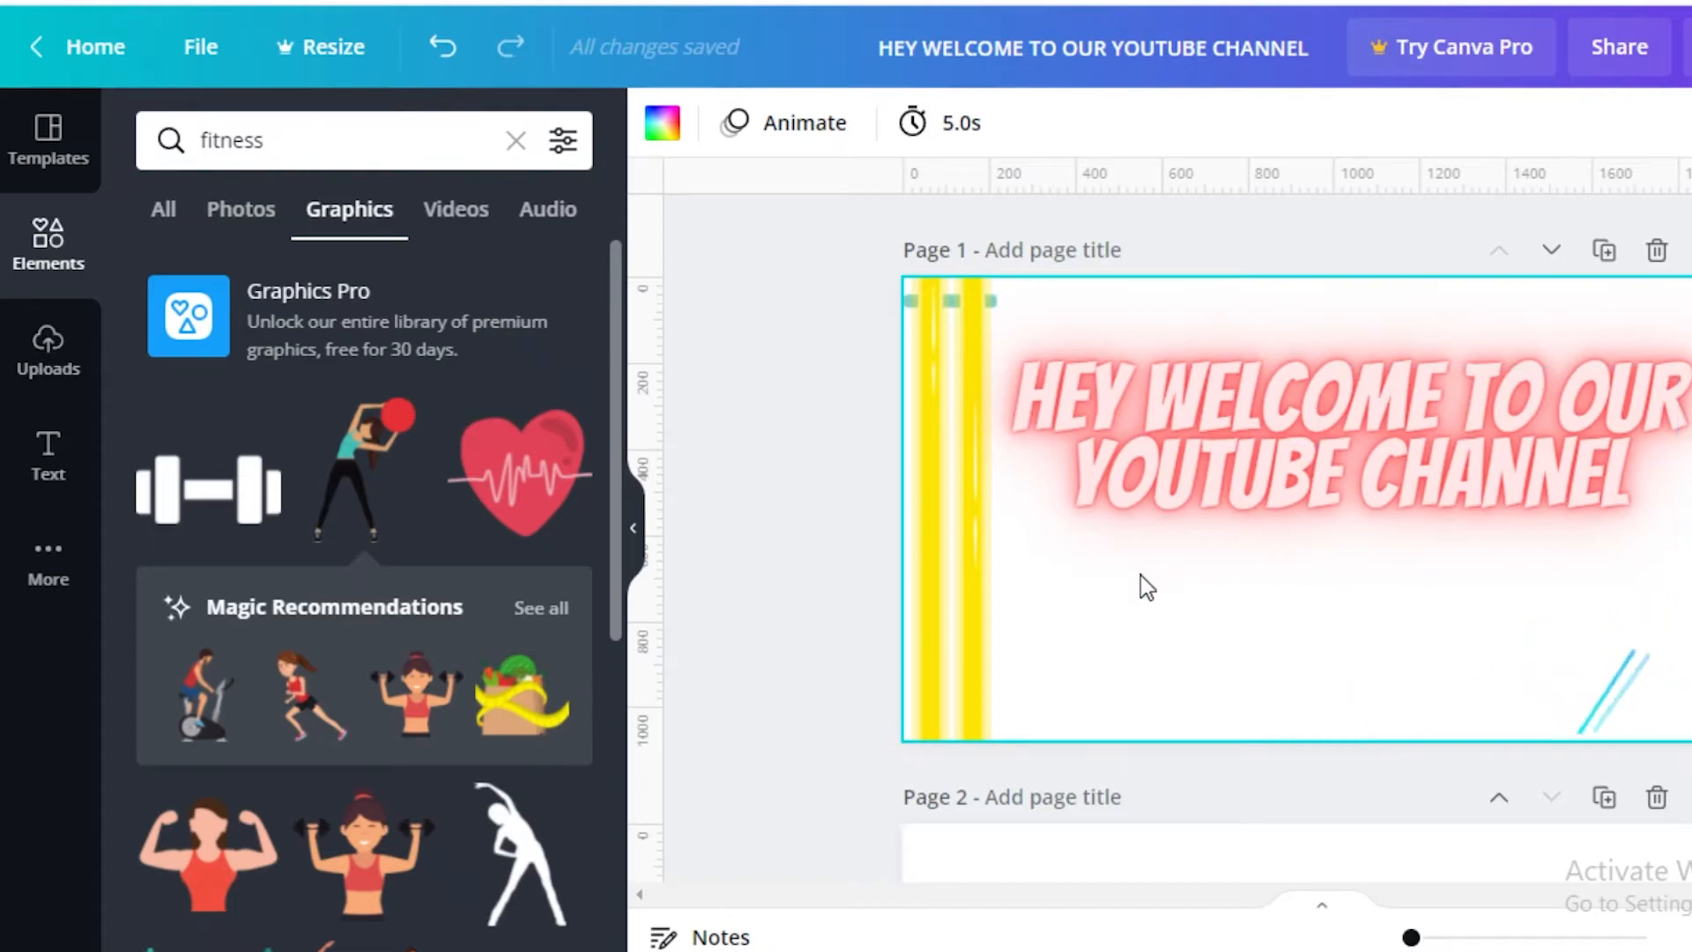
{"action": "left_click", "coordinate": [834, 134]}
{"action": "left_click", "coordinate": [357, 297]}
{"action": "left_click", "coordinate": [1036, 701]}
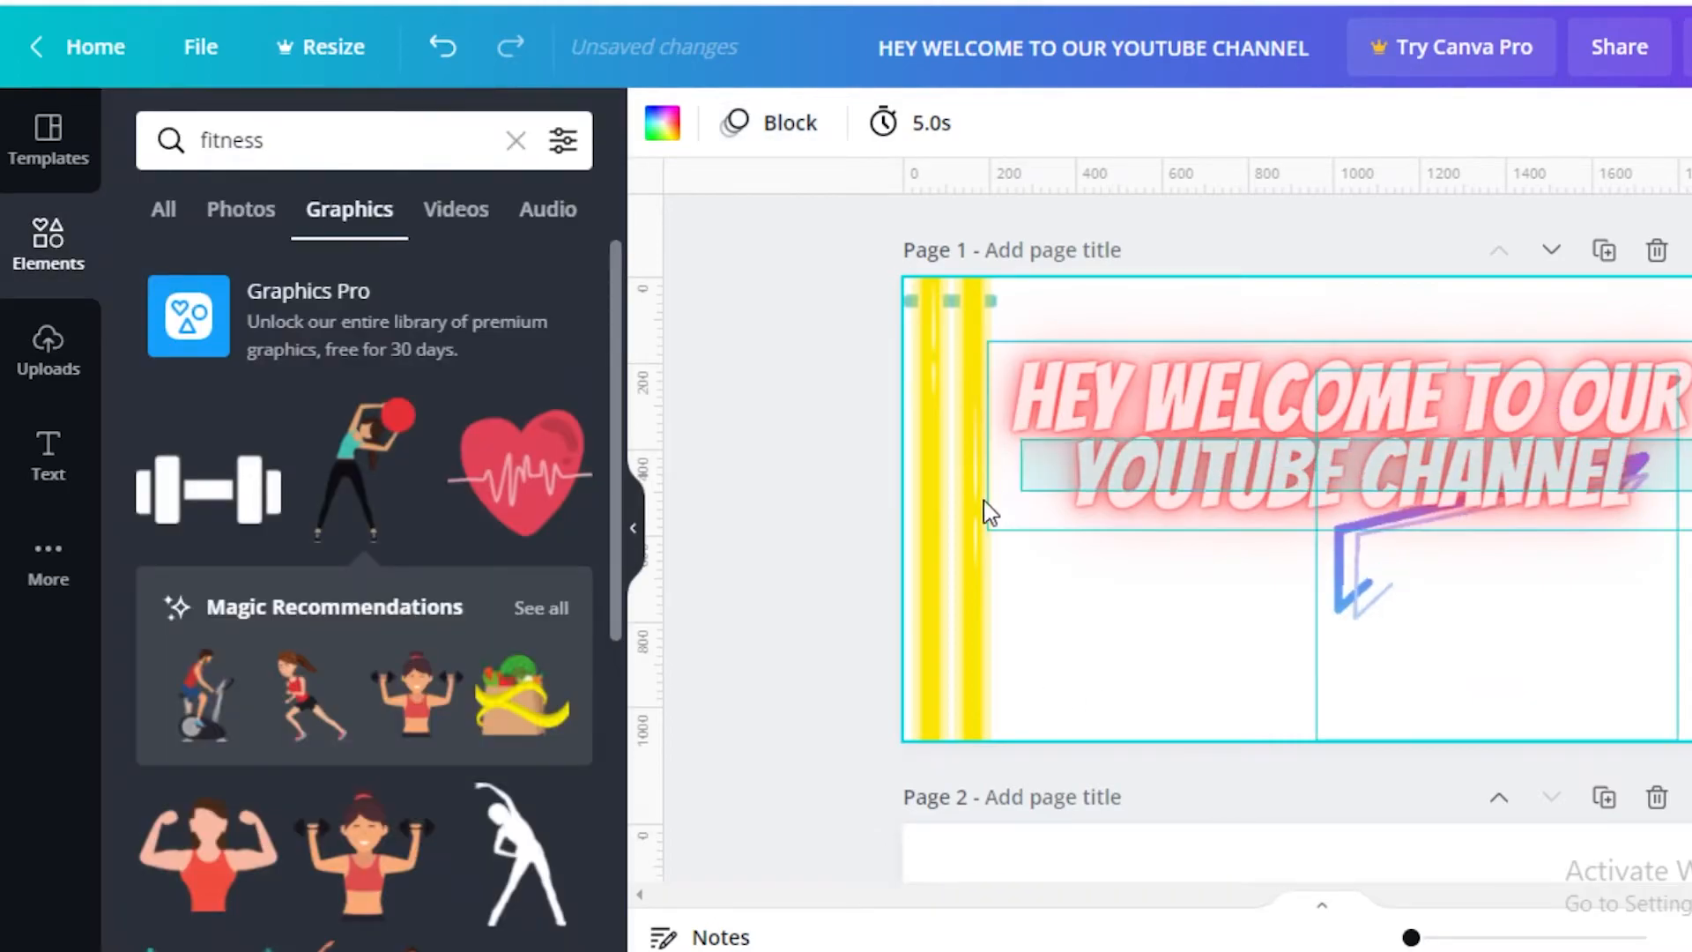
{"action": "left_click", "coordinate": [773, 123]}
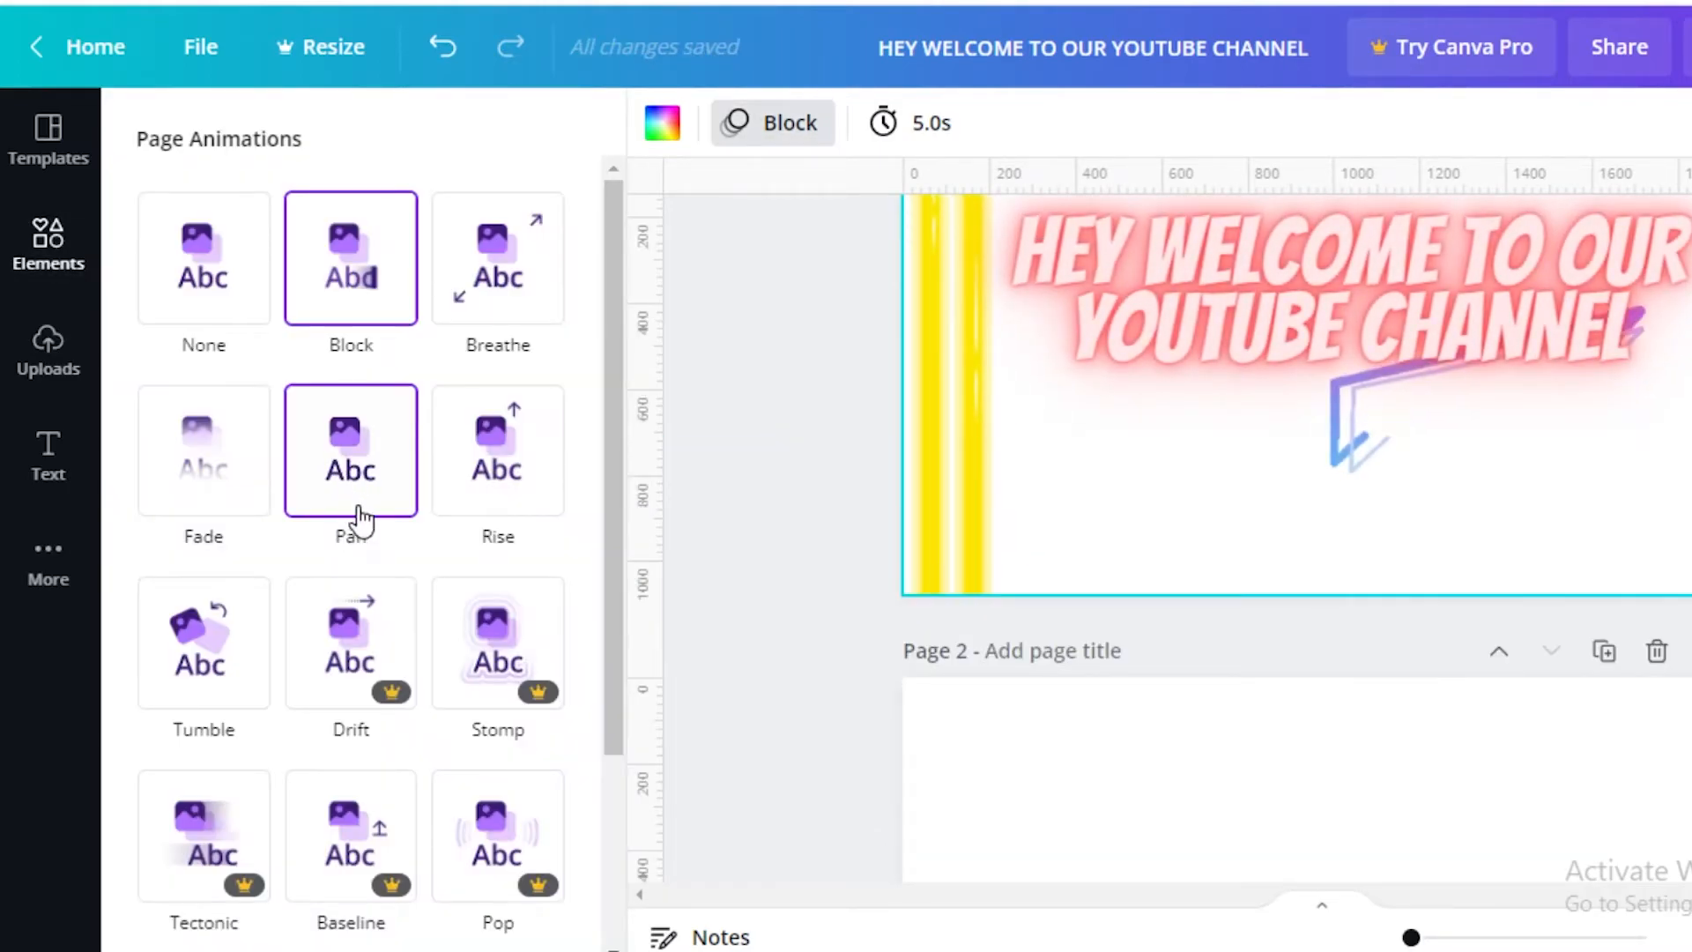
{"action": "left_click", "coordinate": [493, 498]}
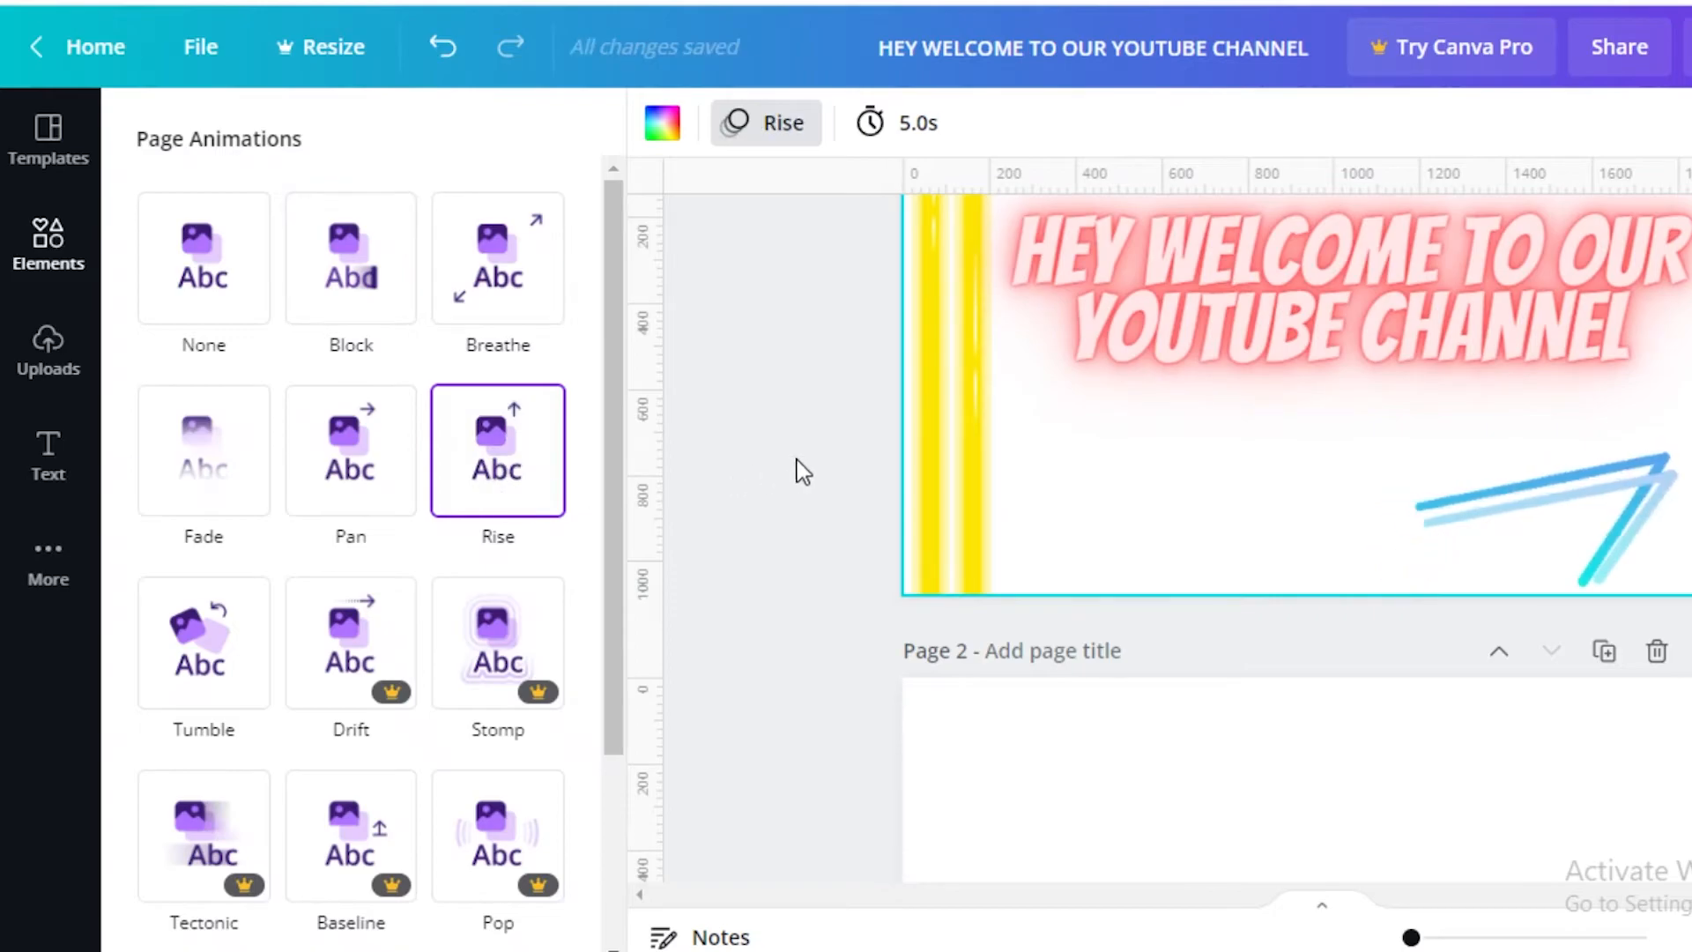
{"action": "left_click", "coordinate": [770, 397]}
- Try the Block and Breathe page animations on page 2, then apply Rise to the page and deselect it
{"action": "scroll", "coordinate": [812, 361], "scroll_direction": "down", "scroll_amount": 3}
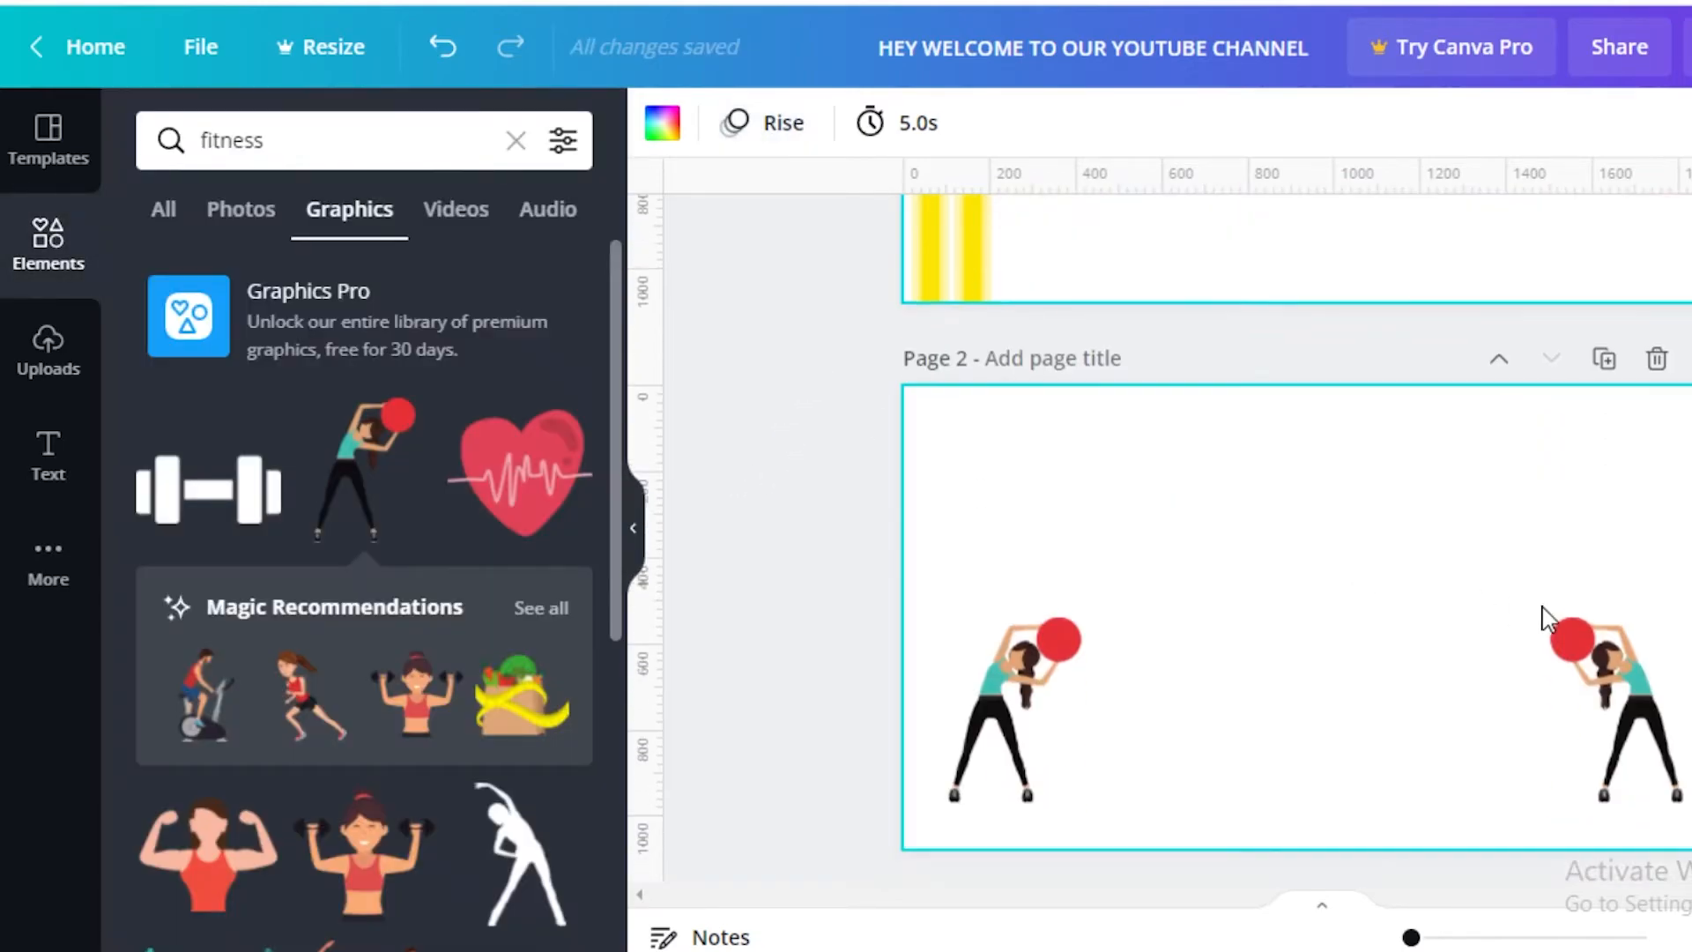
{"action": "left_click", "coordinate": [1043, 410]}
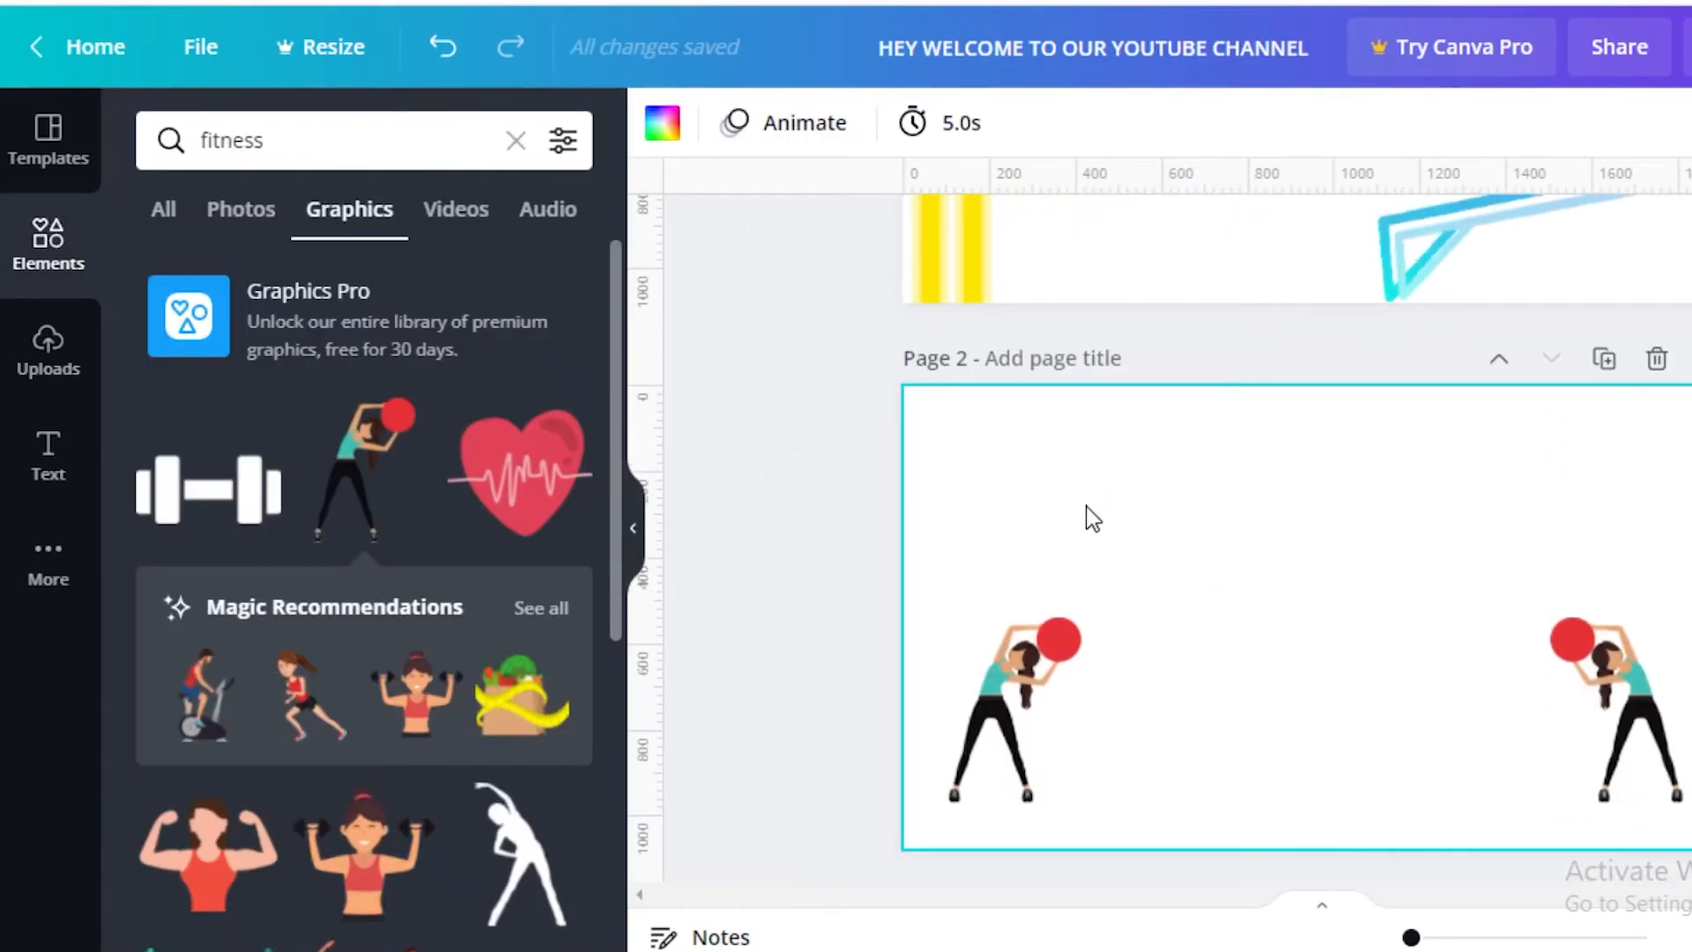
{"action": "left_click", "coordinate": [794, 123]}
{"action": "left_click", "coordinate": [364, 300]}
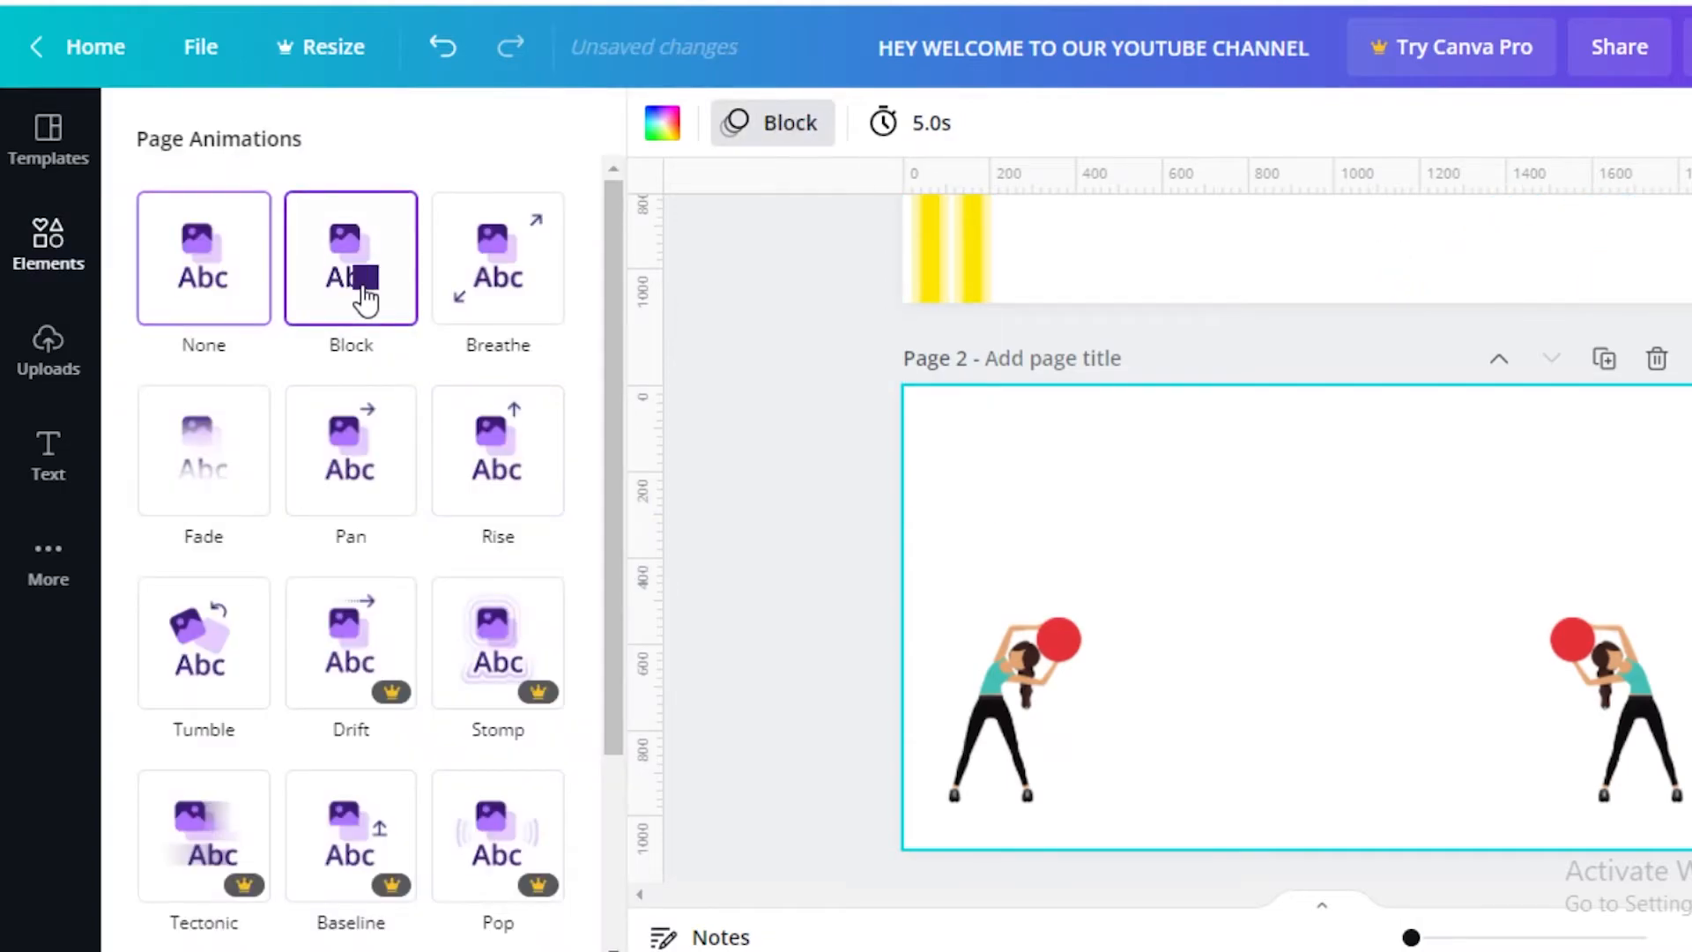
{"action": "left_click", "coordinate": [505, 278]}
{"action": "left_click", "coordinate": [498, 449]}
{"action": "left_click", "coordinate": [765, 680]}
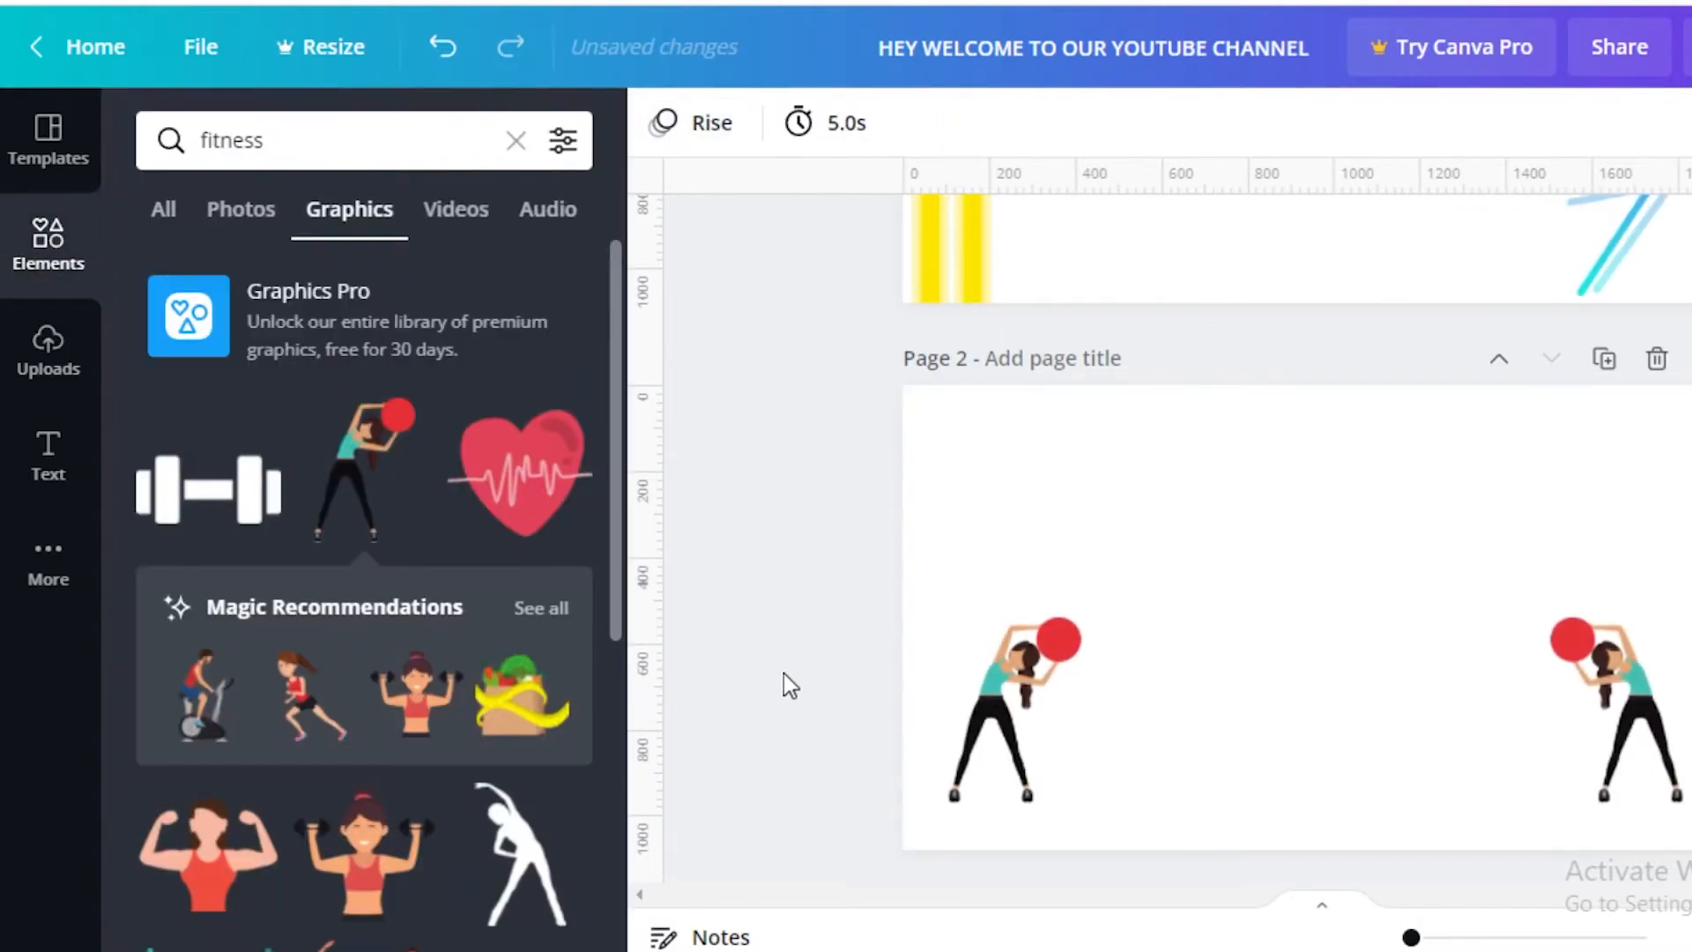
{"action": "scroll", "coordinate": [993, 578], "scroll_direction": "up", "scroll_amount": 4}
{"action": "scroll", "coordinate": [1430, 739], "scroll_direction": "down", "scroll_amount": 4}
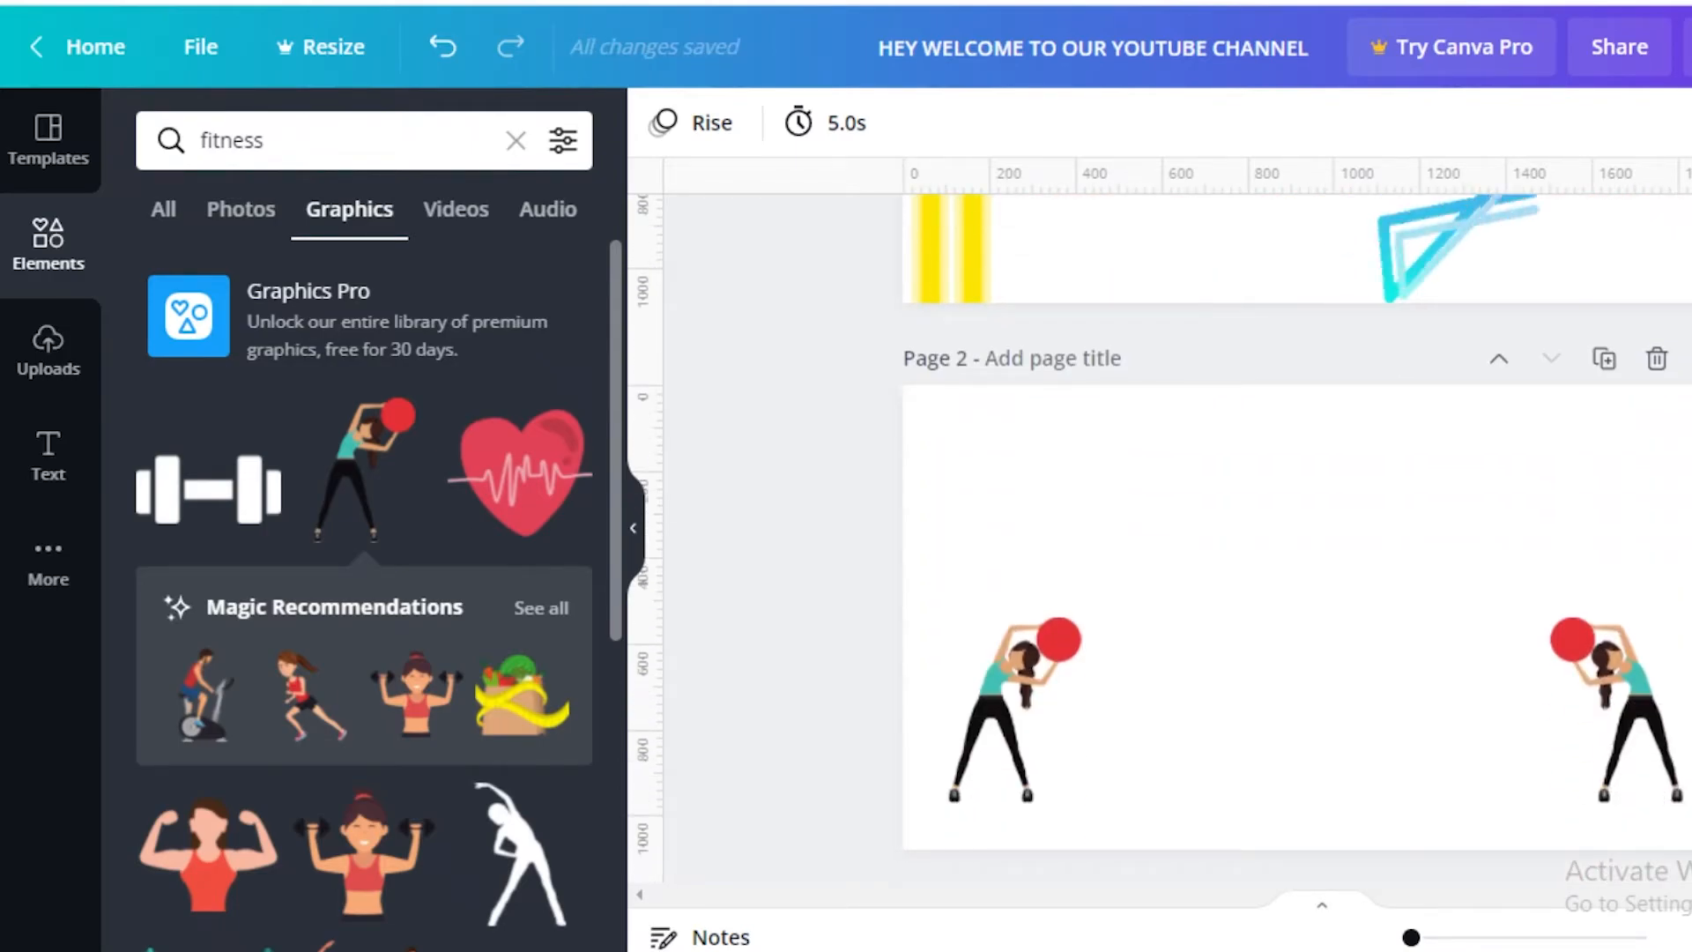
{"action": "scroll", "coordinate": [1508, 709], "scroll_direction": "up", "scroll_amount": 3}
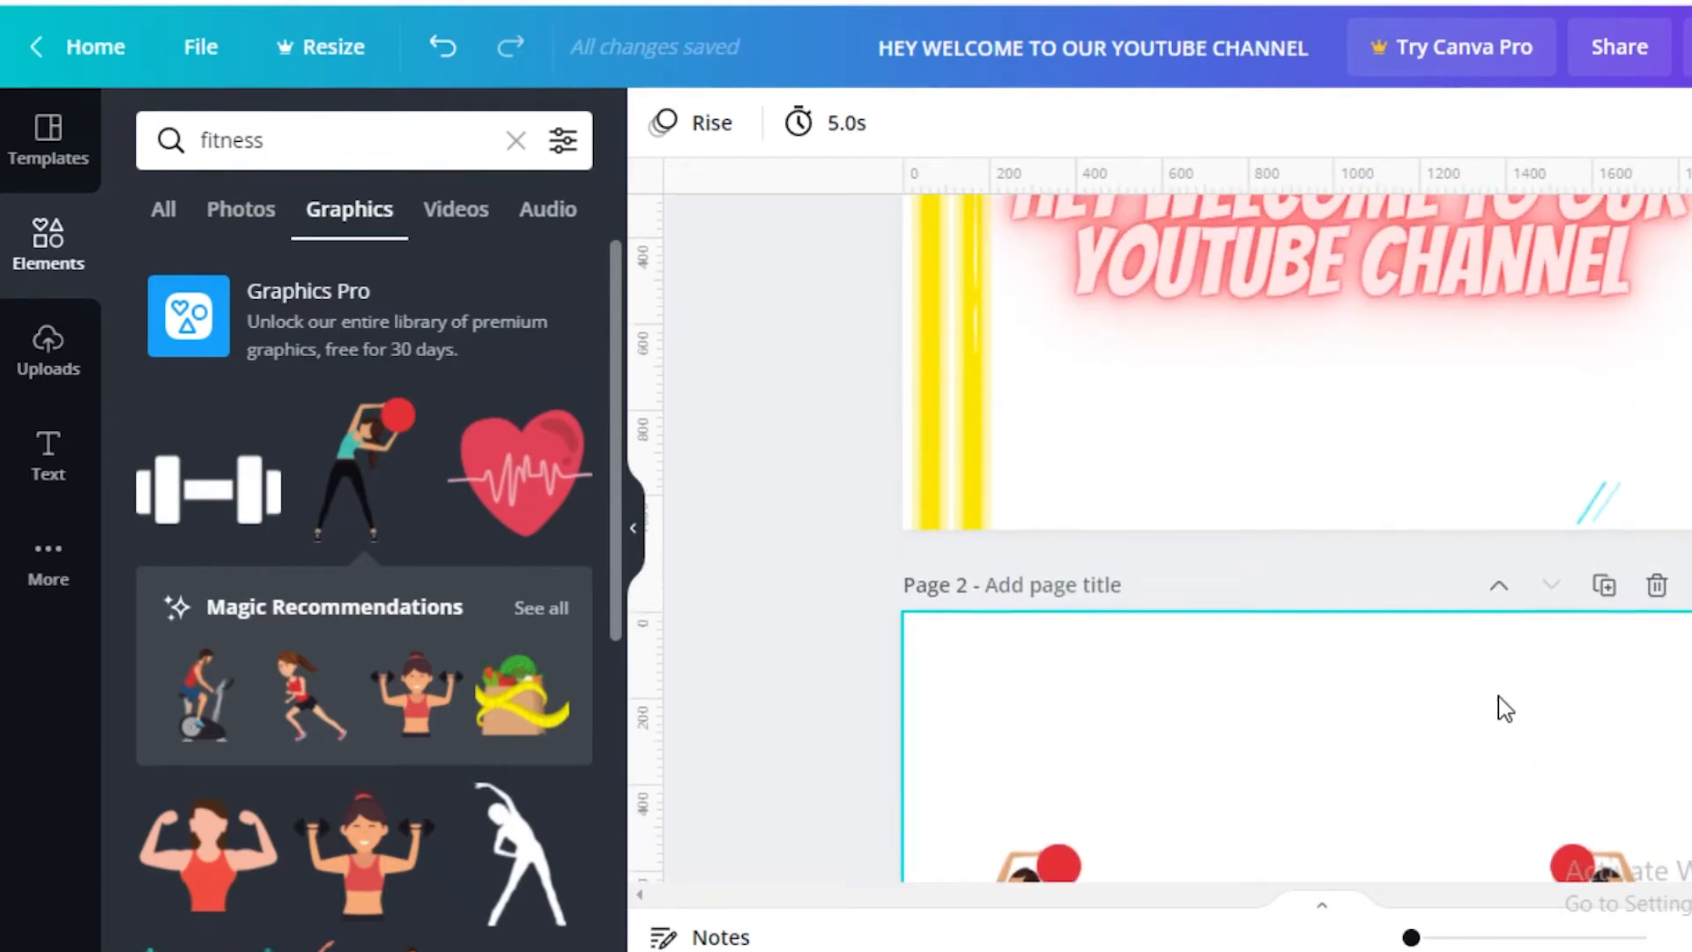
{"action": "scroll", "coordinate": [1513, 720], "scroll_direction": "up", "scroll_amount": 3}
{"action": "scroll", "coordinate": [1530, 650], "scroll_direction": "down", "scroll_amount": 7}
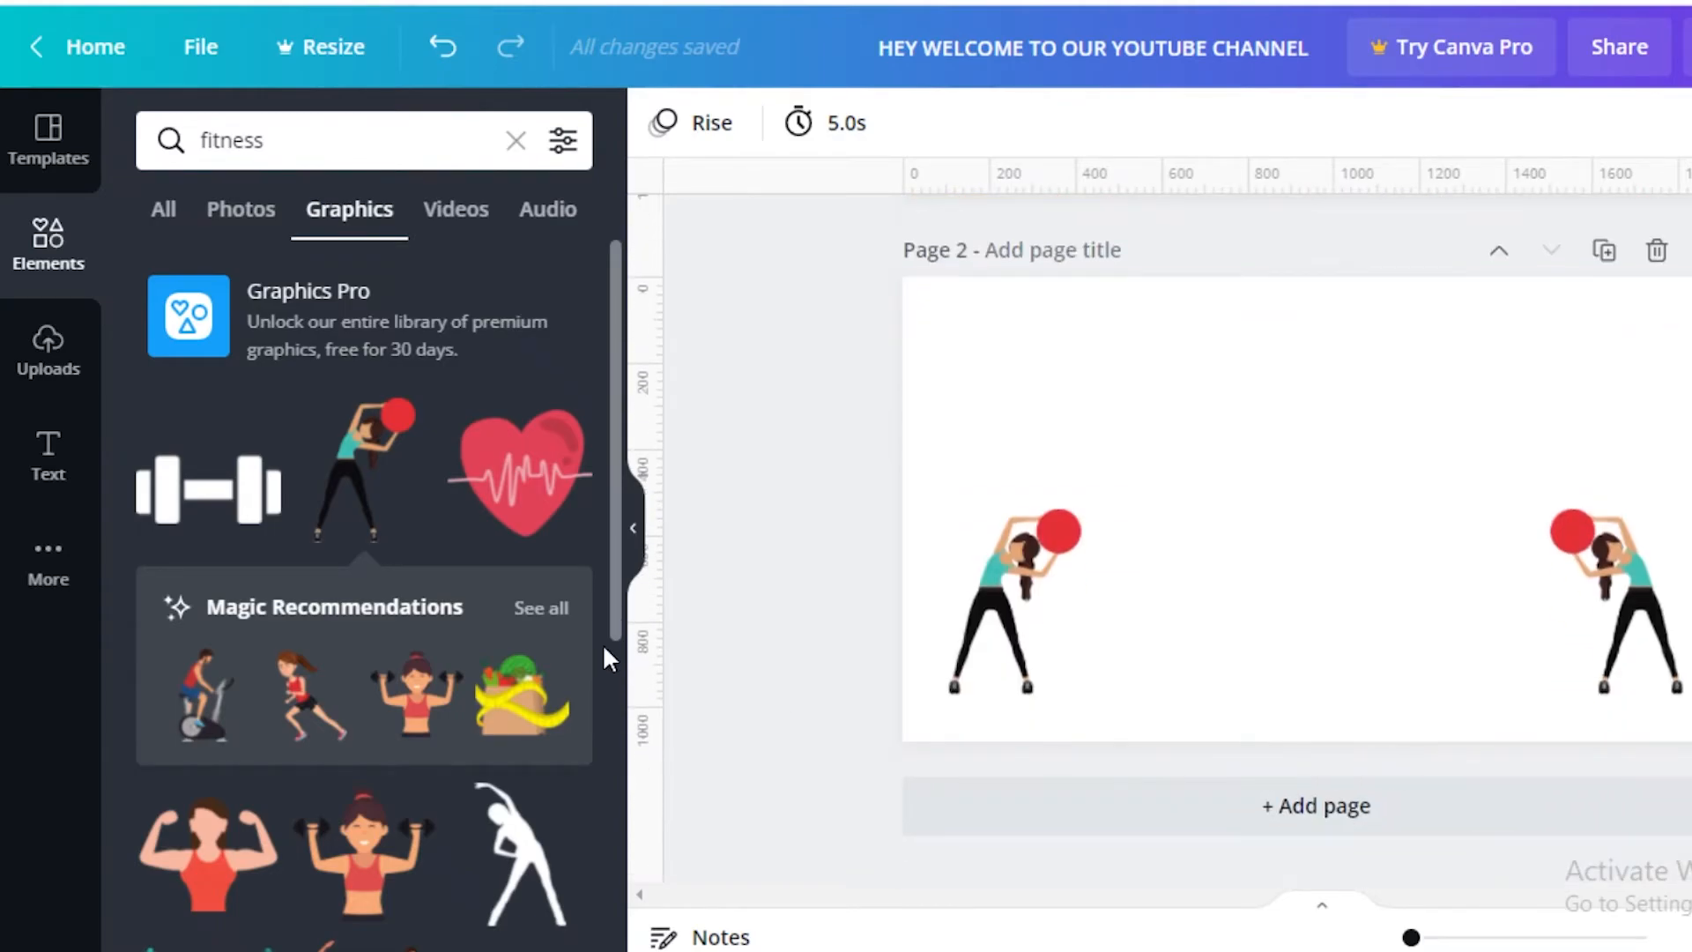
{"action": "scroll", "coordinate": [742, 631], "scroll_direction": "up", "scroll_amount": 4}
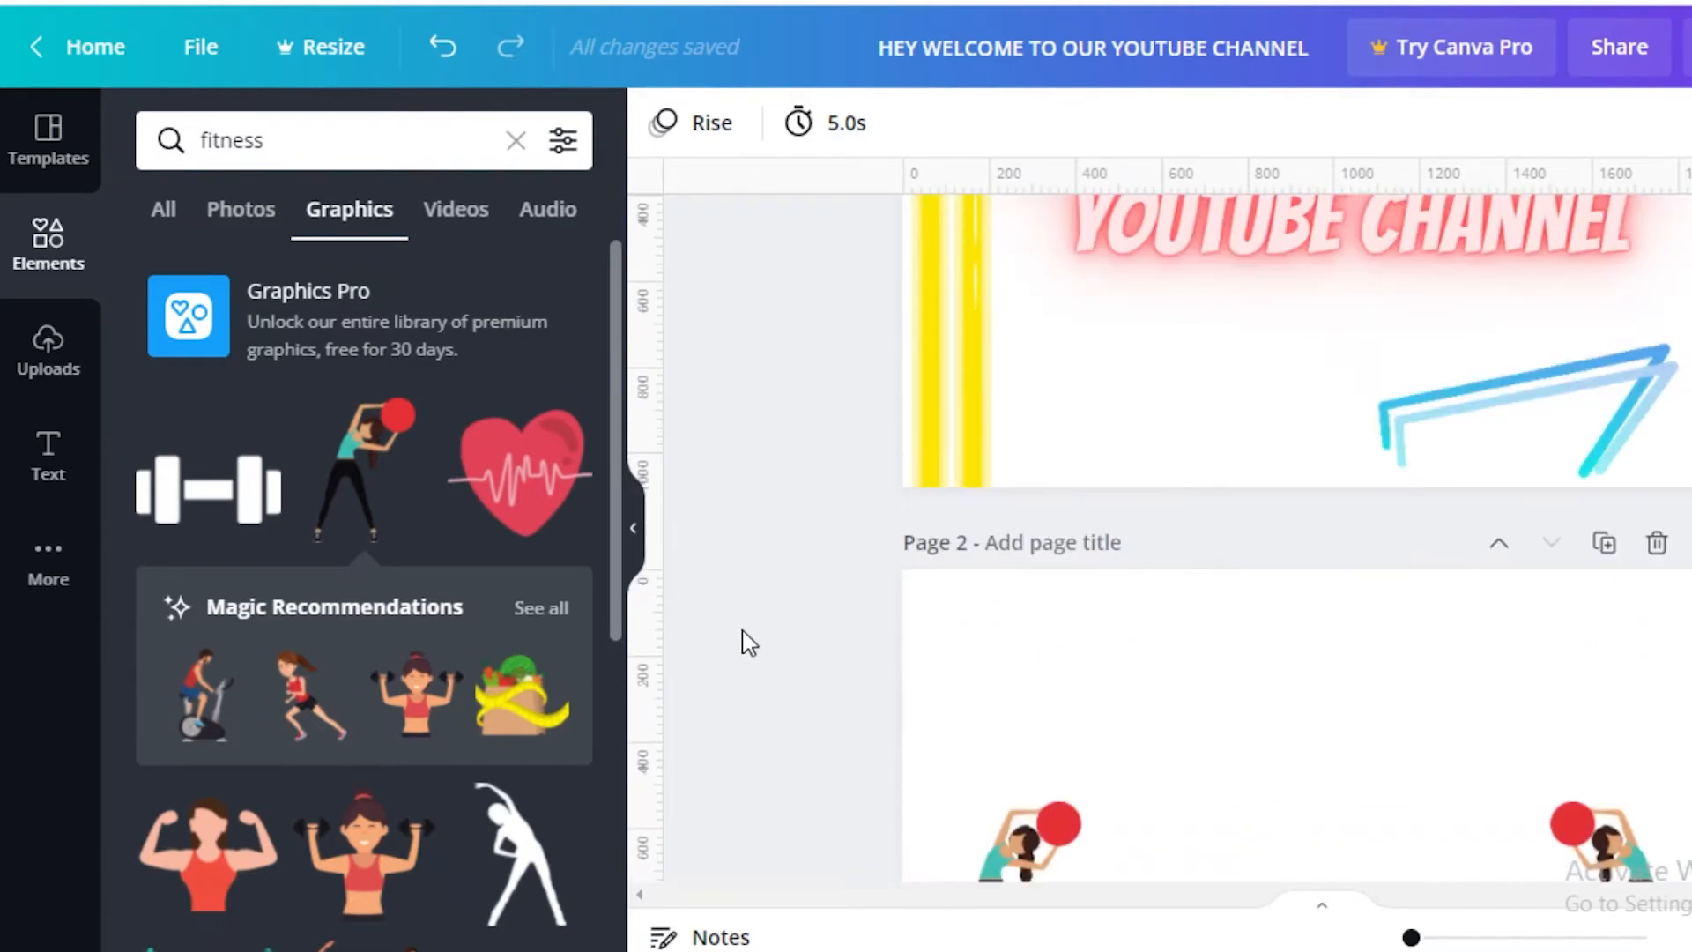
- Add the heartbeat graphic from the fitness results between the two stretching women on page 2 and apply the Rise element animation
{"action": "left_click", "coordinate": [499, 505]}
{"action": "left_click_drag", "start_coordinate": [542, 489], "coordinate": [1308, 544]}
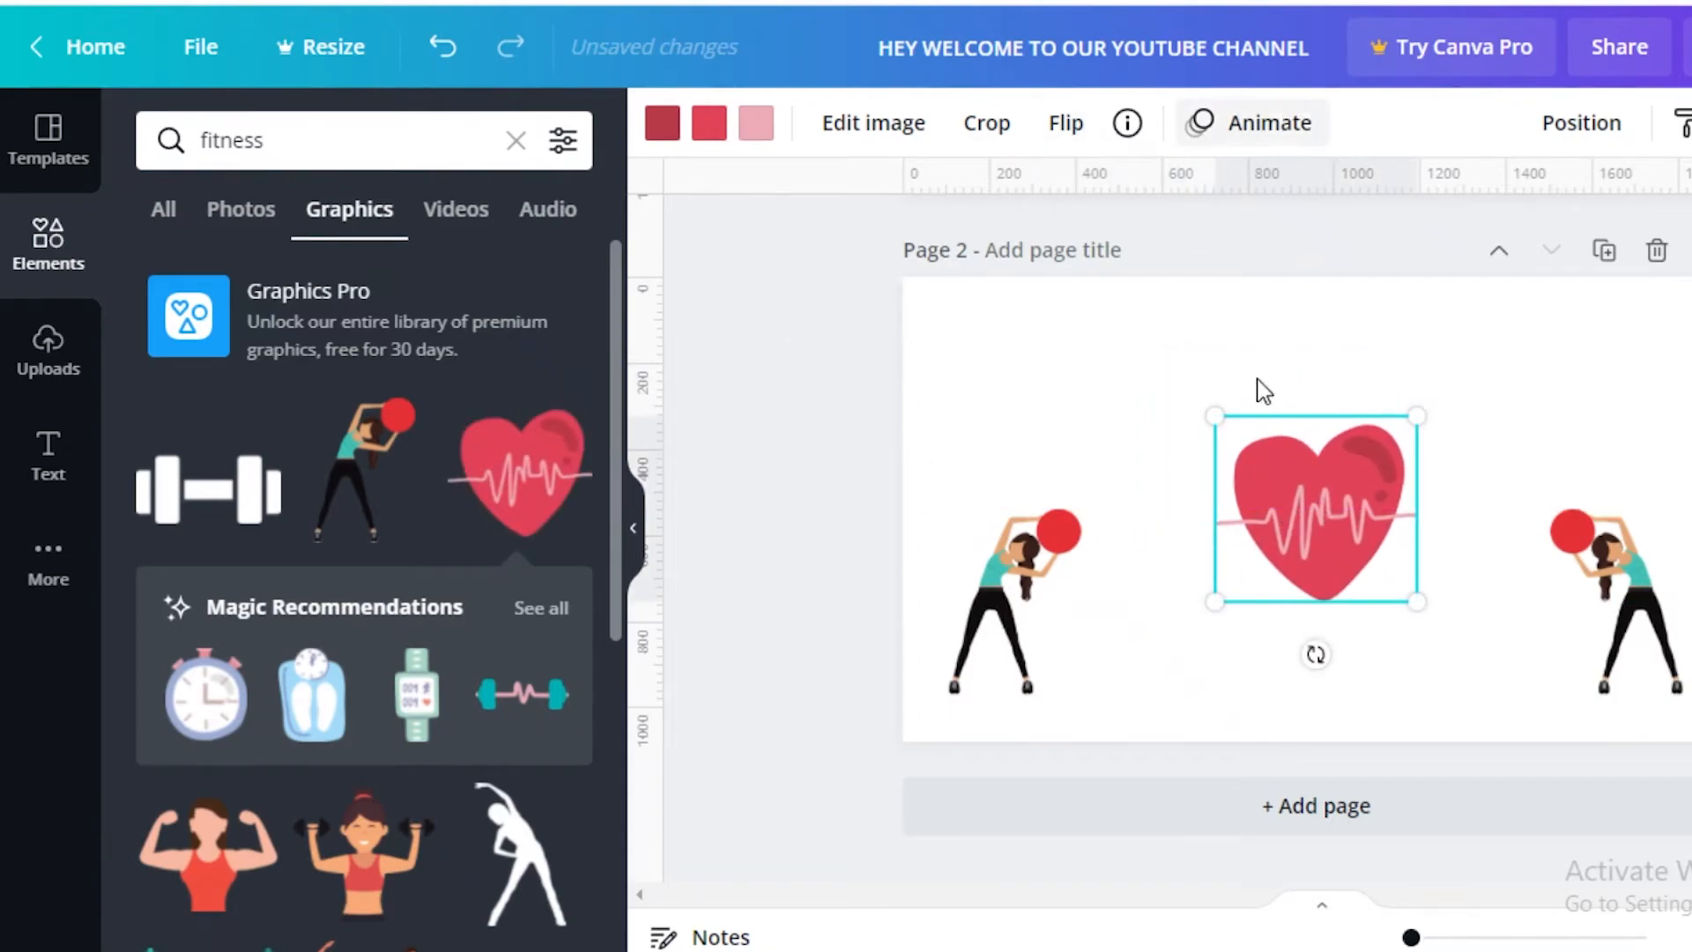
{"action": "left_click", "coordinate": [1266, 132]}
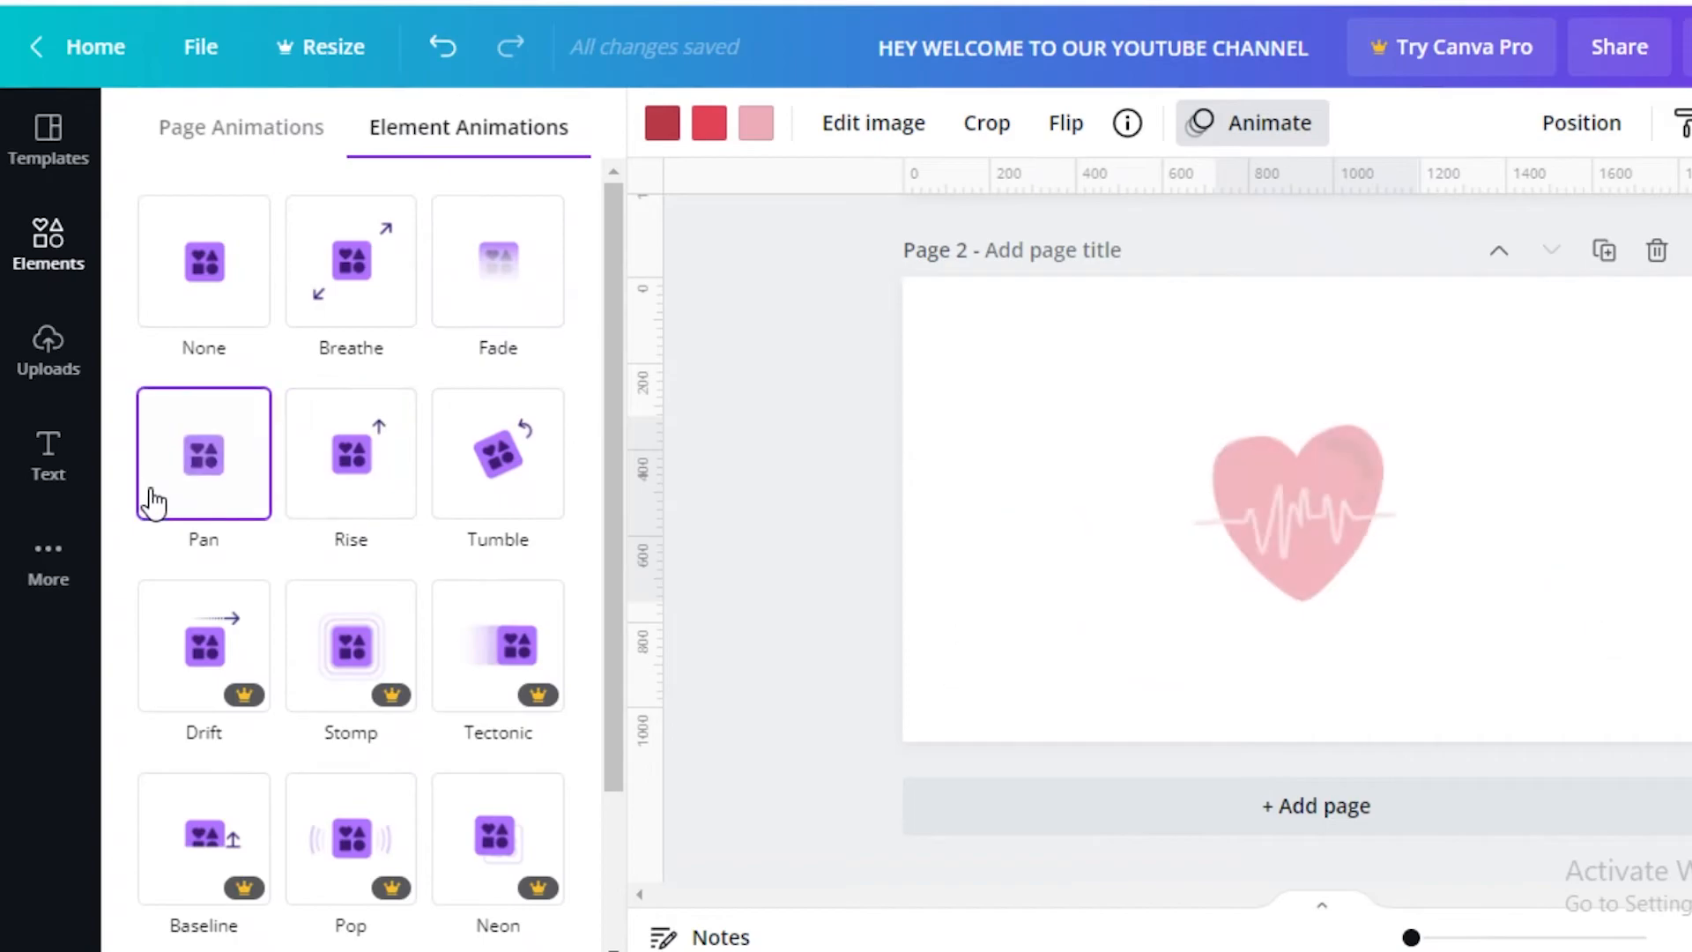
{"action": "left_click", "coordinate": [395, 500]}
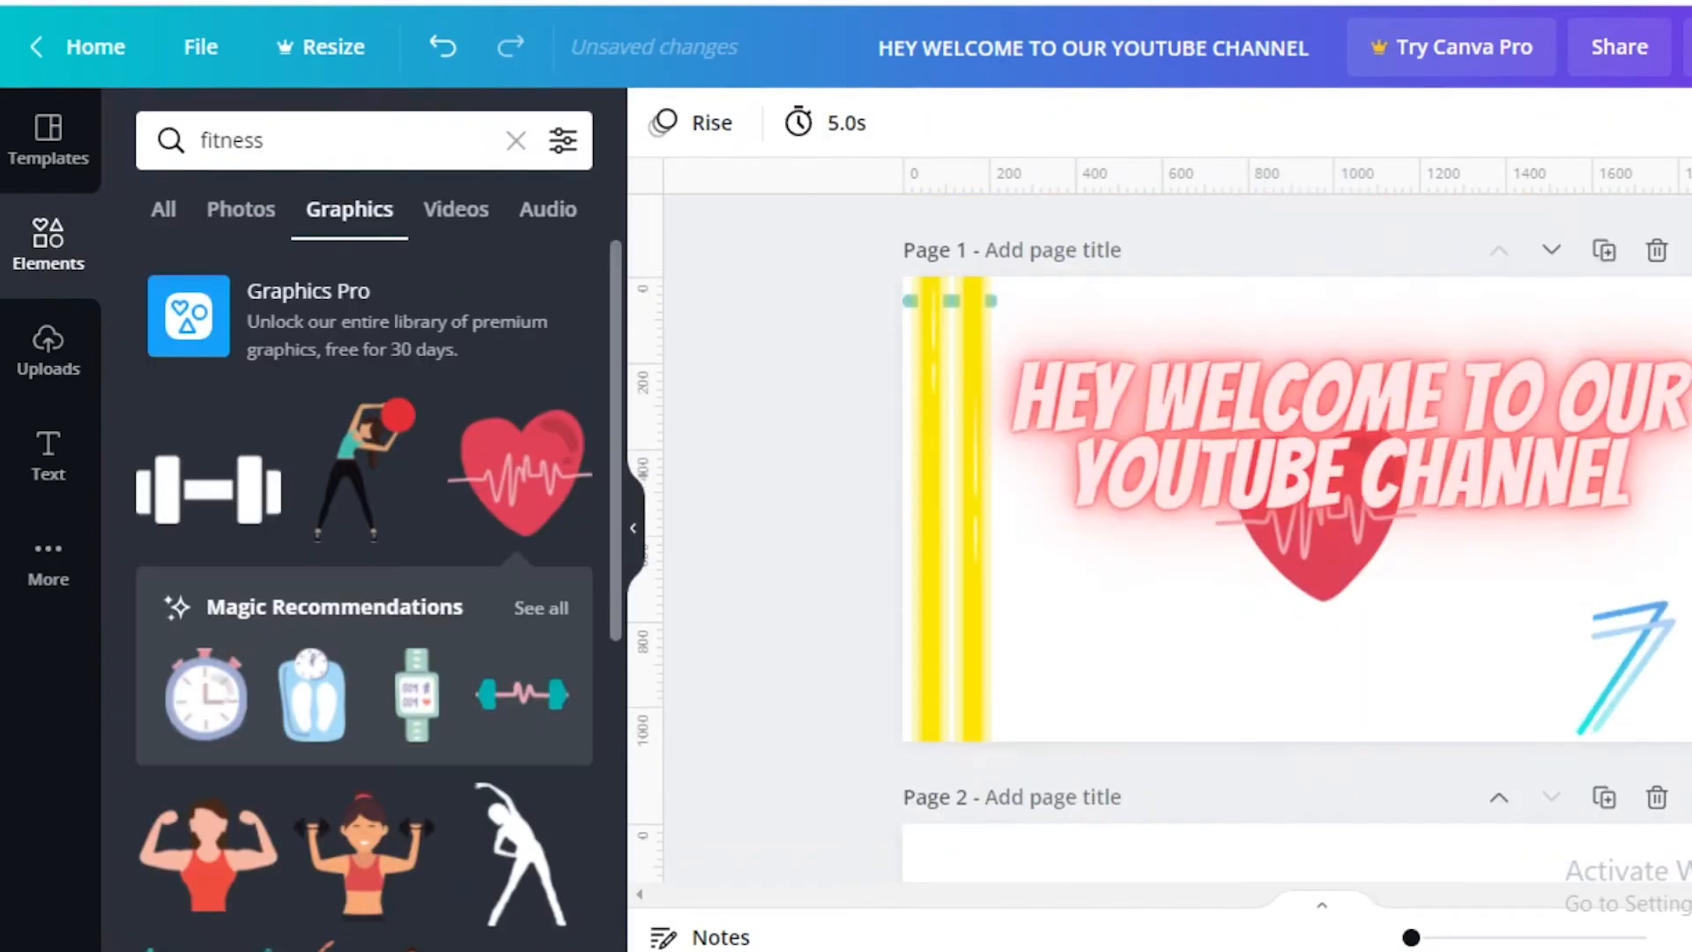
- Close the presenting options and delete the stray heart graphic behind the page 1 title
{"action": "left_click", "coordinate": [1673, 80]}
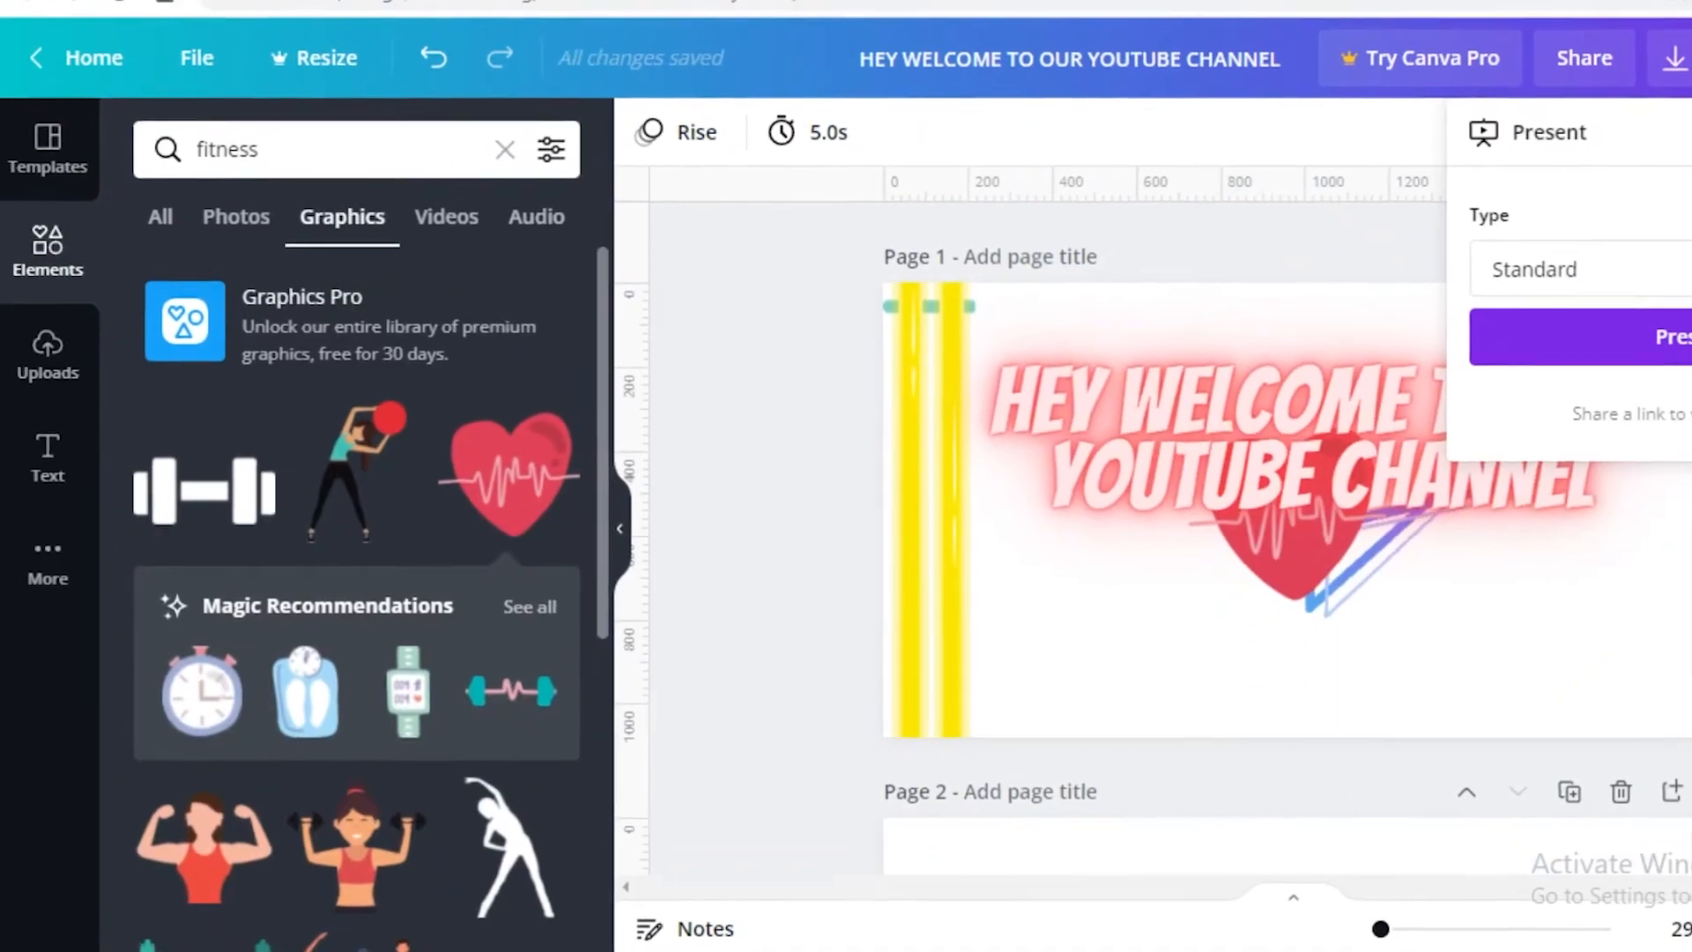
{"action": "left_click", "coordinate": [1672, 79]}
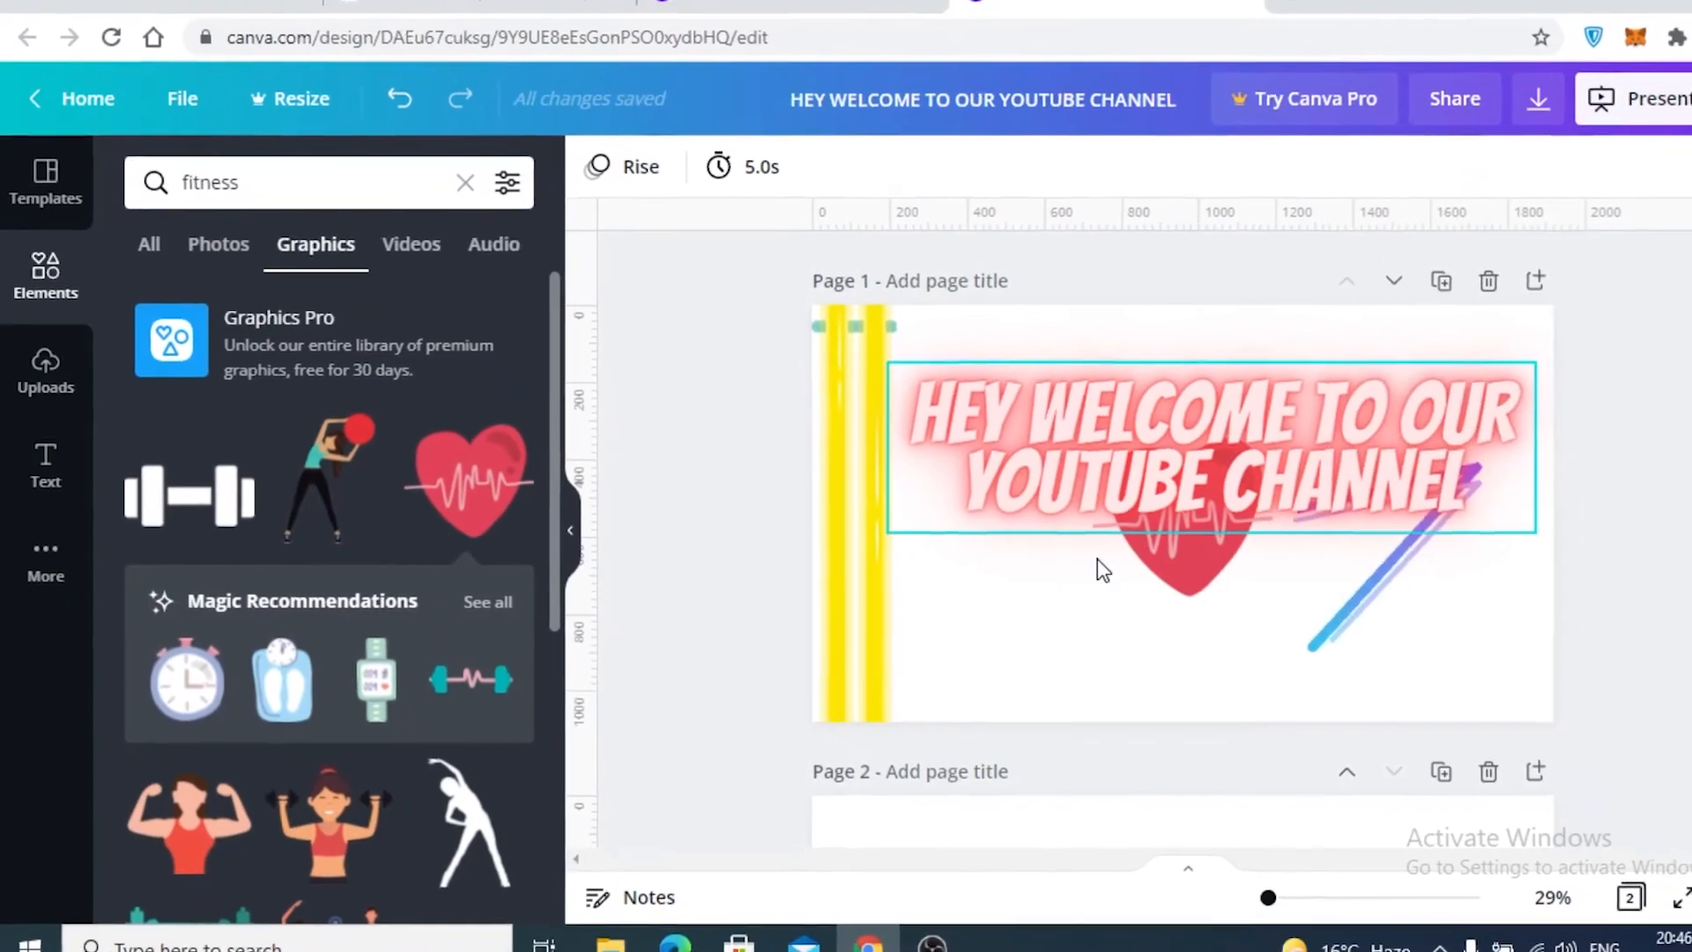
{"action": "left_click", "coordinate": [1145, 560]}
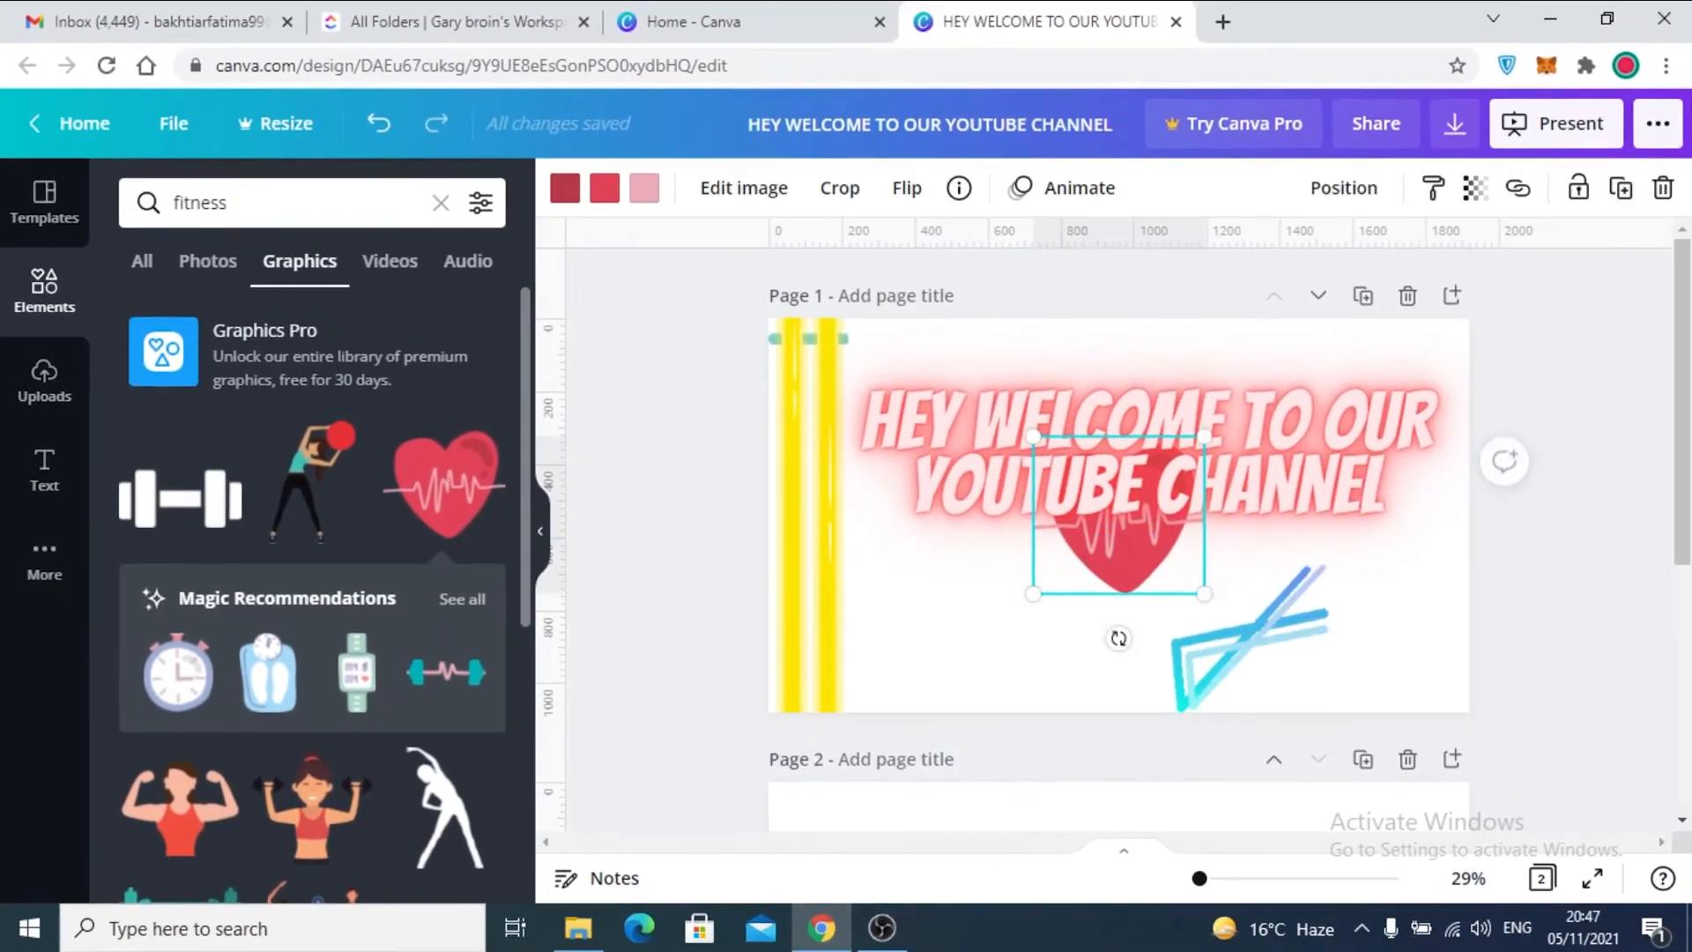
- Present the design full screen, play through both animated pages, and return to the editor
{"action": "left_click", "coordinate": [1658, 96]}
{"action": "left_click", "coordinate": [1591, 357]}
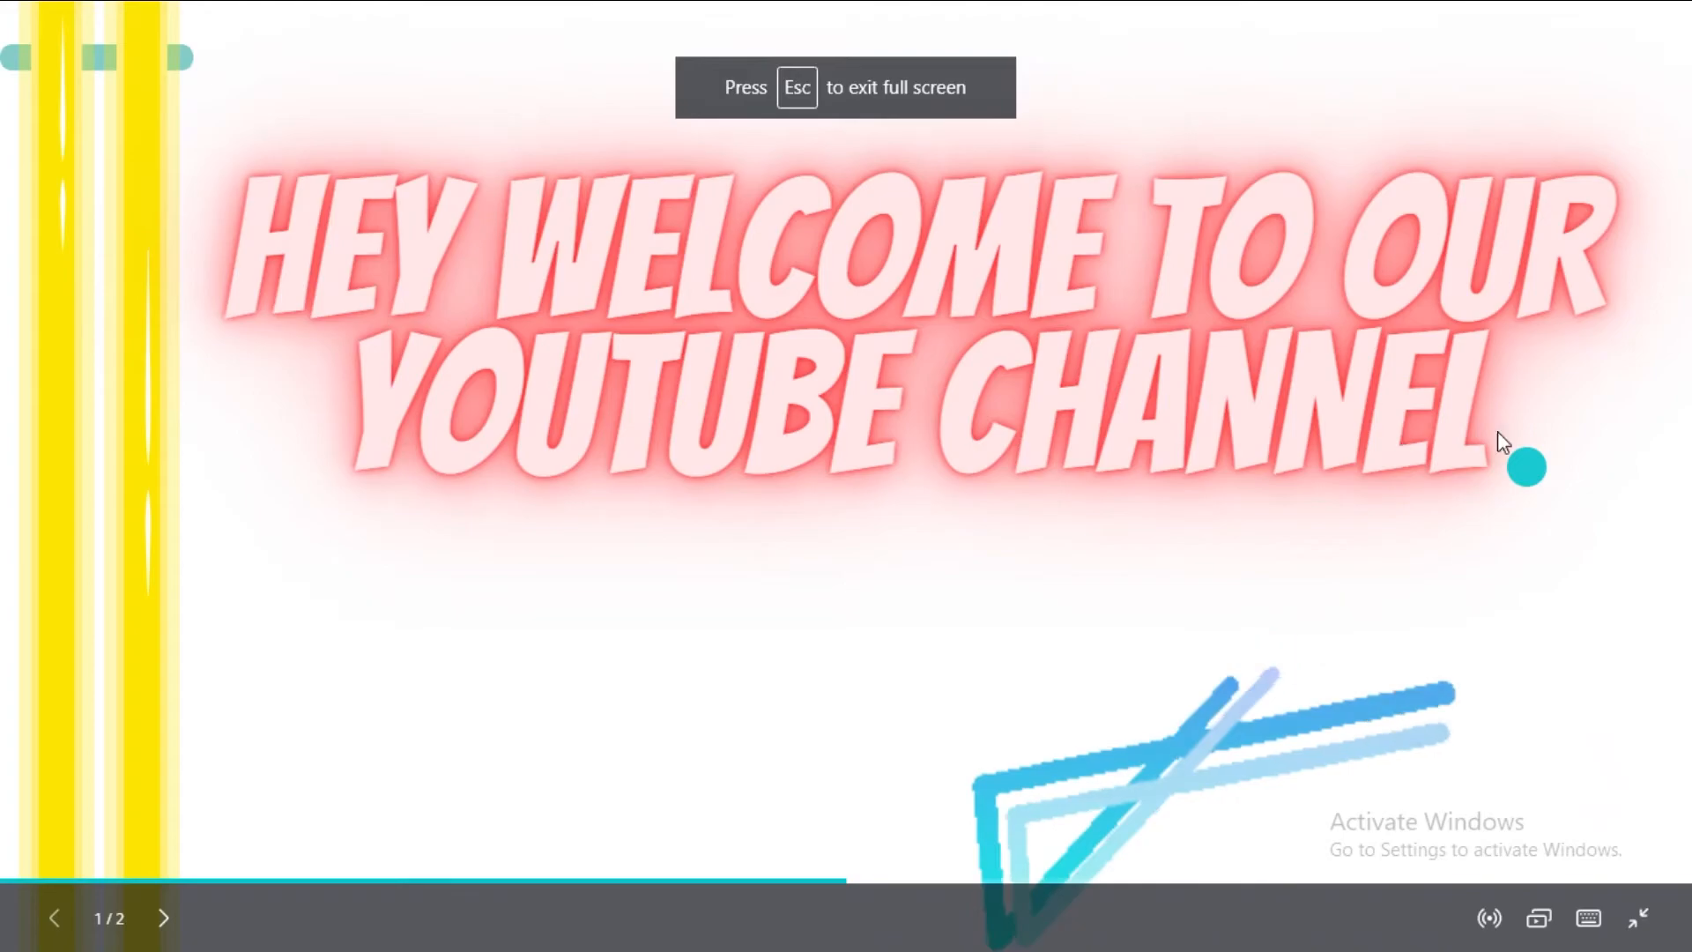
{"action": "left_click", "coordinate": [1498, 437]}
{"action": "left_click", "coordinate": [1662, 435]}
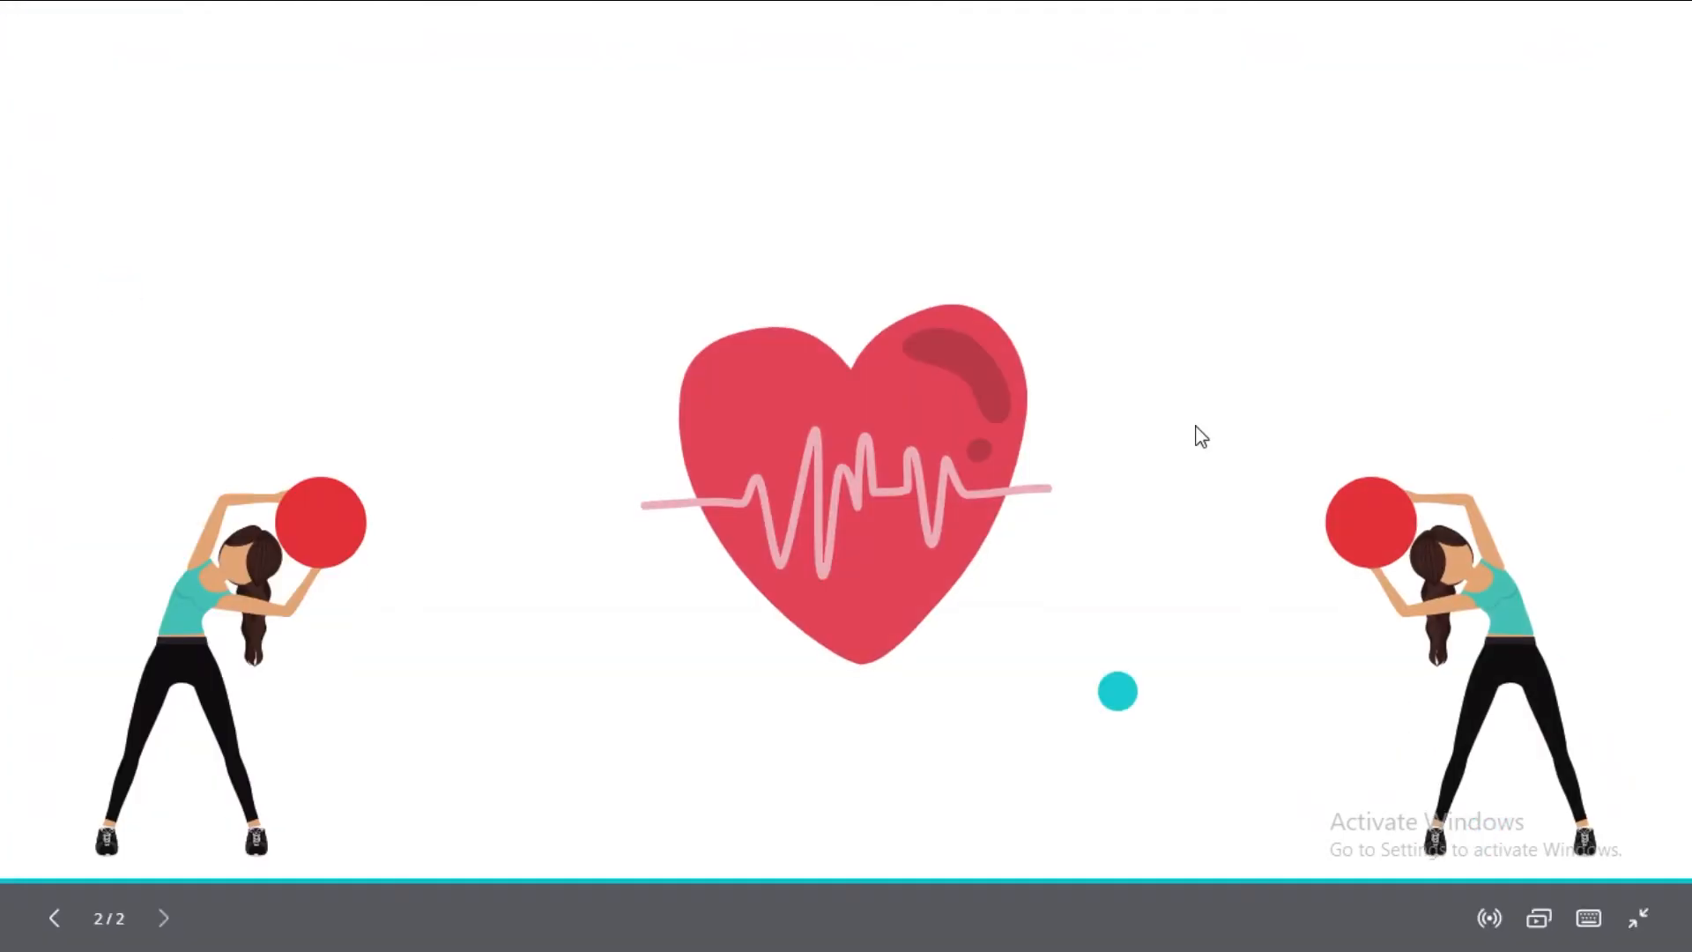
{"action": "left_click", "coordinate": [85, 394]}
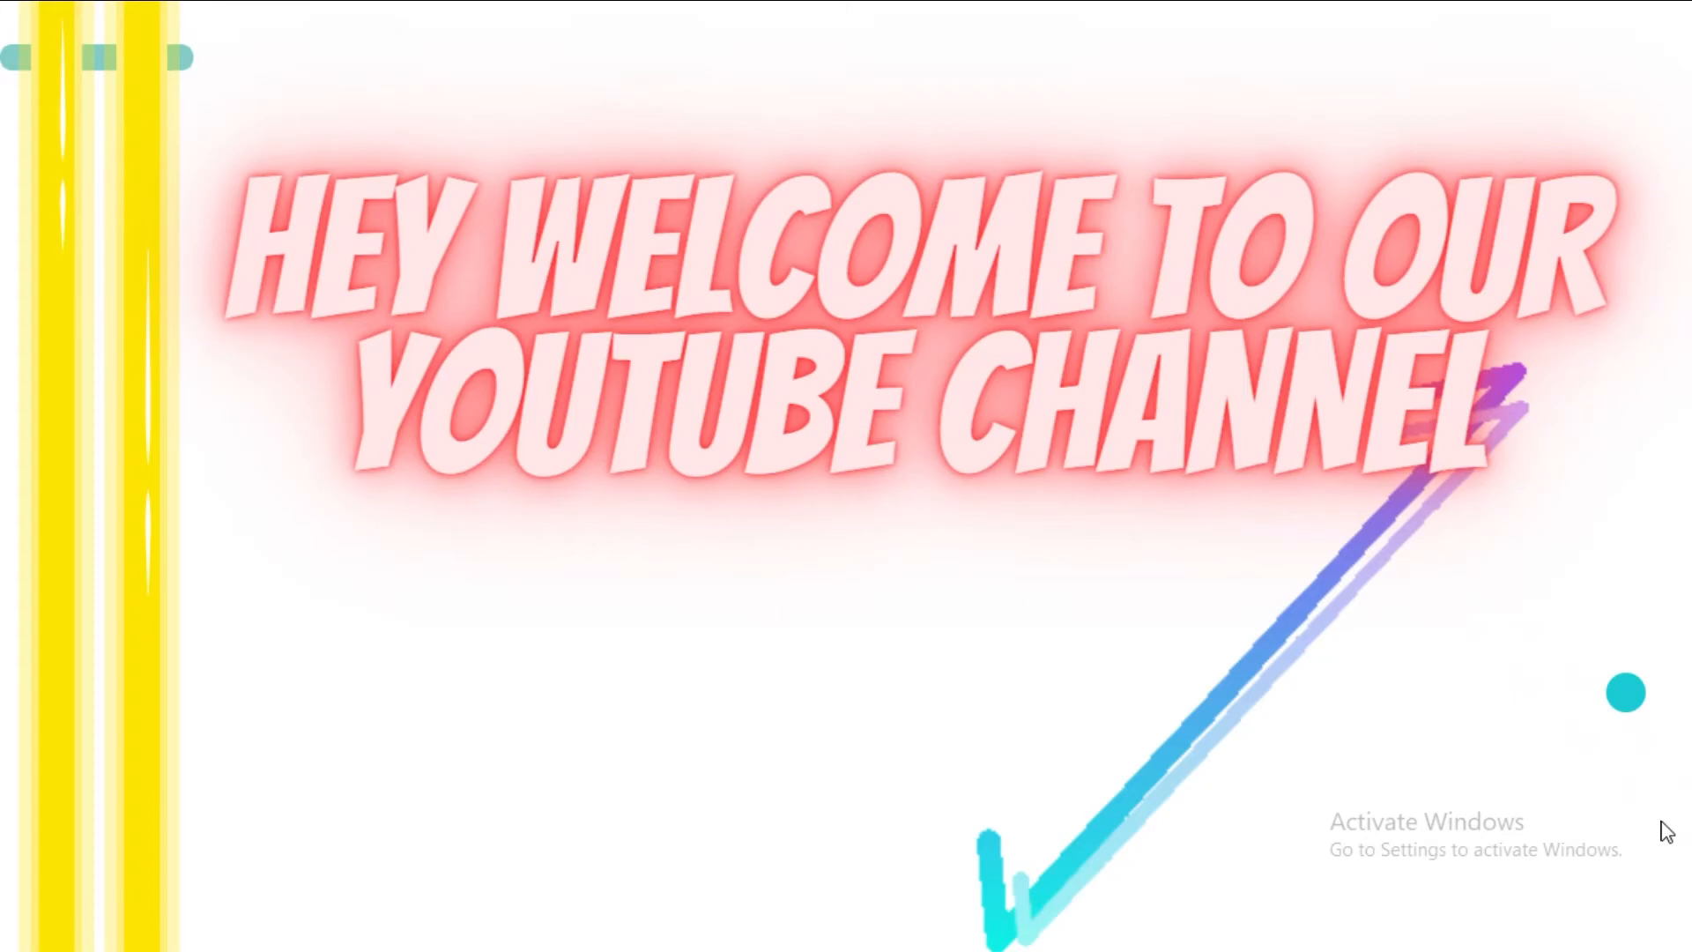
{"action": "key", "text": "Escape"}
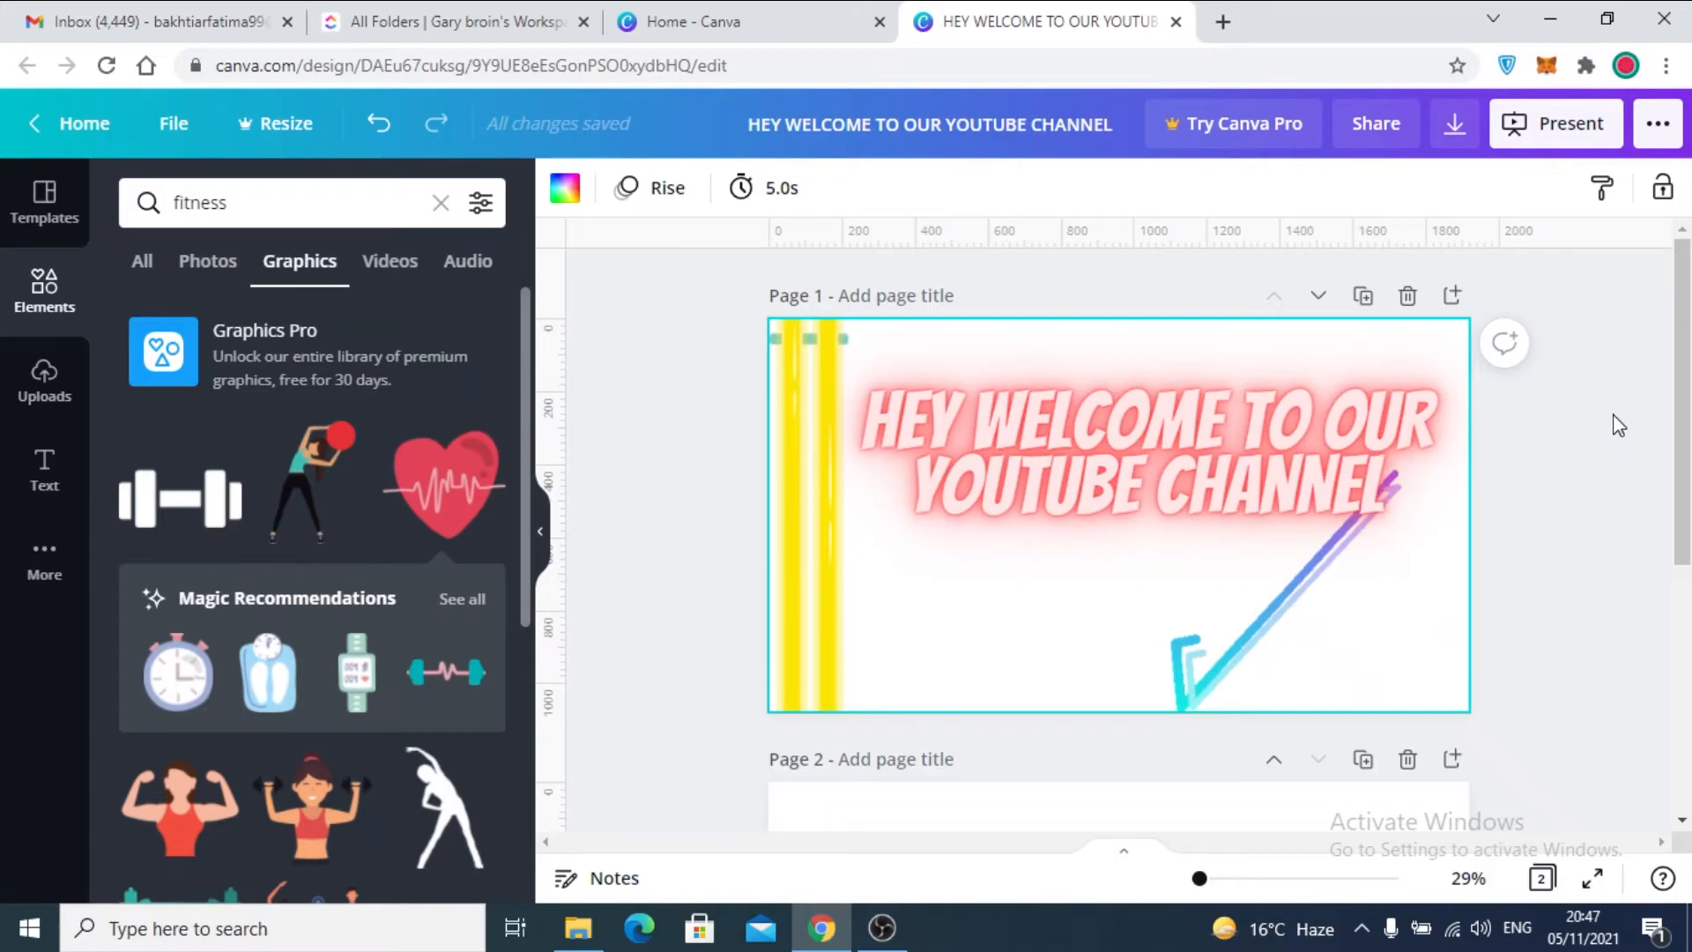
{"action": "scroll", "coordinate": [983, 420], "scroll_direction": "down", "scroll_amount": 2}
{"action": "scroll", "coordinate": [980, 416], "scroll_direction": "down", "scroll_amount": 2}
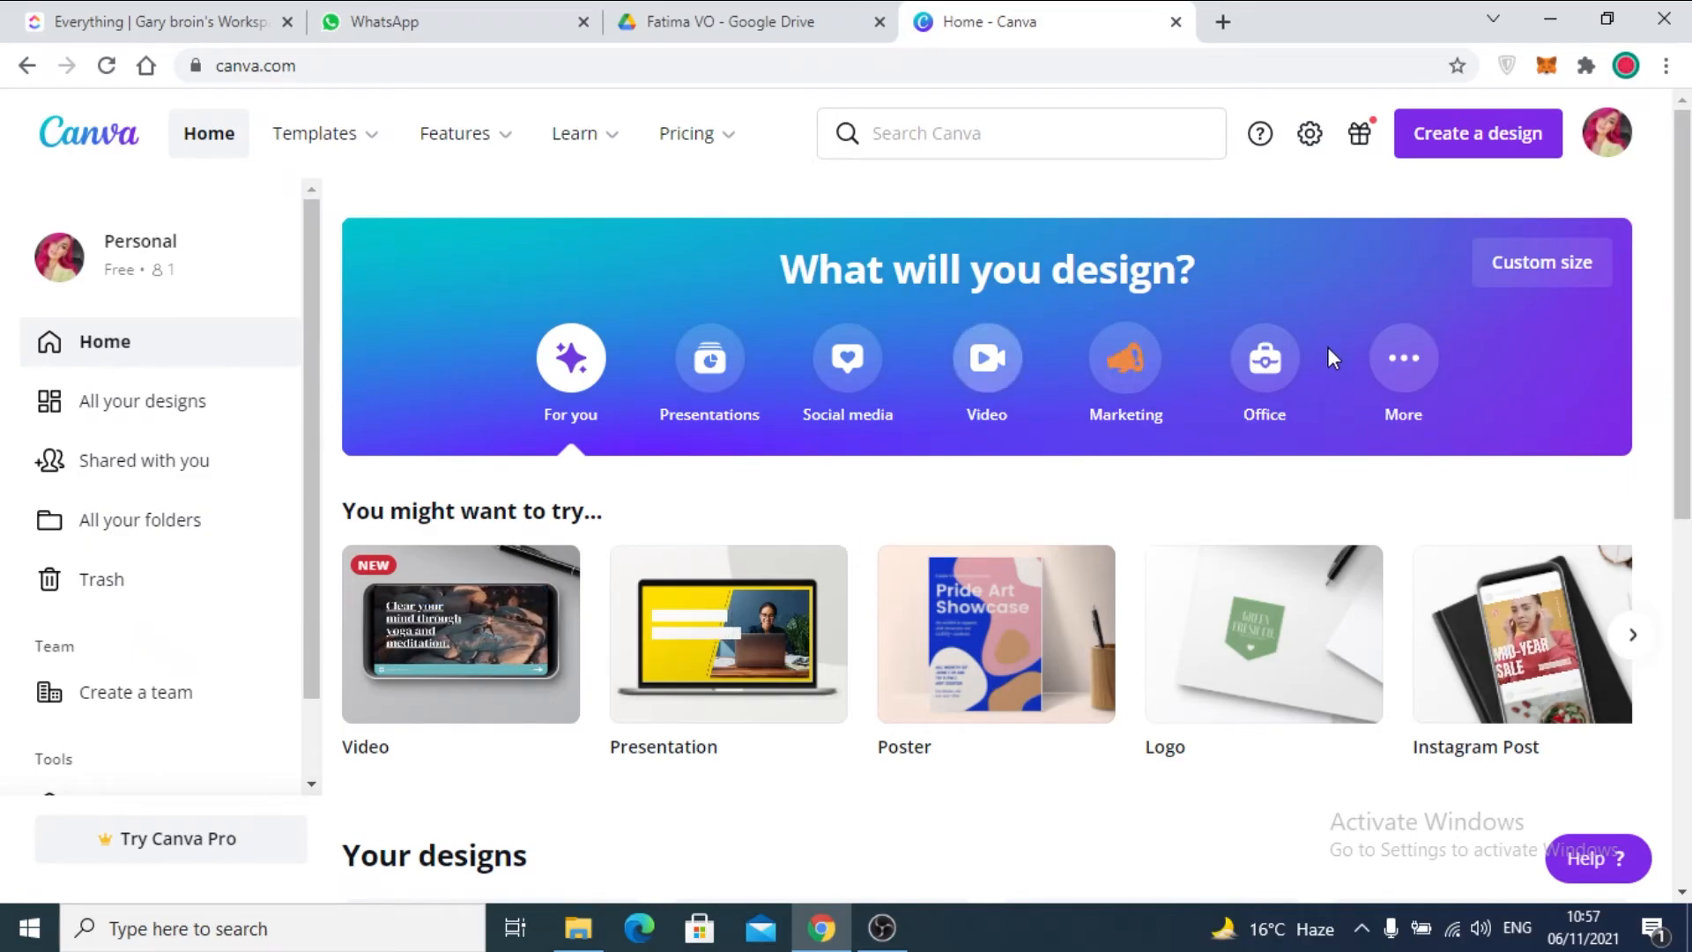
- Look through the suggested design types and the recent designs on the Canva home page
{"action": "scroll", "coordinate": [1102, 414], "scroll_direction": "down", "scroll_amount": 3}
{"action": "scroll", "coordinate": [1040, 427], "scroll_direction": "down", "scroll_amount": 3}
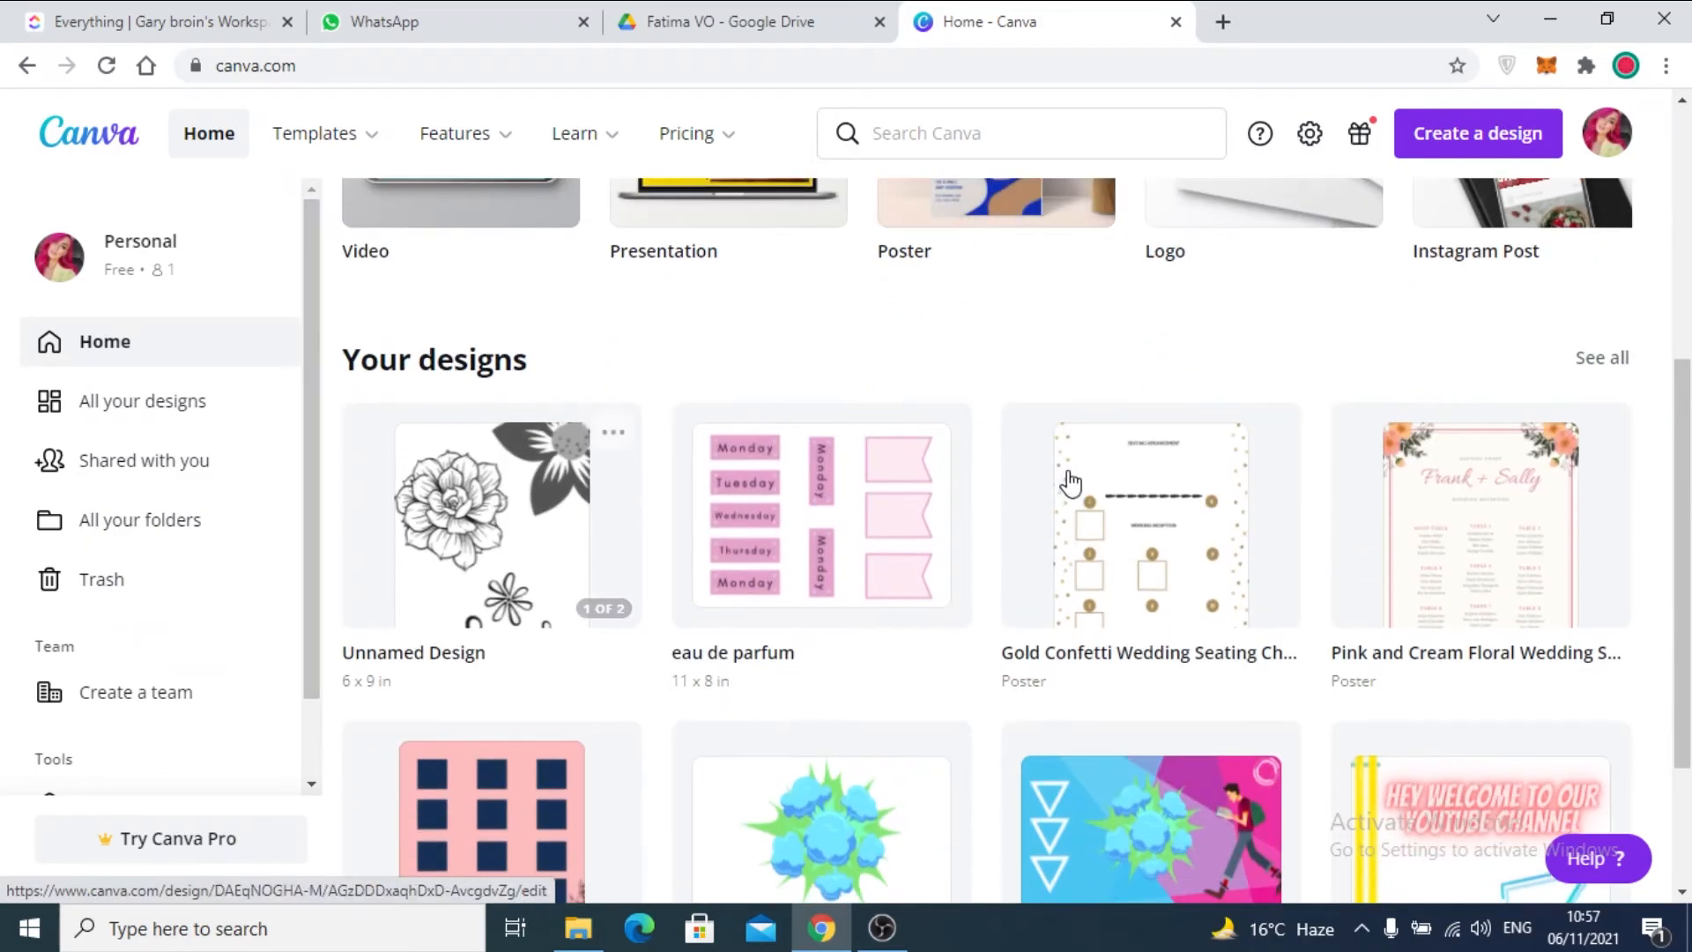
{"action": "scroll", "coordinate": [1061, 479], "scroll_direction": "down", "scroll_amount": 3}
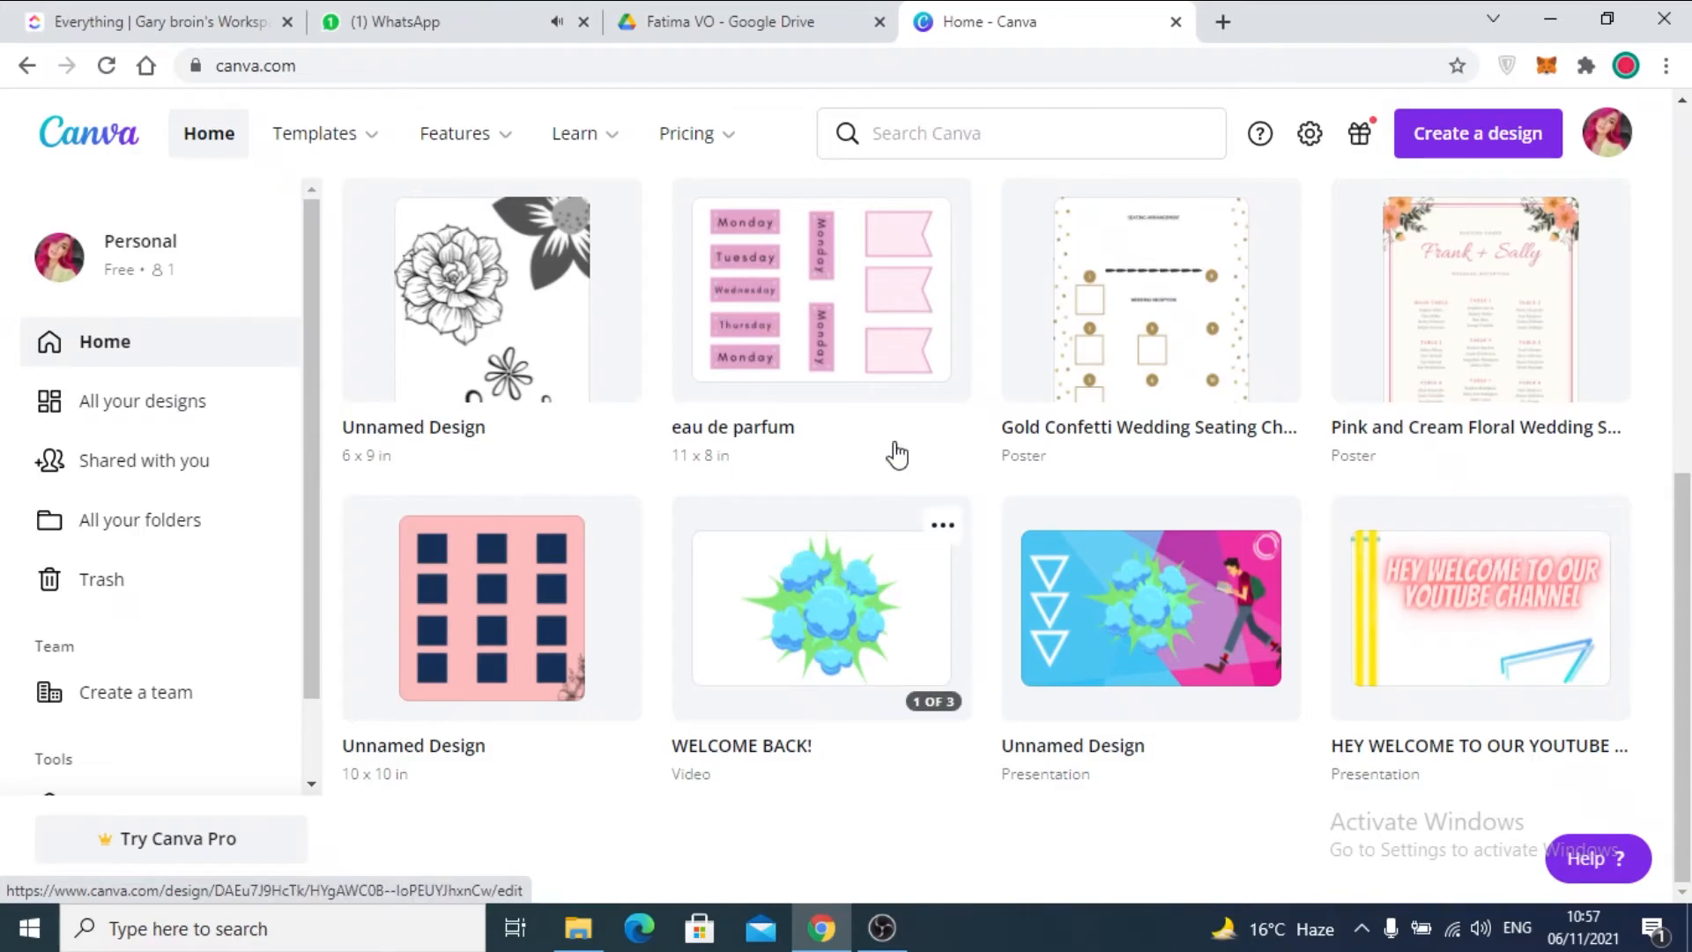
{"action": "scroll", "coordinate": [617, 436], "scroll_direction": "up", "scroll_amount": 1}
{"action": "scroll", "coordinate": [622, 445], "scroll_direction": "up", "scroll_amount": 5}
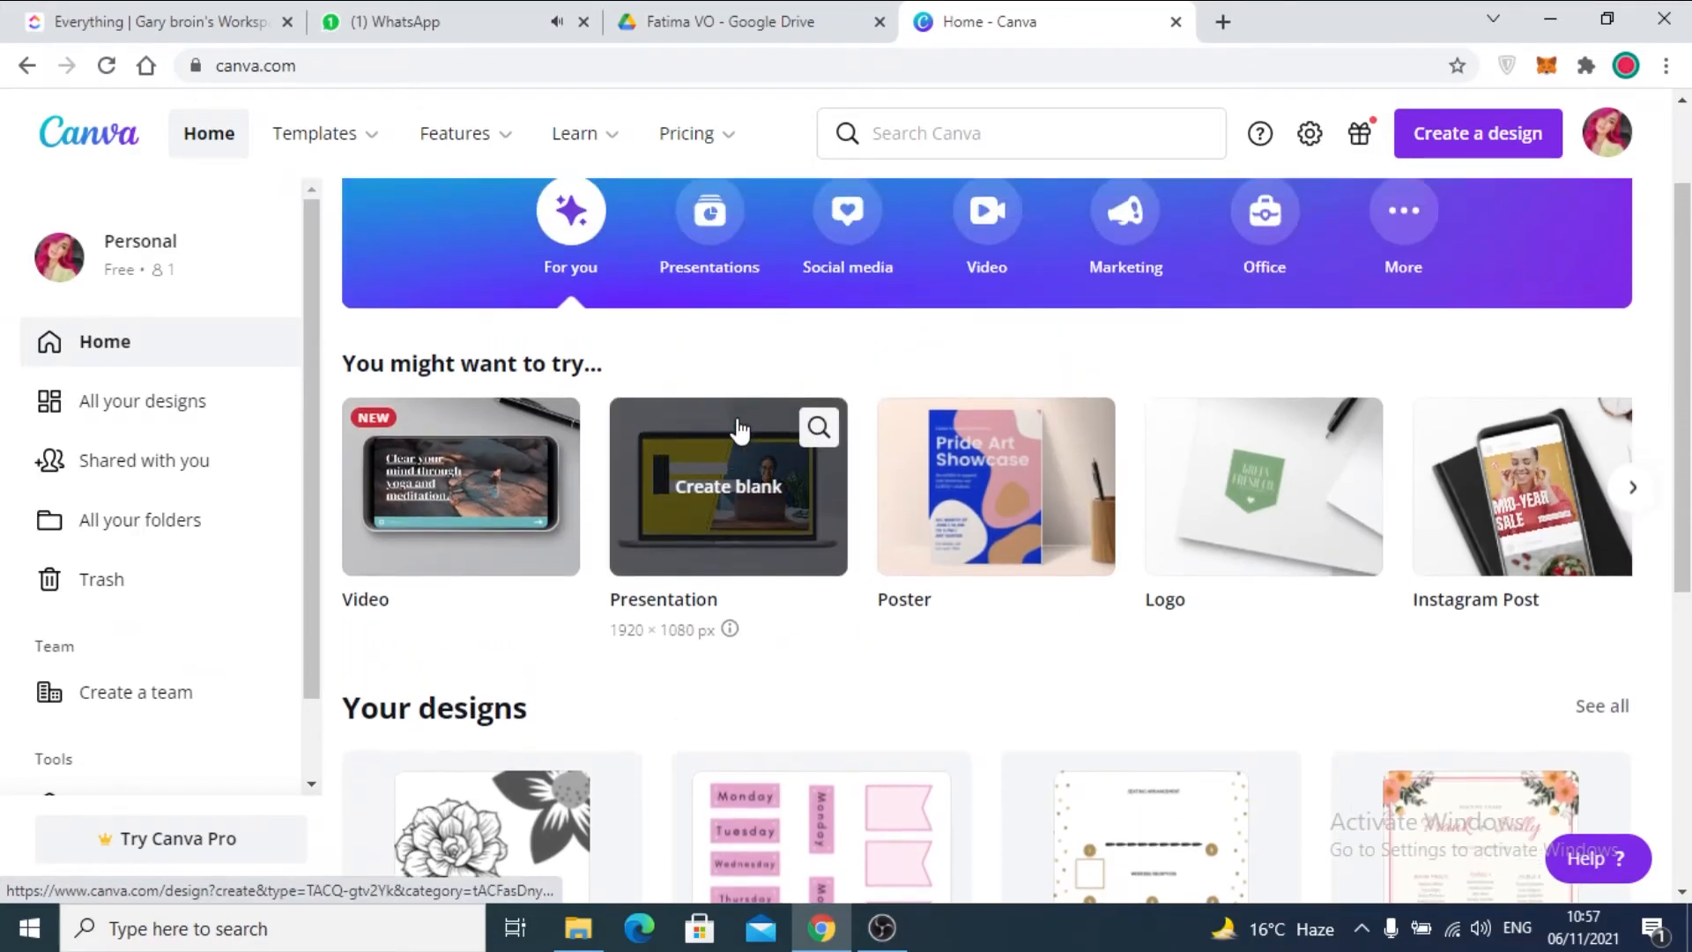
{"action": "scroll", "coordinate": [1523, 348], "scroll_direction": "down", "scroll_amount": 5}
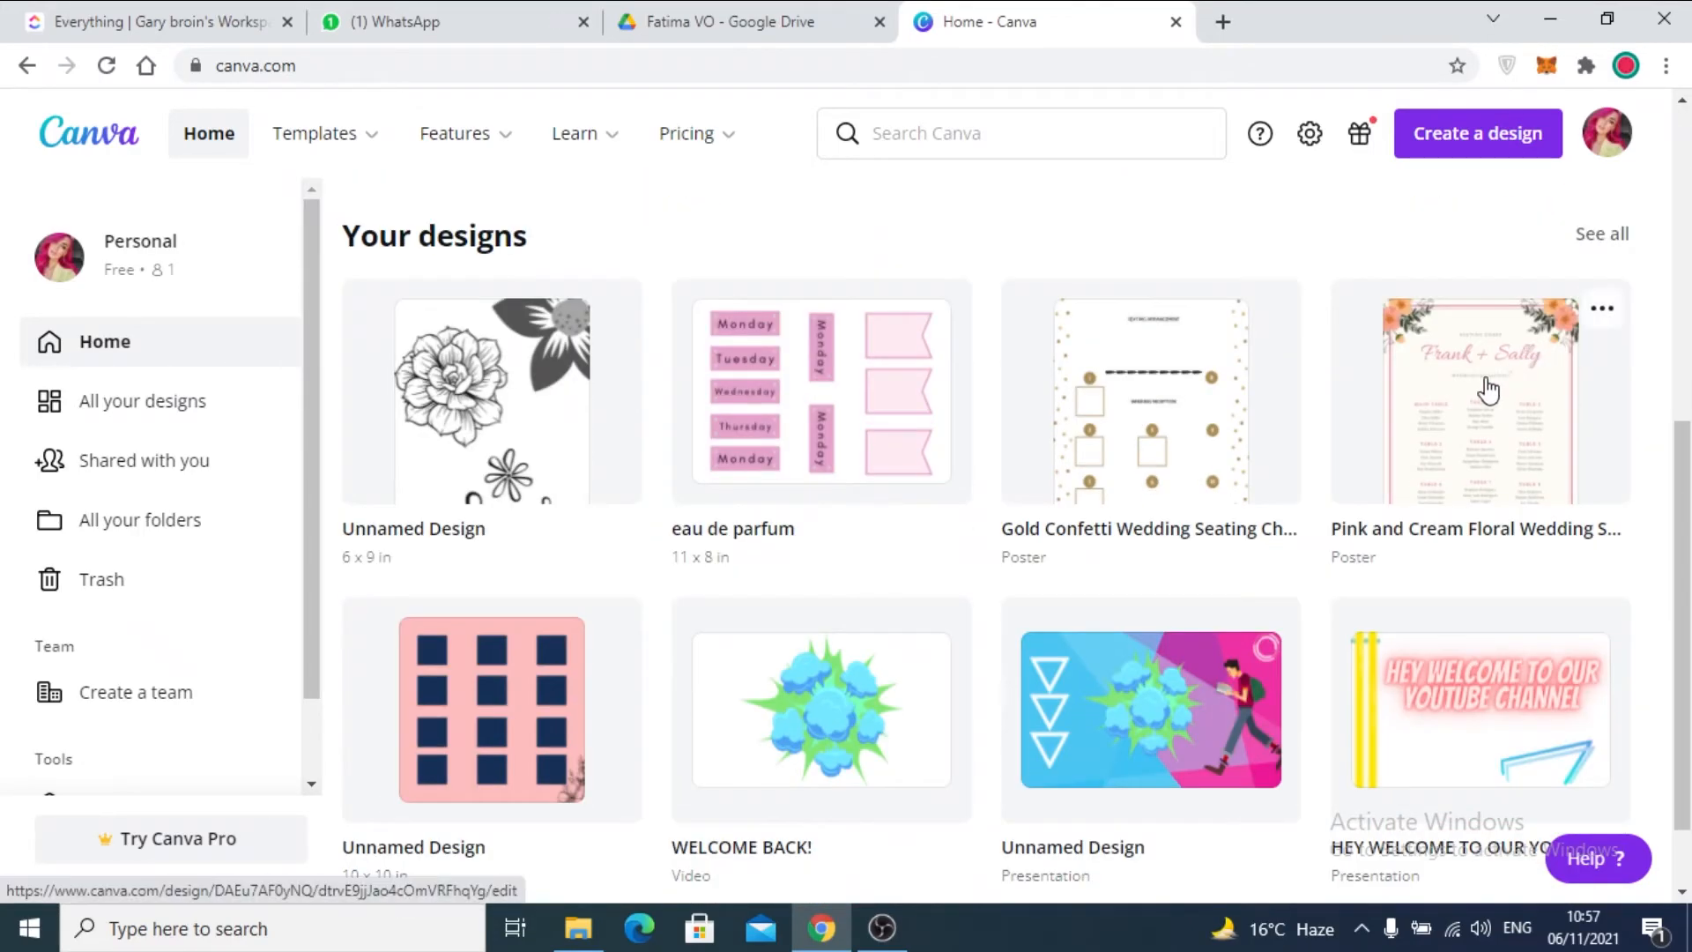
{"action": "scroll", "coordinate": [1610, 276], "scroll_direction": "up", "scroll_amount": 5}
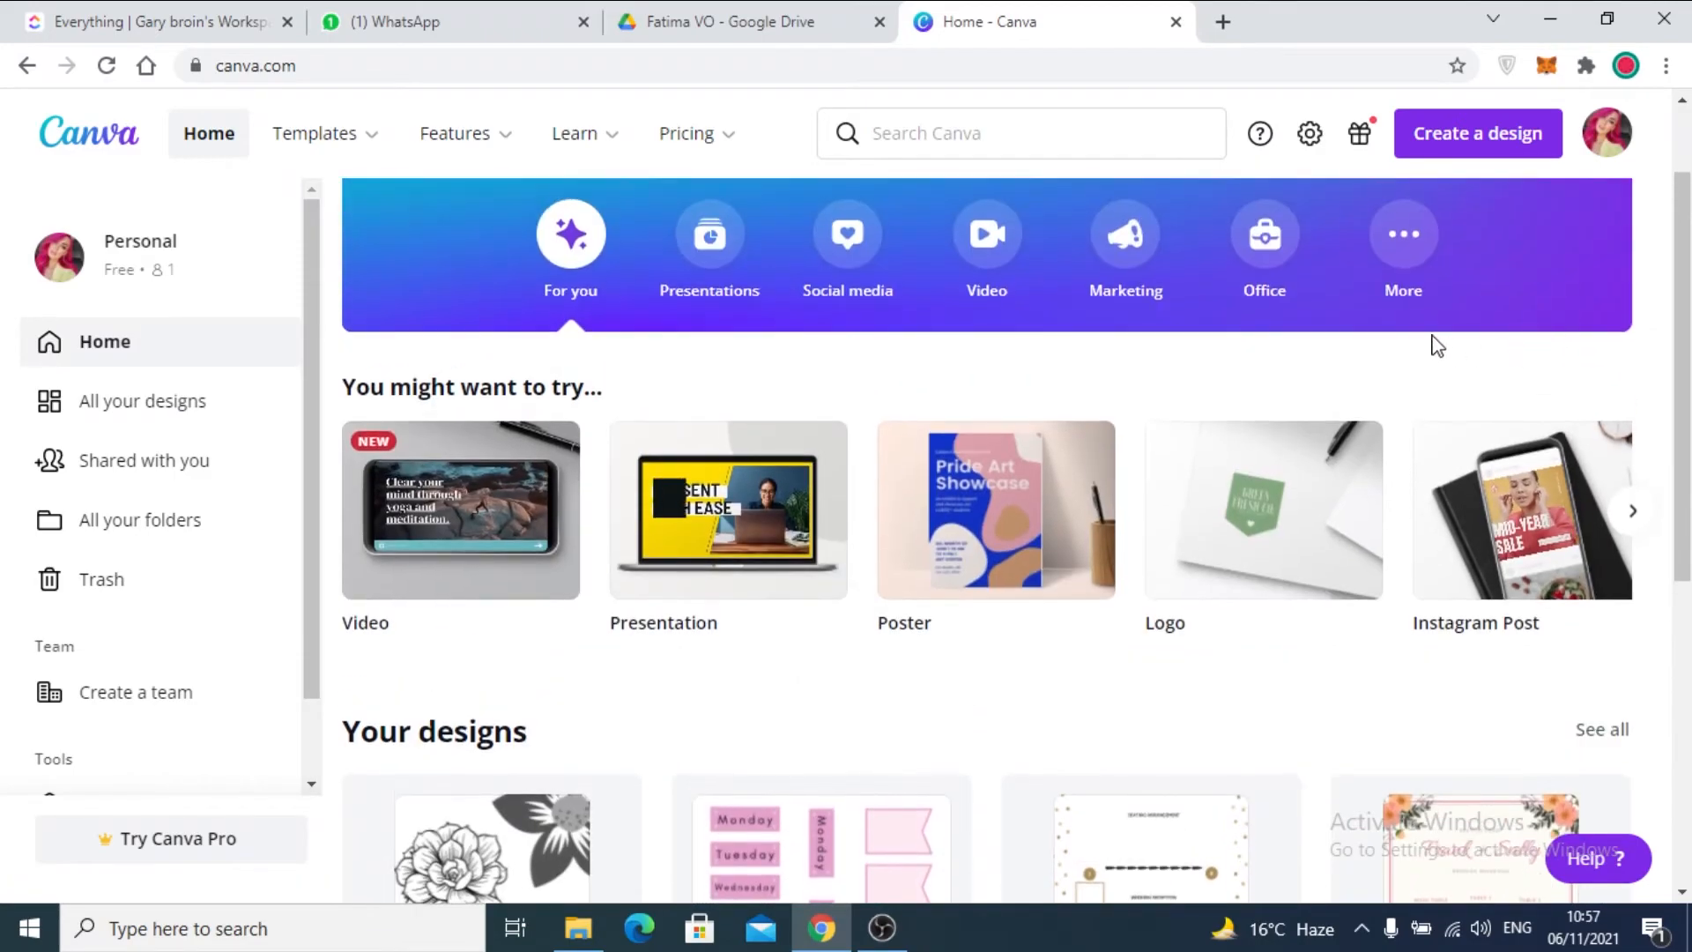
{"action": "scroll", "coordinate": [941, 276], "scroll_direction": "down", "scroll_amount": 5}
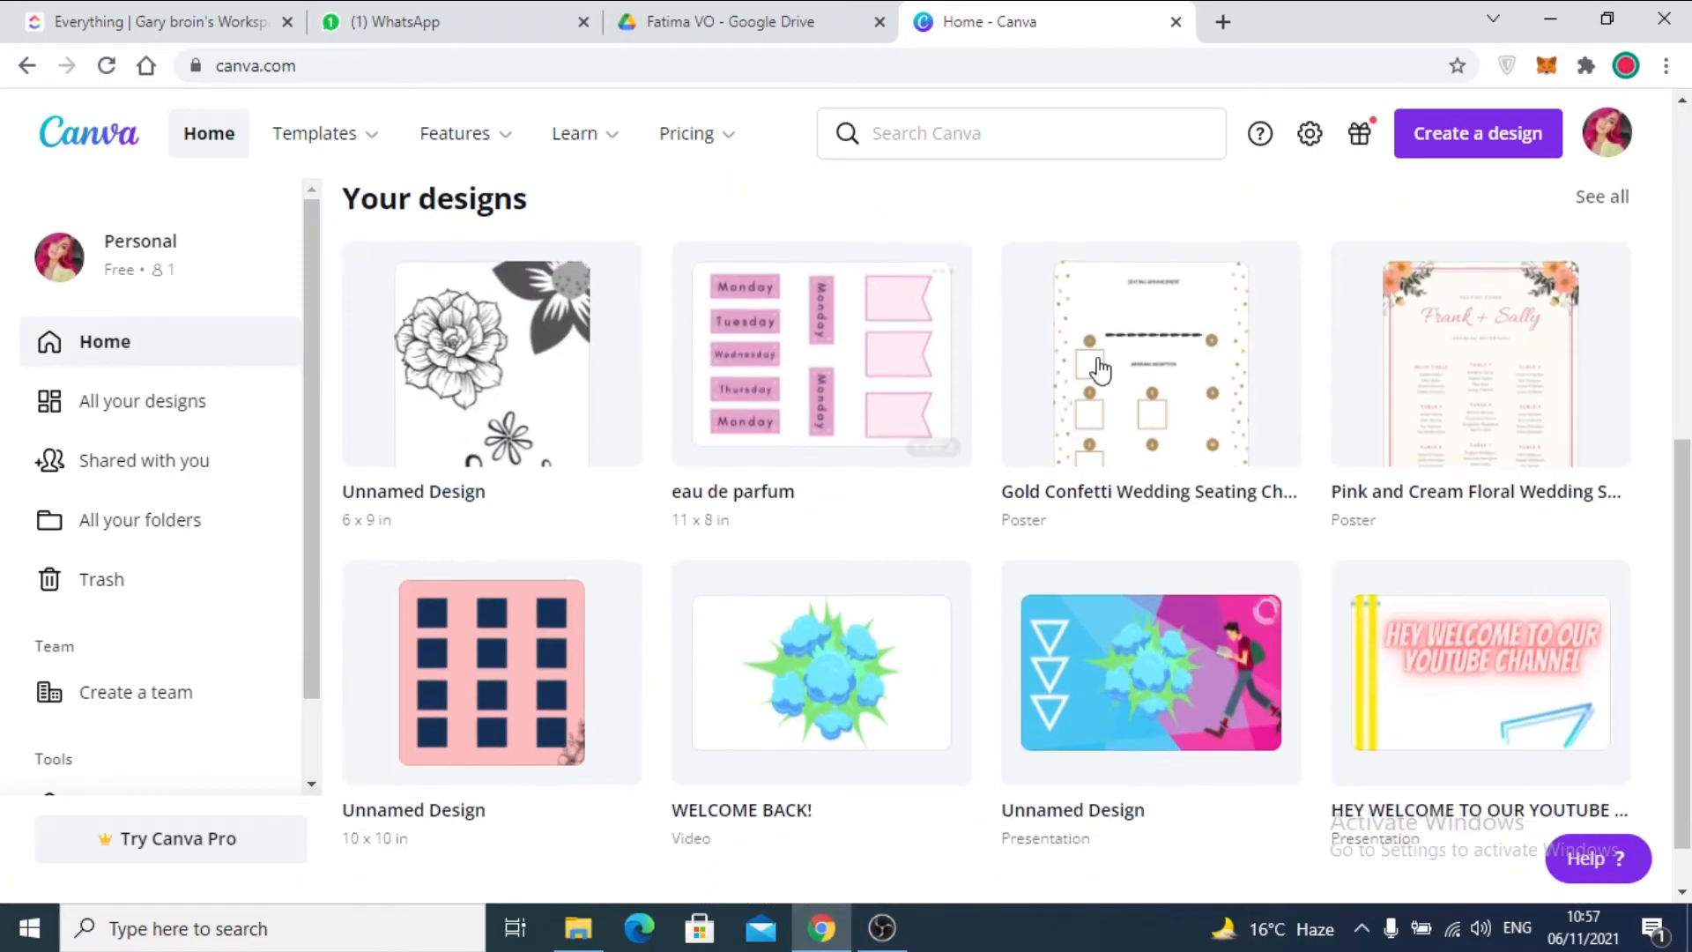
{"action": "scroll", "coordinate": [1596, 306], "scroll_direction": "up", "scroll_amount": 1}
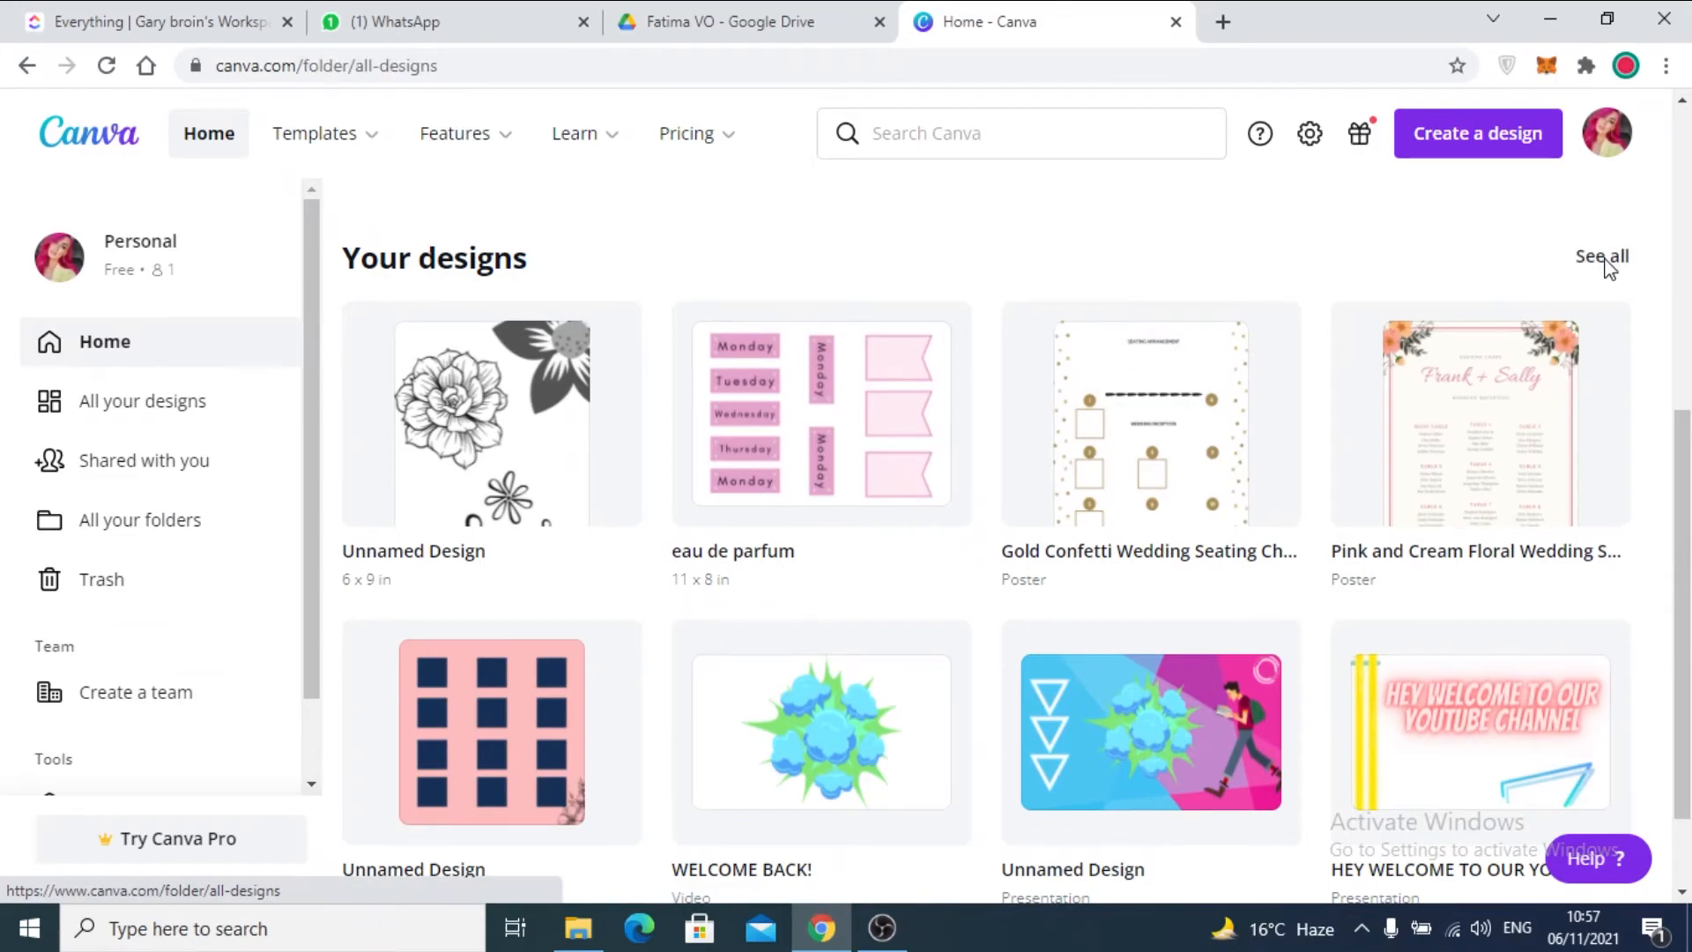
- Open the complete list of designs and look through it for one to animate
{"action": "left_click", "coordinate": [1609, 267]}
{"action": "scroll", "coordinate": [967, 303], "scroll_direction": "down", "scroll_amount": 7}
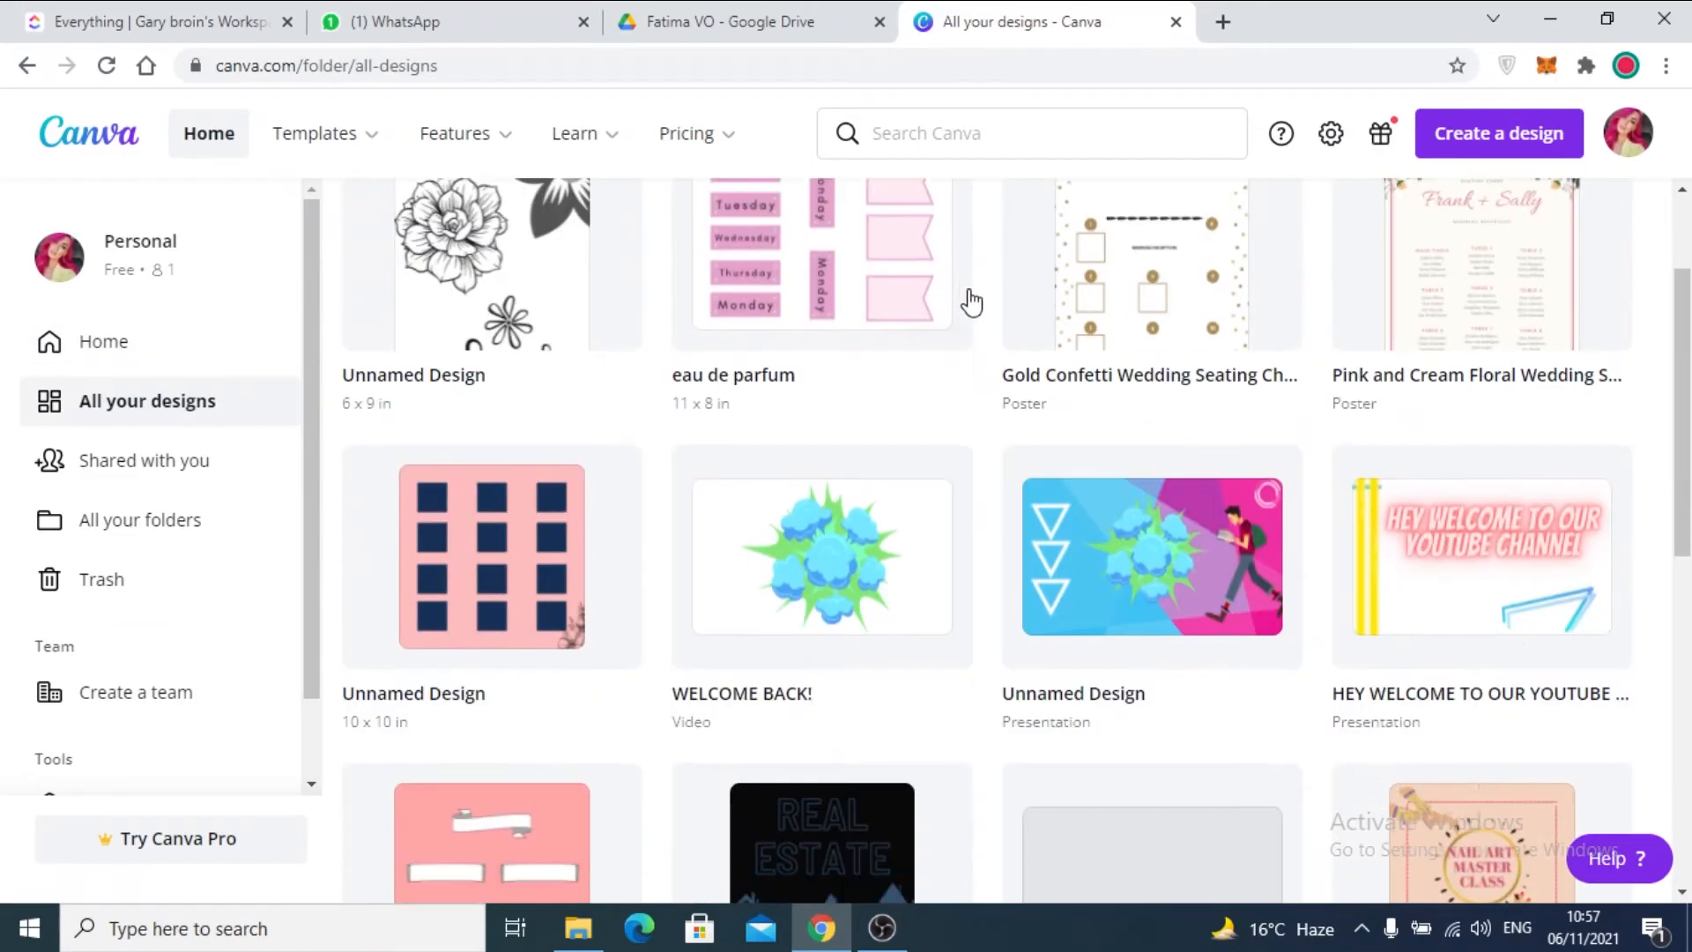
{"action": "scroll", "coordinate": [520, 374], "scroll_direction": "down", "scroll_amount": 3}
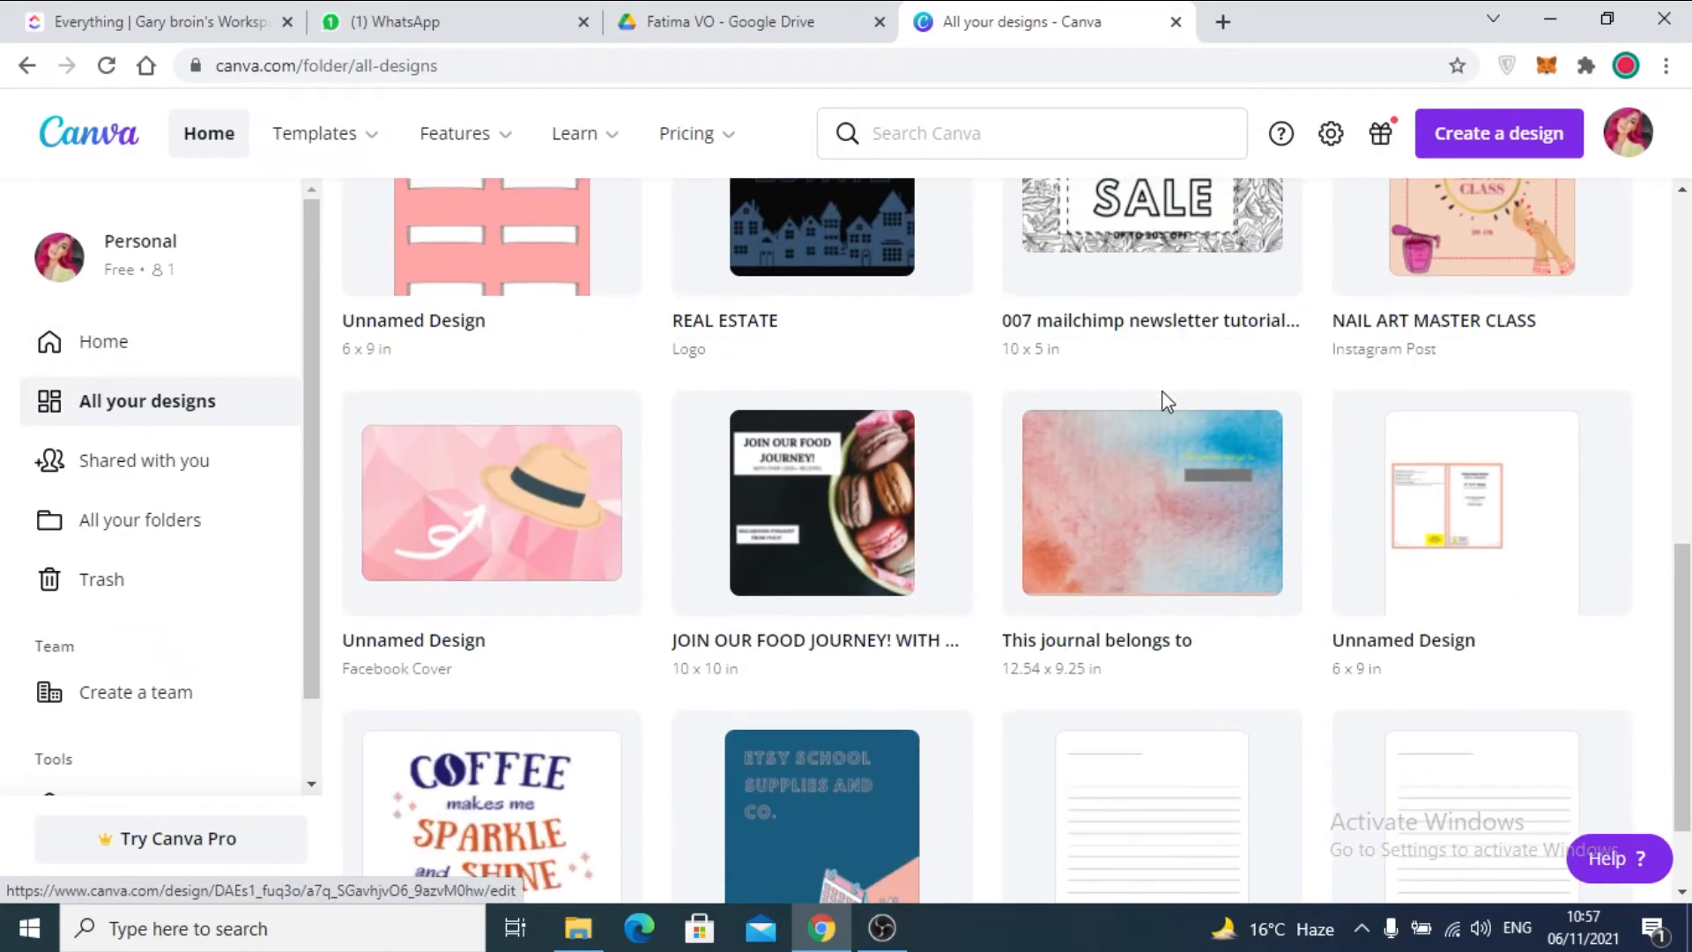
{"action": "scroll", "coordinate": [769, 432], "scroll_direction": "up", "scroll_amount": 3}
{"action": "scroll", "coordinate": [408, 510], "scroll_direction": "down", "scroll_amount": 10}
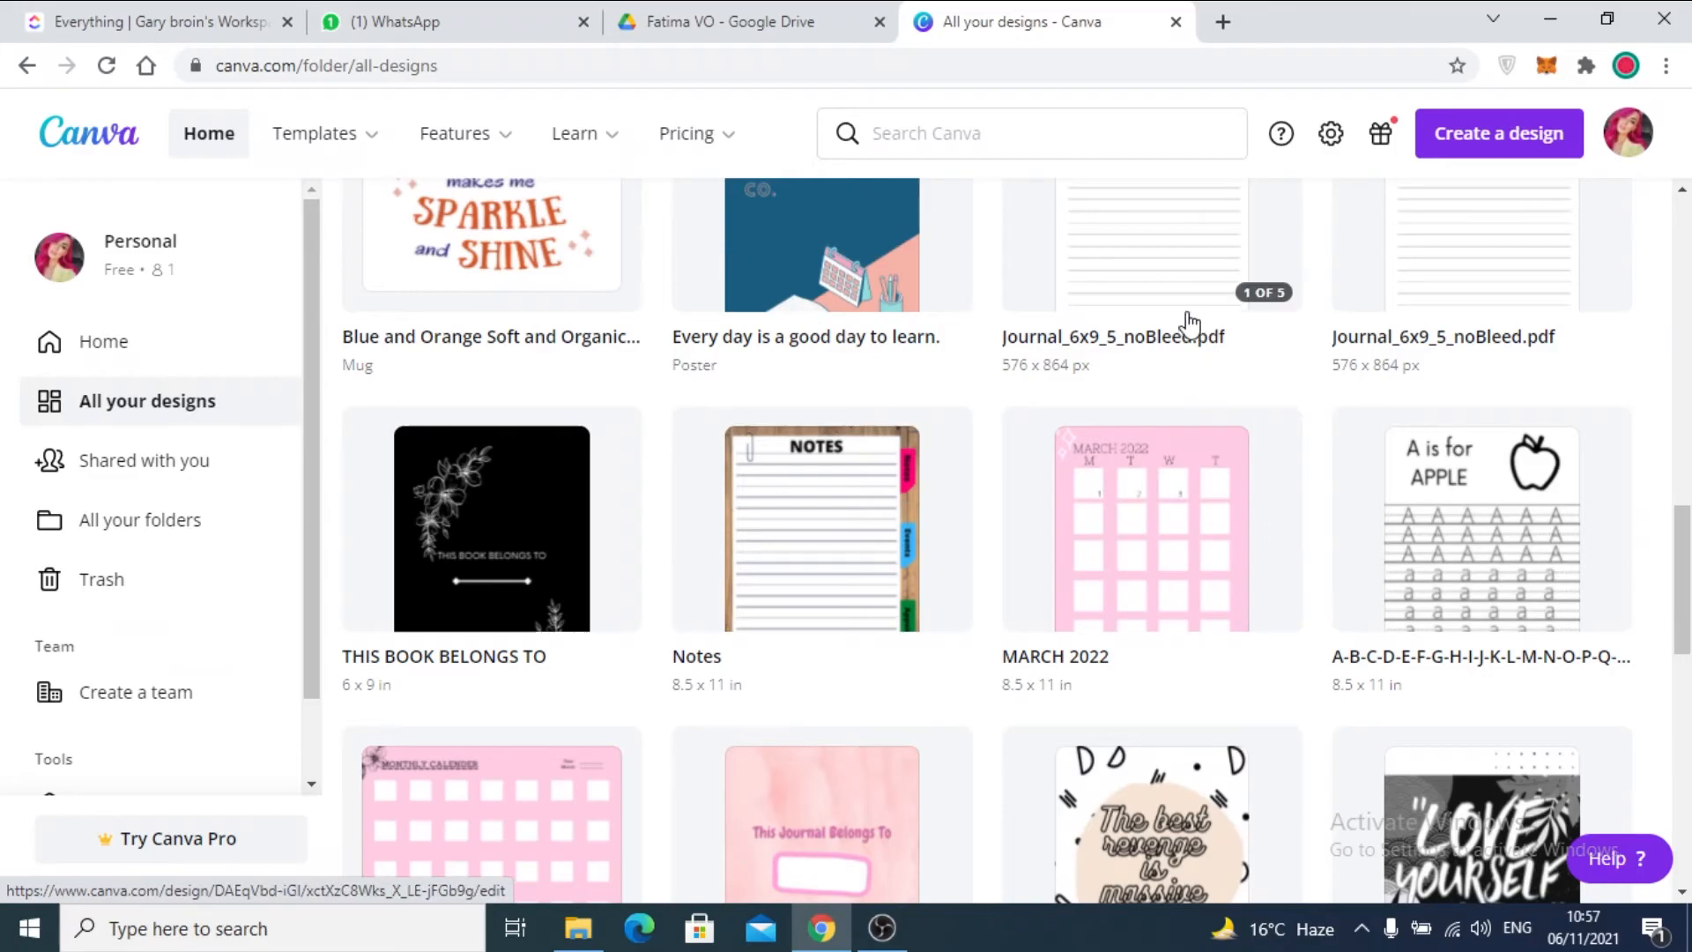
{"action": "scroll", "coordinate": [759, 389], "scroll_direction": "down", "scroll_amount": 8}
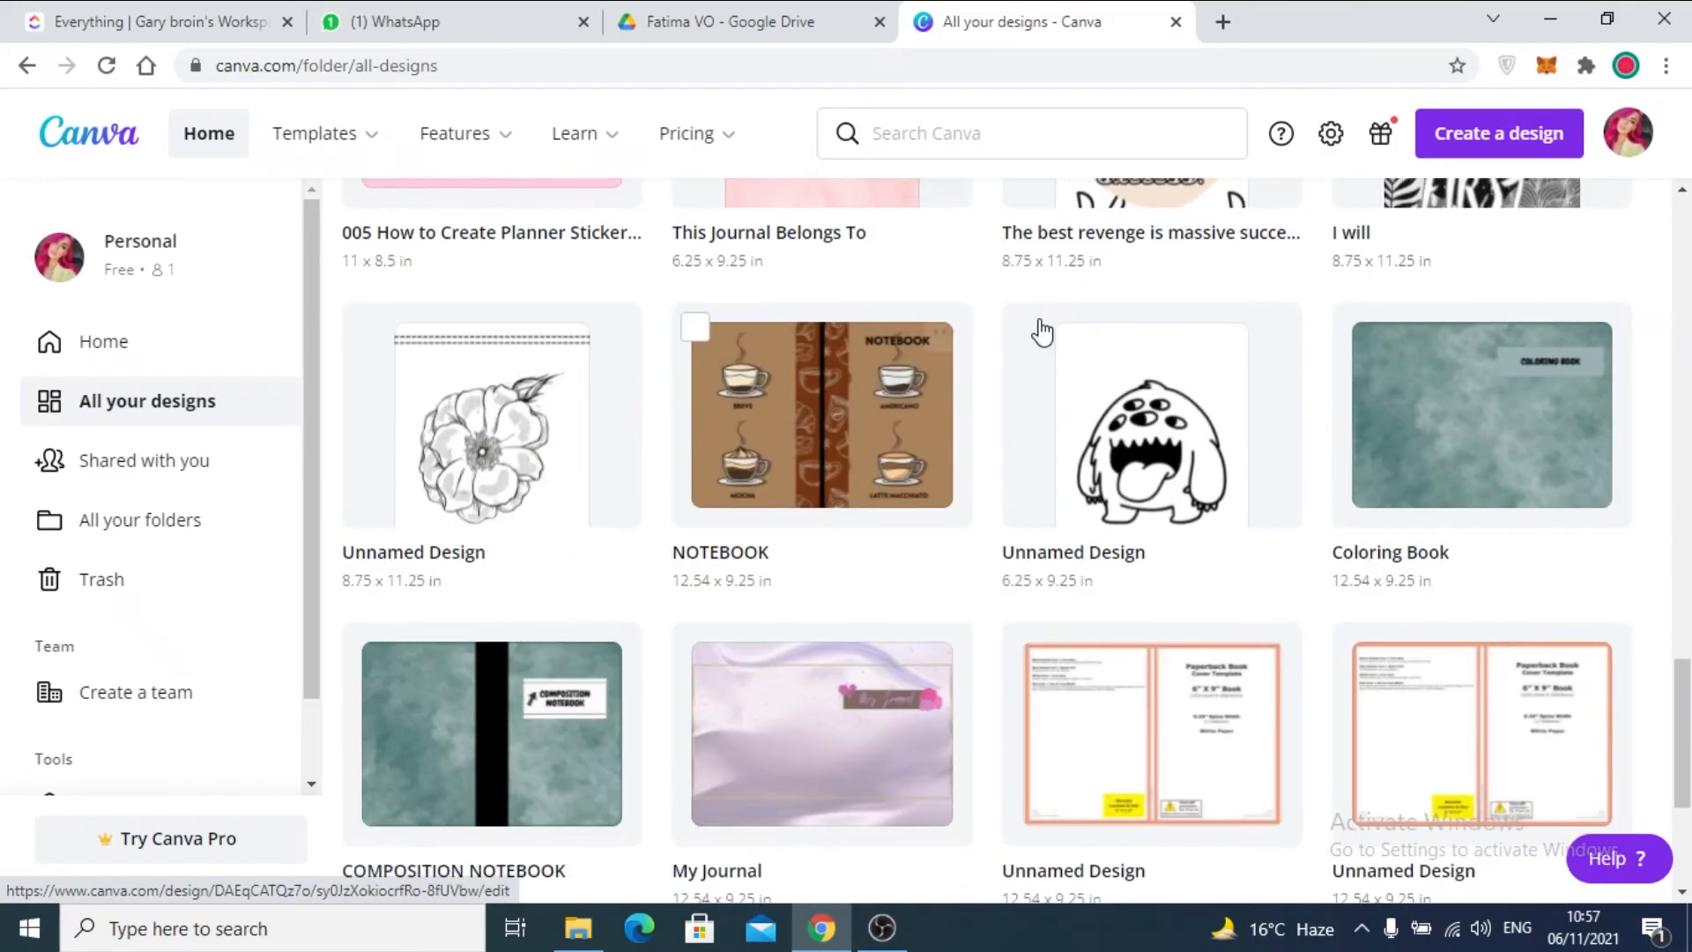
{"action": "scroll", "coordinate": [764, 443], "scroll_direction": "down", "scroll_amount": 3}
{"action": "scroll", "coordinate": [1119, 563], "scroll_direction": "up", "scroll_amount": 10}
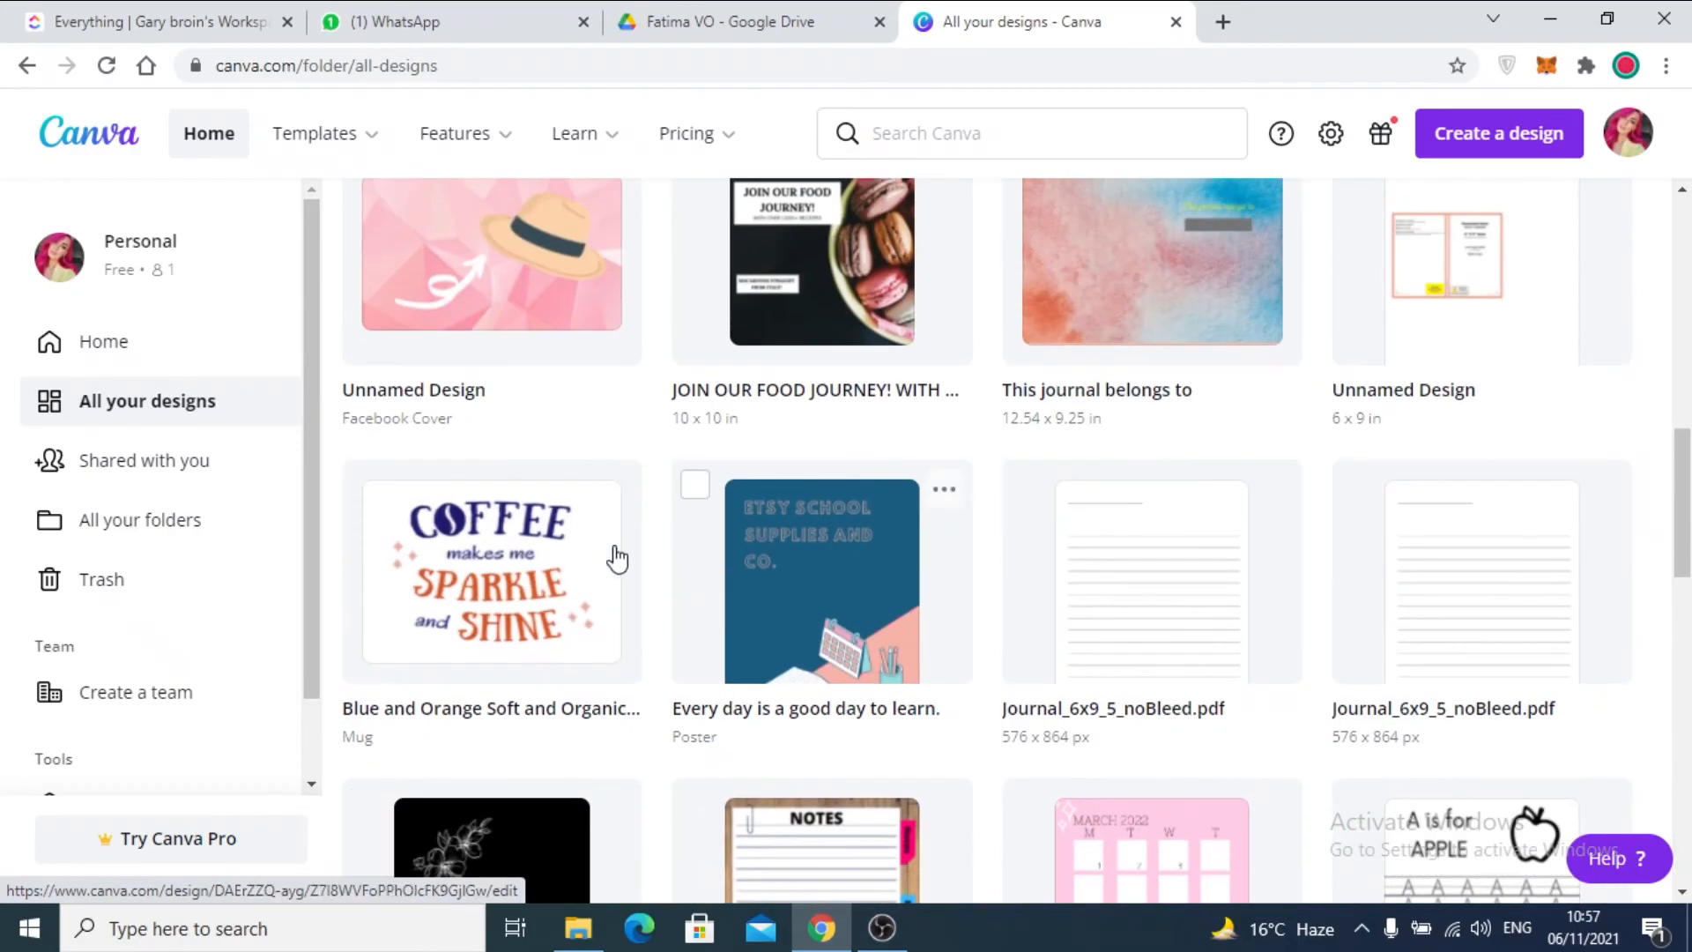
- Open the Blue and Orange Soft and Organic mug design and apply the Breathe animation to the coffee bean in COFFEE
{"action": "left_click", "coordinate": [477, 571]}
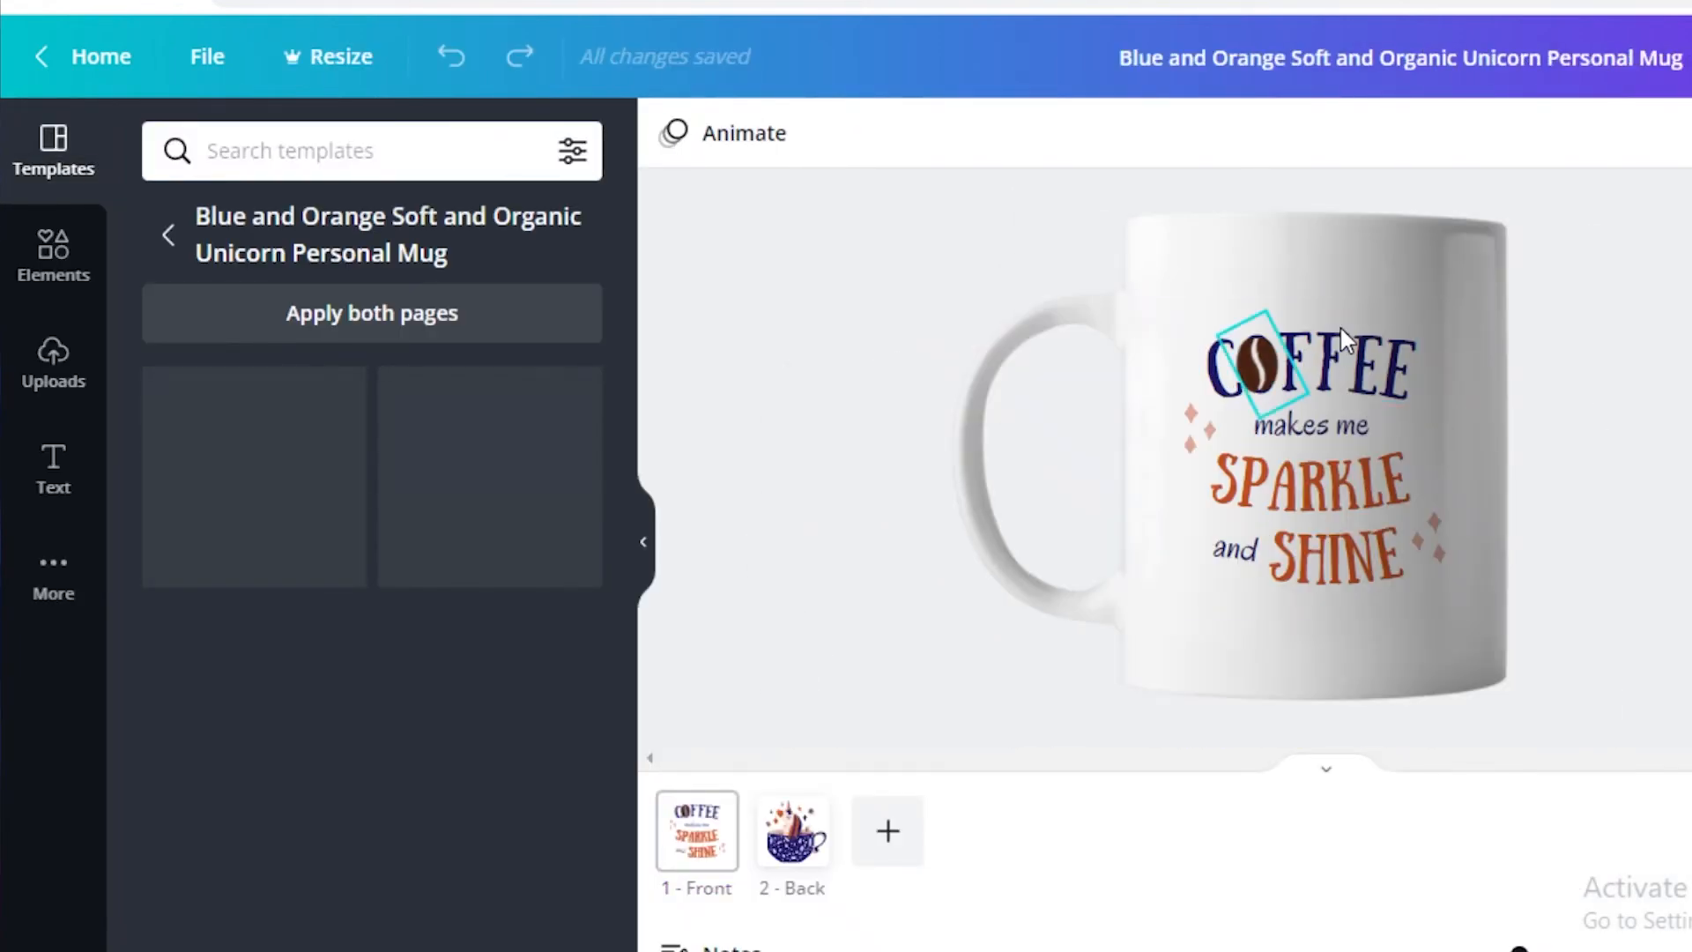
{"action": "left_click", "coordinate": [1266, 381]}
{"action": "left_click", "coordinate": [1267, 380]}
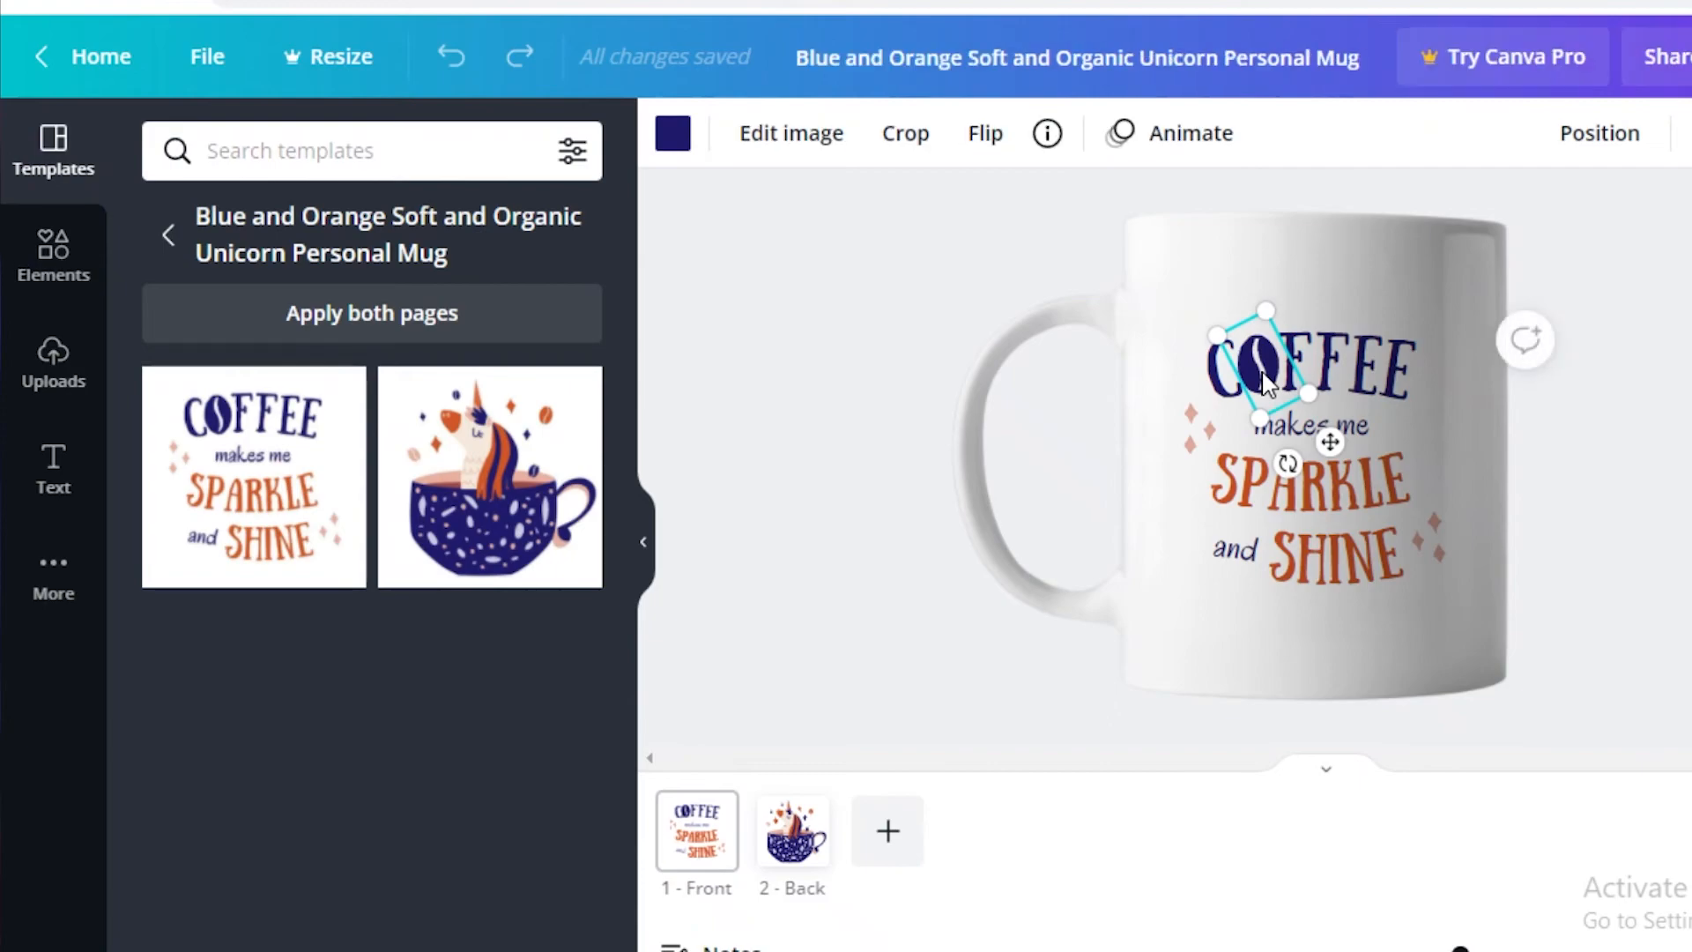
{"action": "left_click", "coordinate": [1186, 141]}
{"action": "left_click", "coordinate": [395, 296]}
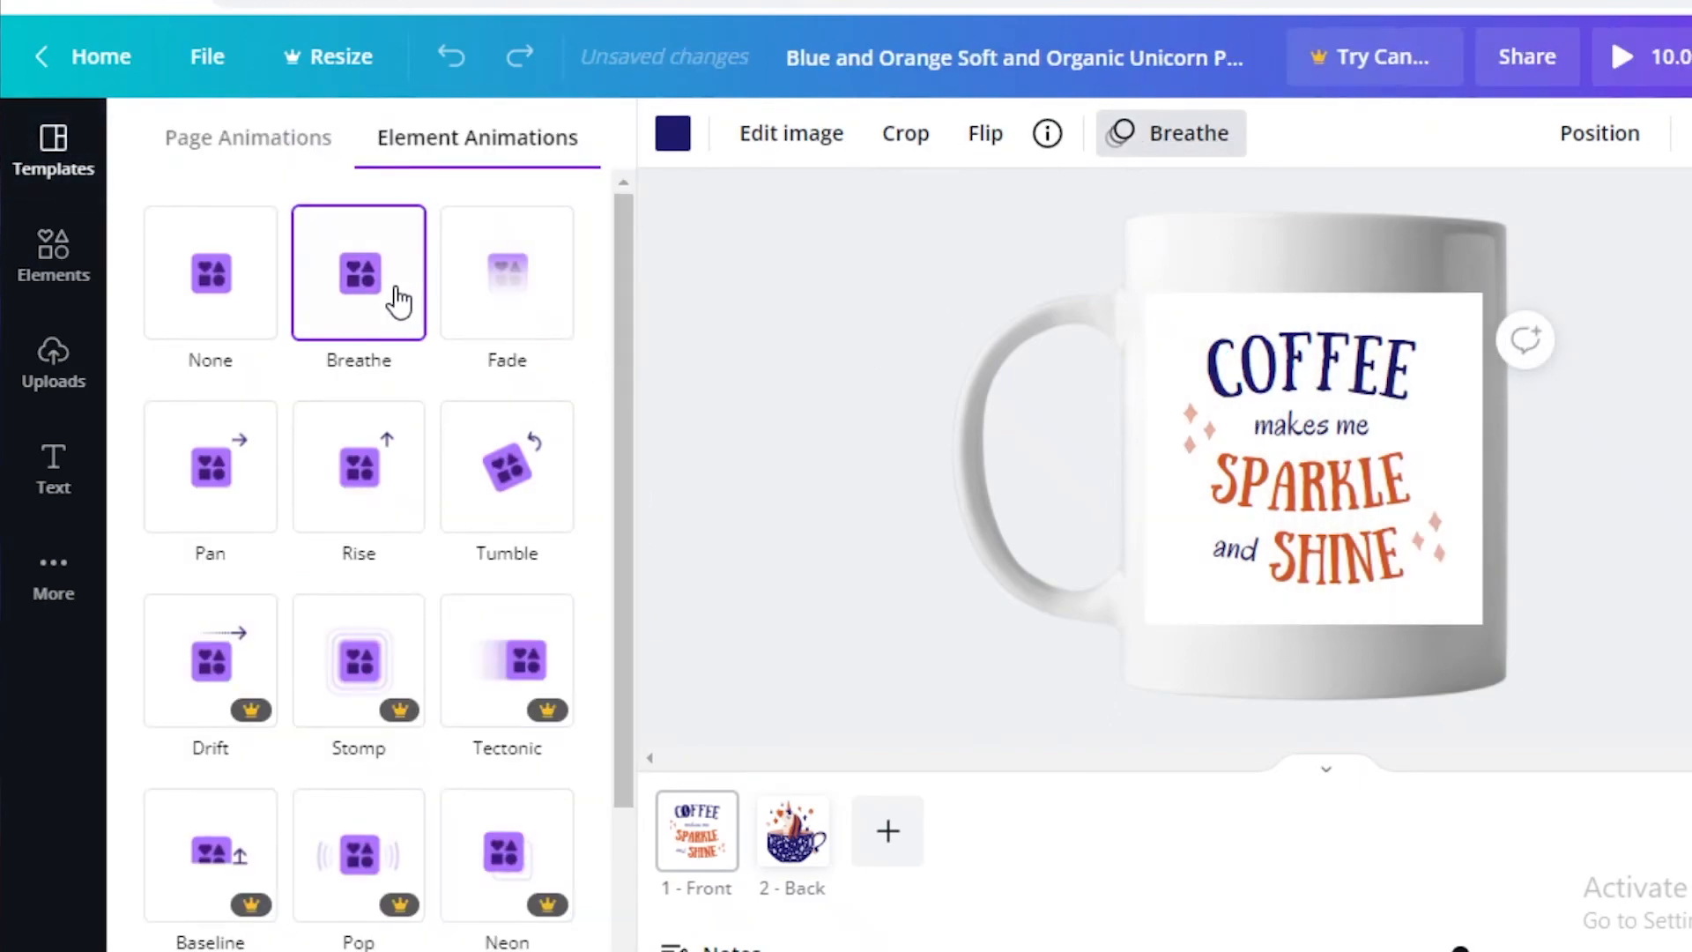
- Apply the Typewriter text animation to SPARKLE and the Roll text animation to SHINE on the mug's front
{"action": "left_click", "coordinate": [1360, 485]}
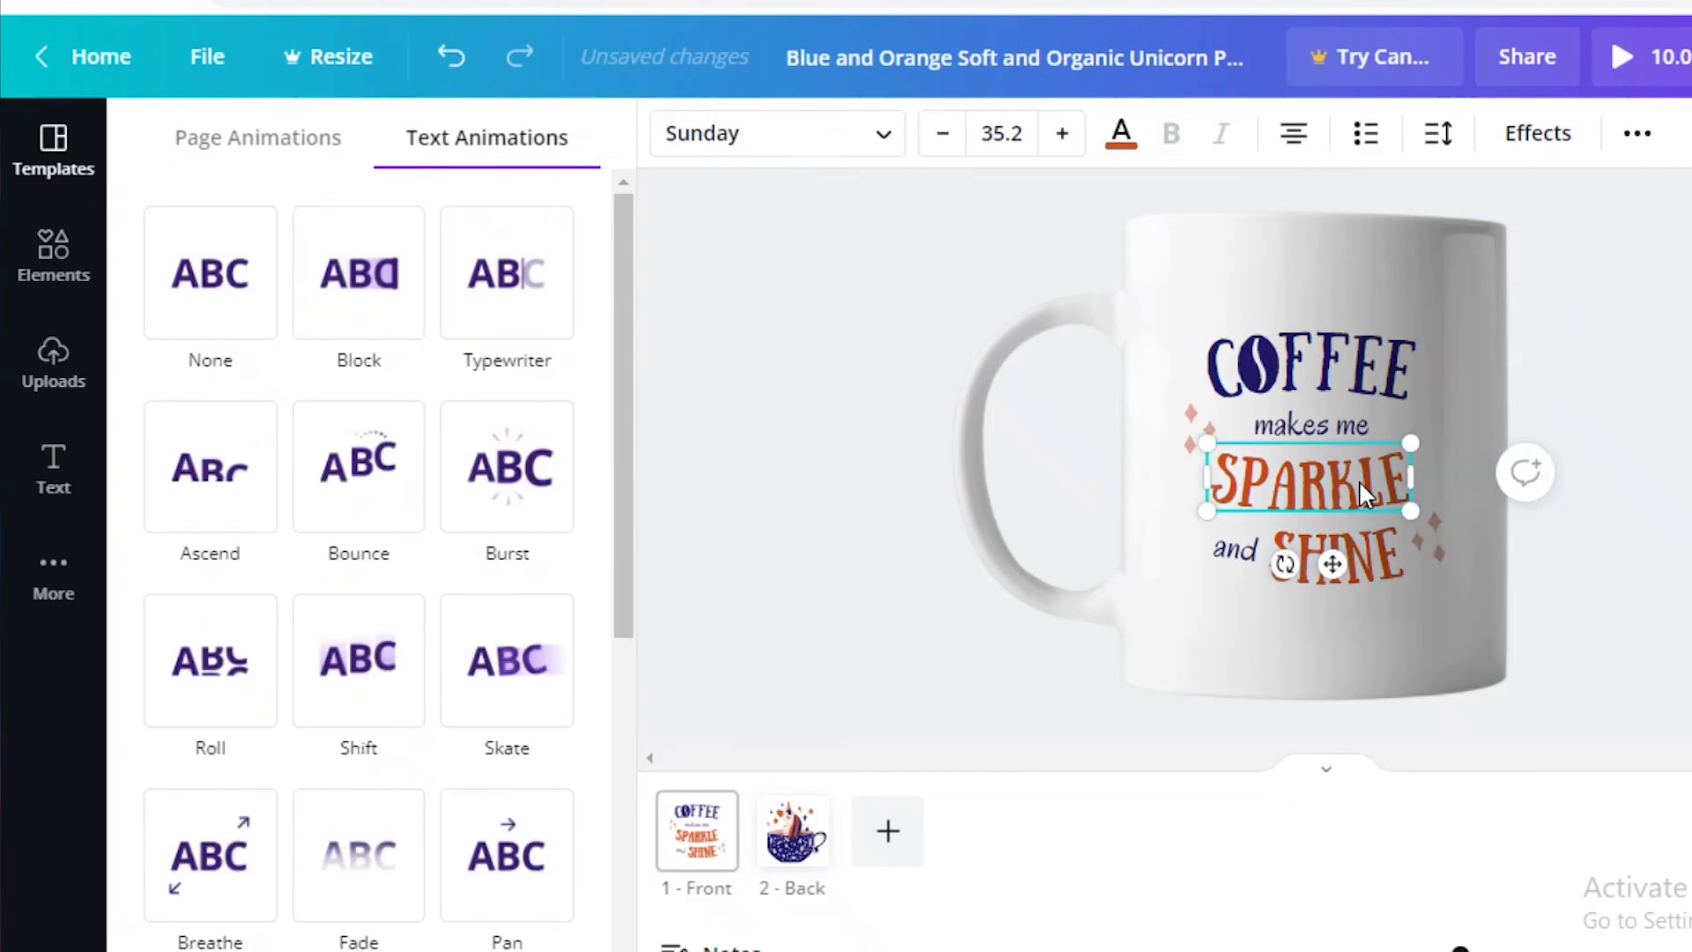
{"action": "left_click", "coordinate": [491, 308]}
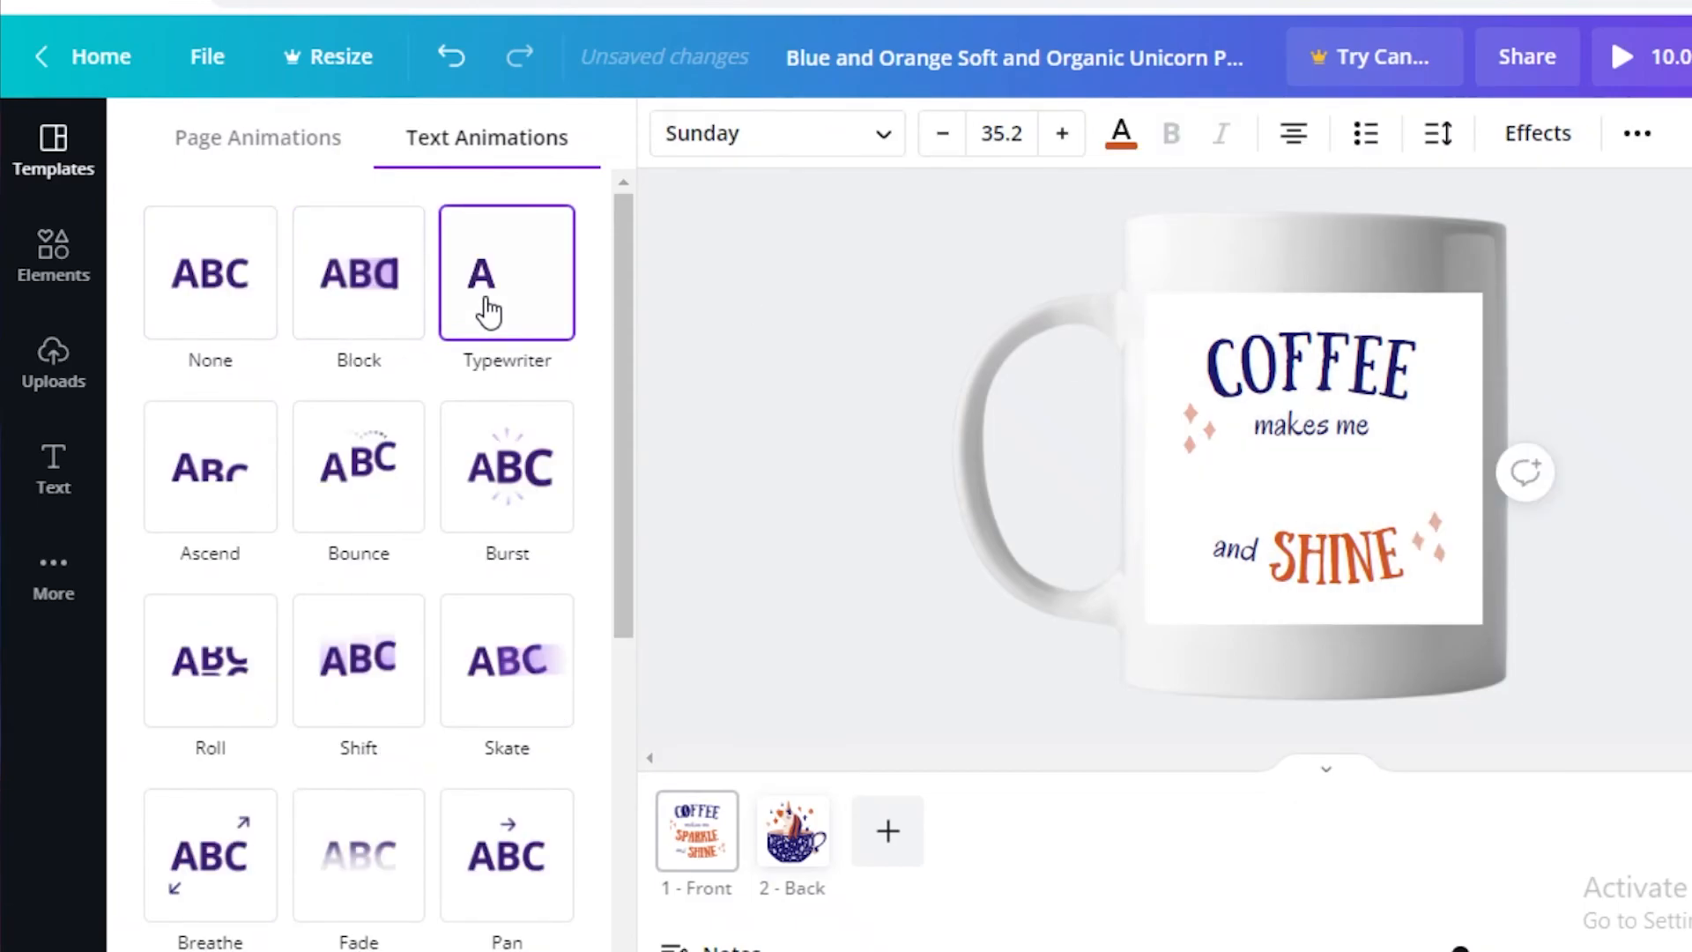
{"action": "left_click", "coordinate": [212, 661]}
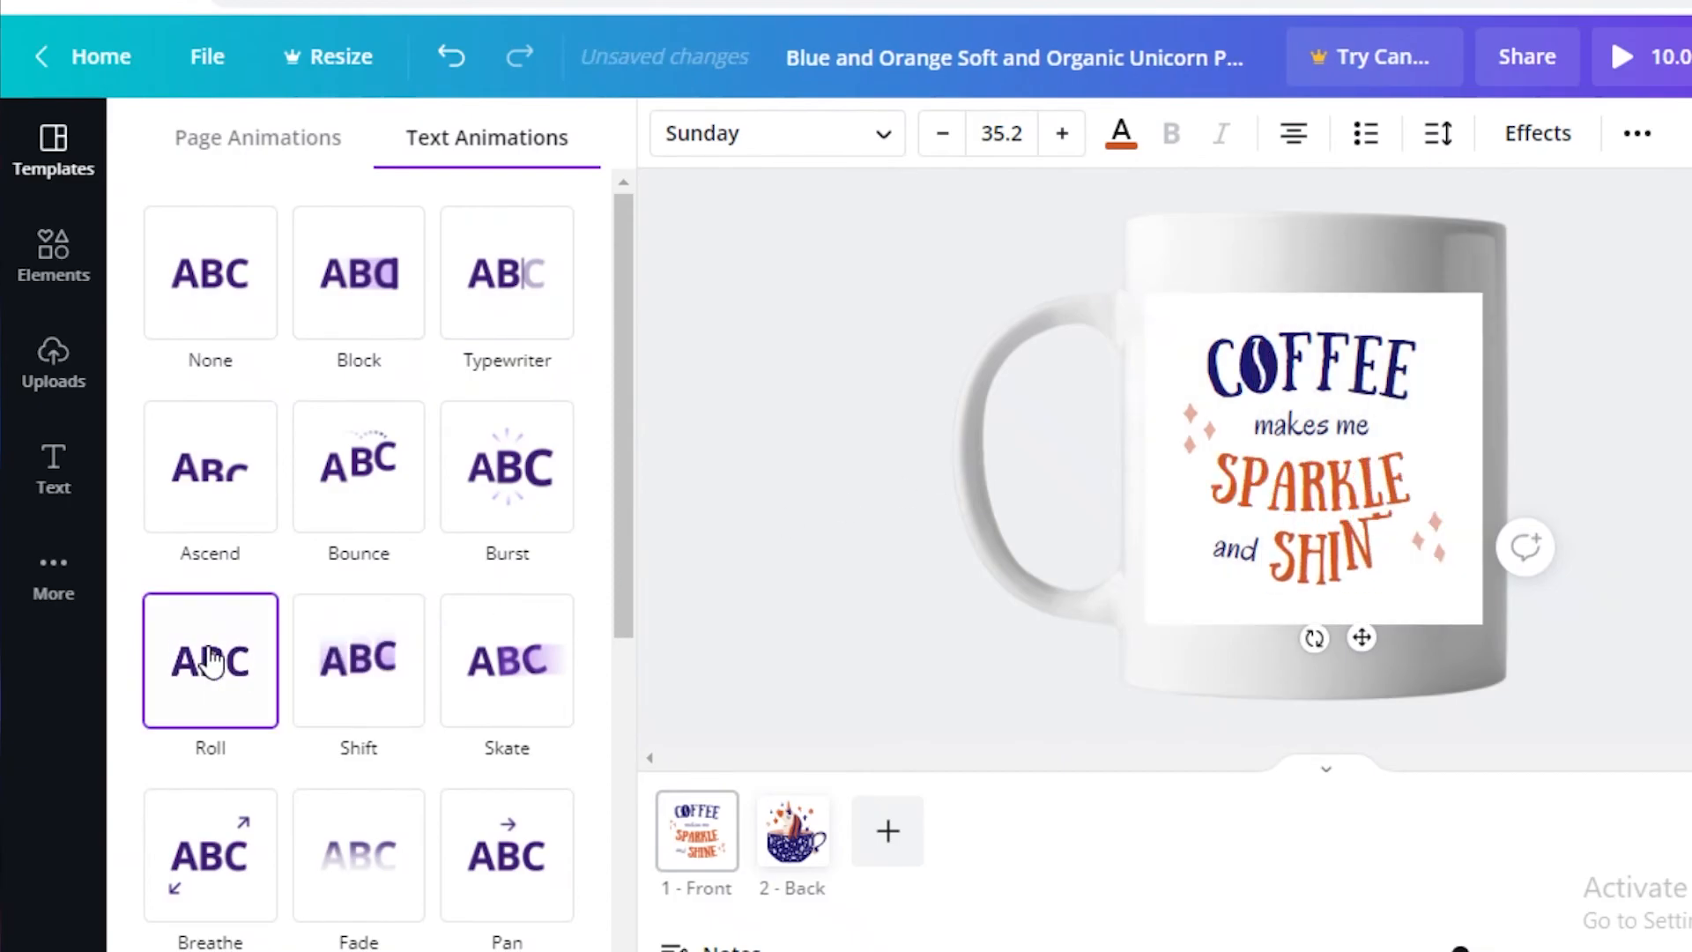
{"action": "left_click", "coordinate": [1234, 548]}
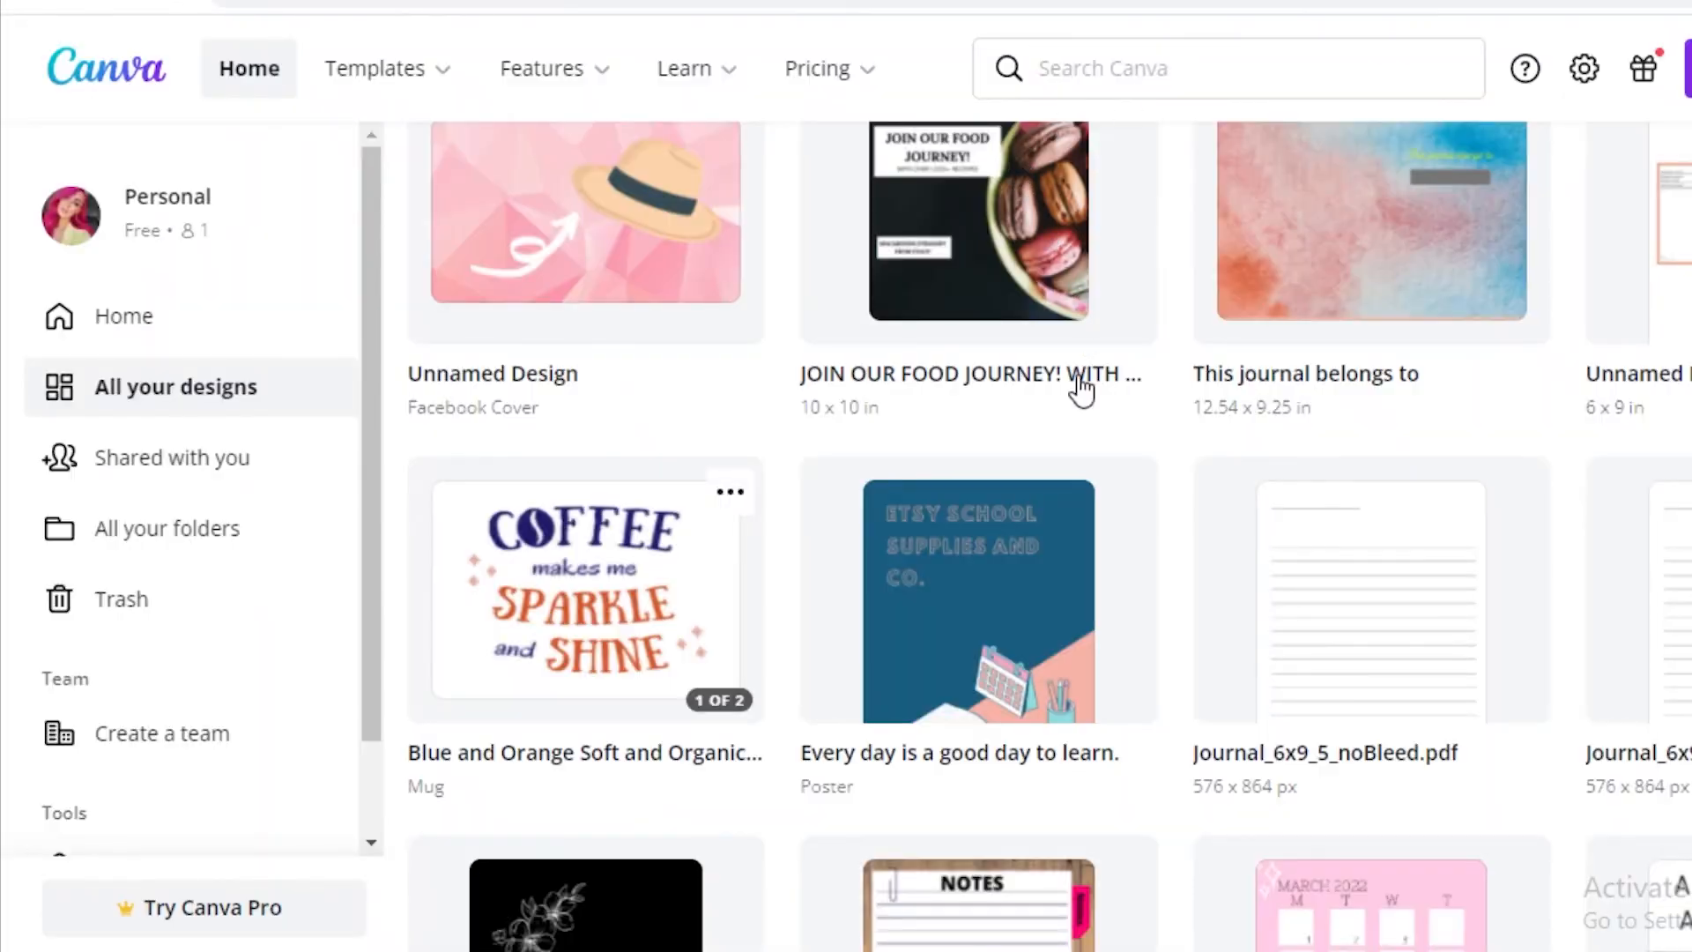
- Find the unnamed blue and pink presentation with the walking student among all designs and open it
{"action": "scroll", "coordinate": [1083, 389], "scroll_direction": "up", "scroll_amount": 3}
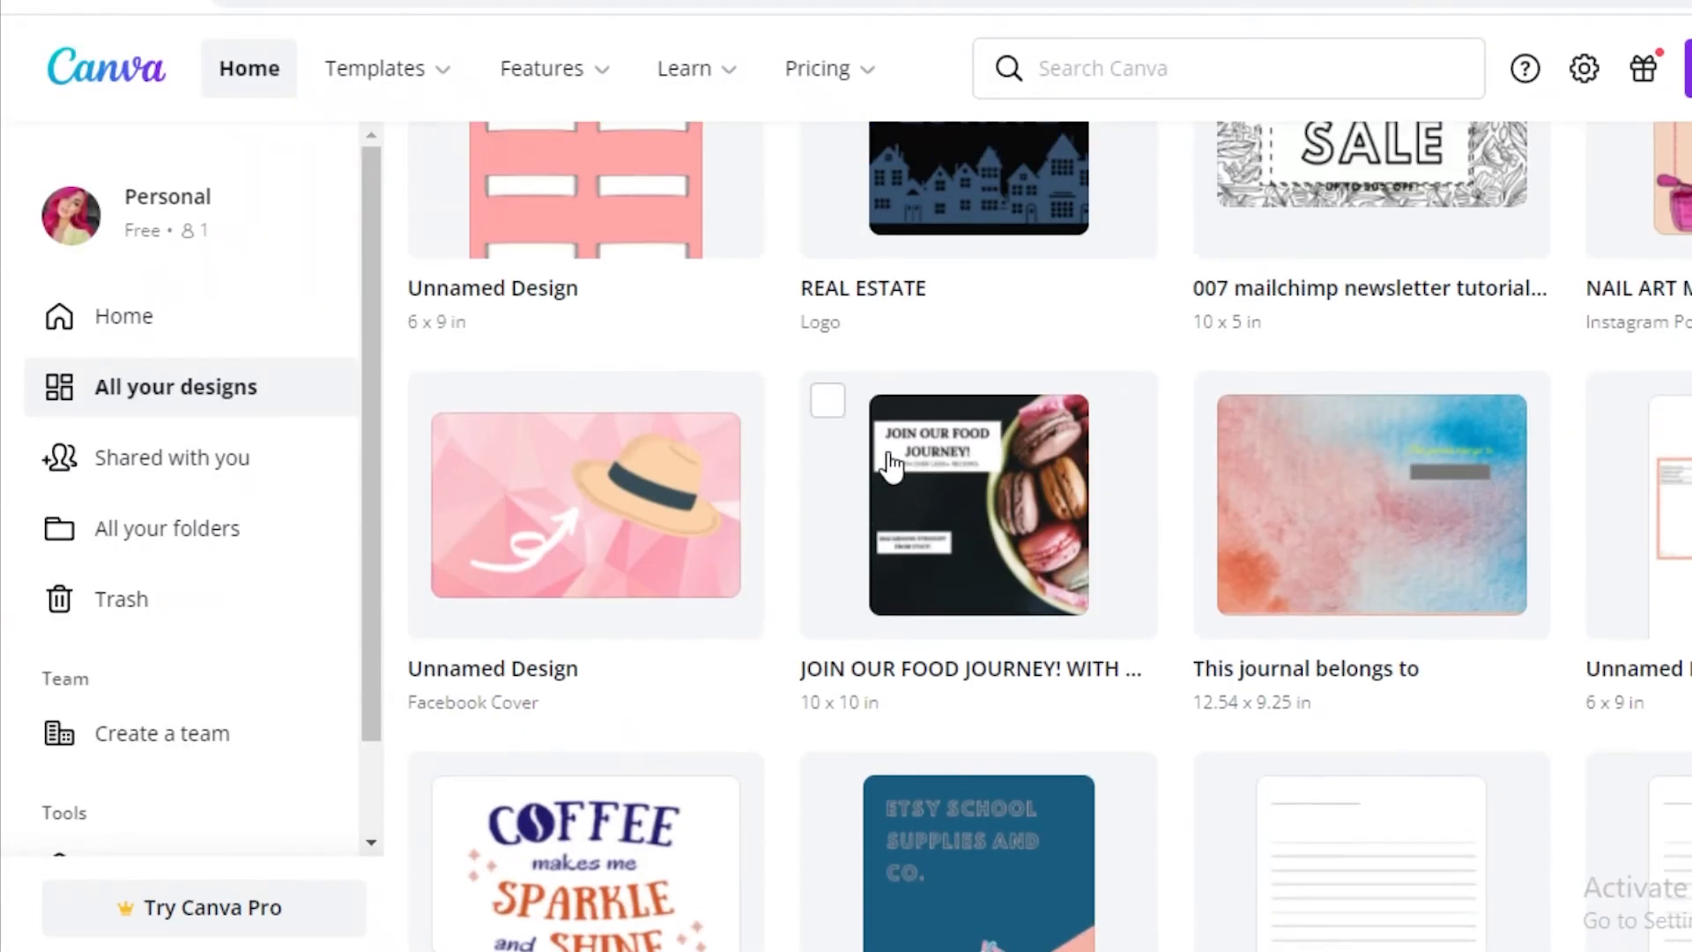
{"action": "scroll", "coordinate": [1205, 486], "scroll_direction": "up", "scroll_amount": 5}
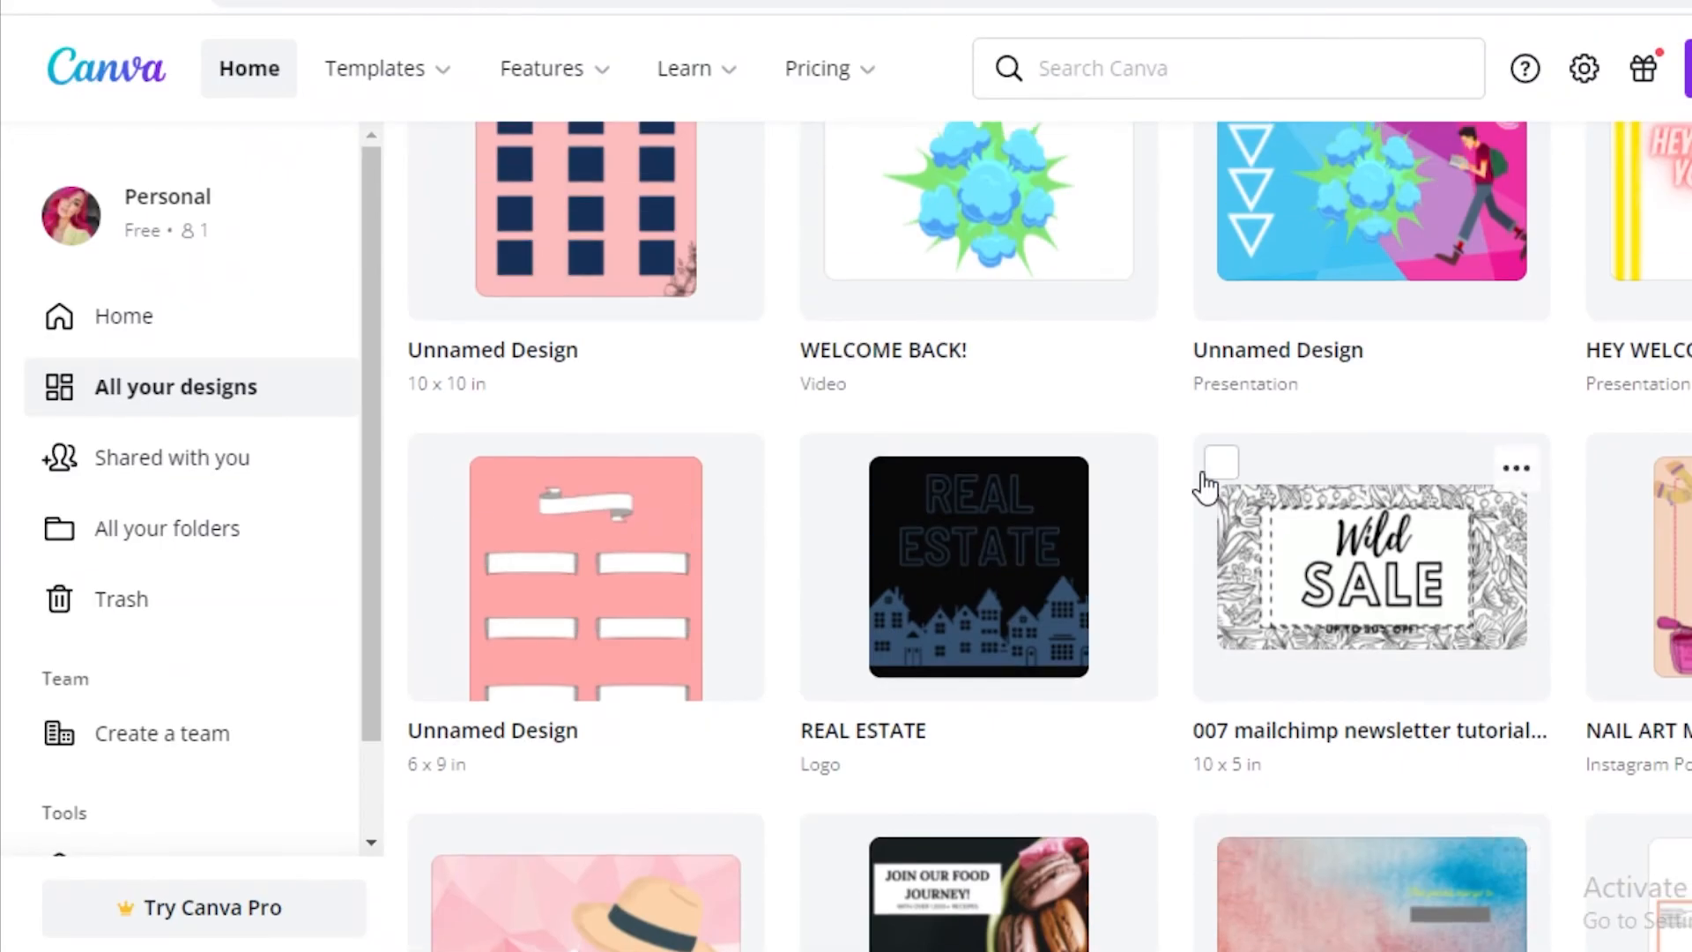
{"action": "scroll", "coordinate": [1043, 429], "scroll_direction": "up", "scroll_amount": 5}
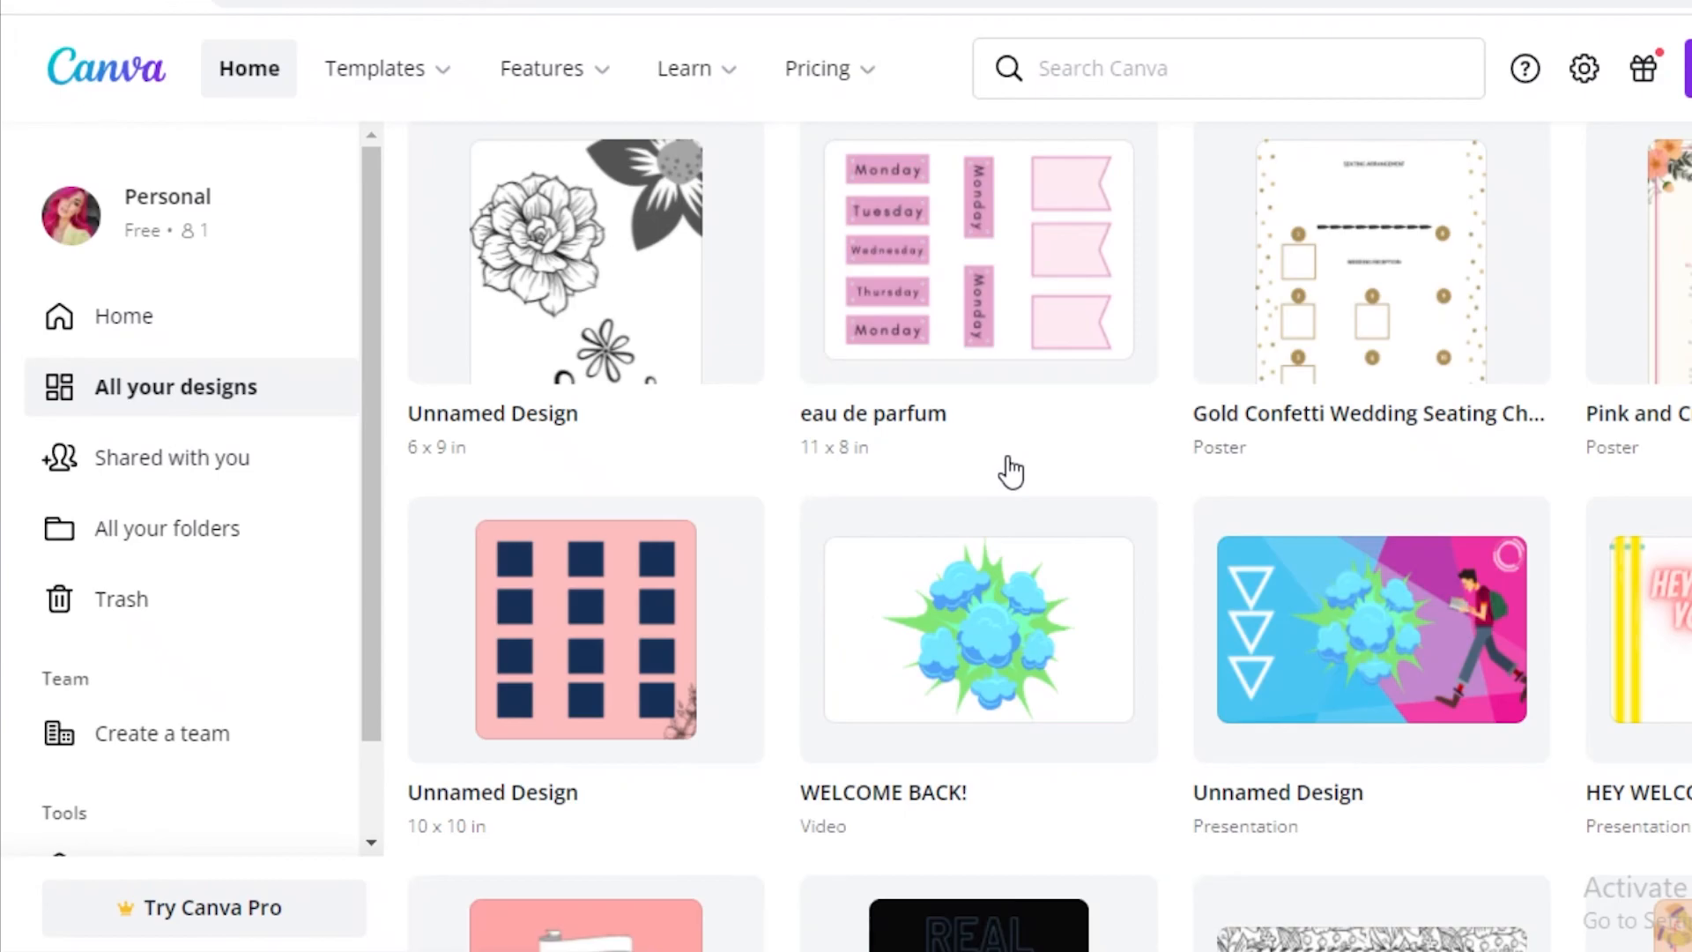
{"action": "scroll", "coordinate": [1329, 359], "scroll_direction": "up", "scroll_amount": 2}
{"action": "scroll", "coordinate": [1012, 541], "scroll_direction": "down", "scroll_amount": 3}
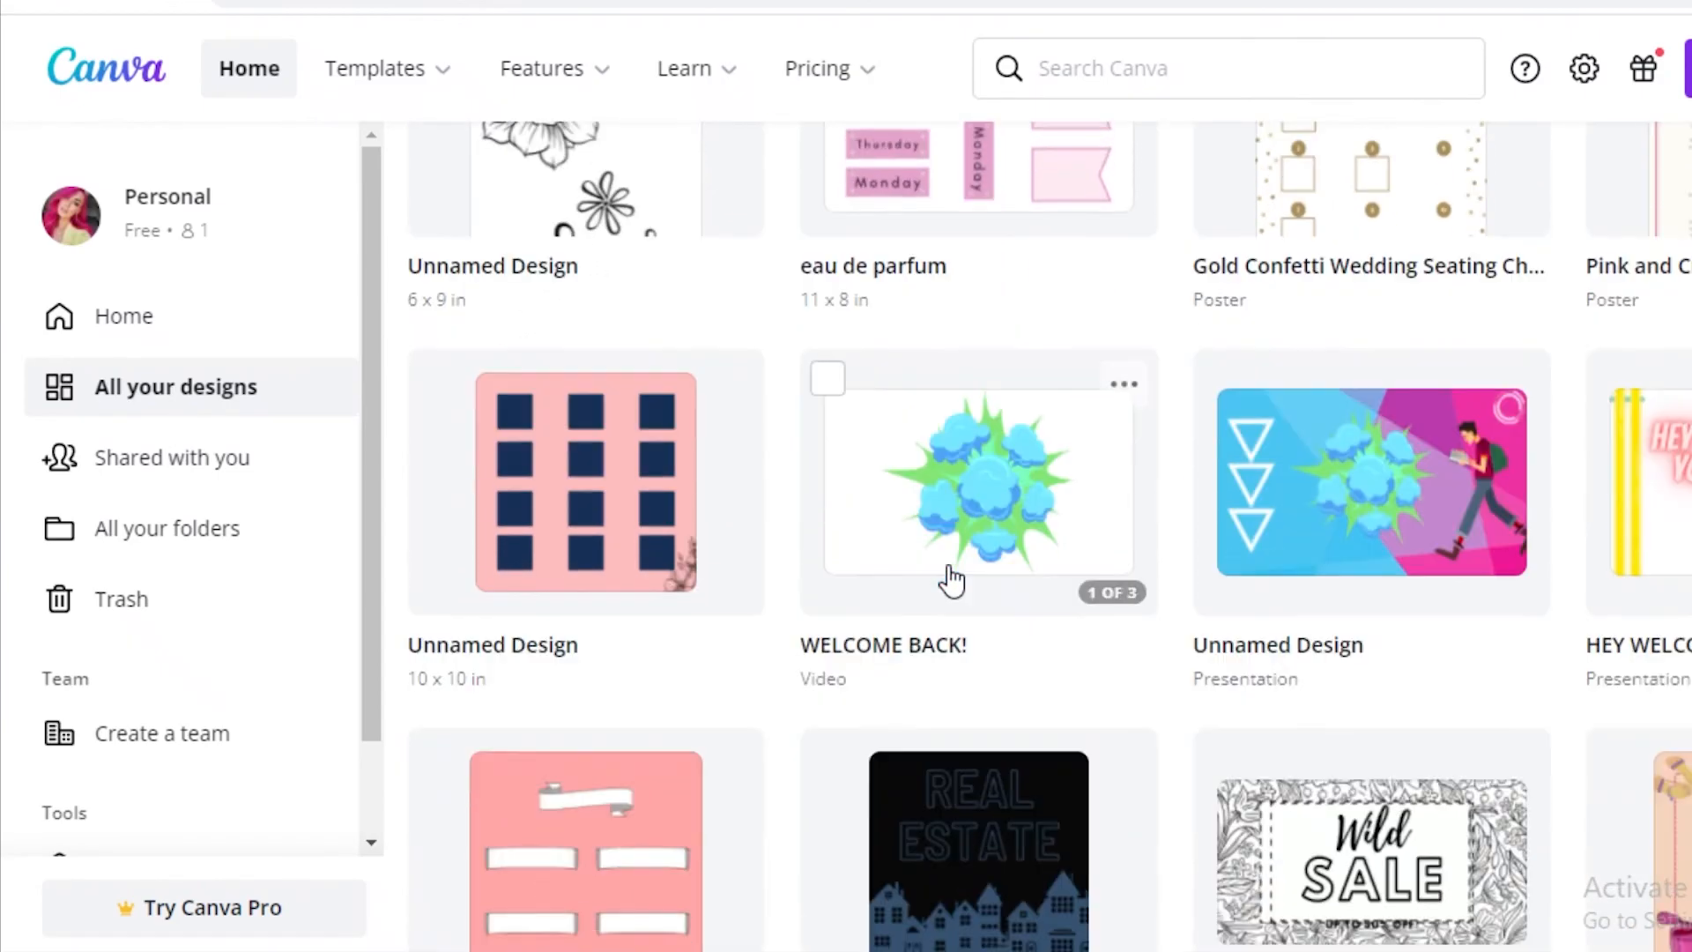
{"action": "left_click", "coordinate": [1275, 483]}
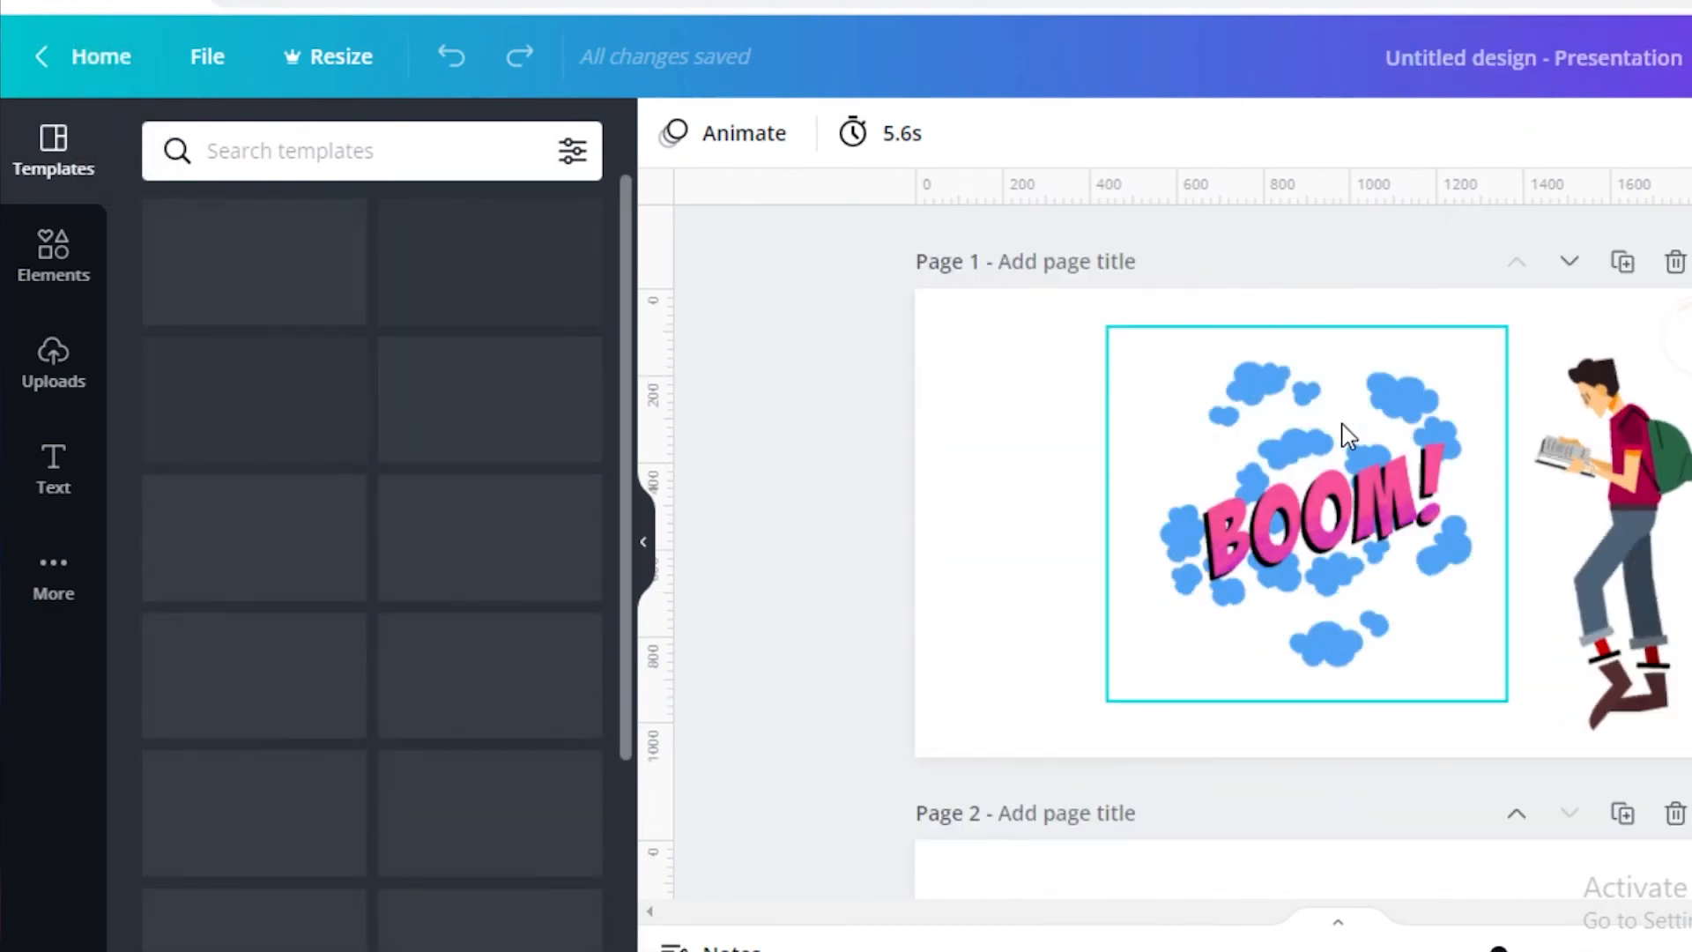
- Move the animated sticker overlapping the BOOM! graphic to the left edge of page 1 and check page 2
{"action": "left_click", "coordinate": [1473, 381]}
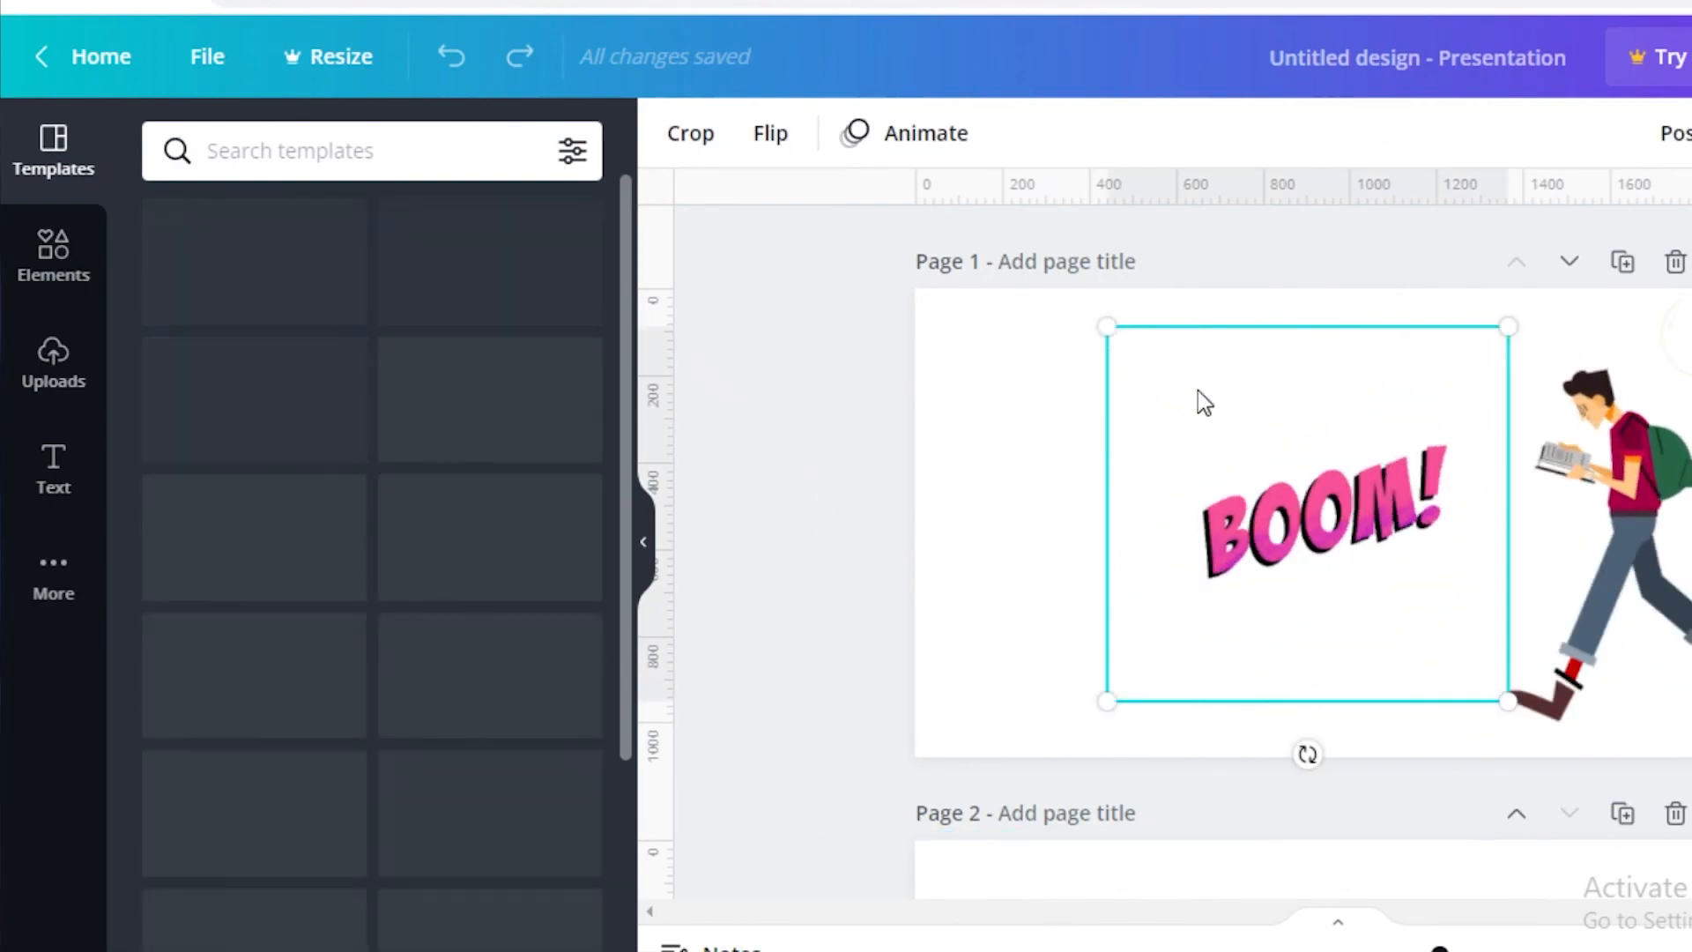
{"action": "scroll", "coordinate": [1527, 525], "scroll_direction": "down", "scroll_amount": 5}
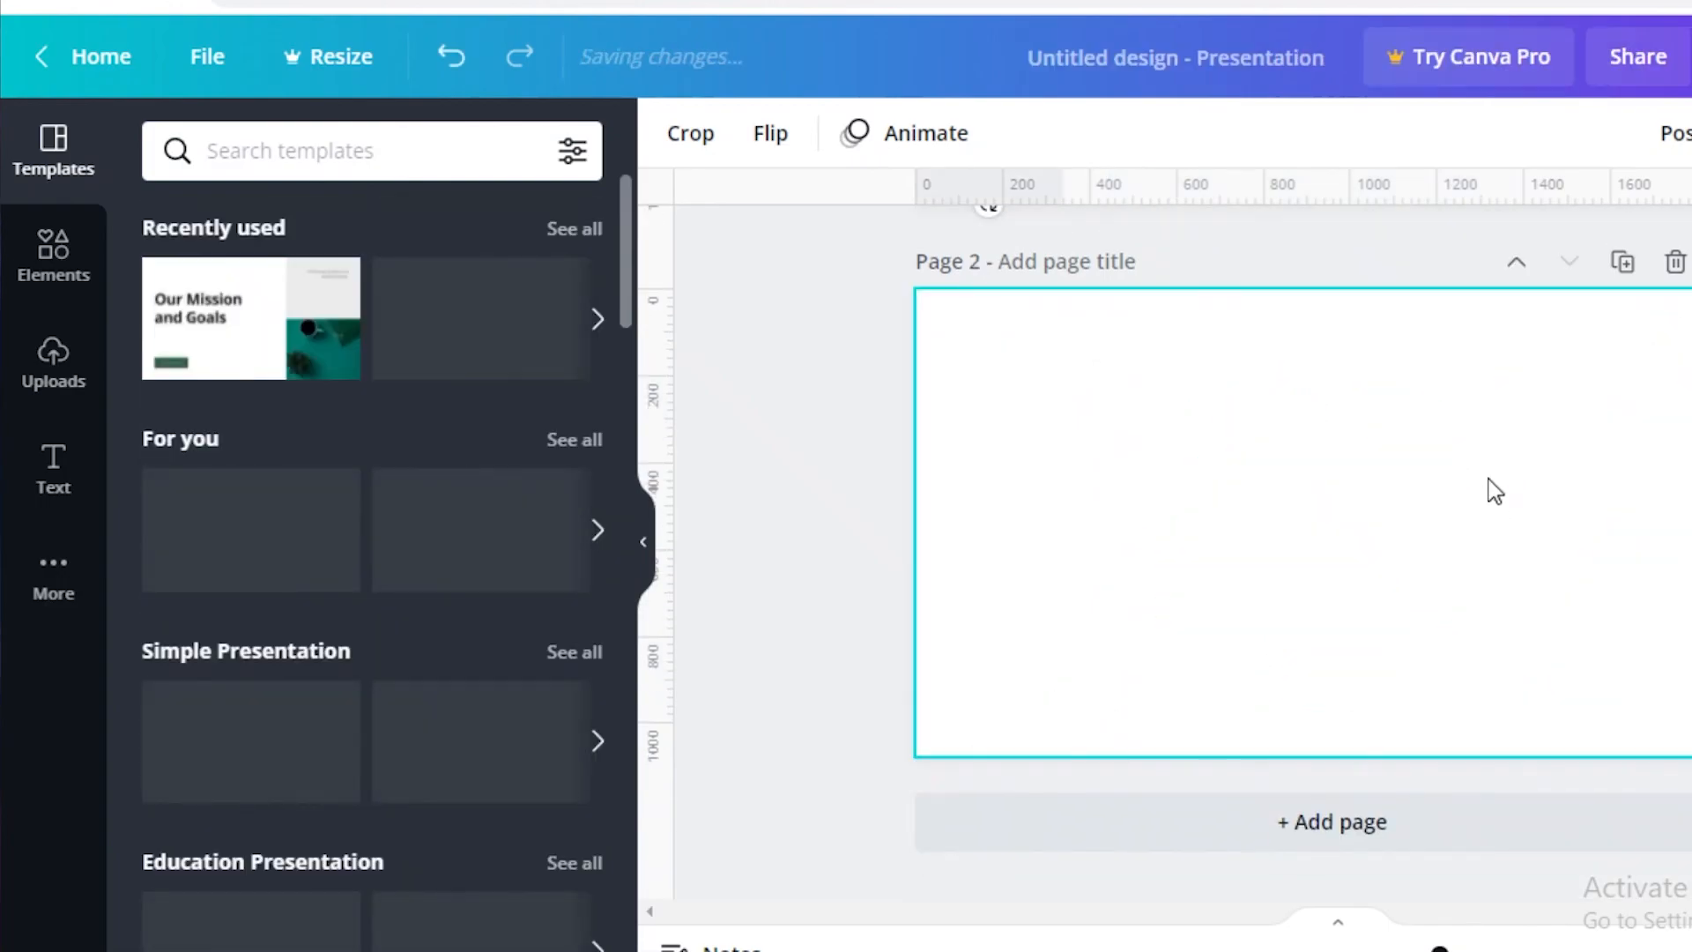
{"action": "scroll", "coordinate": [1484, 512], "scroll_direction": "up", "scroll_amount": 4}
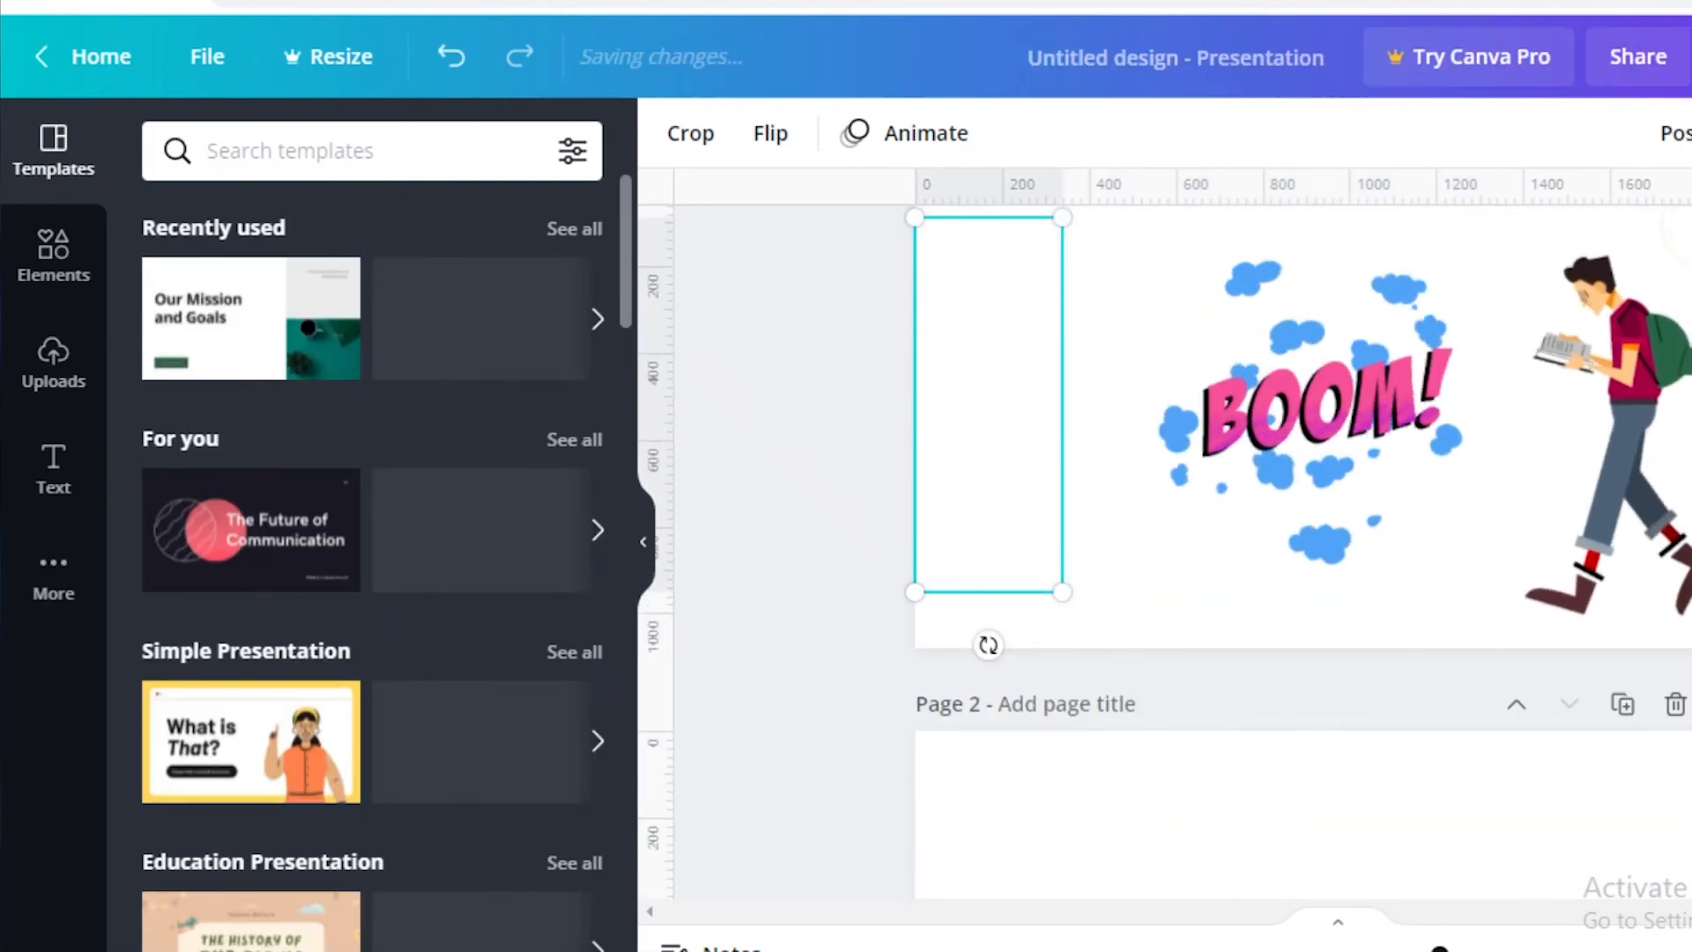